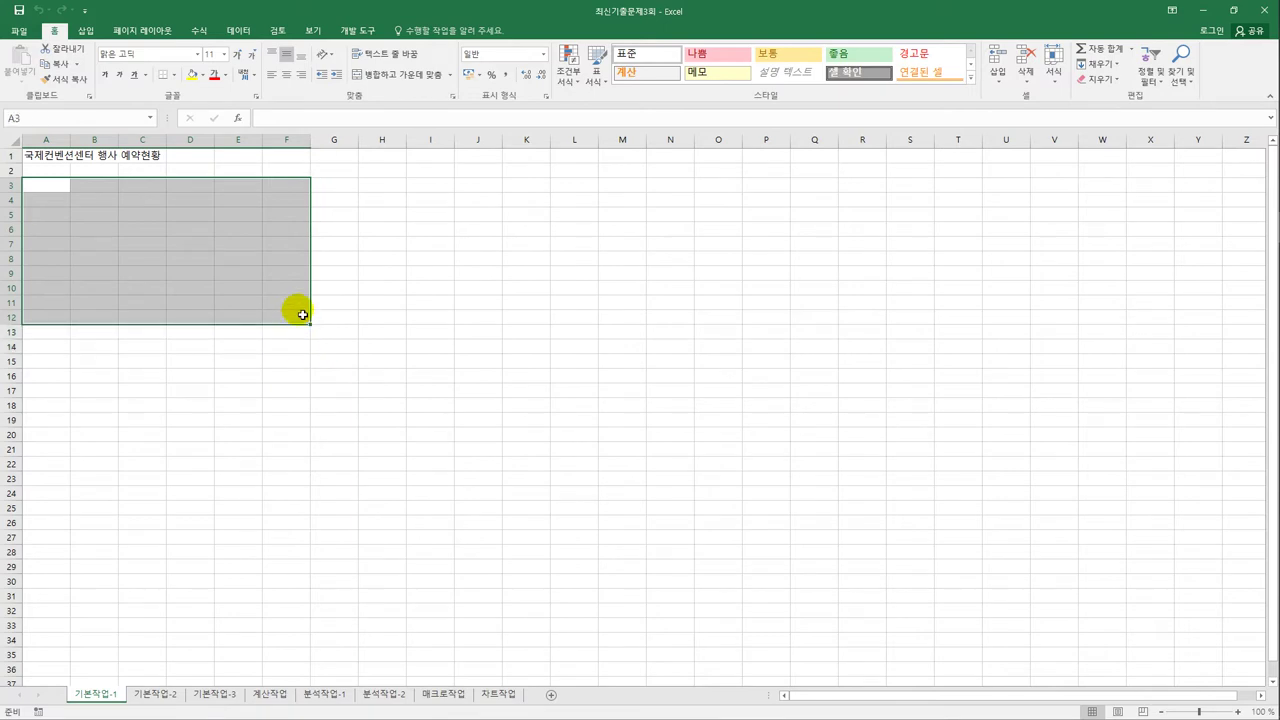
Step: On the 기본작업-2 sheet, insert the special character ◈ in front of the title in cell A1
{"action": "left_click", "coordinate": [174, 693]}
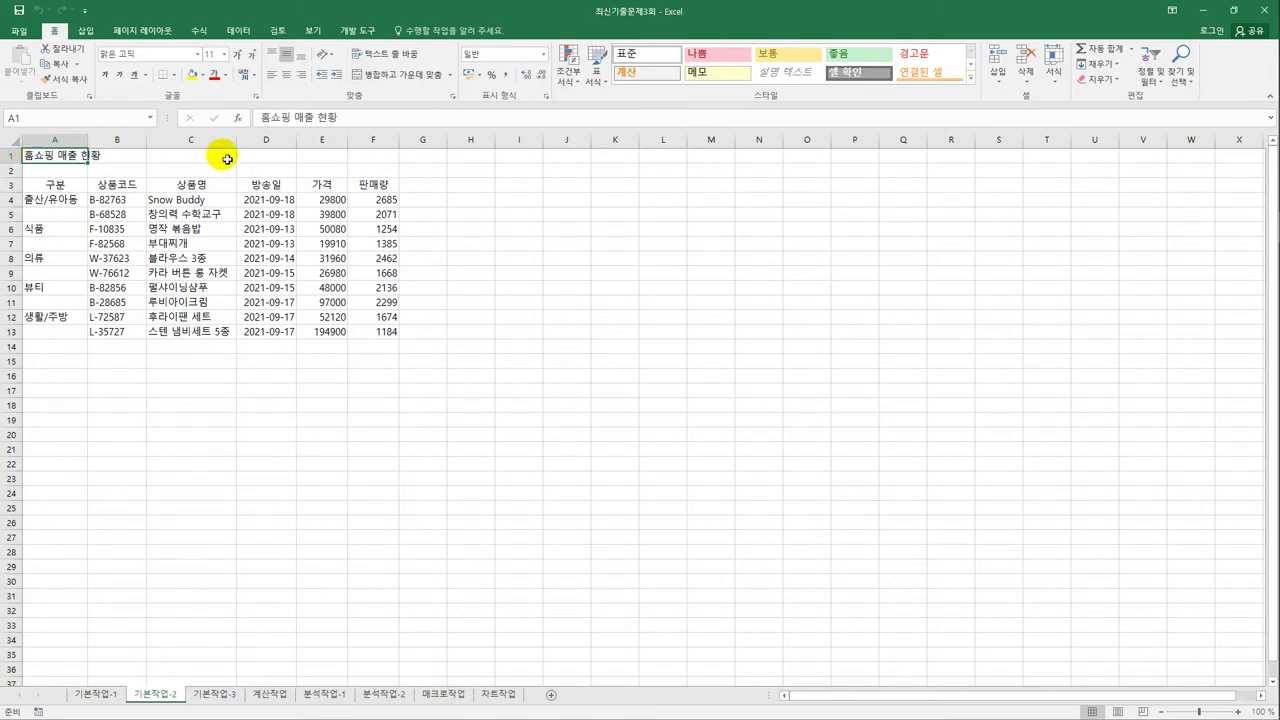
{"action": "left_click", "coordinate": [262, 118]}
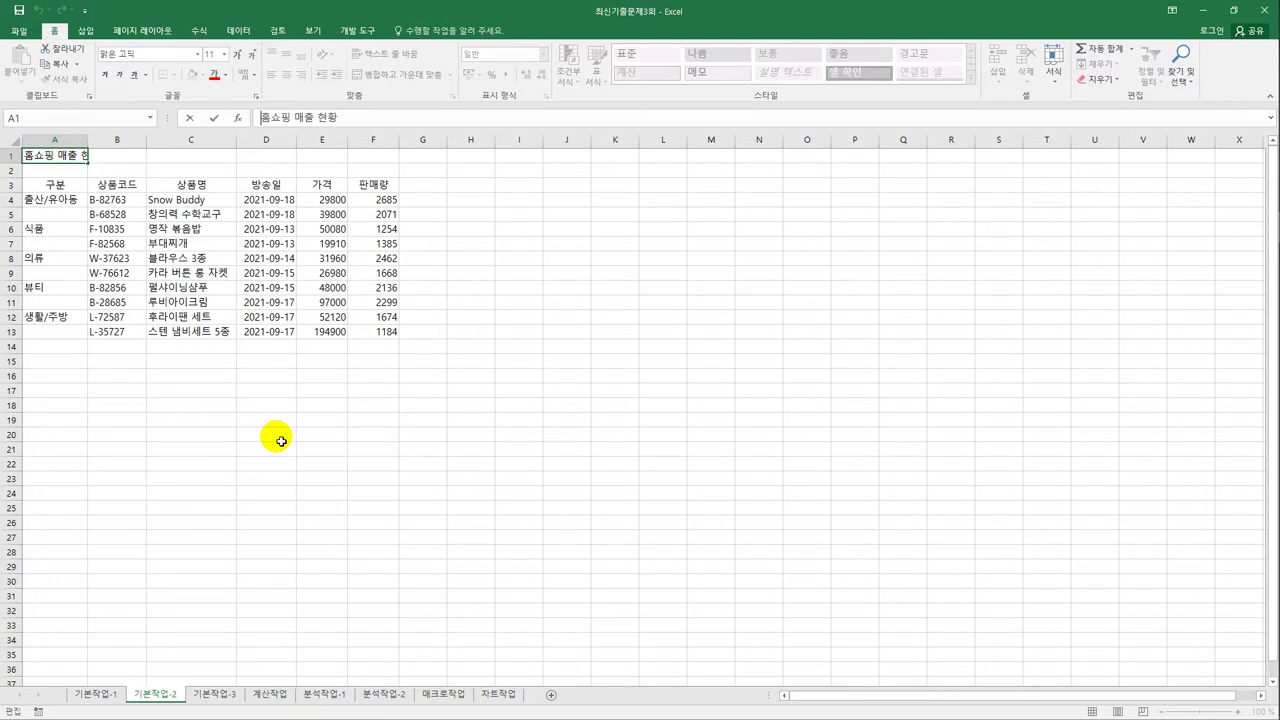
{"action": "type", "text": "a"}
{"action": "key", "text": "BackSpace"}
{"action": "type", "text": "ㅁ"}
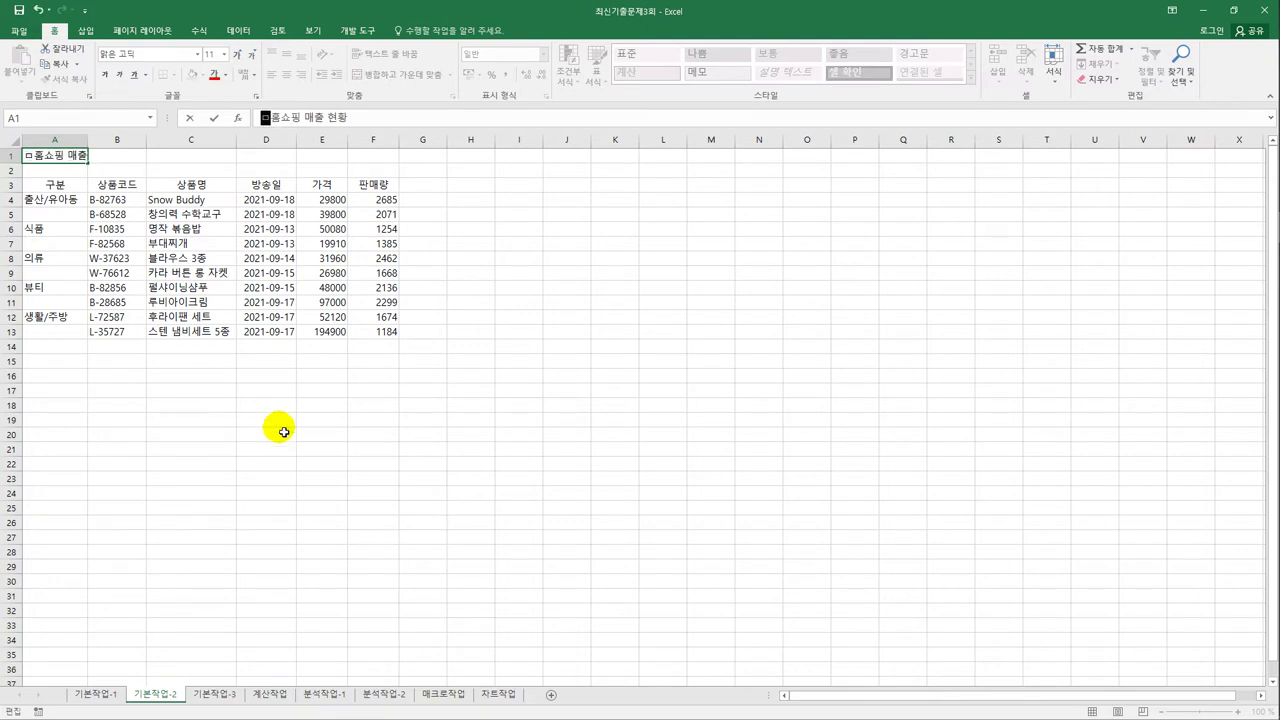
{"action": "key", "text": "Hangul_Hanja"}
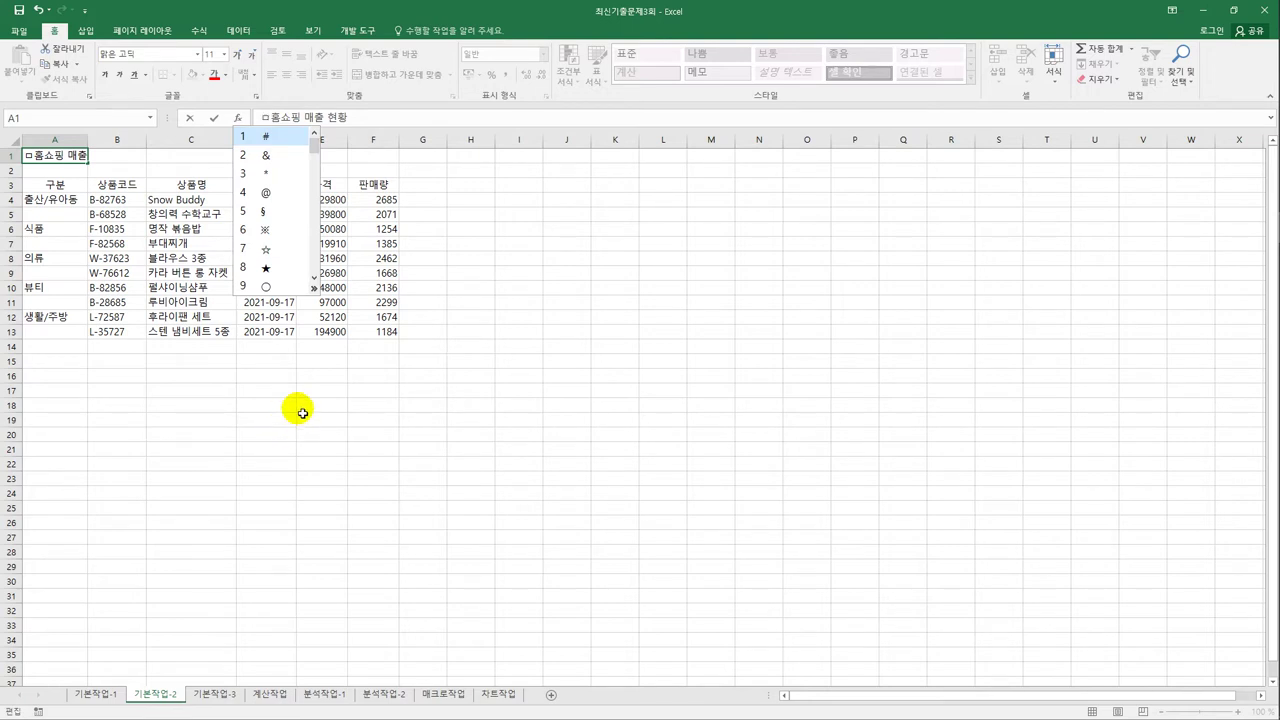
{"action": "left_click", "coordinate": [313, 288]}
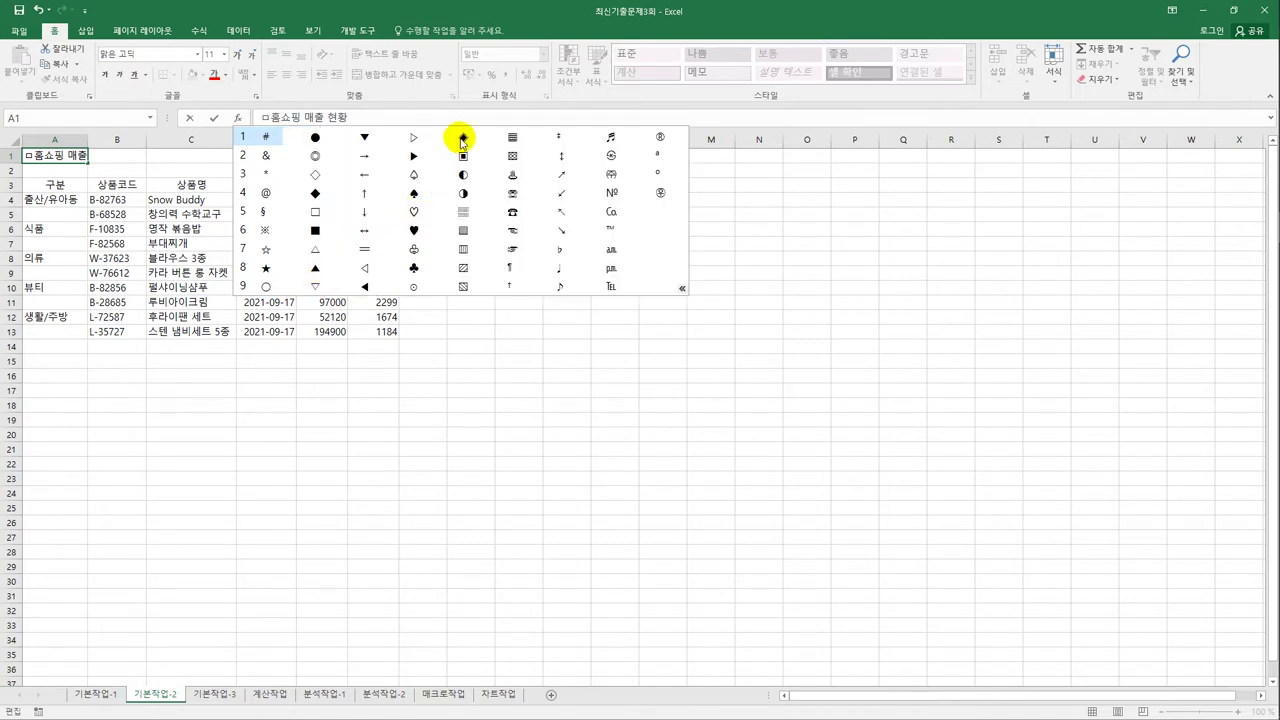
{"action": "left_click", "coordinate": [462, 137]}
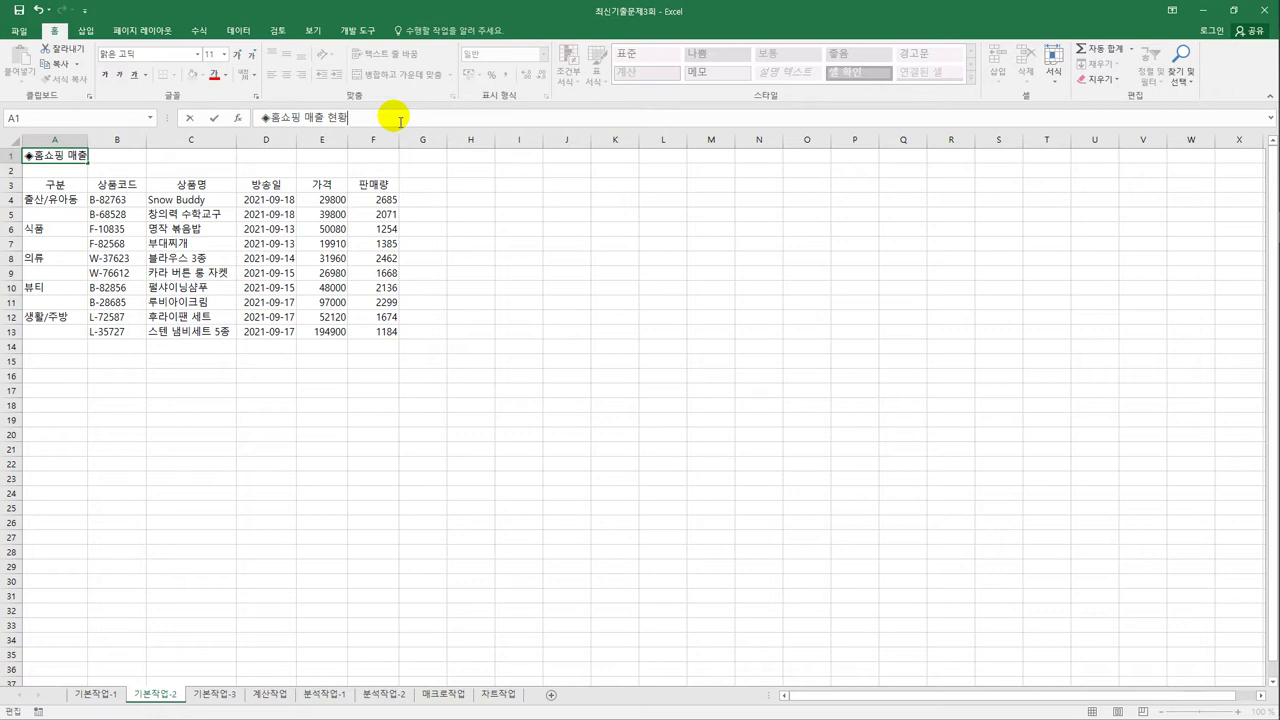
Step: Add the special character ◈ to the end of the title so A1 reads ◈홈쇼핑 매출 현황◈
{"action": "type", "text": "ㅁ"}
{"action": "key", "text": "Hangul_Hanja"}
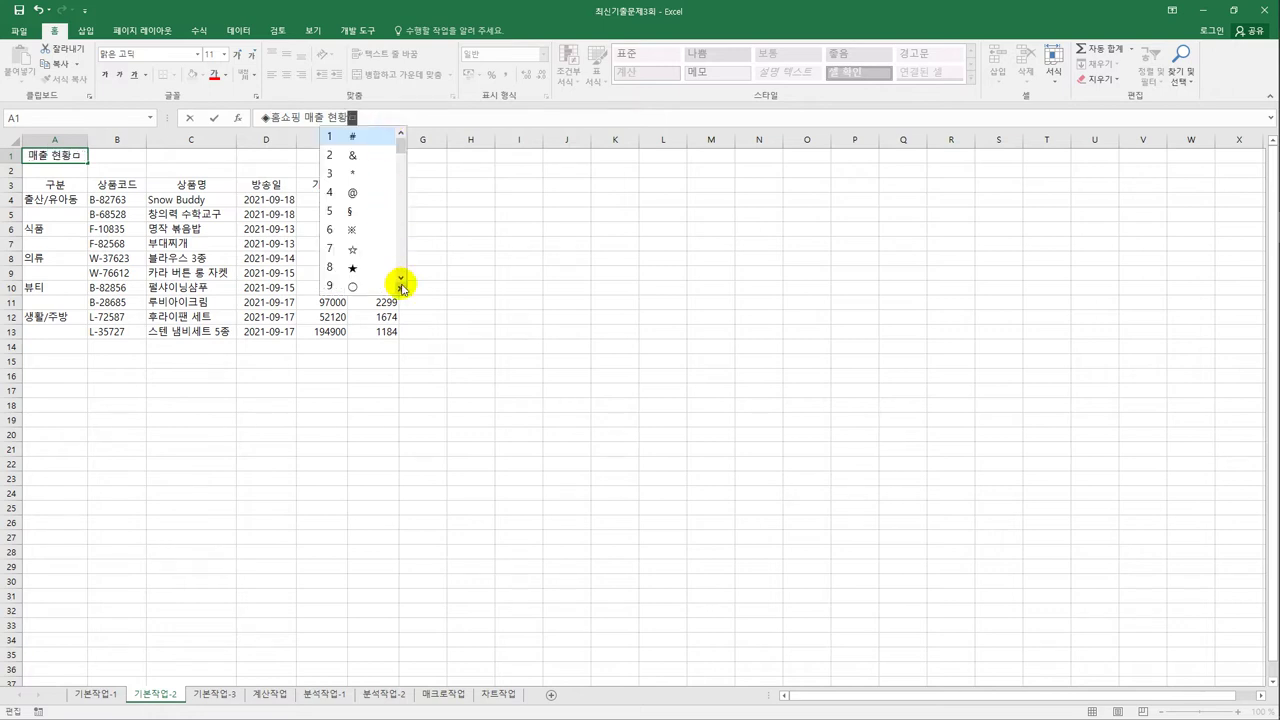
{"action": "left_click", "coordinate": [400, 288]}
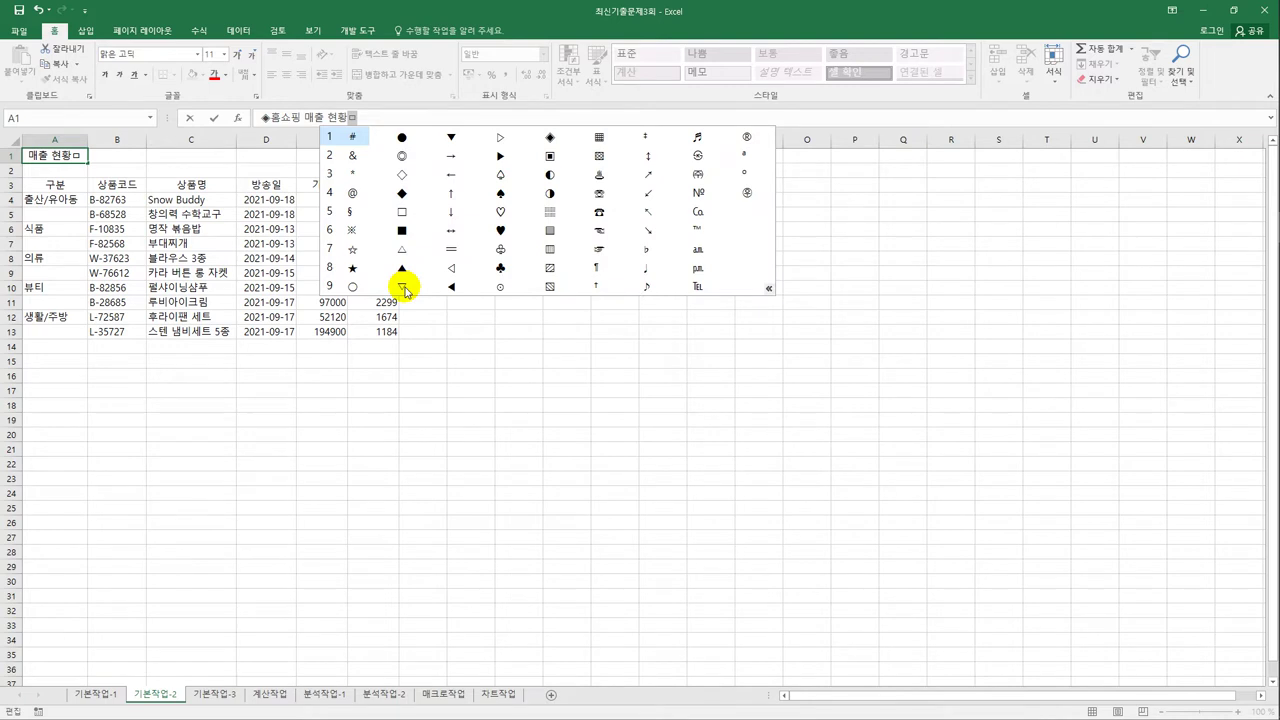
{"action": "left_click", "coordinate": [549, 140]}
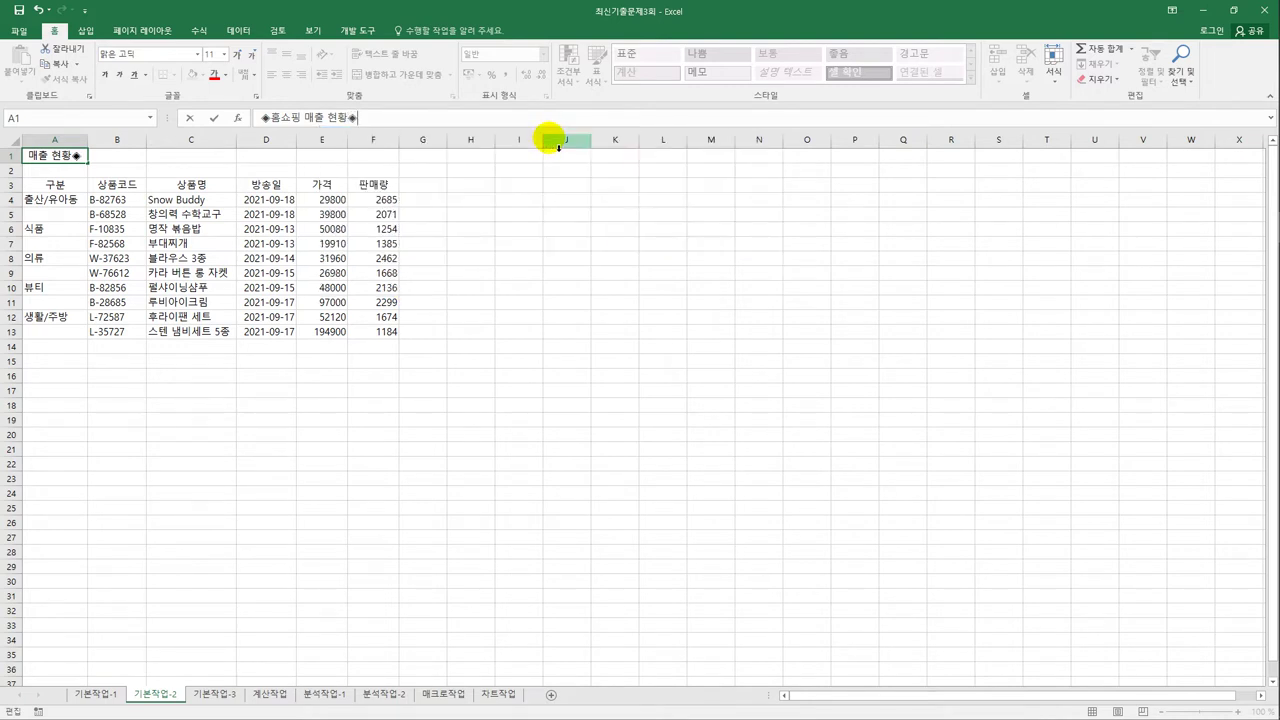
{"action": "key", "text": "Return"}
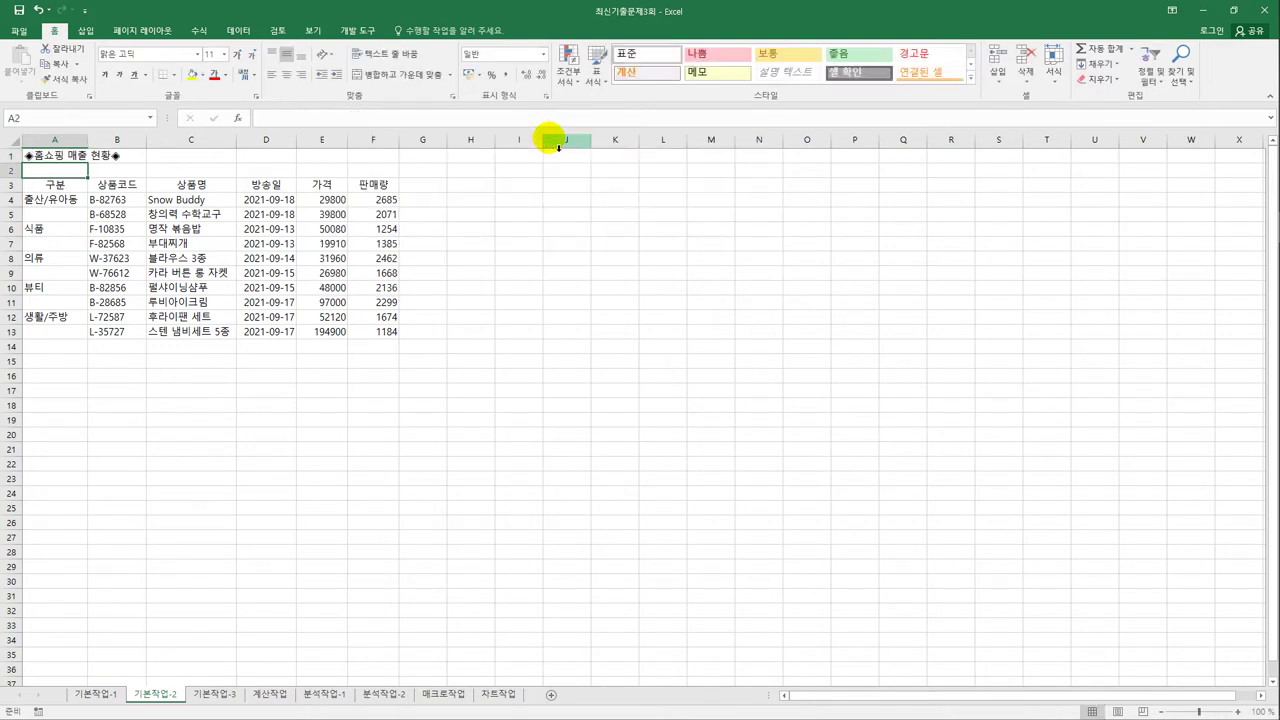
Step: Merge and center the title across A1:F1 and apply the 강조색6 cell style
{"action": "left_click_drag", "start_coordinate": [77, 157], "coordinate": [364, 158]}
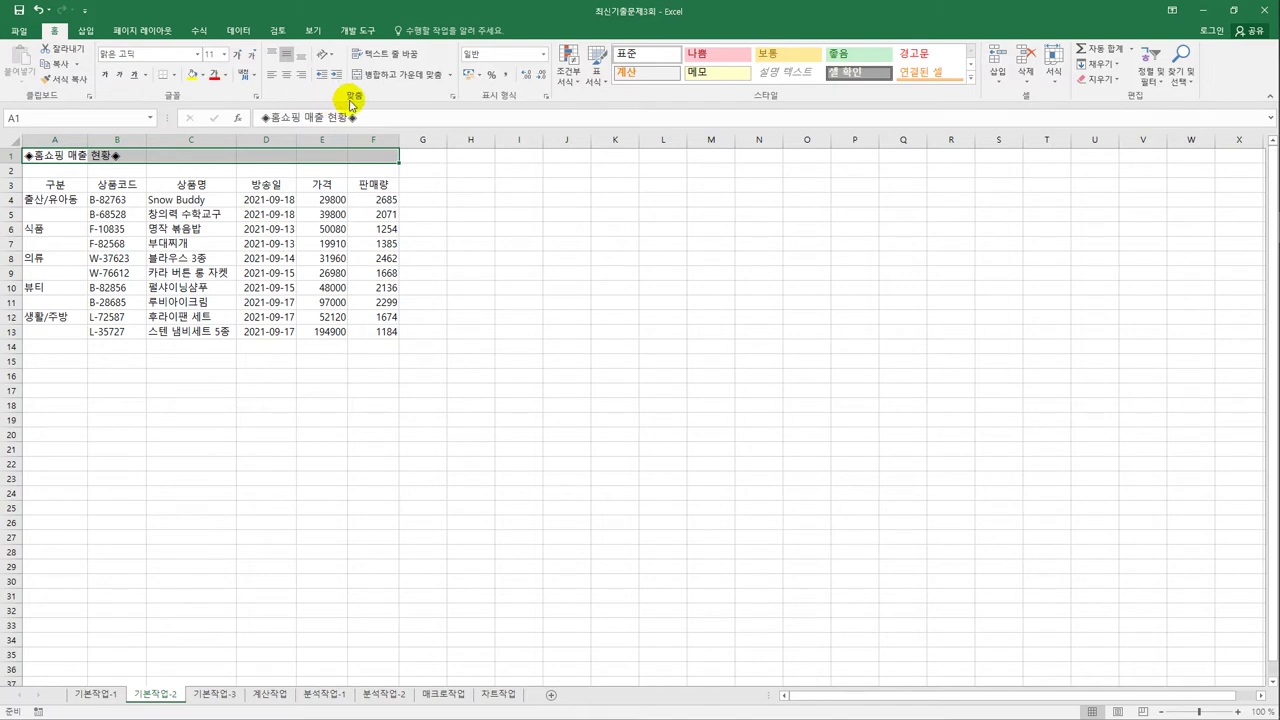
{"action": "left_click", "coordinate": [394, 76]}
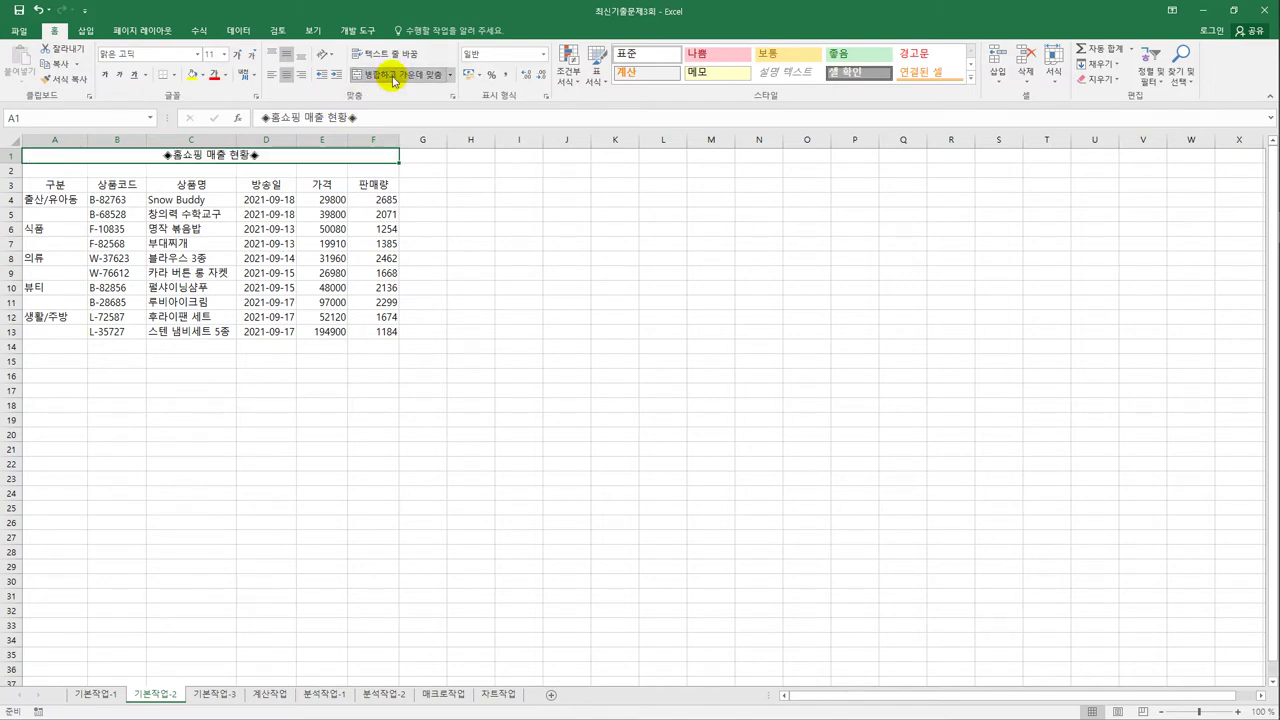
{"action": "left_click", "coordinate": [970, 79]}
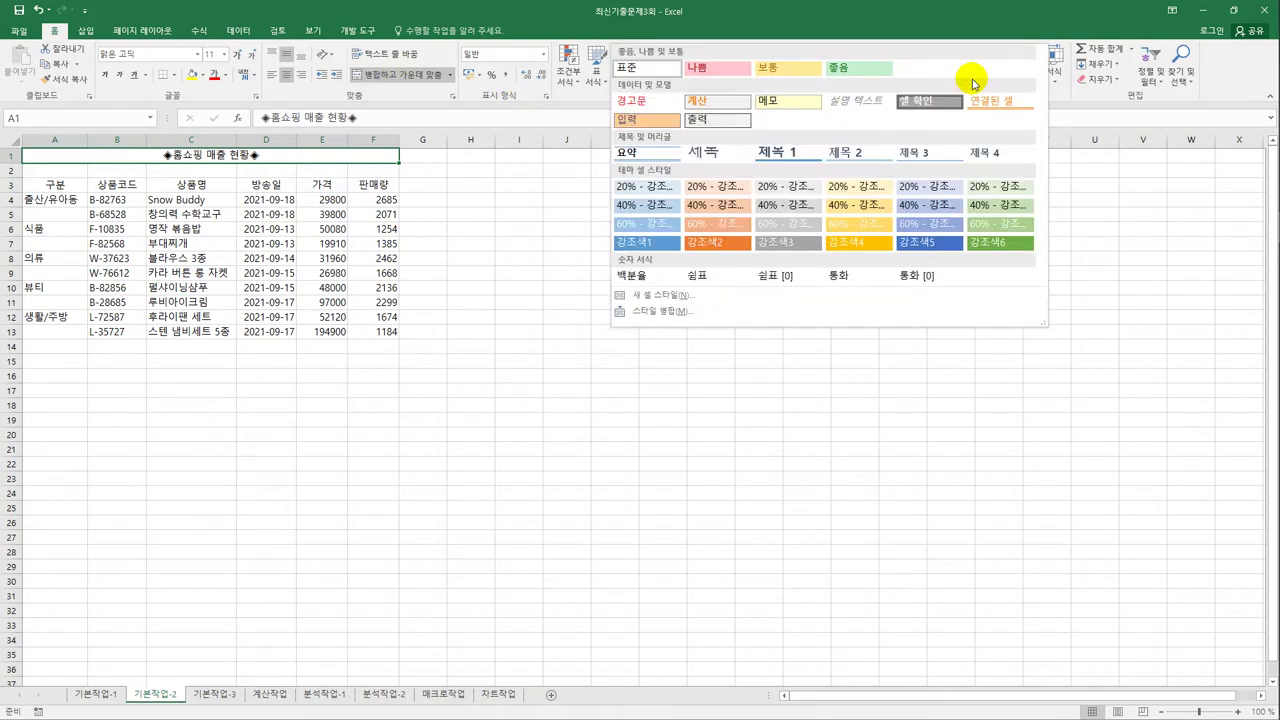
{"action": "left_click", "coordinate": [987, 246]}
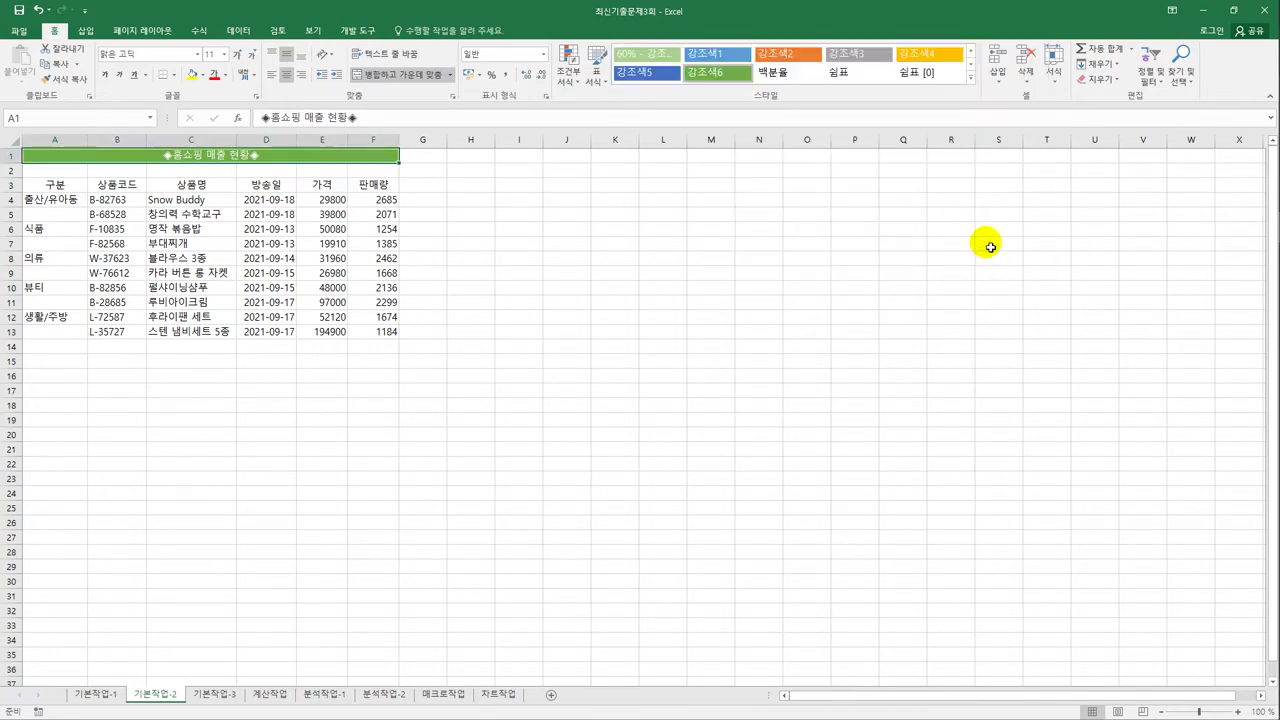
Step: Set the title's font to HY견고딕 and its font size to 17
{"action": "left_click", "coordinate": [197, 55]}
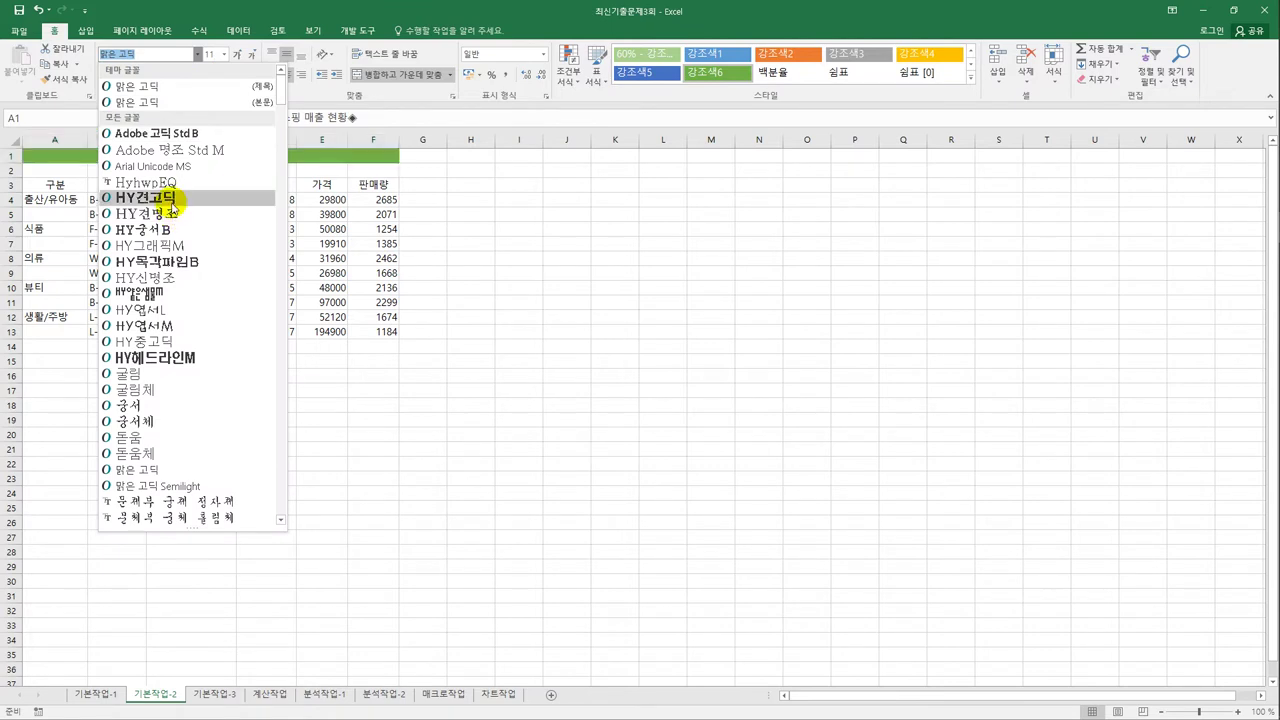
{"action": "left_click", "coordinate": [172, 199]}
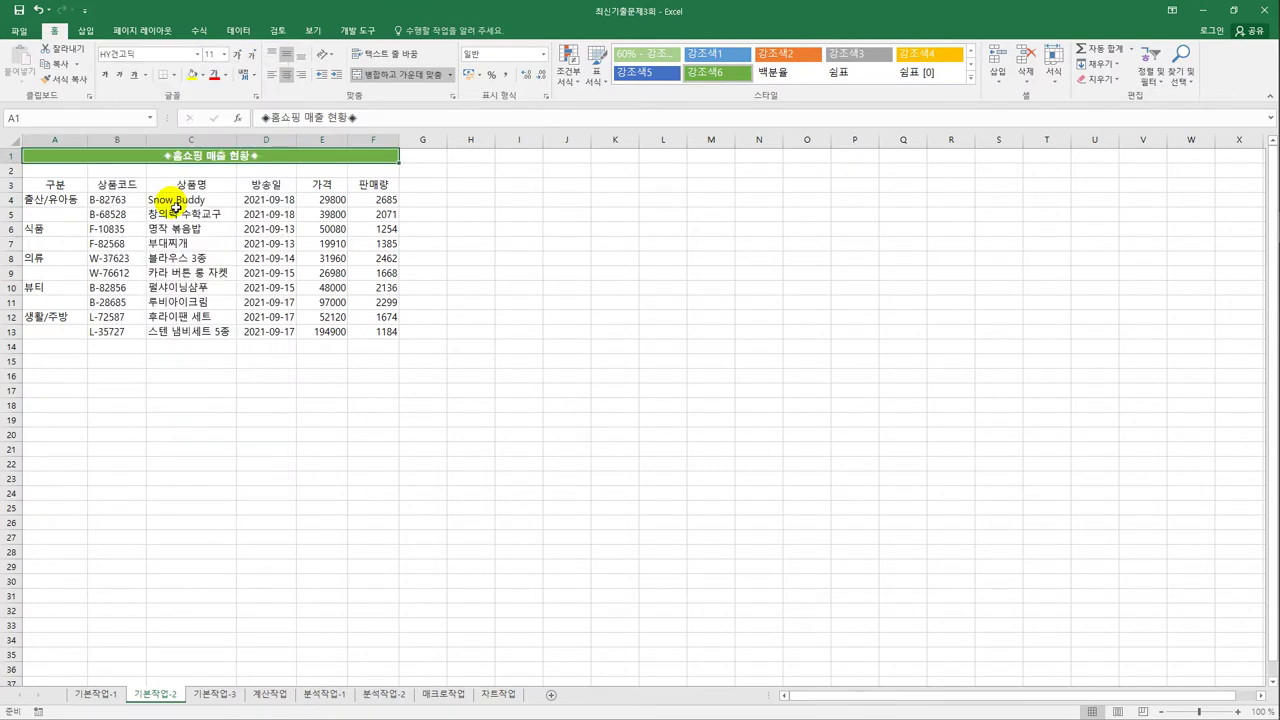
{"action": "left_click", "coordinate": [224, 56]}
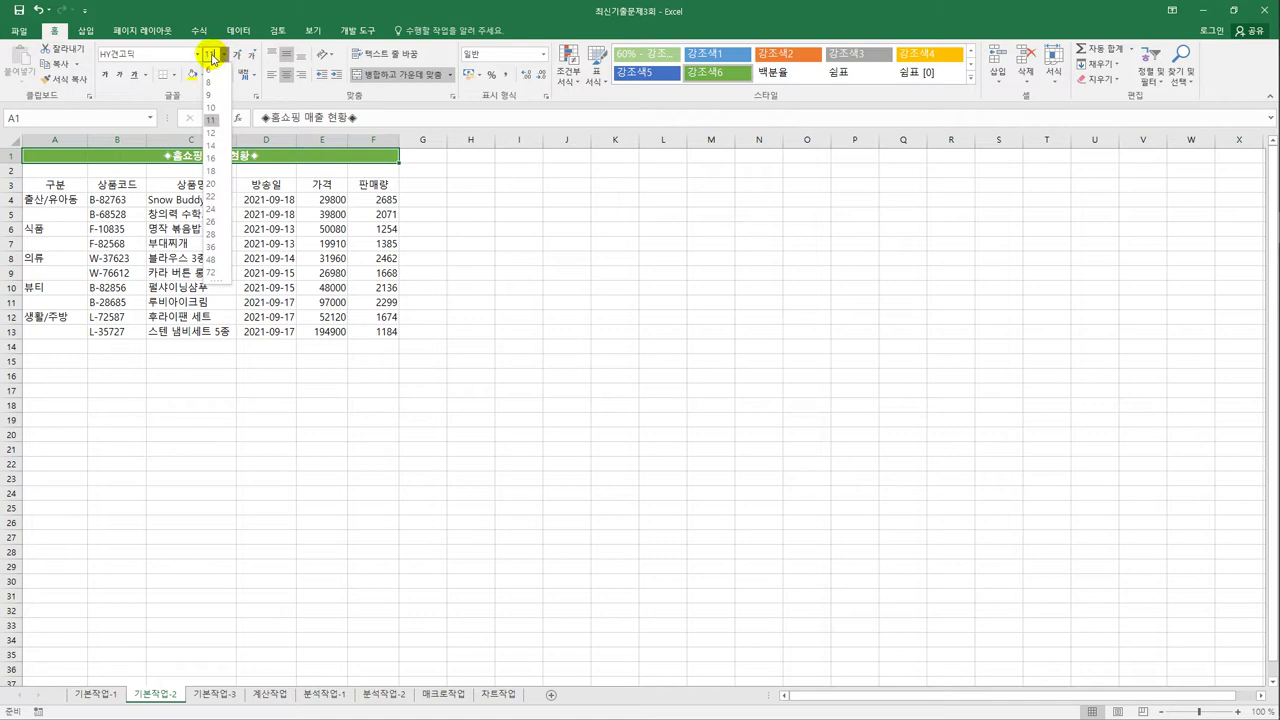
{"action": "type", "text": "16"}
{"action": "key", "text": "Return"}
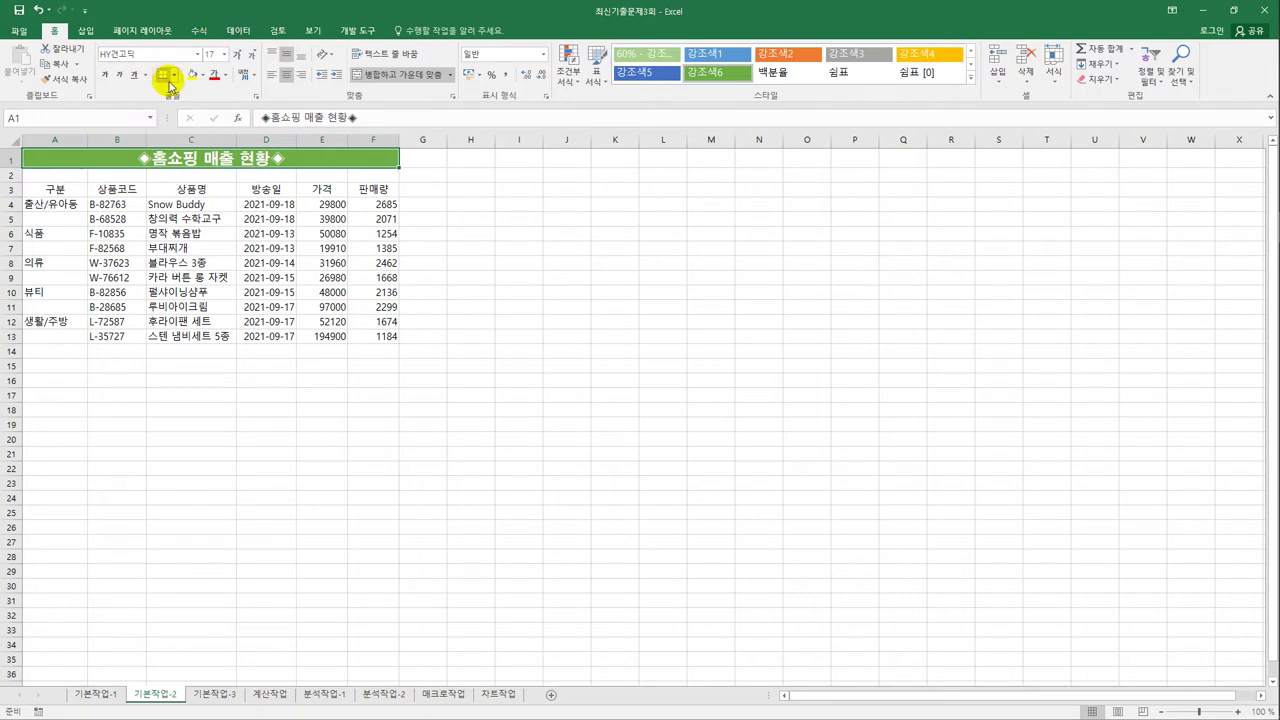
Step: Apply a double underline (이중 밑줄) to the merged title
{"action": "left_click", "coordinate": [174, 78]}
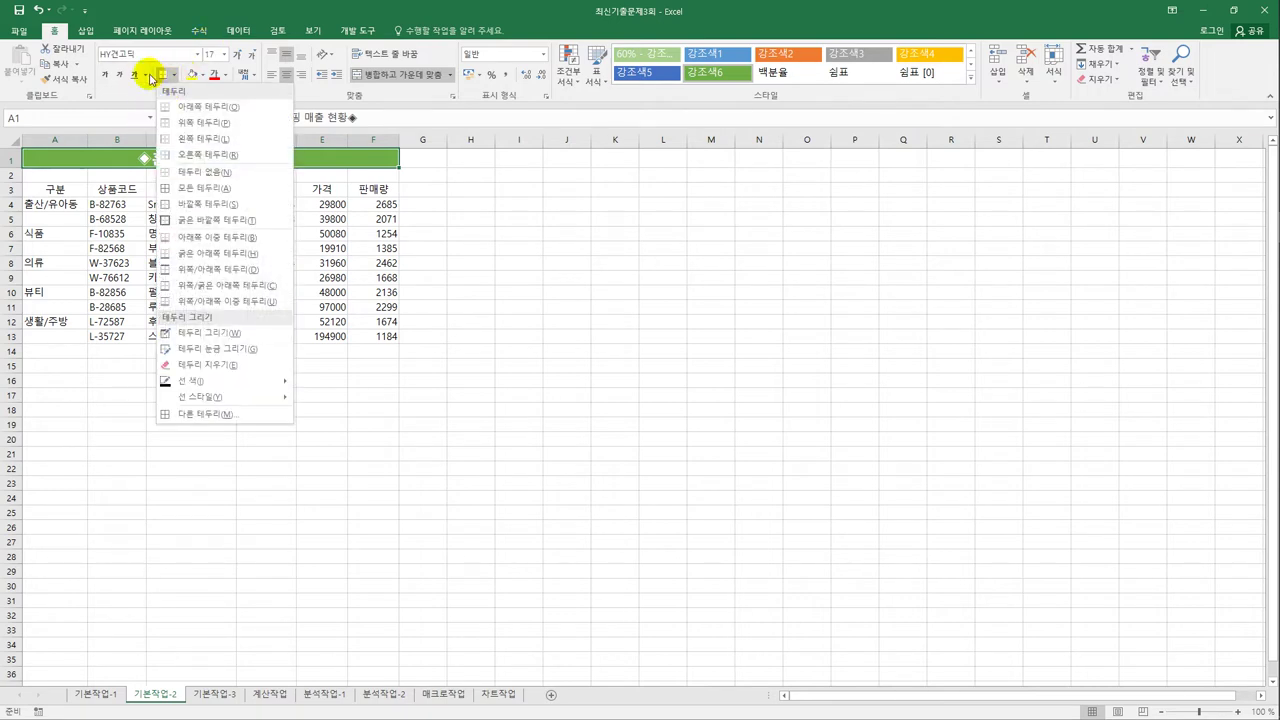
{"action": "left_click", "coordinate": [143, 78]}
{"action": "left_click", "coordinate": [145, 75]}
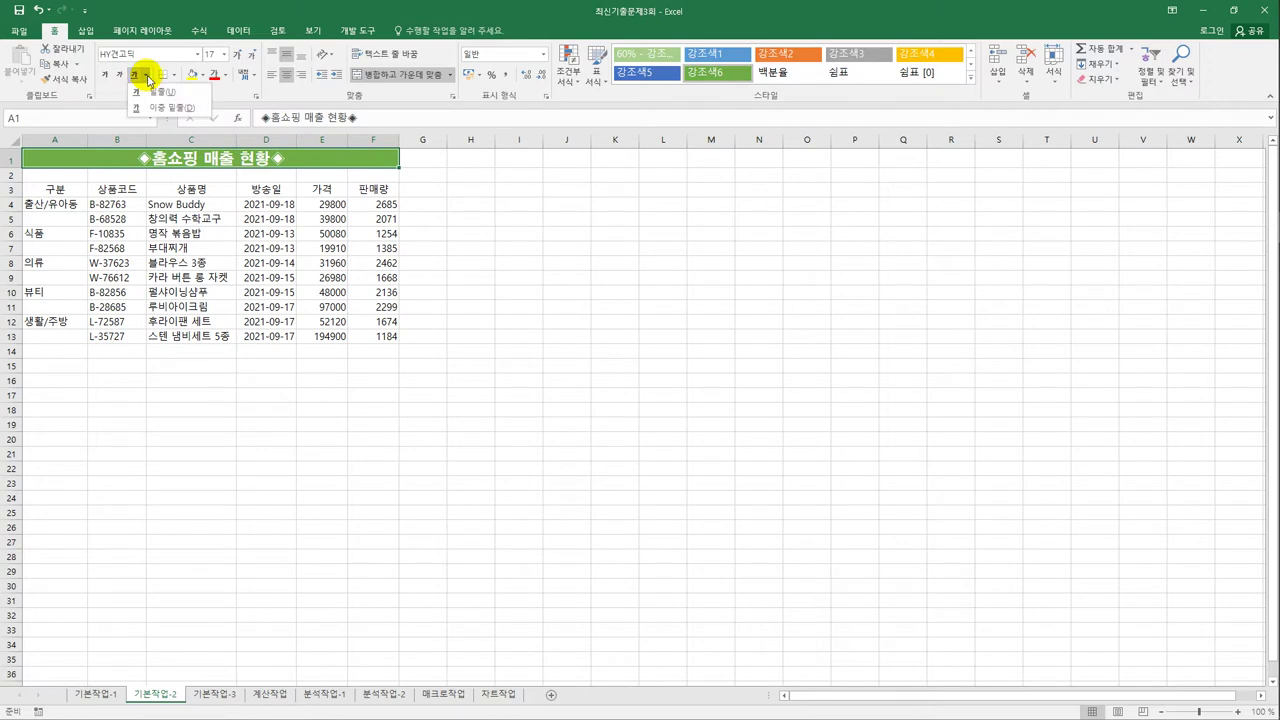
{"action": "left_click", "coordinate": [156, 110]}
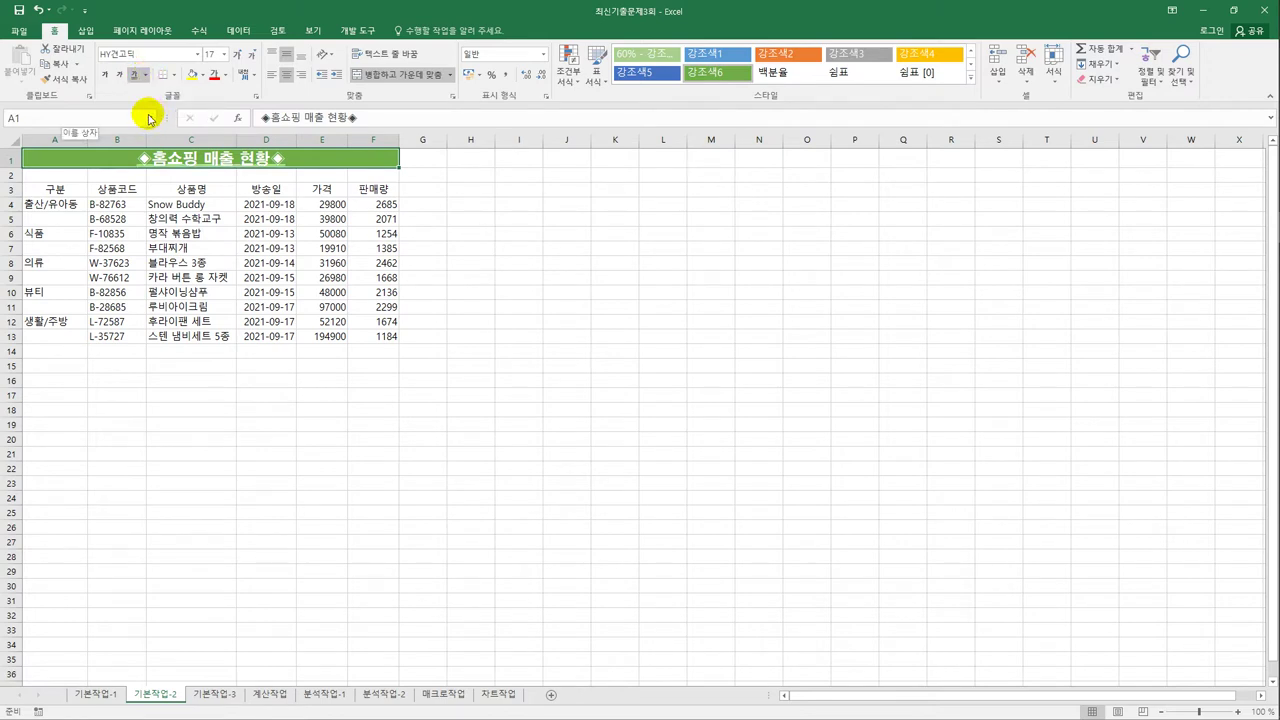
Step: Set the height of row 1 to 28
{"action": "left_click", "coordinate": [12, 161]}
{"action": "right_click", "coordinate": [12, 161]}
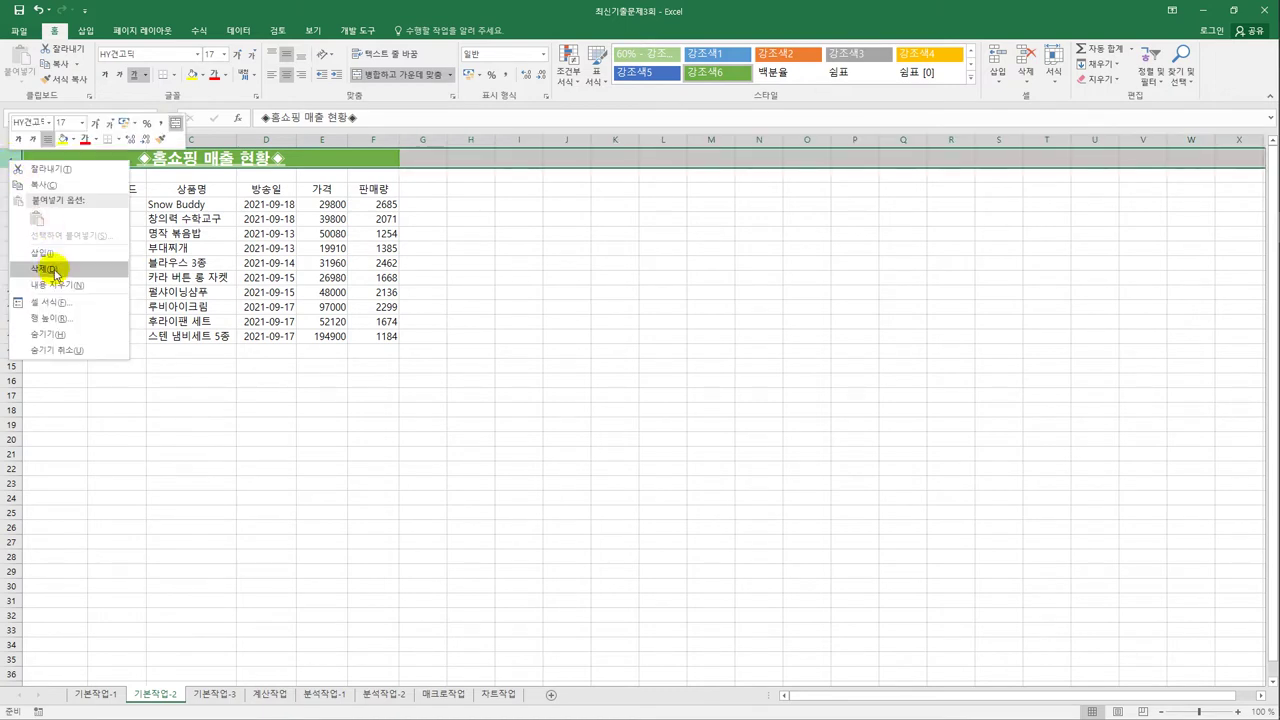
{"action": "left_click", "coordinate": [64, 328]}
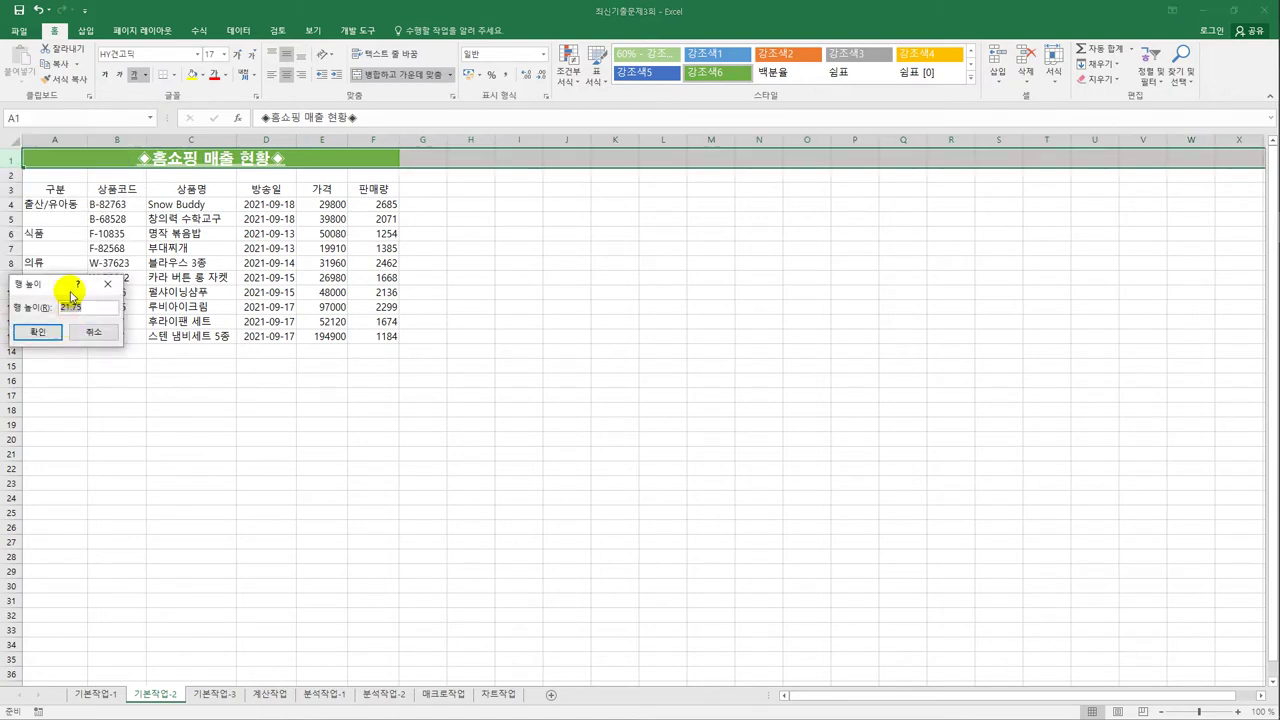
{"action": "left_click_drag", "start_coordinate": [63, 283], "coordinate": [505, 258]}
{"action": "type", "text": "28"}
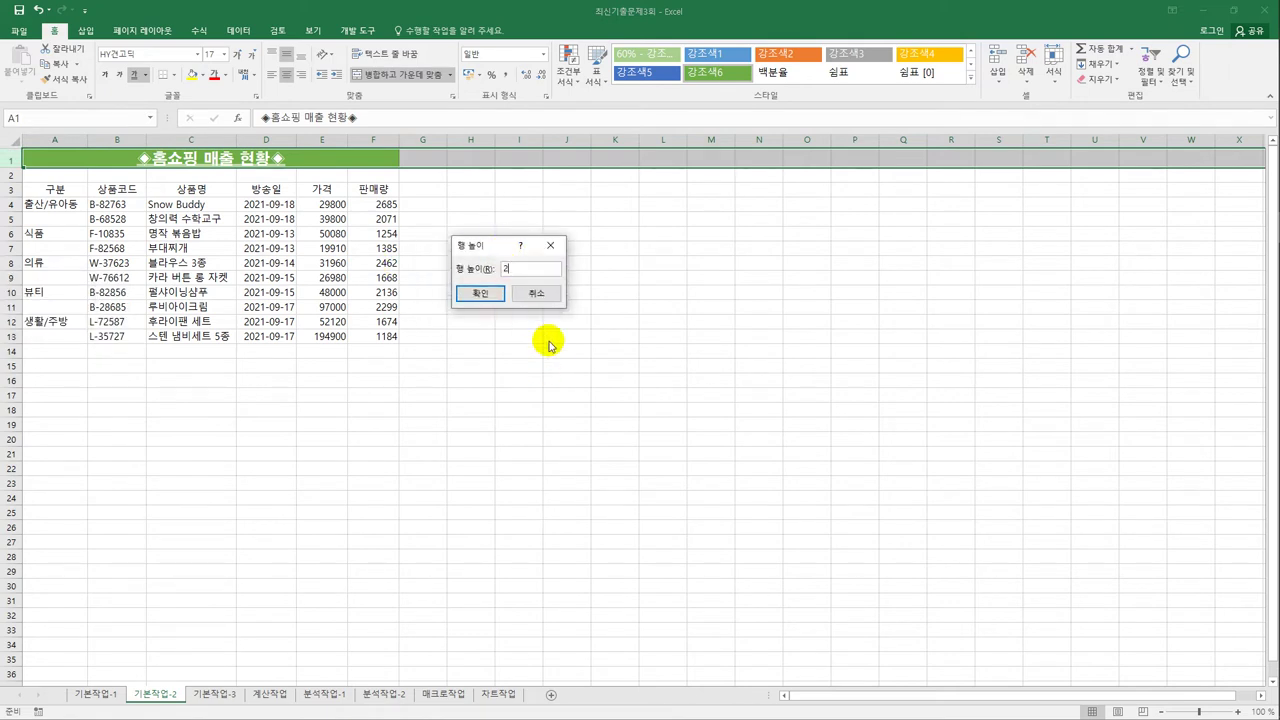
{"action": "left_click", "coordinate": [490, 294]}
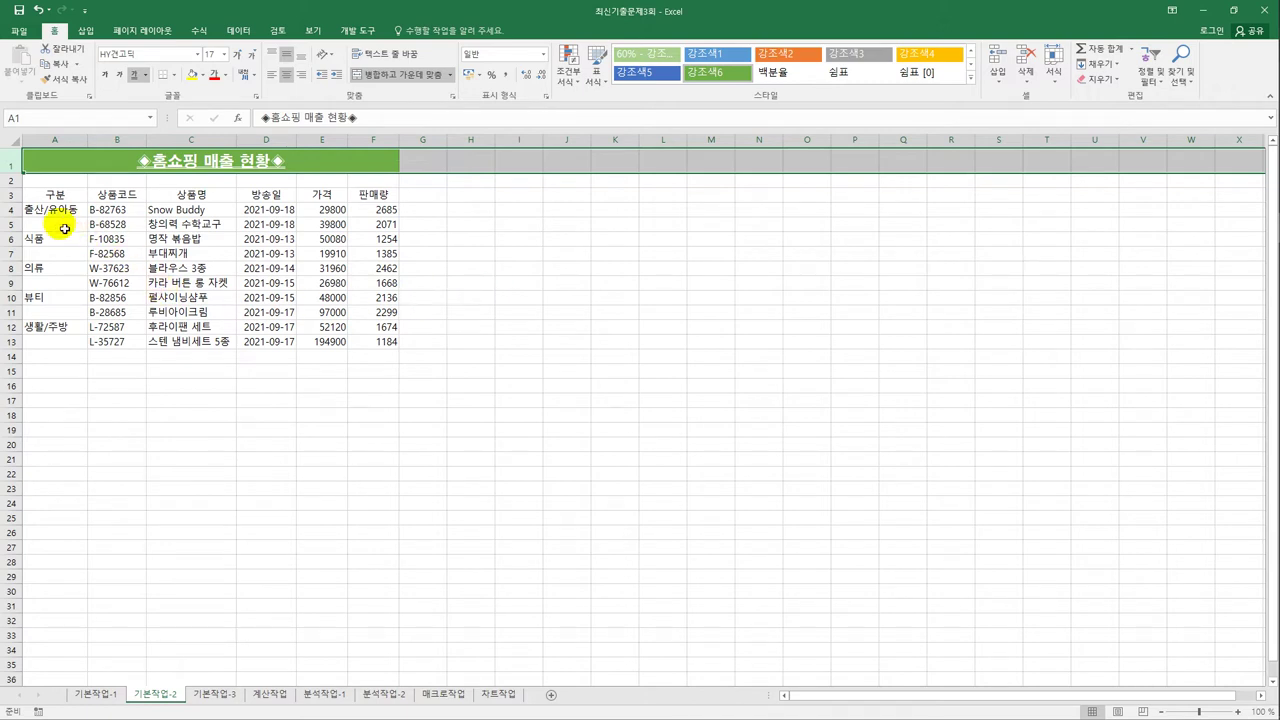
Step: Merge and center each category pair in the 구분 column: A4:A5, A6:A7, A8:A9, A10:A11 and A12:A13
{"action": "left_click_drag", "start_coordinate": [50, 212], "coordinate": [52, 231]}
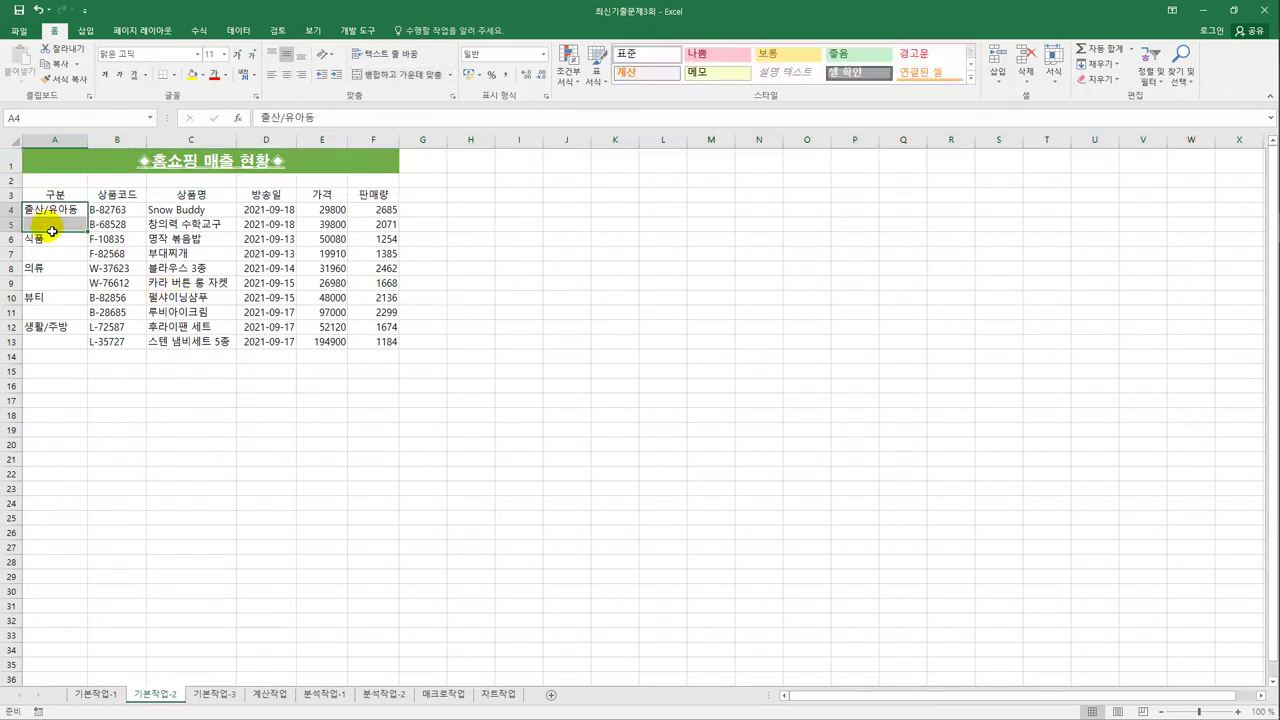
{"action": "left_click", "coordinate": [63, 245], "text": "ctrl"}
{"action": "left_click_drag", "start_coordinate": [63, 245], "coordinate": [61, 354]}
{"action": "left_click", "coordinate": [60, 268], "text": "ctrl"}
{"action": "left_click", "coordinate": [57, 297], "text": "ctrl"}
{"action": "left_click", "coordinate": [58, 334], "text": "ctrl"}
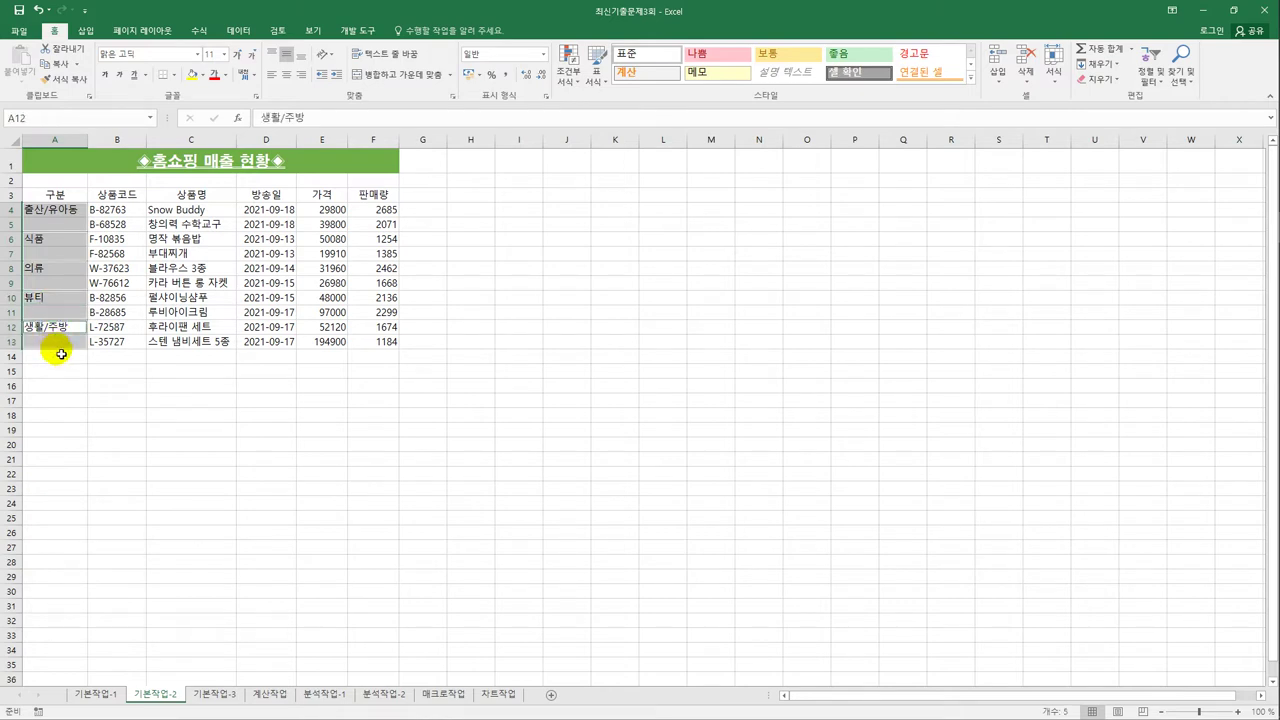
{"action": "left_click", "coordinate": [397, 78]}
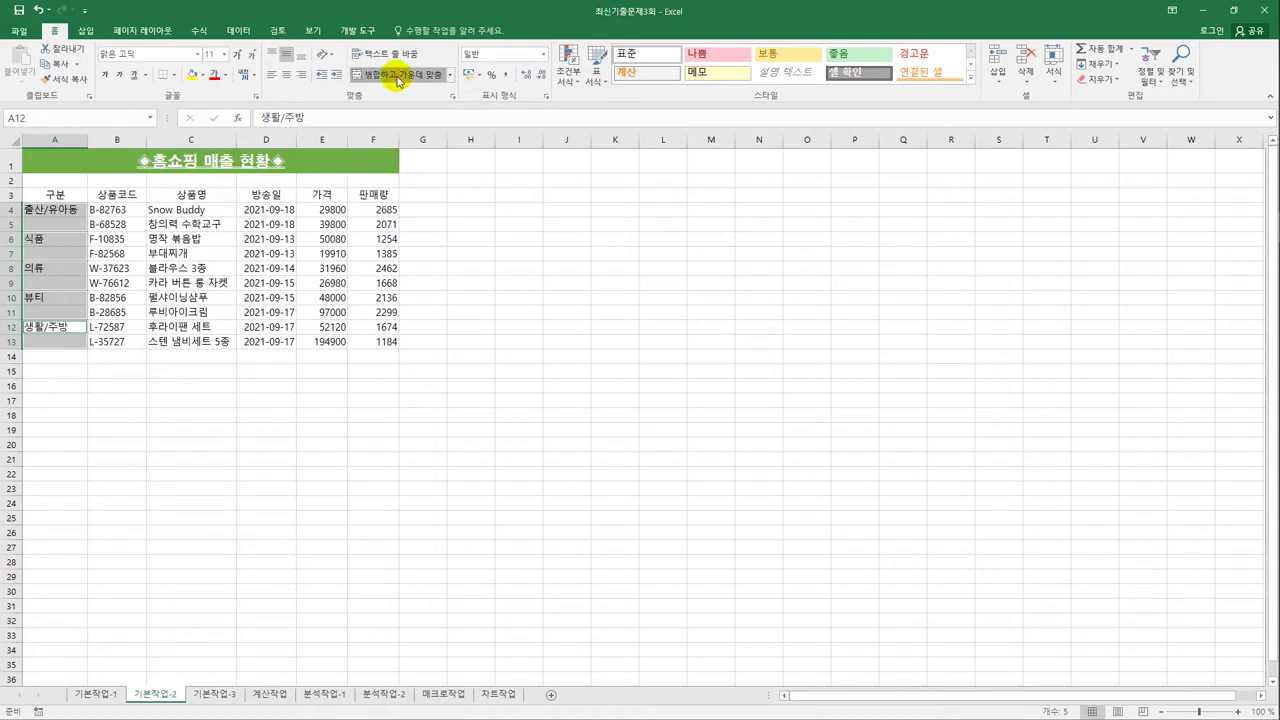
{"action": "left_click", "coordinate": [581, 452]}
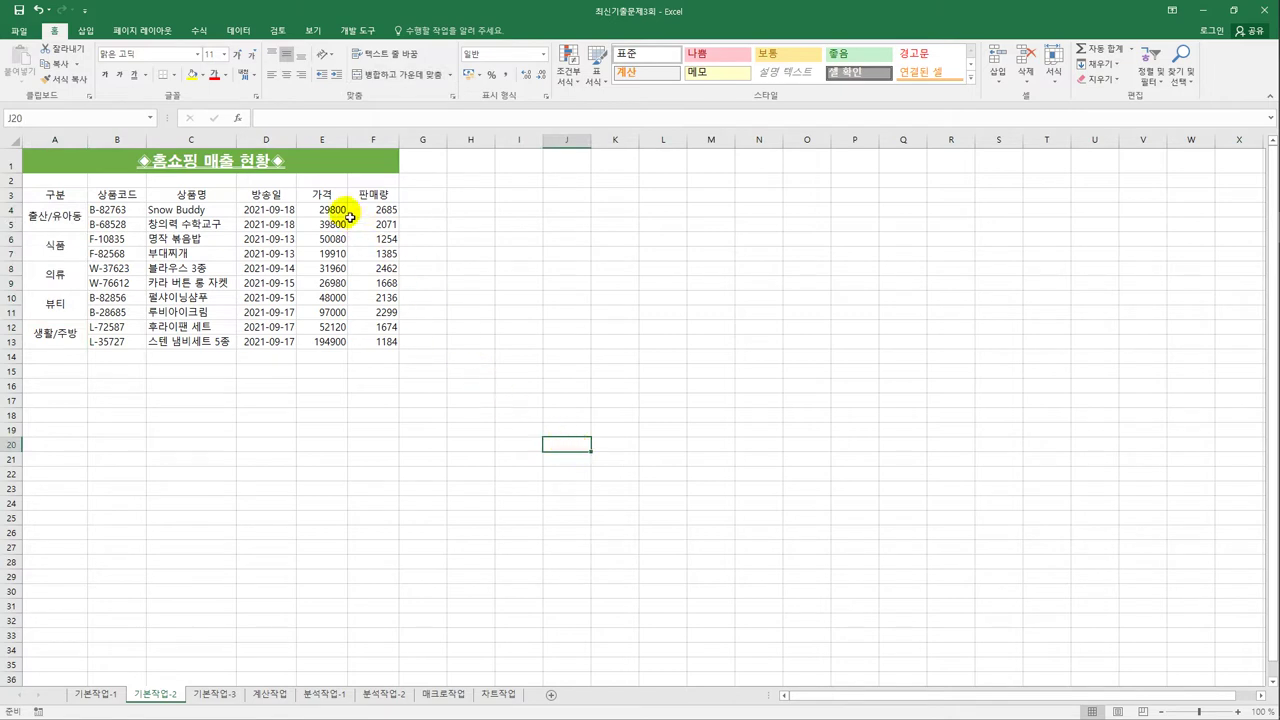
Step: Apply the comma style to the 가격 and 판매량 values in E4:F13
{"action": "left_click_drag", "start_coordinate": [335, 208], "coordinate": [390, 342]}
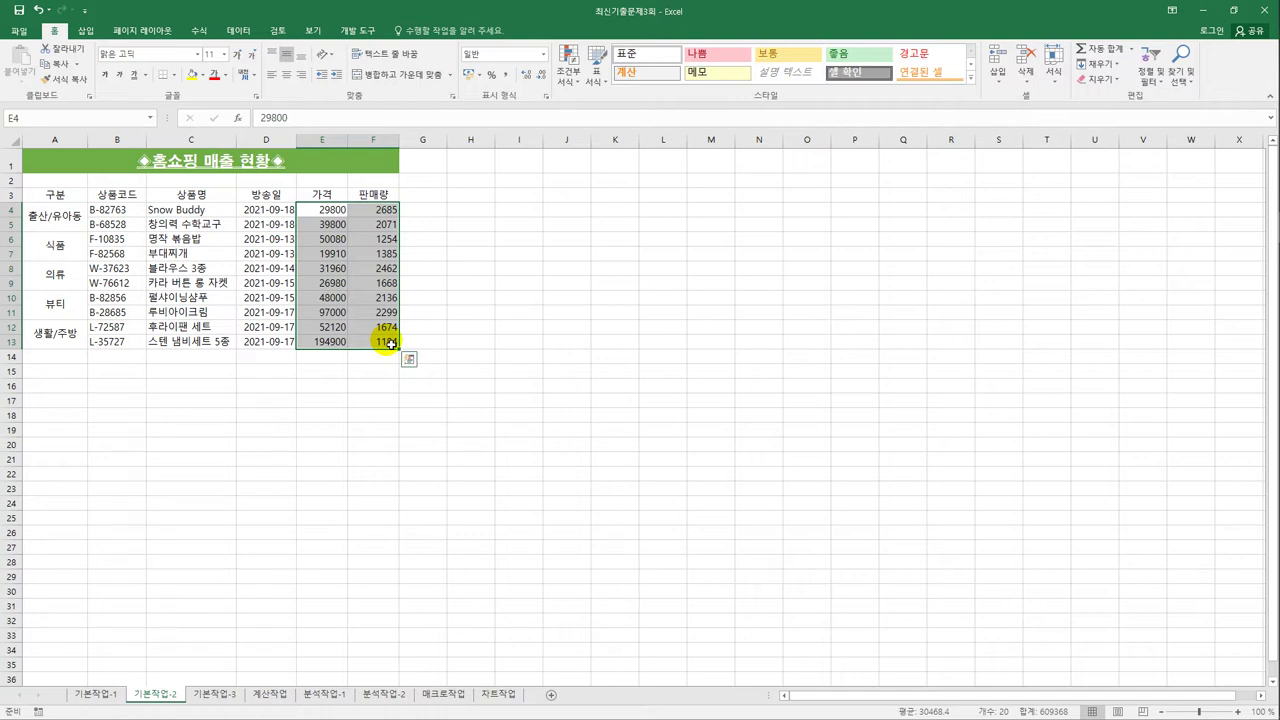
{"action": "left_click", "coordinate": [509, 76]}
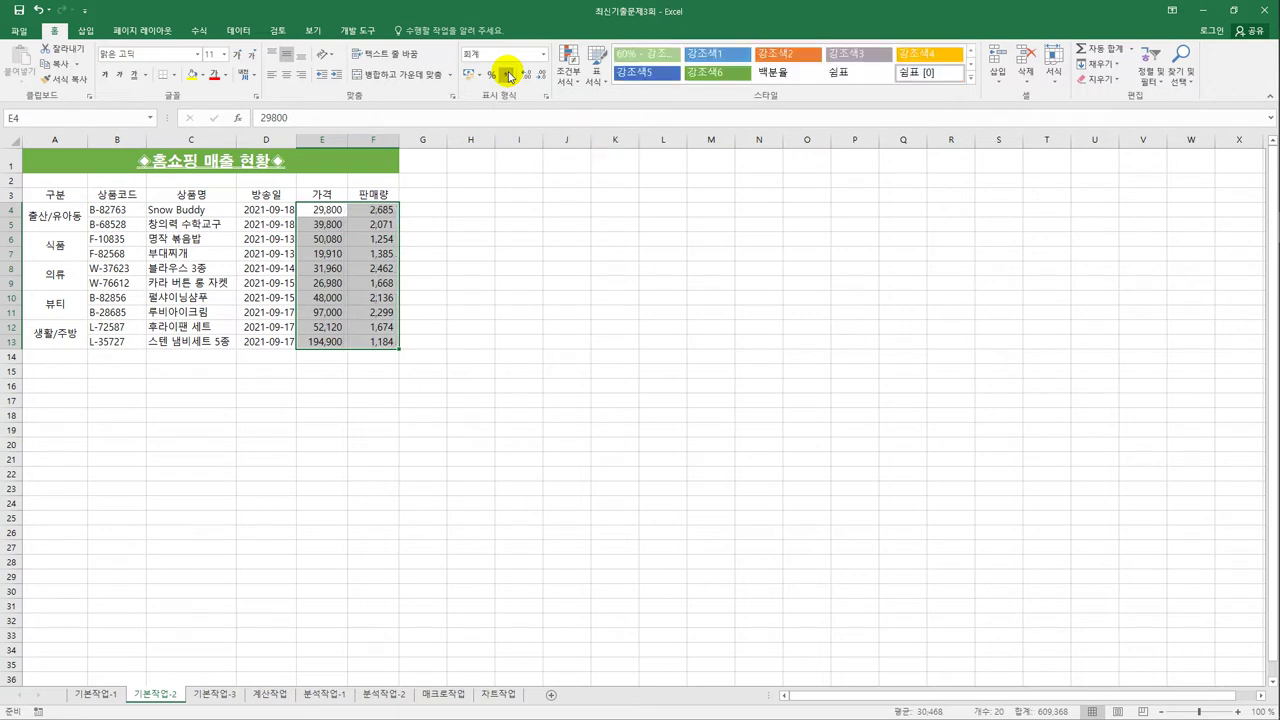
Step: Apply the custom date format mm월 dd일 to the 방송일 dates in D4:D13
{"action": "left_click", "coordinate": [277, 212]}
{"action": "left_click_drag", "start_coordinate": [277, 215], "coordinate": [284, 350]}
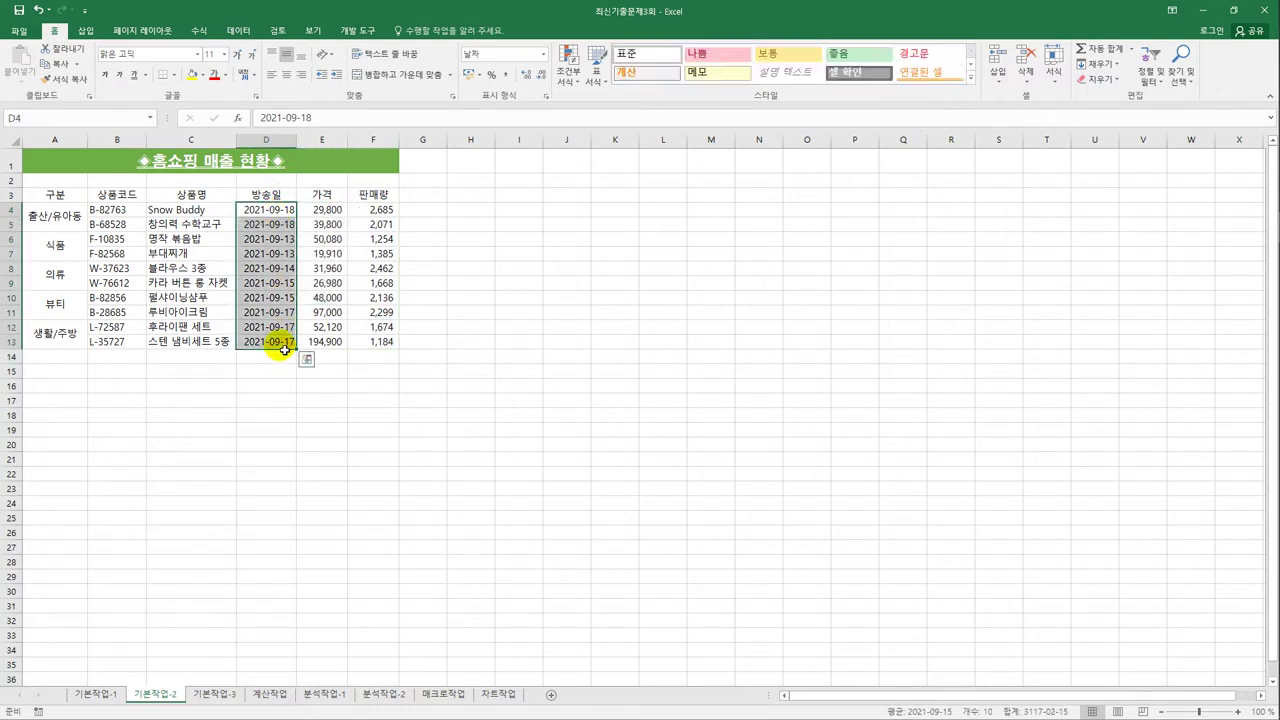
{"action": "left_click", "coordinate": [286, 222]}
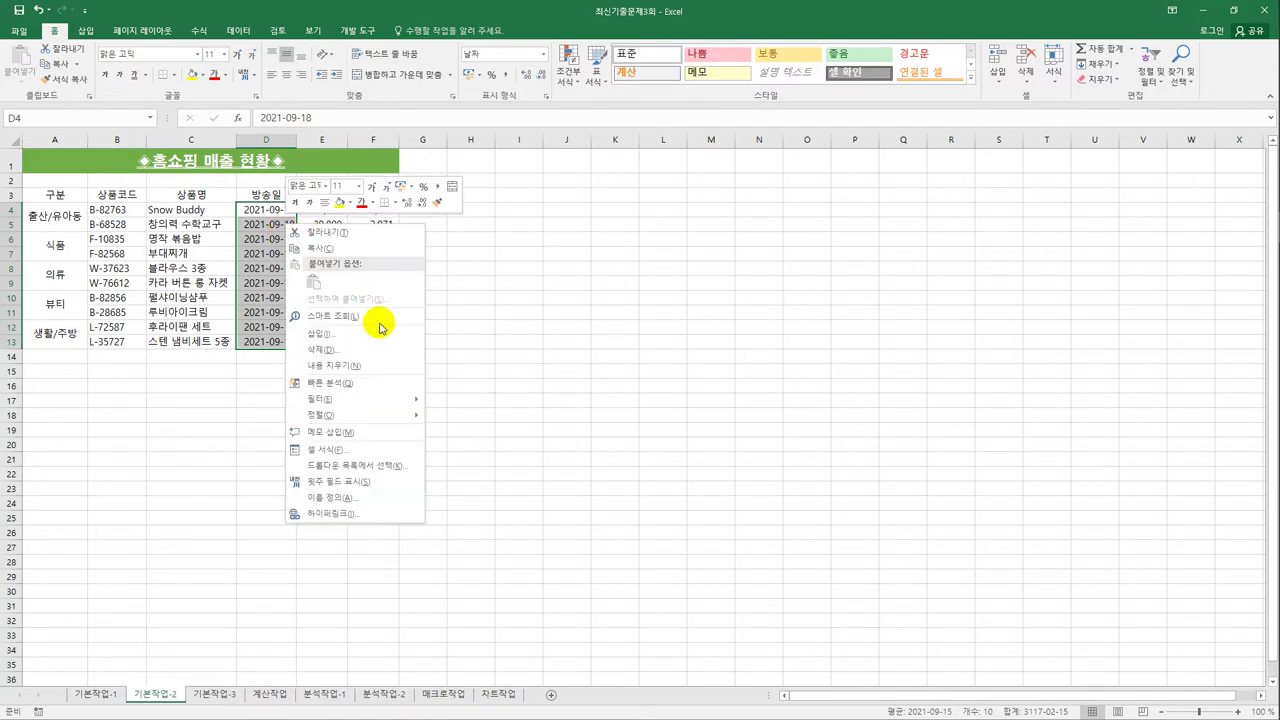
{"action": "left_click", "coordinate": [397, 450]}
{"action": "left_click_drag", "start_coordinate": [409, 286], "coordinate": [630, 172]}
{"action": "left_click", "coordinate": [488, 340]}
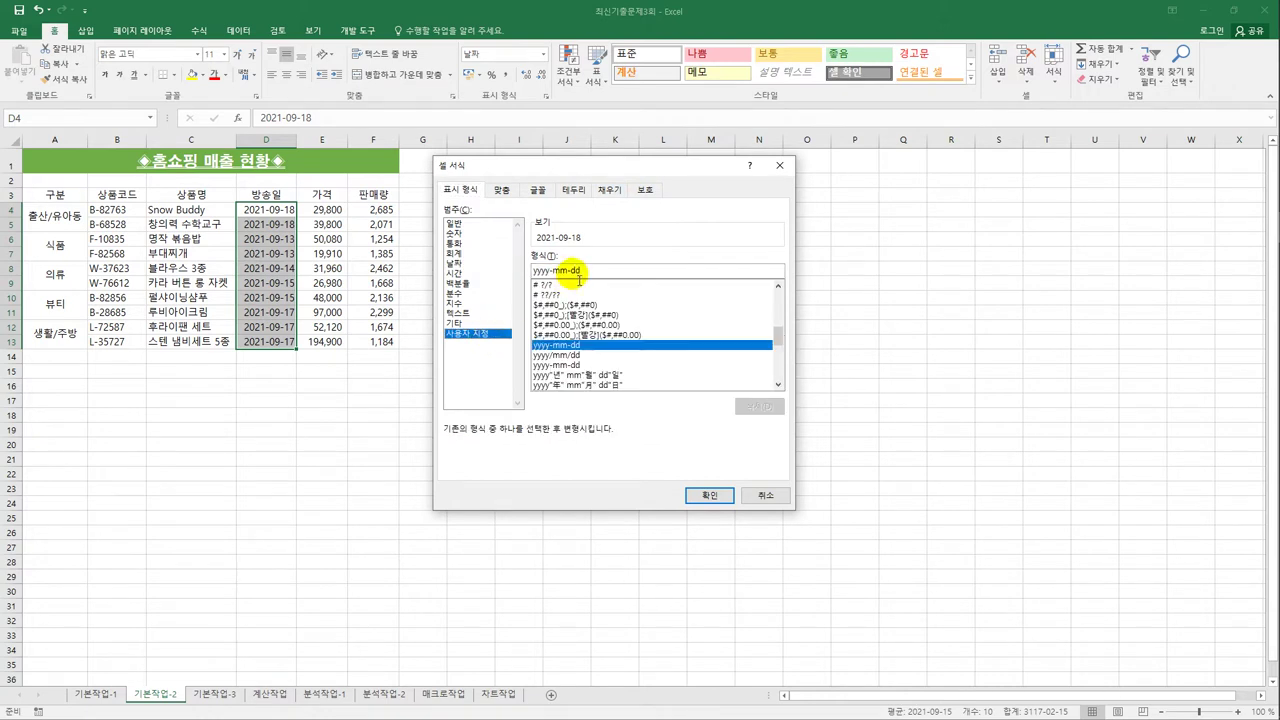
{"action": "left_click_drag", "start_coordinate": [552, 272], "coordinate": [527, 277]}
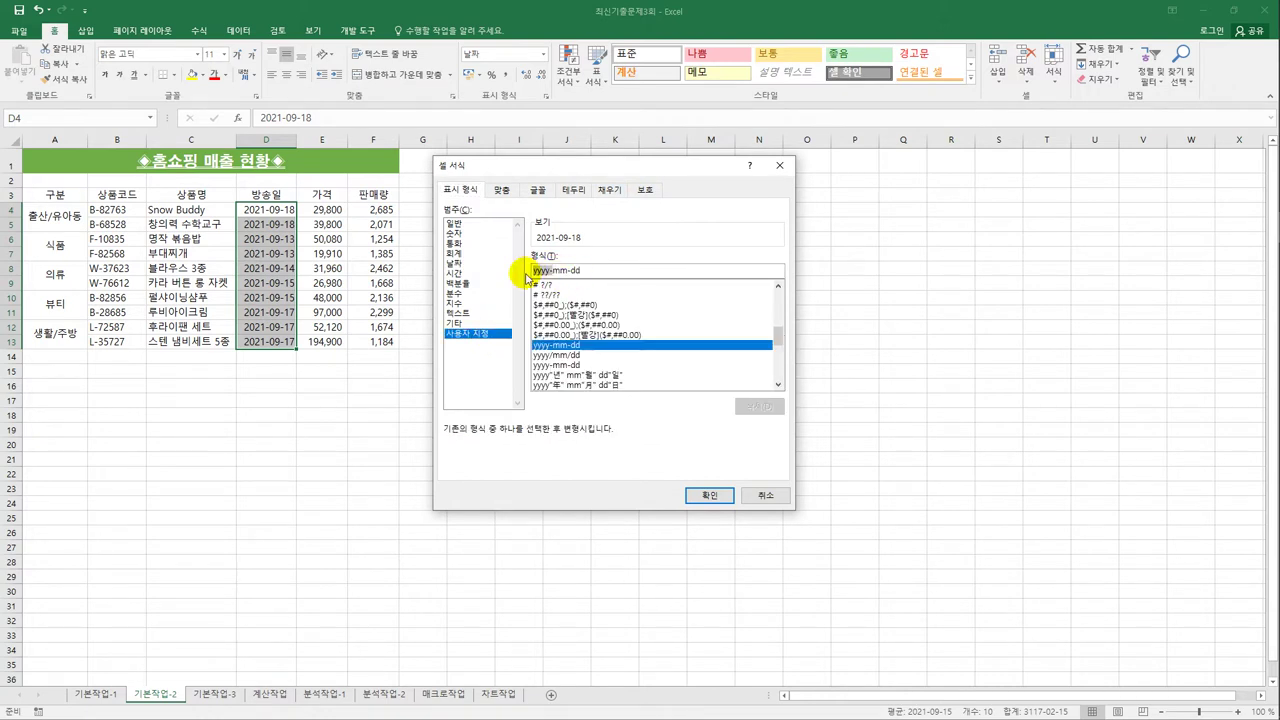
{"action": "key", "text": "Delete"}
{"action": "key", "text": "Right"}
{"action": "key", "text": "Right"}
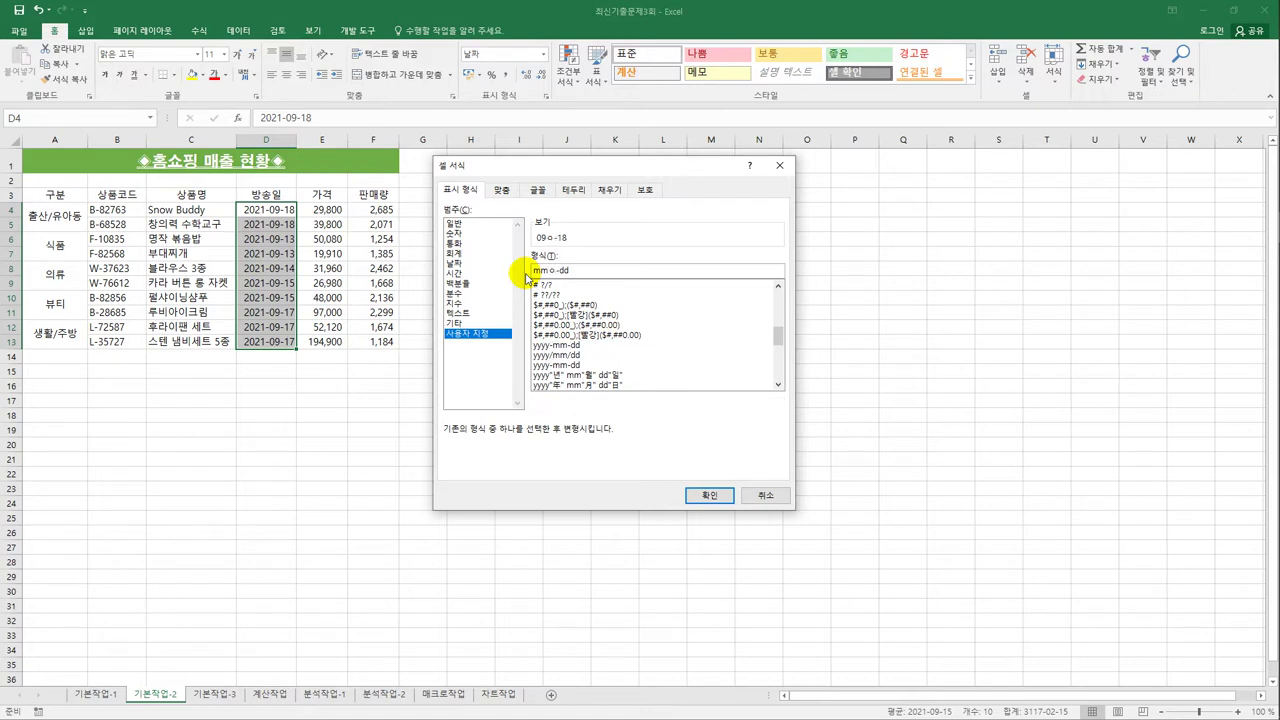
{"action": "type", "text": "월"}
{"action": "key", "text": "Delete"}
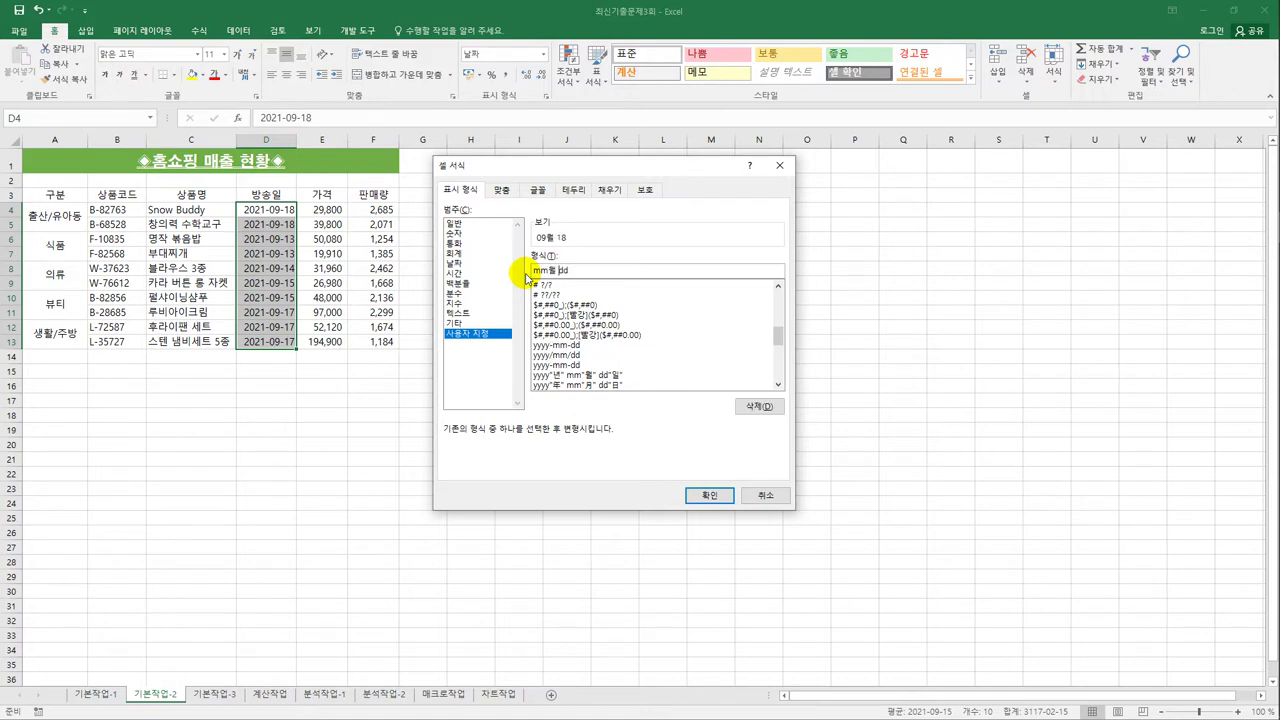
{"action": "type", "text": "일"}
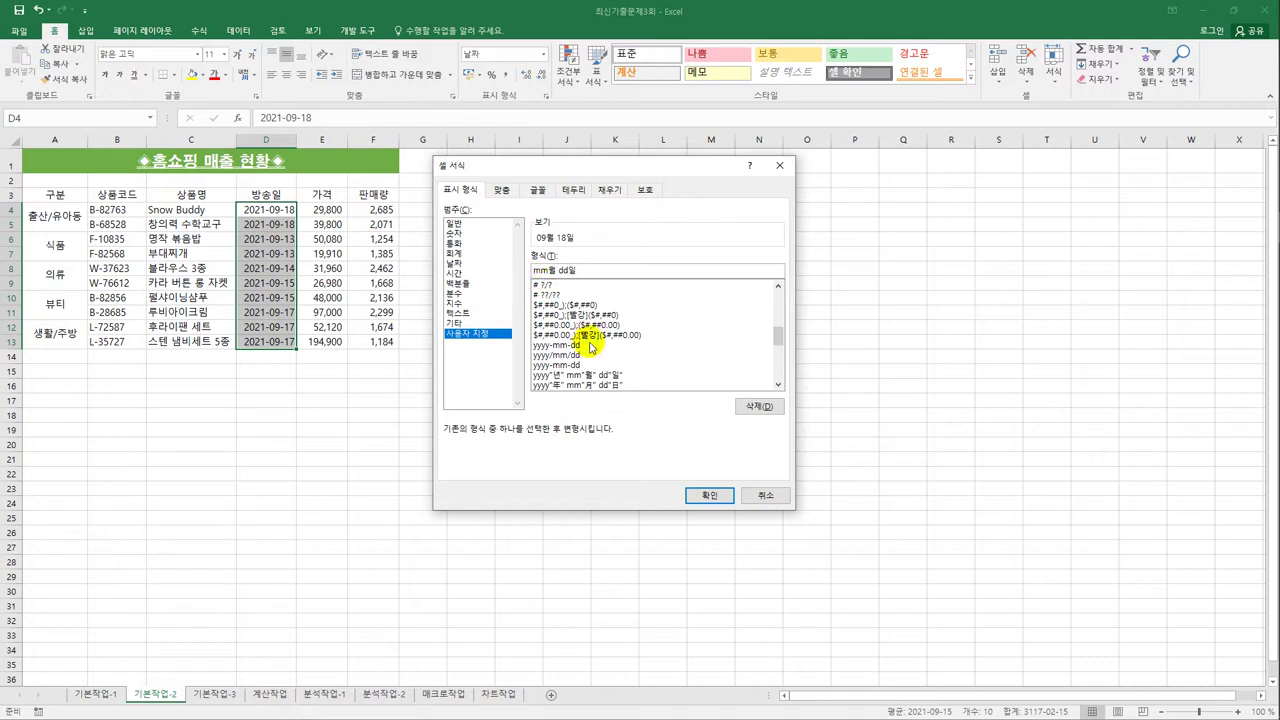
{"action": "left_click", "coordinate": [706, 497]}
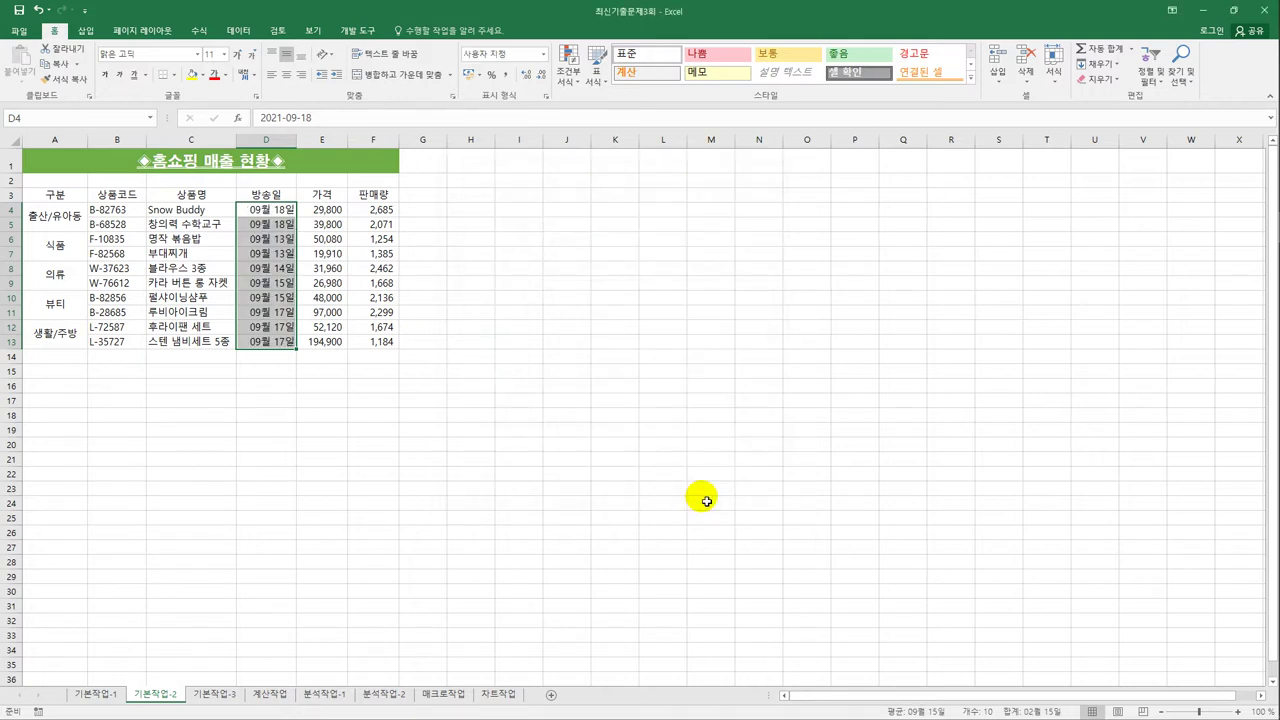
Step: Apply all borders (모든 테두리) and a thick outside border (굵은 바깥쪽 테두리) to the table range A3:F13
{"action": "left_click_drag", "start_coordinate": [55, 195], "coordinate": [371, 342]}
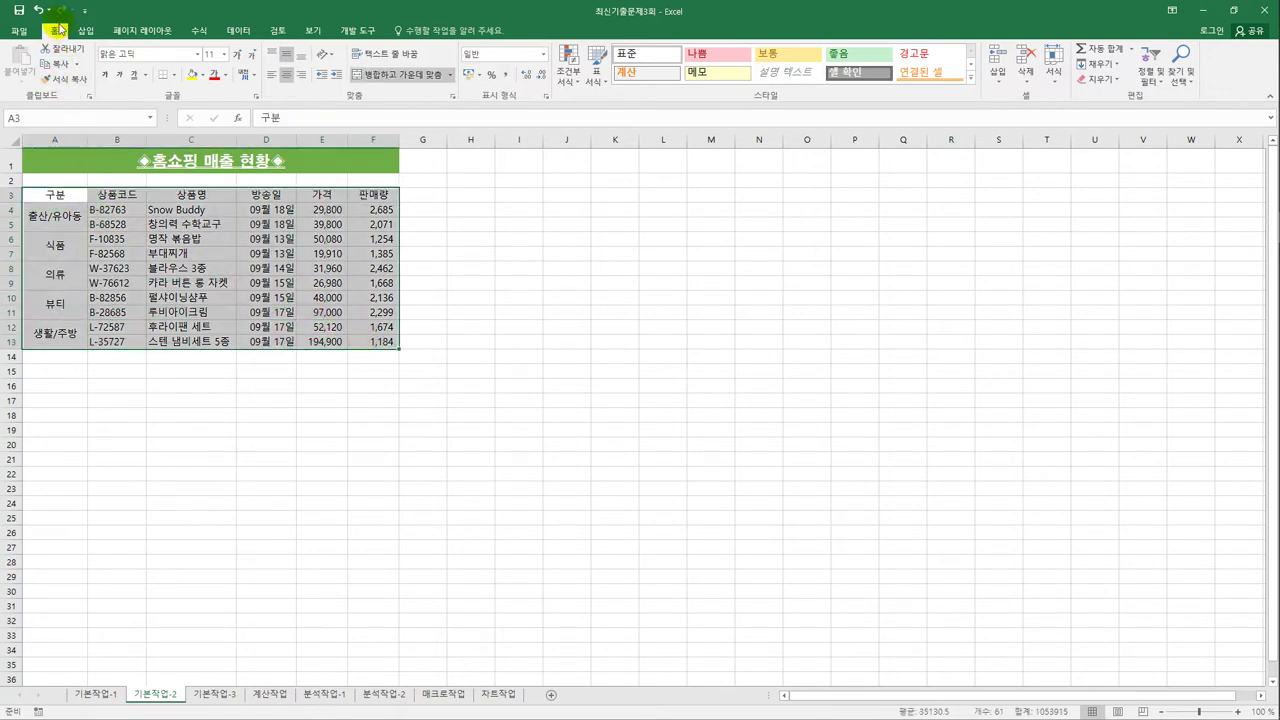
{"action": "left_click", "coordinate": [174, 76]}
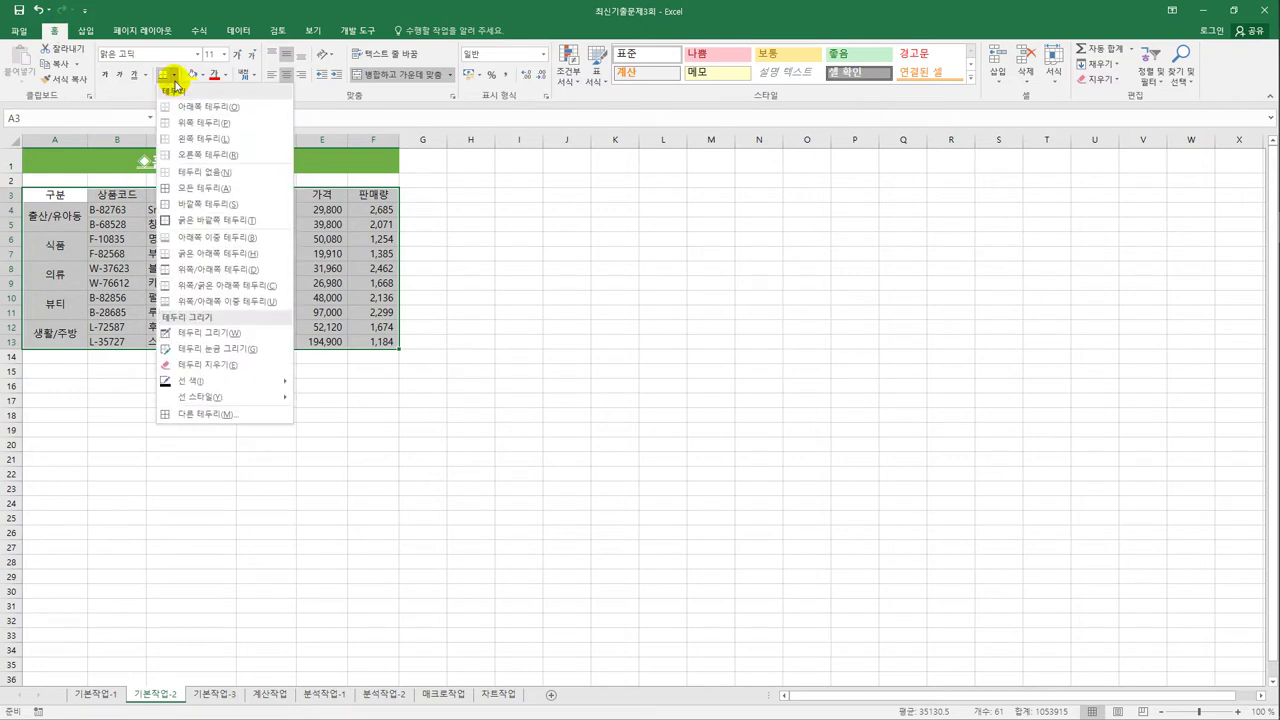
{"action": "left_click", "coordinate": [211, 190]}
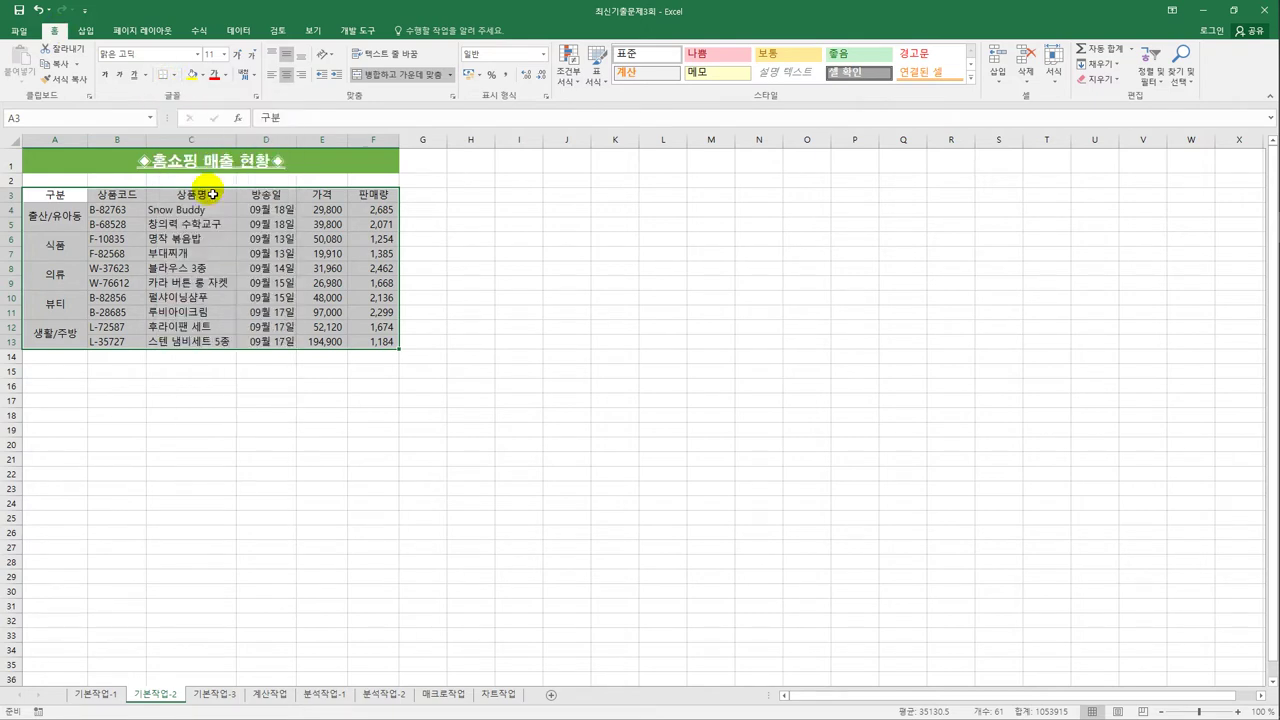
{"action": "left_click", "coordinate": [174, 76]}
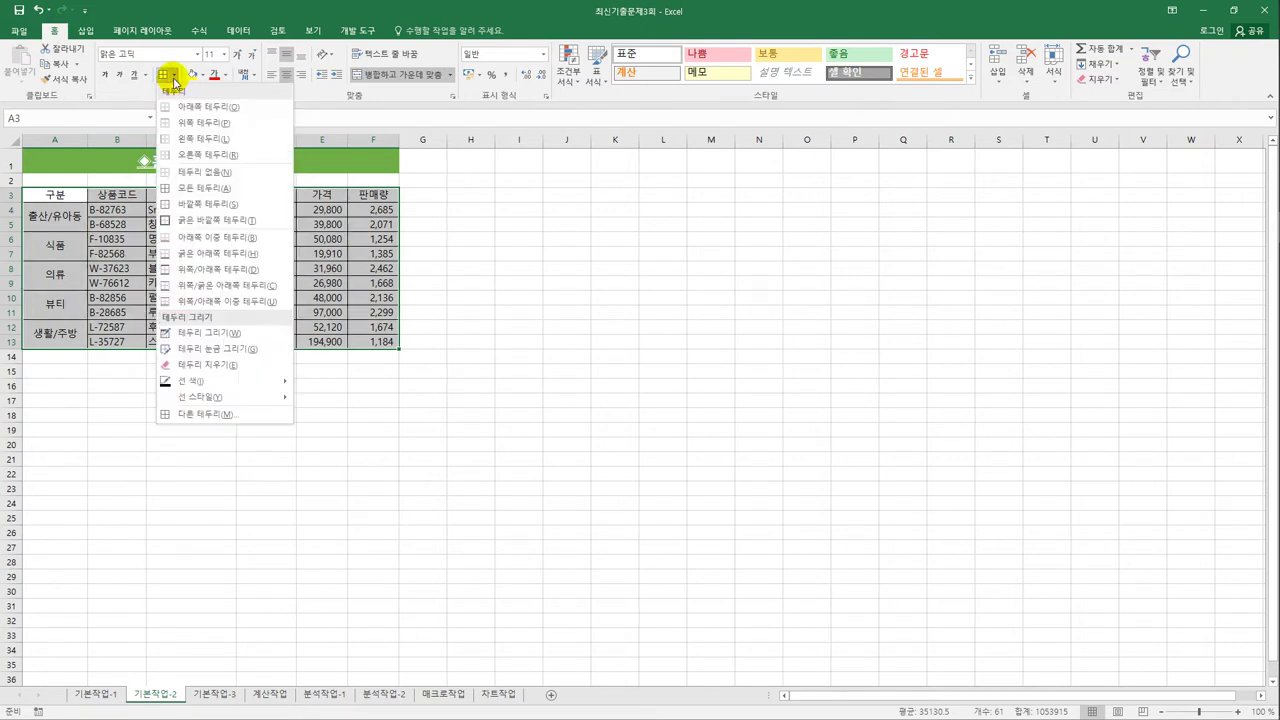
{"action": "left_click", "coordinate": [226, 224]}
{"action": "left_click", "coordinate": [505, 374]}
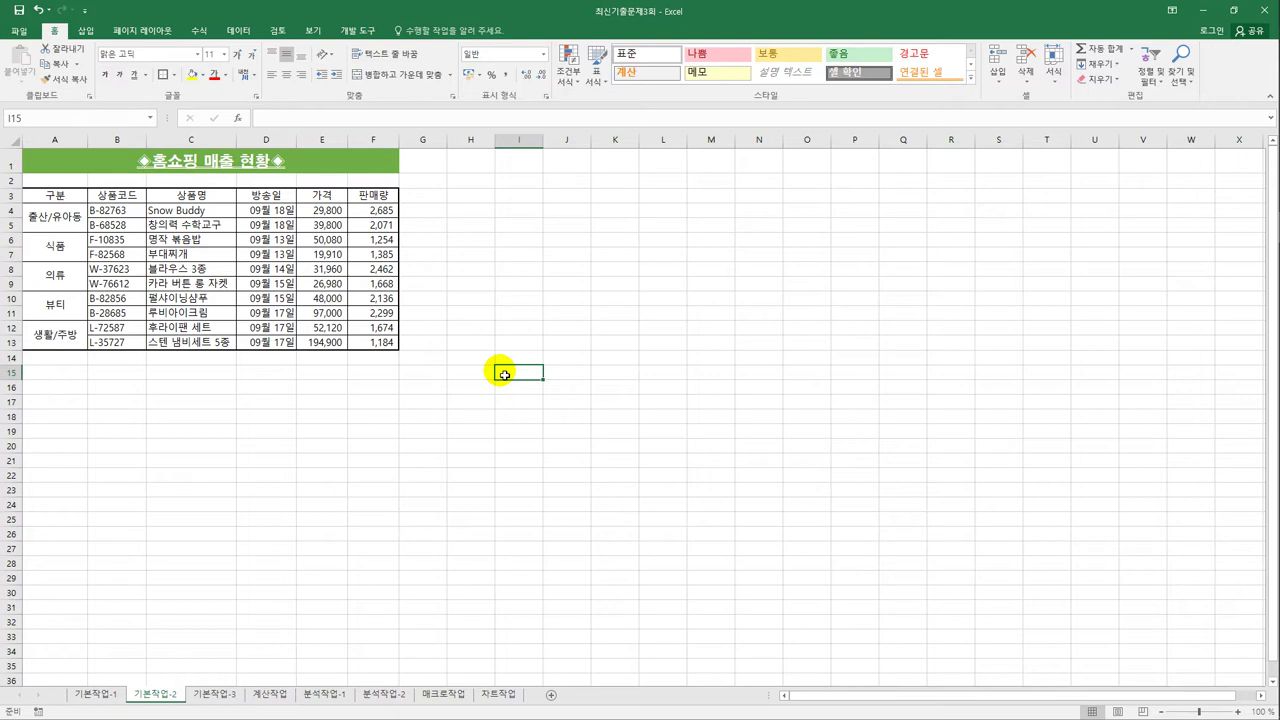
Step: On the 기본작업-3 sheet, copy the 종가 and 등락률(%) headers to A18:B18 as criteria headings
{"action": "left_click", "coordinate": [218, 694]}
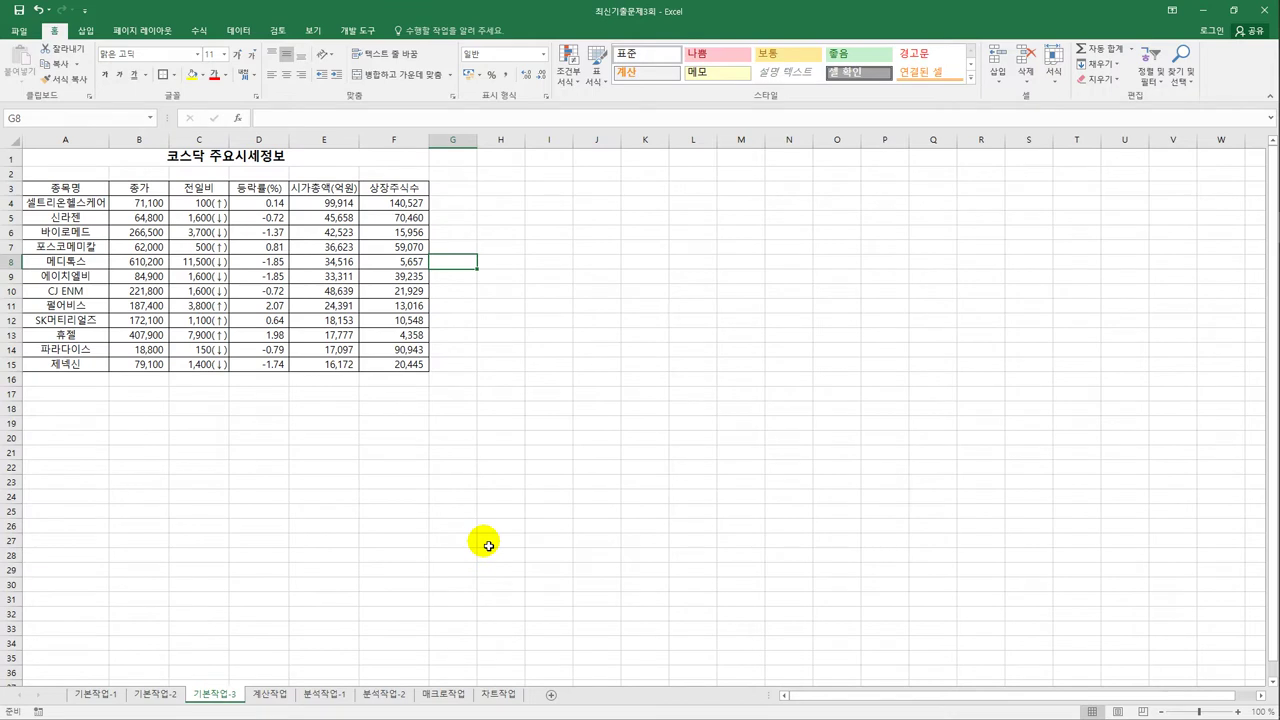
{"action": "left_click", "coordinate": [149, 190]}
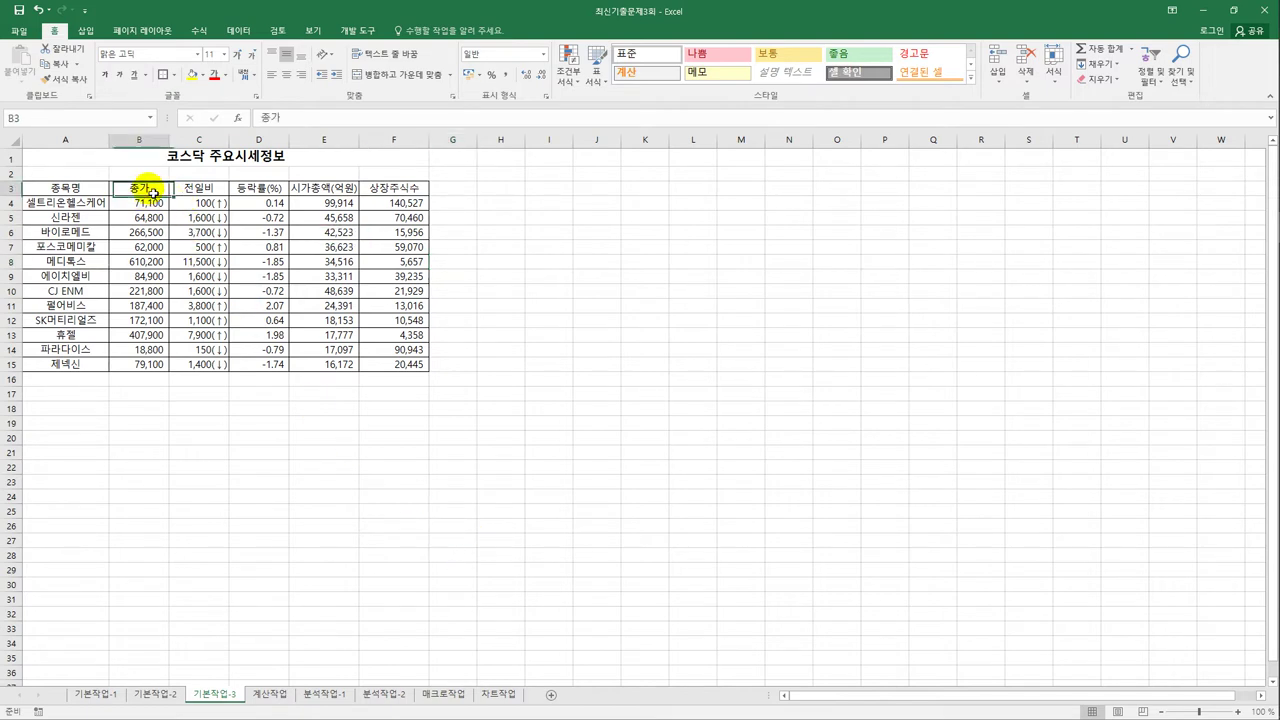
{"action": "left_click", "coordinate": [256, 187], "text": "ctrl"}
{"action": "key", "text": "ctrl+c"}
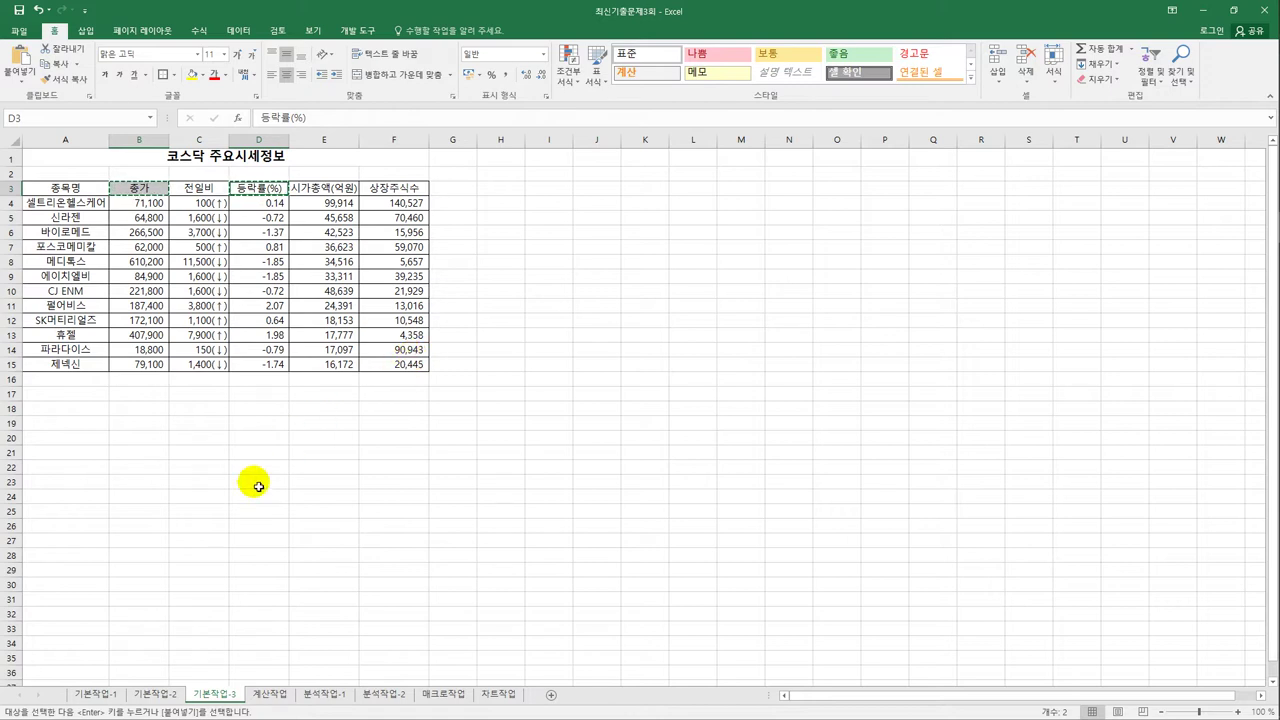
{"action": "key", "text": "ctrl+v"}
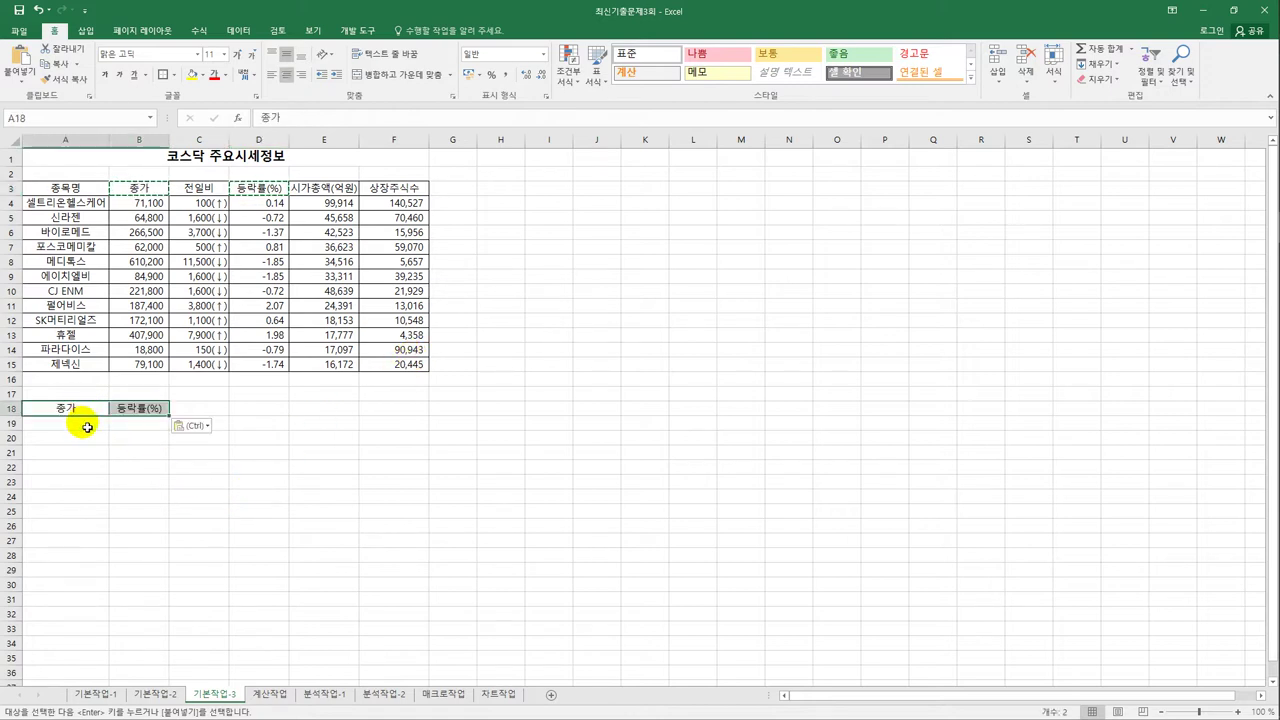
Step: Enter the filter criteria >=80000 under 종가 in A19 and <1% under 등락률(%) in B19
{"action": "left_click", "coordinate": [91, 423]}
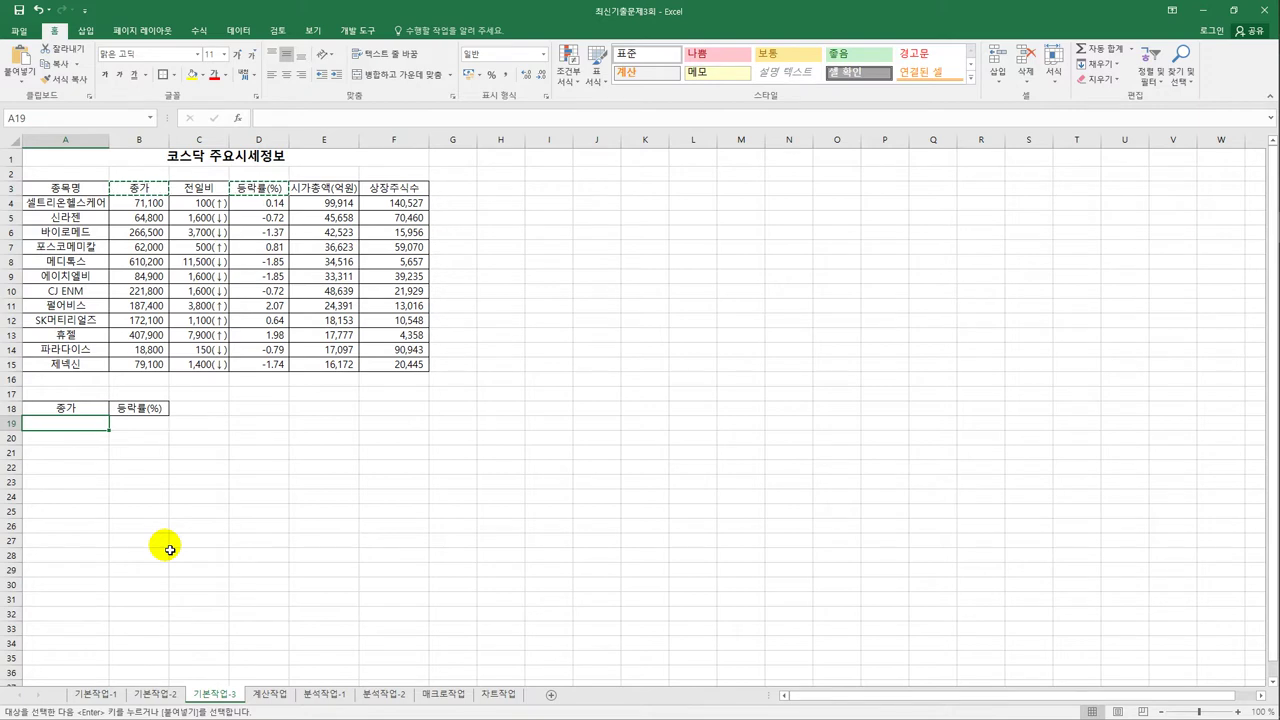
{"action": "type", "text": ">=80000"}
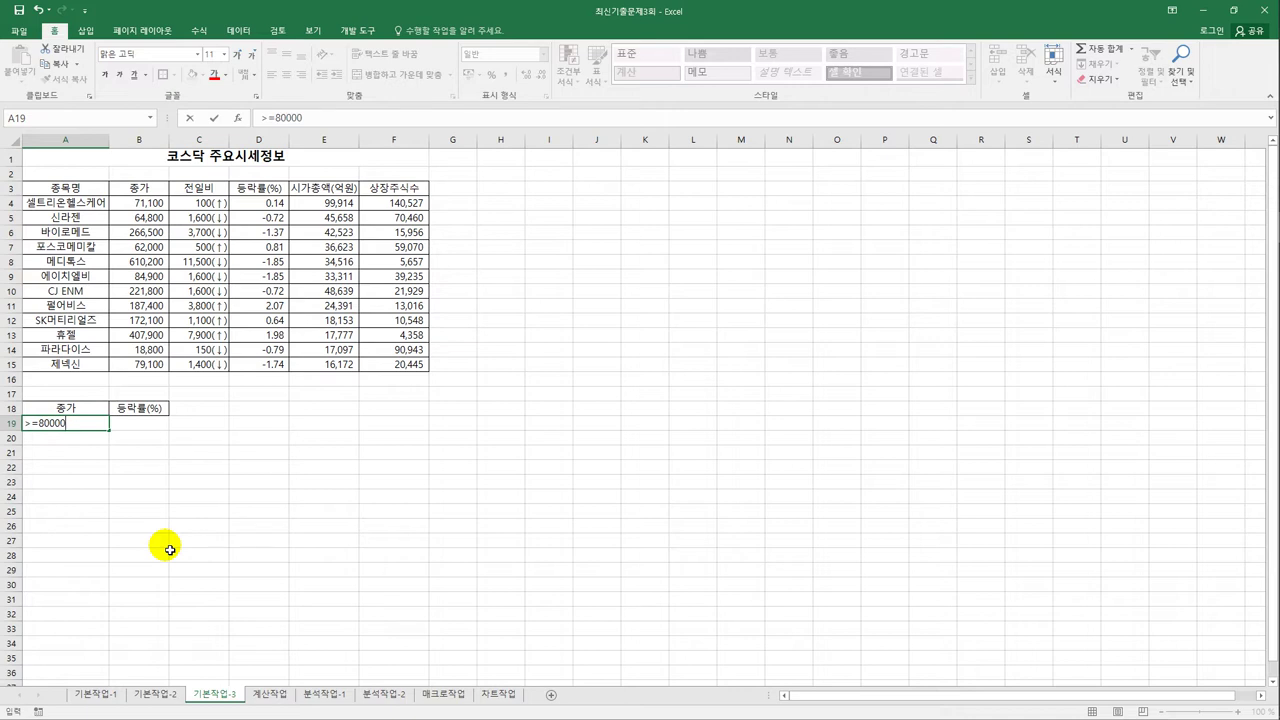
{"action": "key", "text": "Return"}
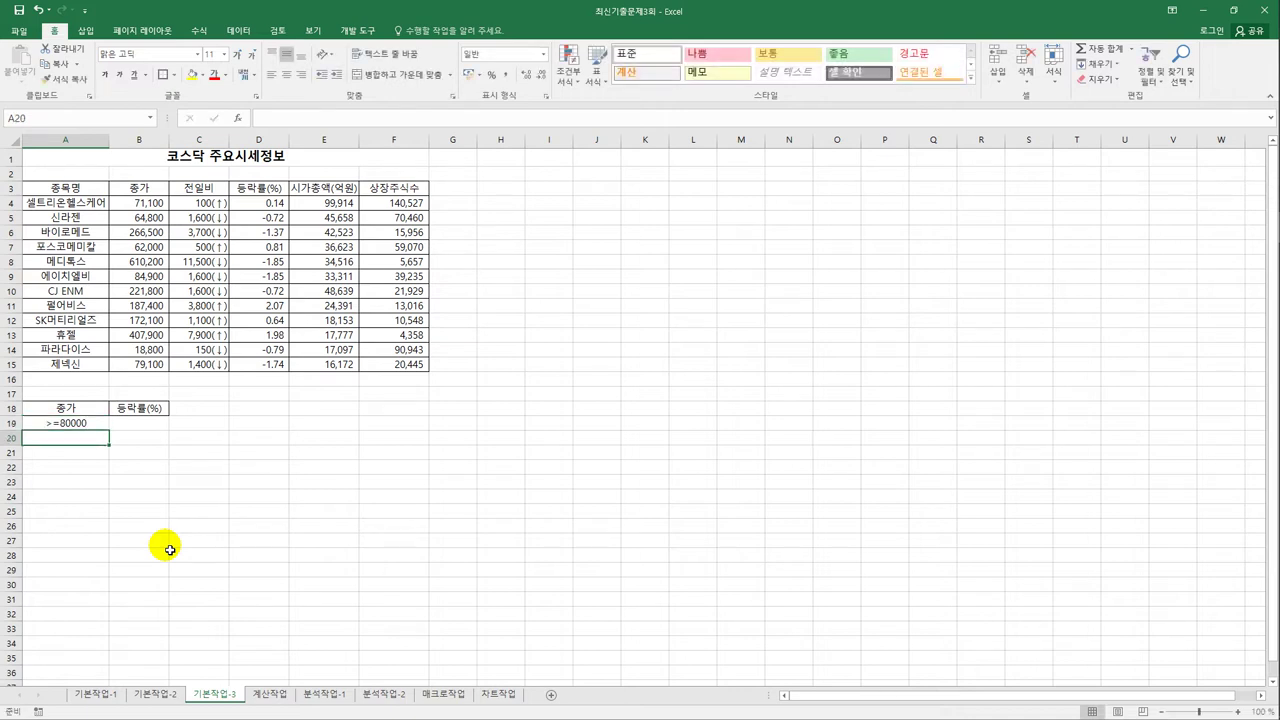
{"action": "key", "text": "Up"}
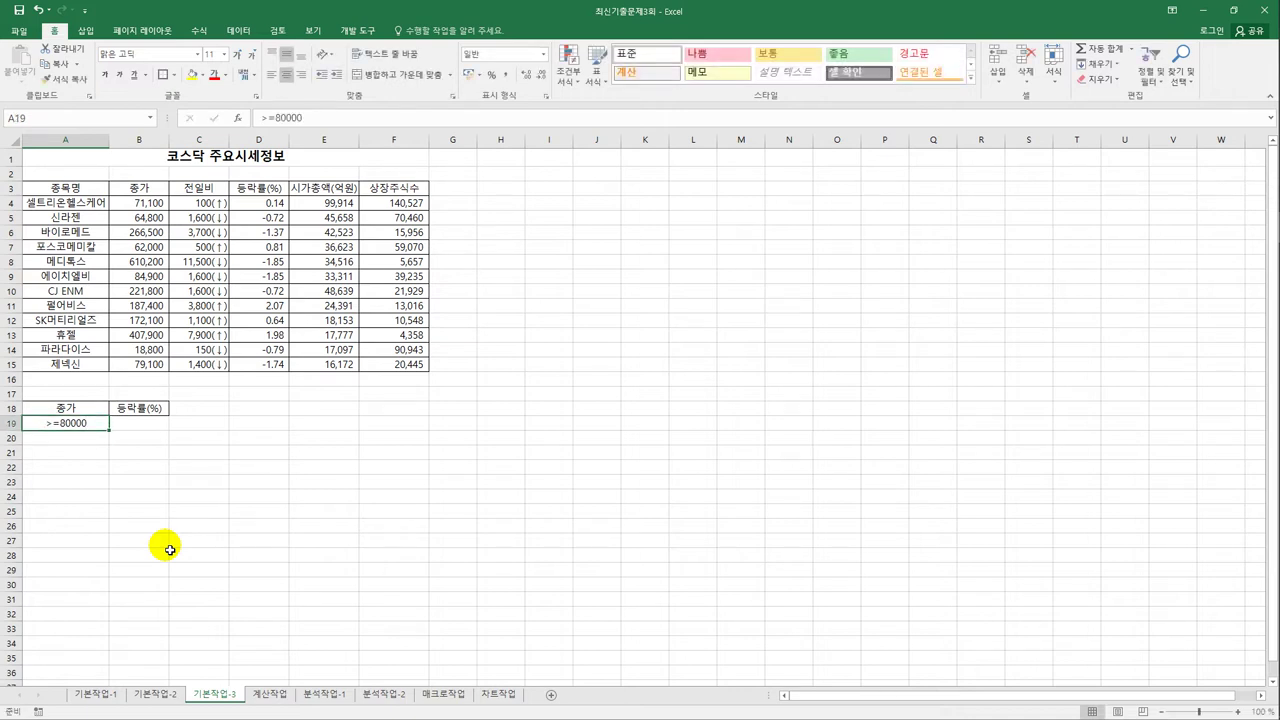
{"action": "left_click", "coordinate": [148, 423]}
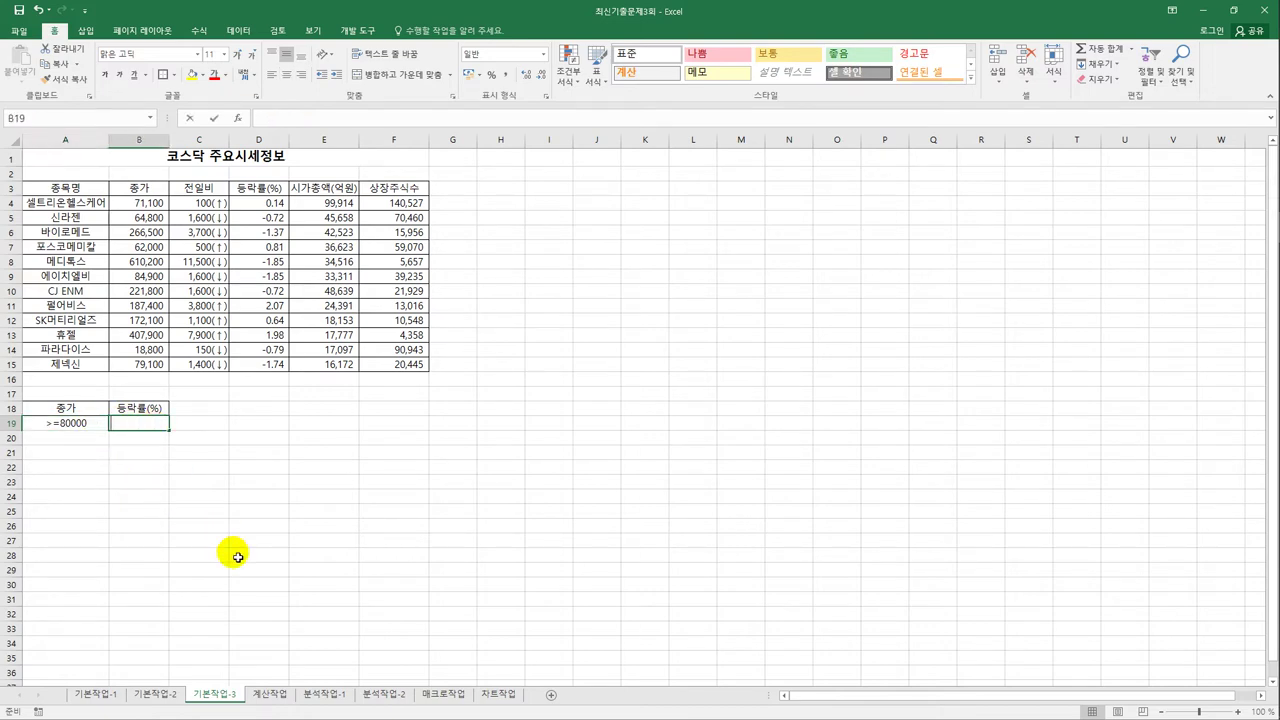
{"action": "type", "text": "<1%"}
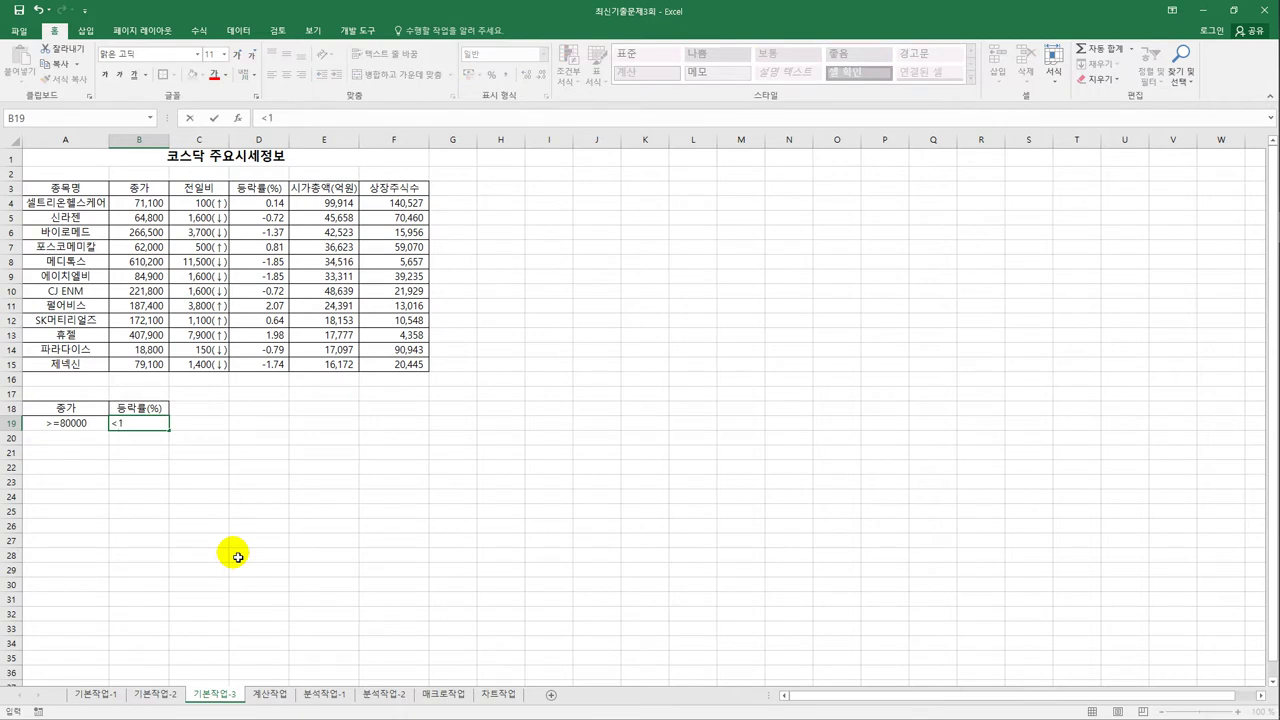
{"action": "key", "text": "Return"}
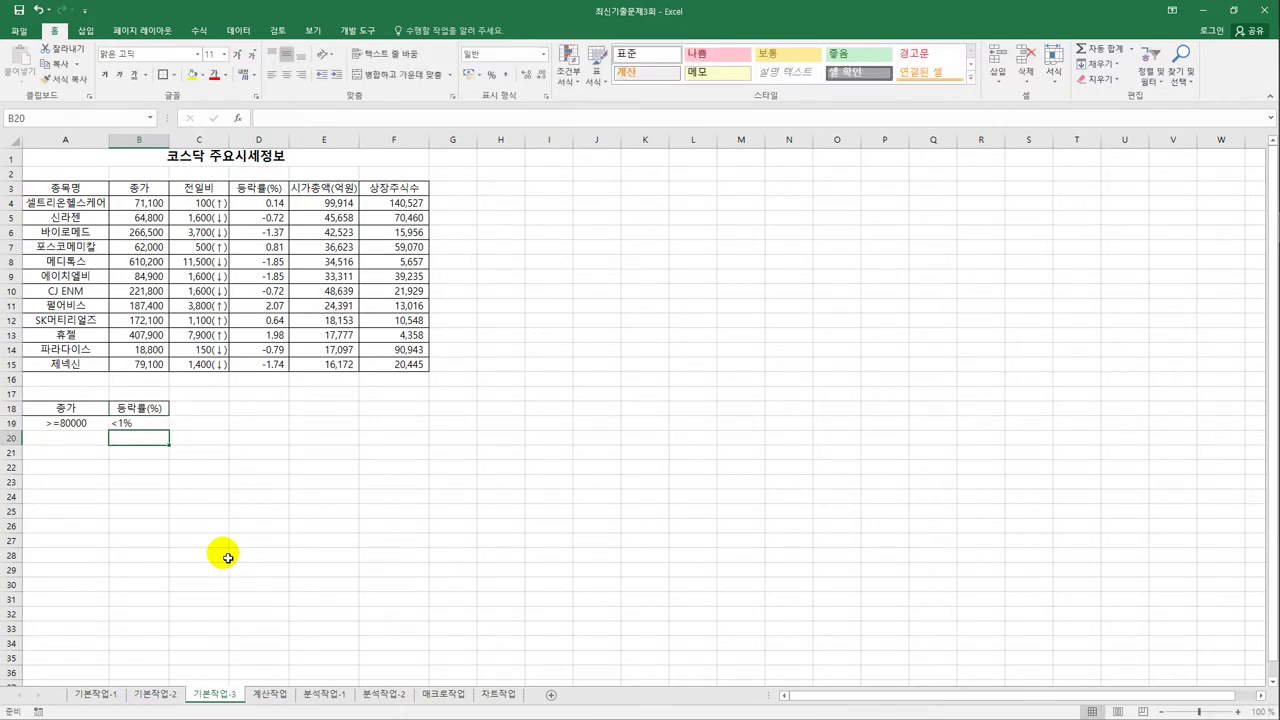
{"action": "left_click", "coordinate": [132, 426]}
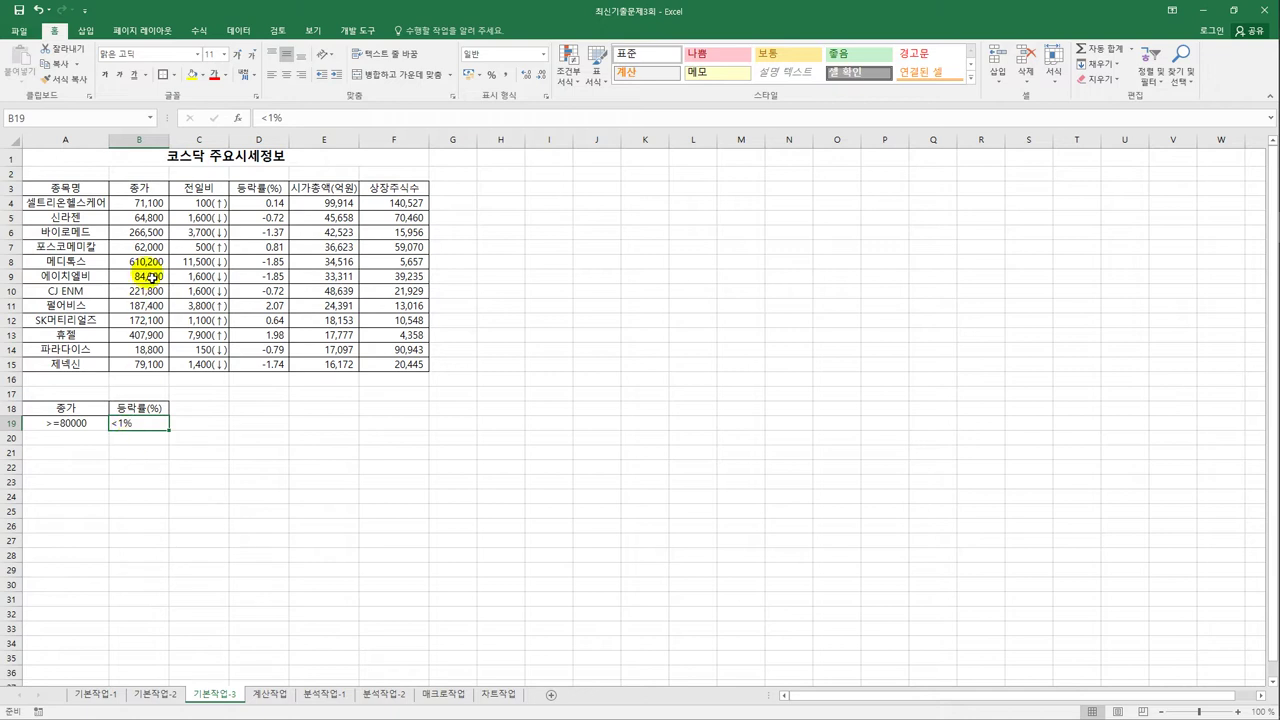
Step: Run an advanced filter on A3:F15 with criteria range A18:B19, copying the results to another location starting at A22
{"action": "left_click", "coordinate": [150, 276]}
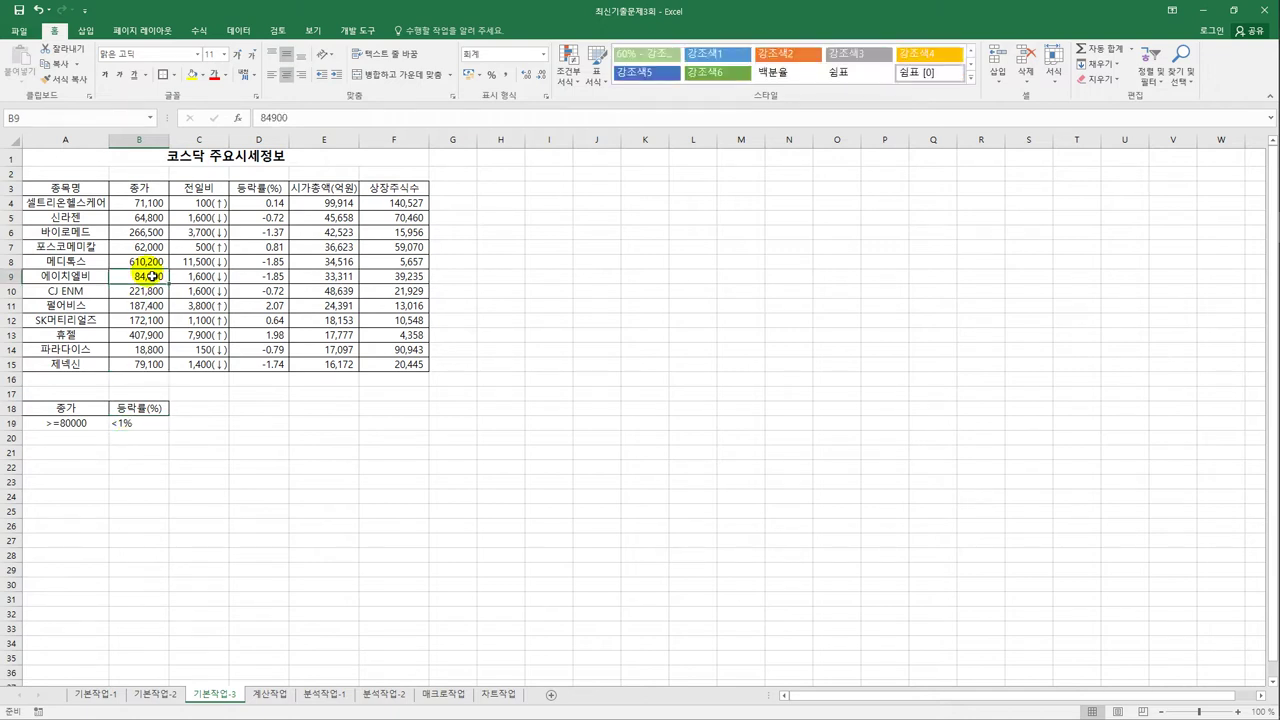
{"action": "left_click", "coordinate": [238, 30]}
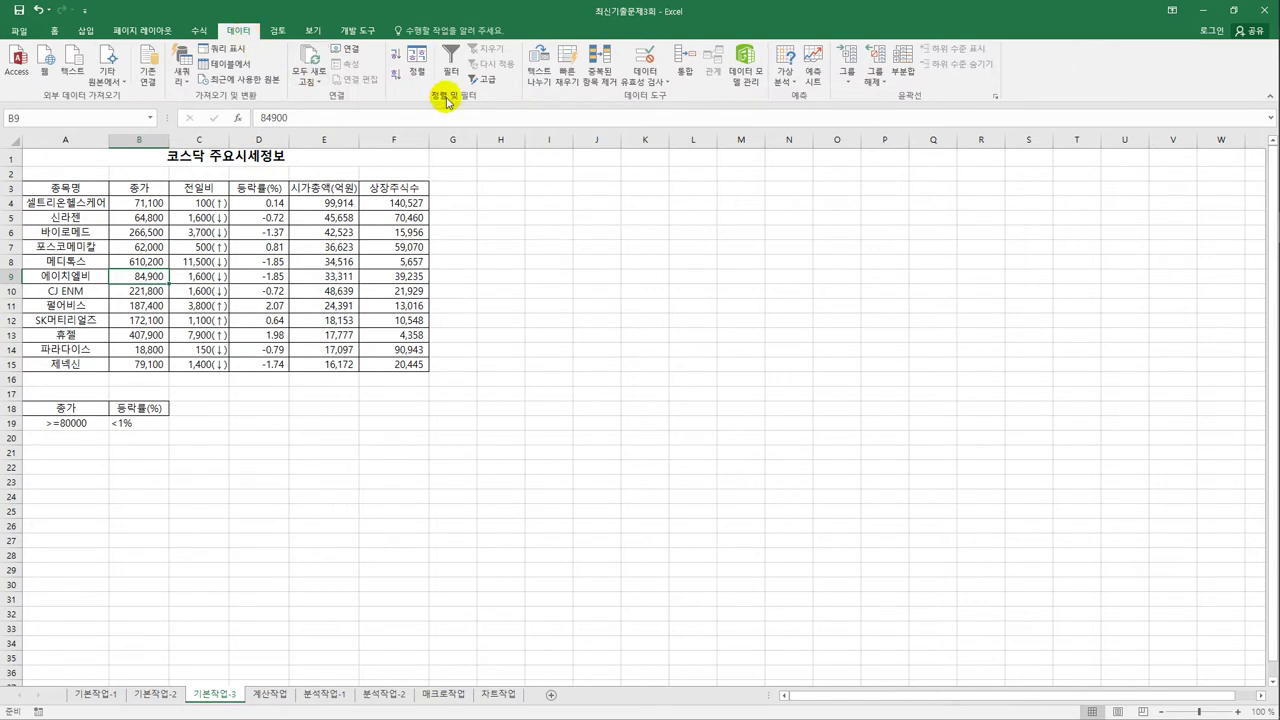
{"action": "left_click", "coordinate": [487, 80]}
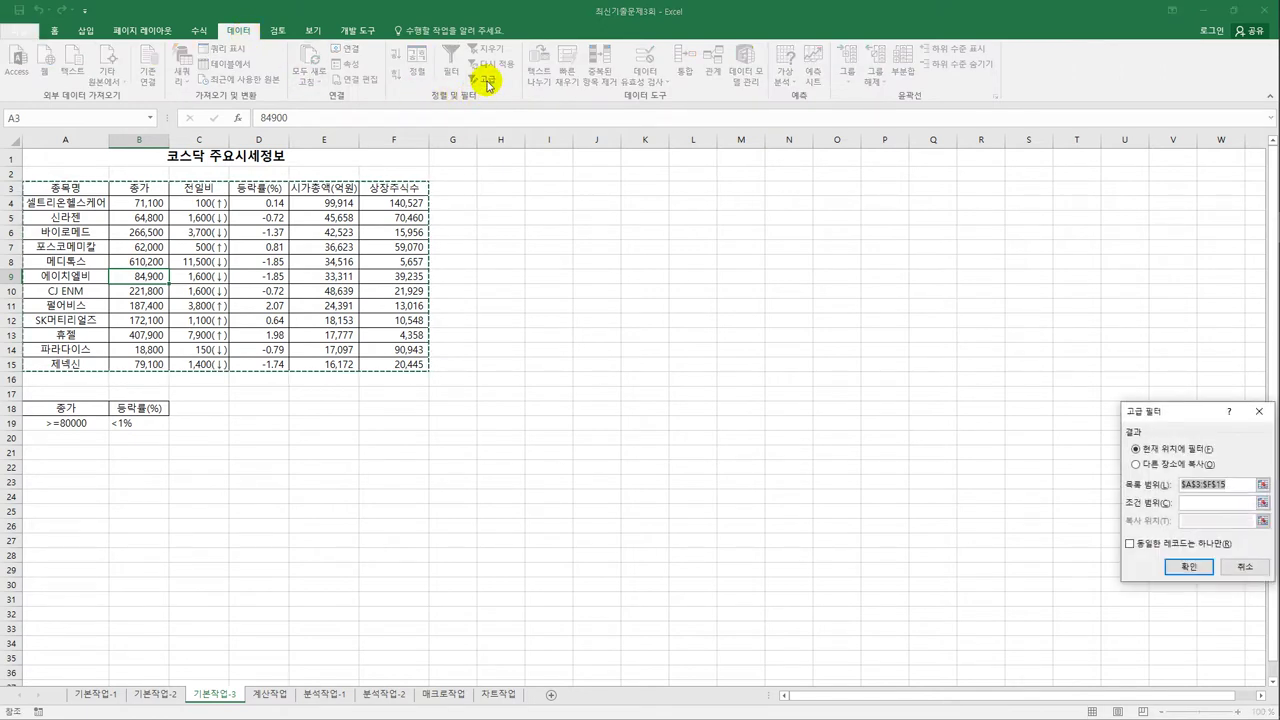
{"action": "left_click_drag", "start_coordinate": [1185, 417], "coordinate": [566, 181]}
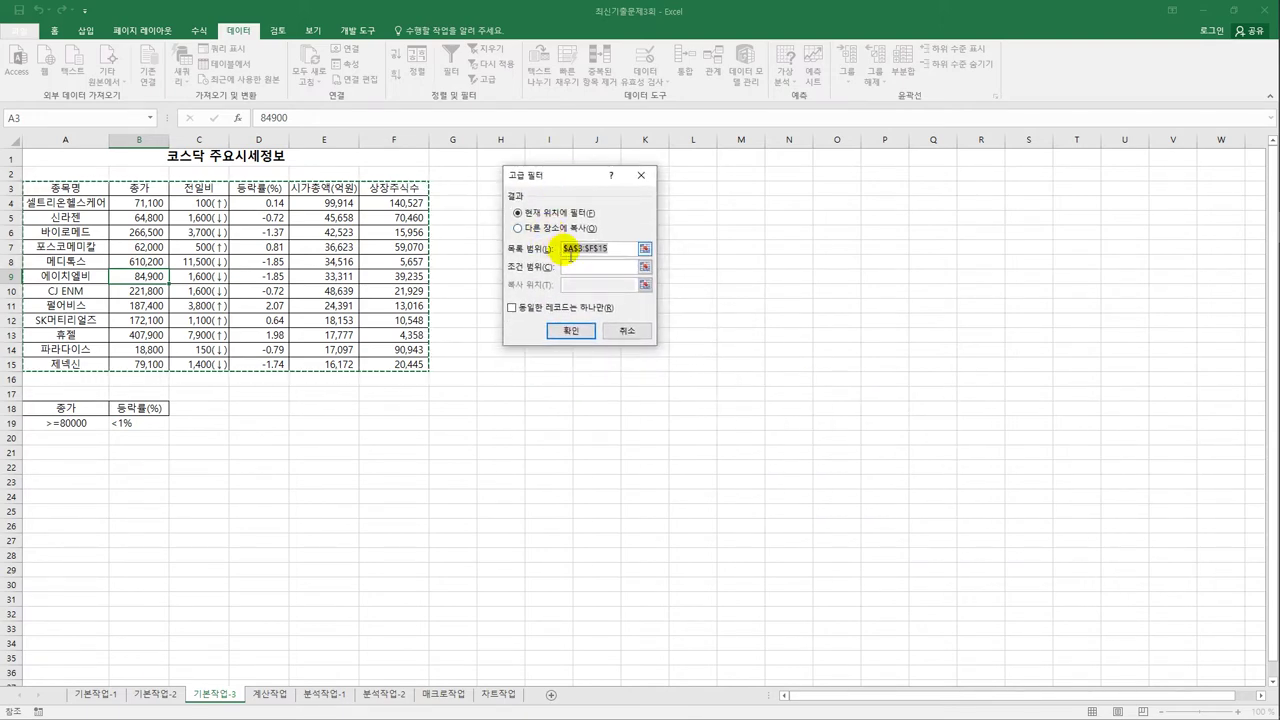
{"action": "left_click", "coordinate": [572, 267]}
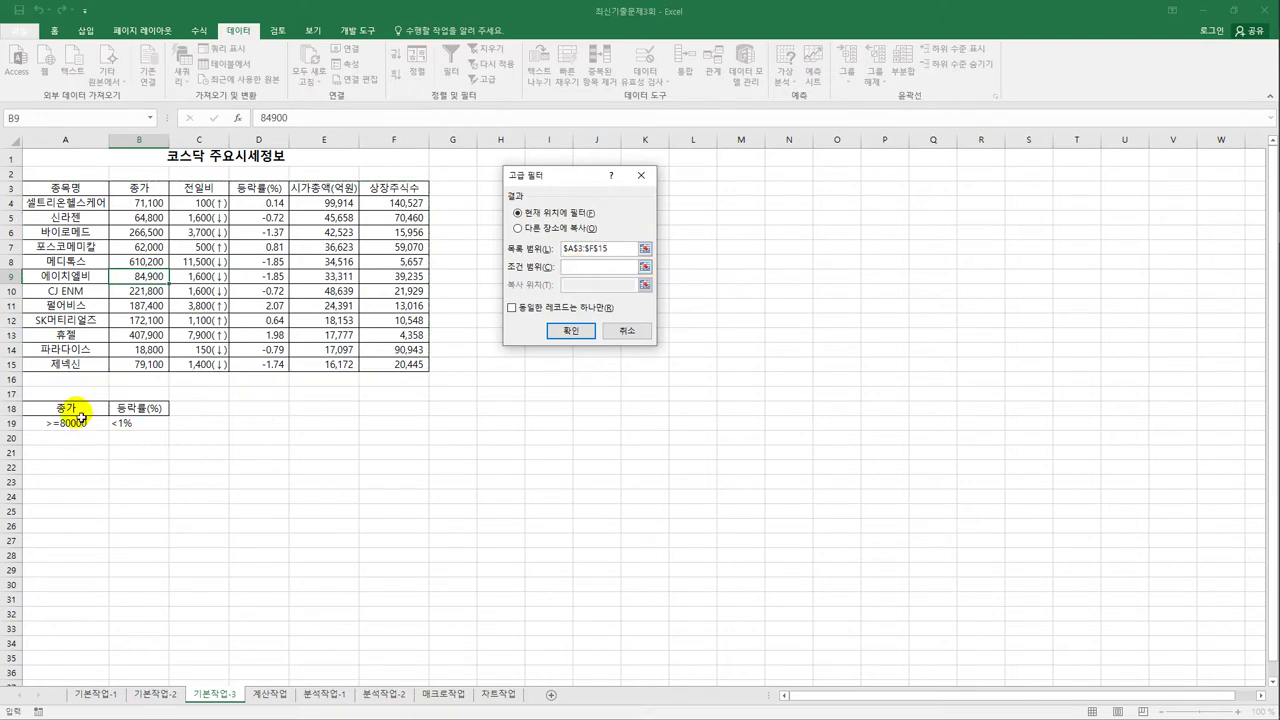
{"action": "left_click_drag", "start_coordinate": [65, 408], "coordinate": [157, 432]}
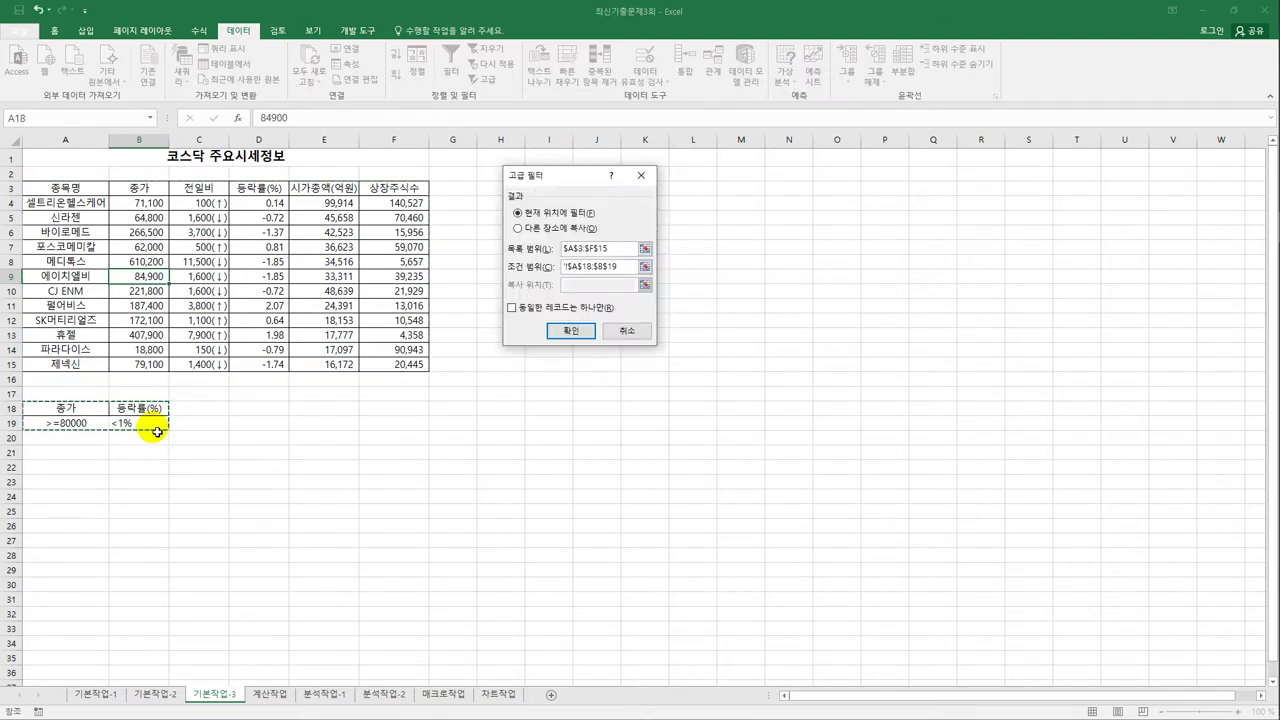
{"action": "left_click", "coordinate": [530, 228]}
{"action": "left_click", "coordinate": [588, 286]}
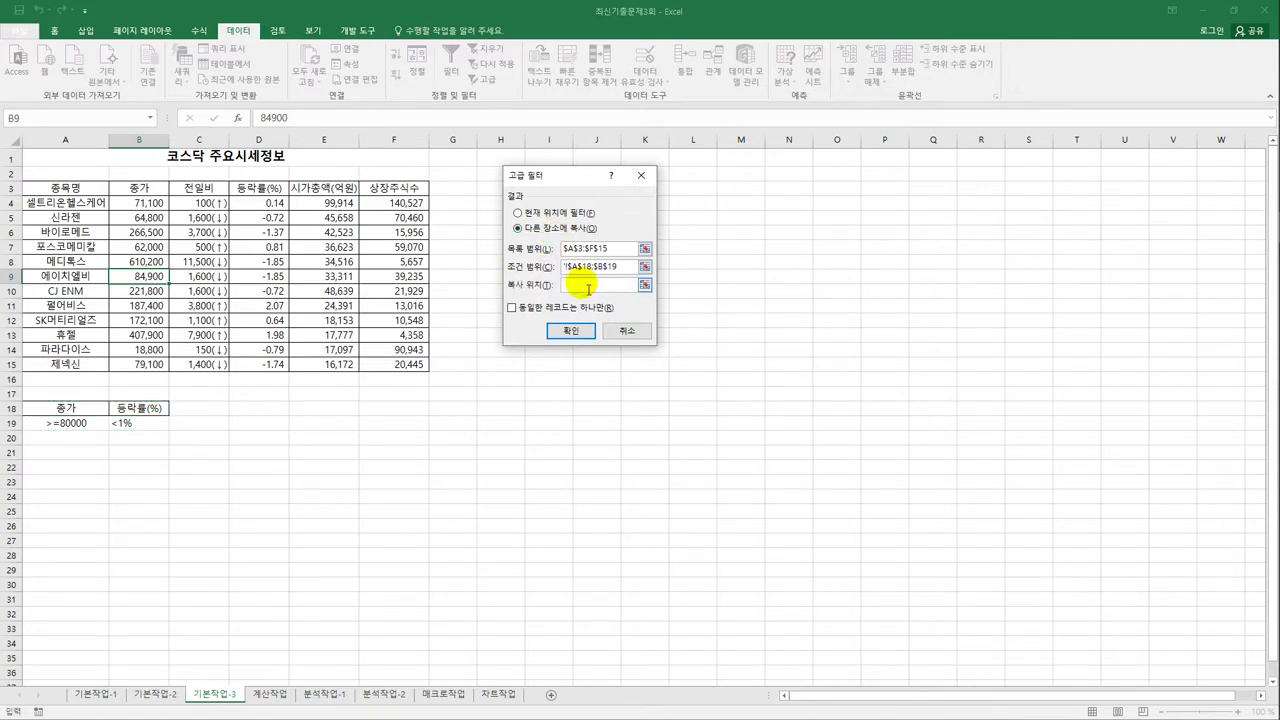
{"action": "left_click", "coordinate": [76, 467]}
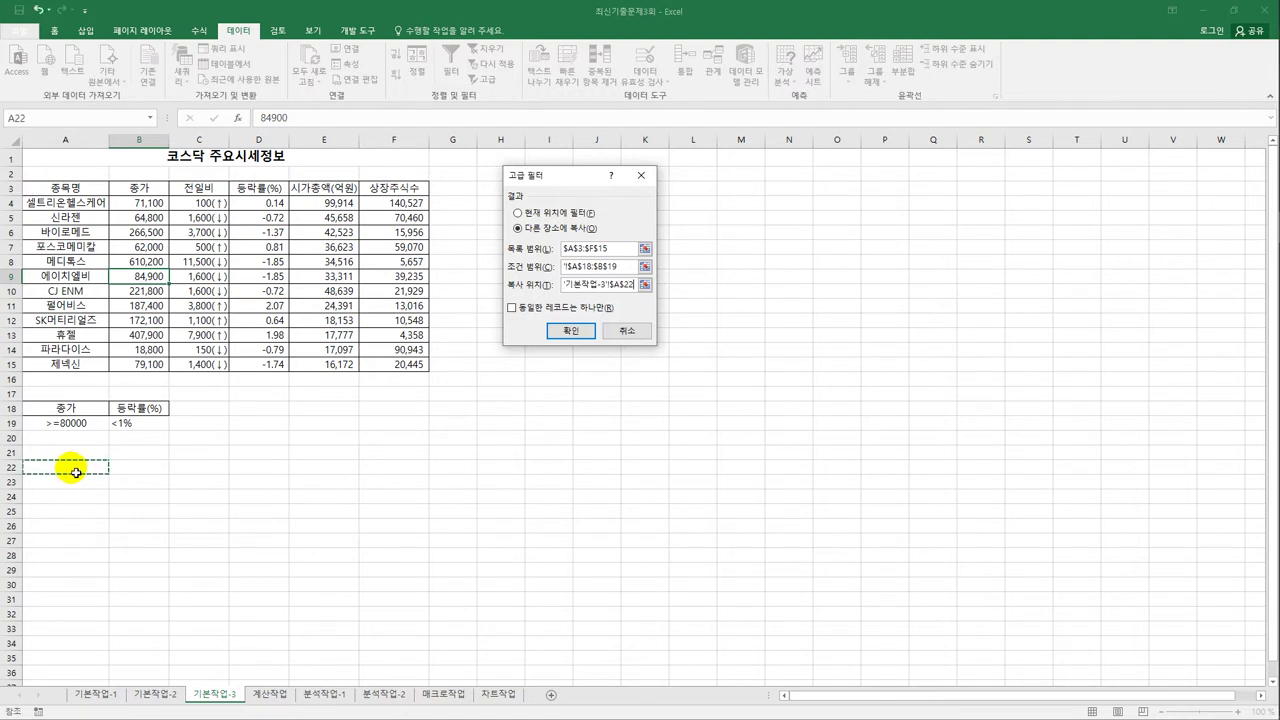
{"action": "left_click", "coordinate": [556, 329]}
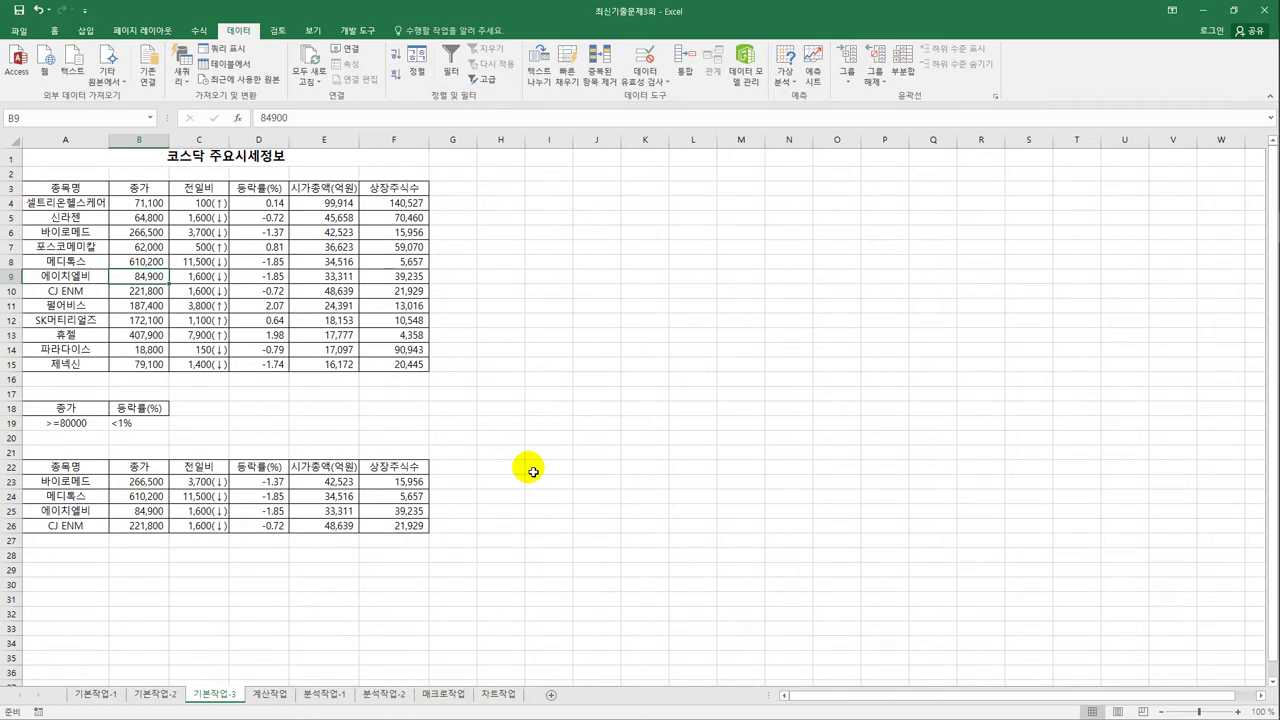
{"action": "left_click", "coordinate": [157, 484]}
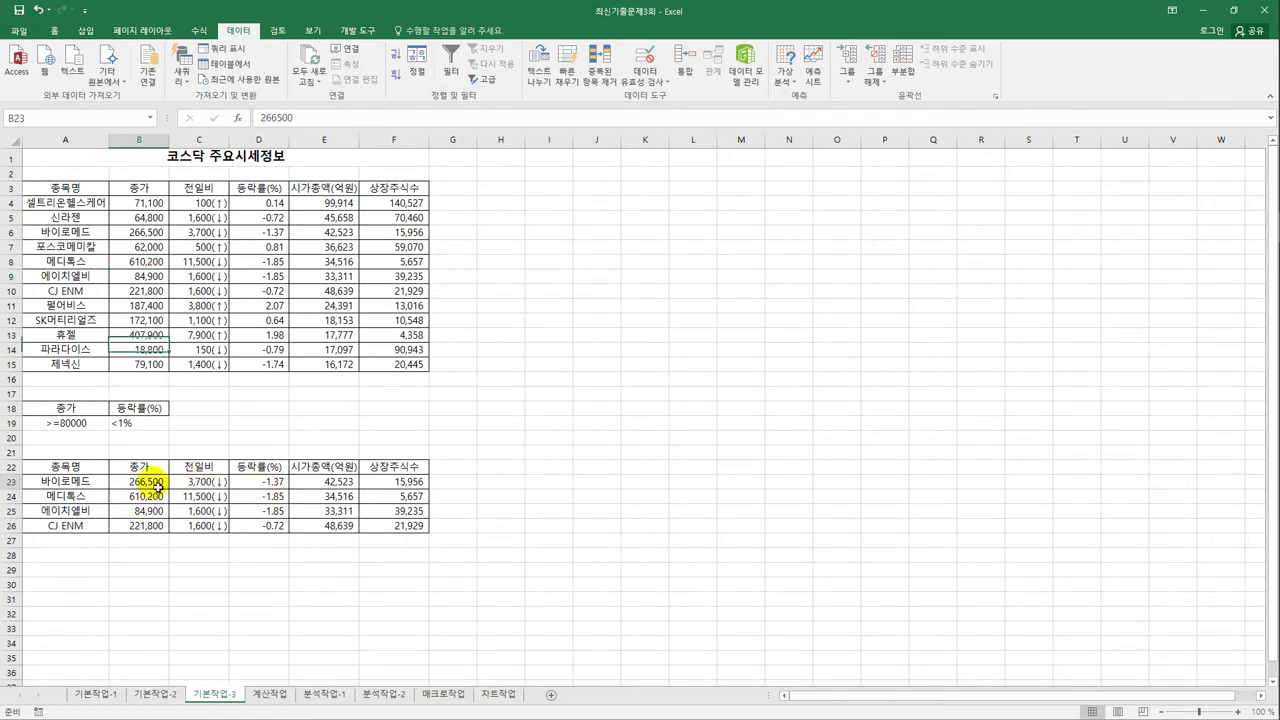
Step: Check the 종가 values in B23:B26 and the 등락률(%) values in D23:D26 of the extracted records
{"action": "left_click_drag", "start_coordinate": [143, 481], "coordinate": [150, 526]}
{"action": "left_click_drag", "start_coordinate": [255, 482], "coordinate": [259, 537]}
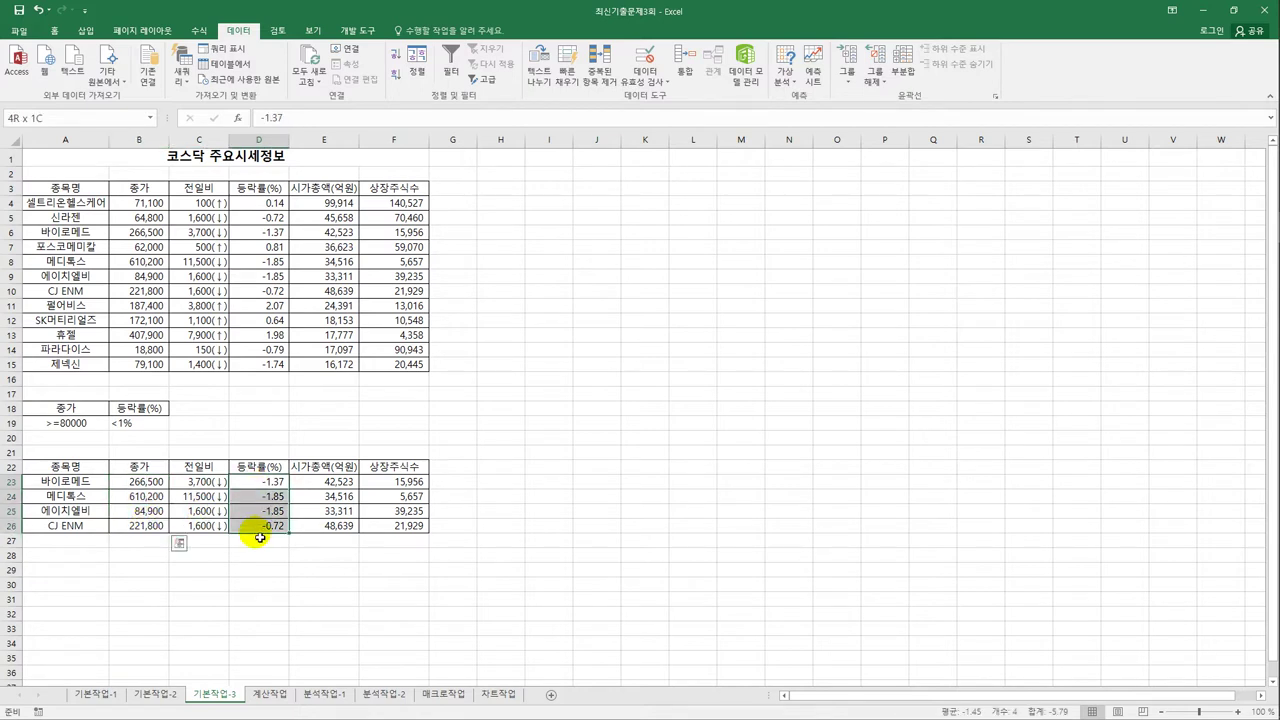
{"action": "left_click", "coordinate": [520, 541]}
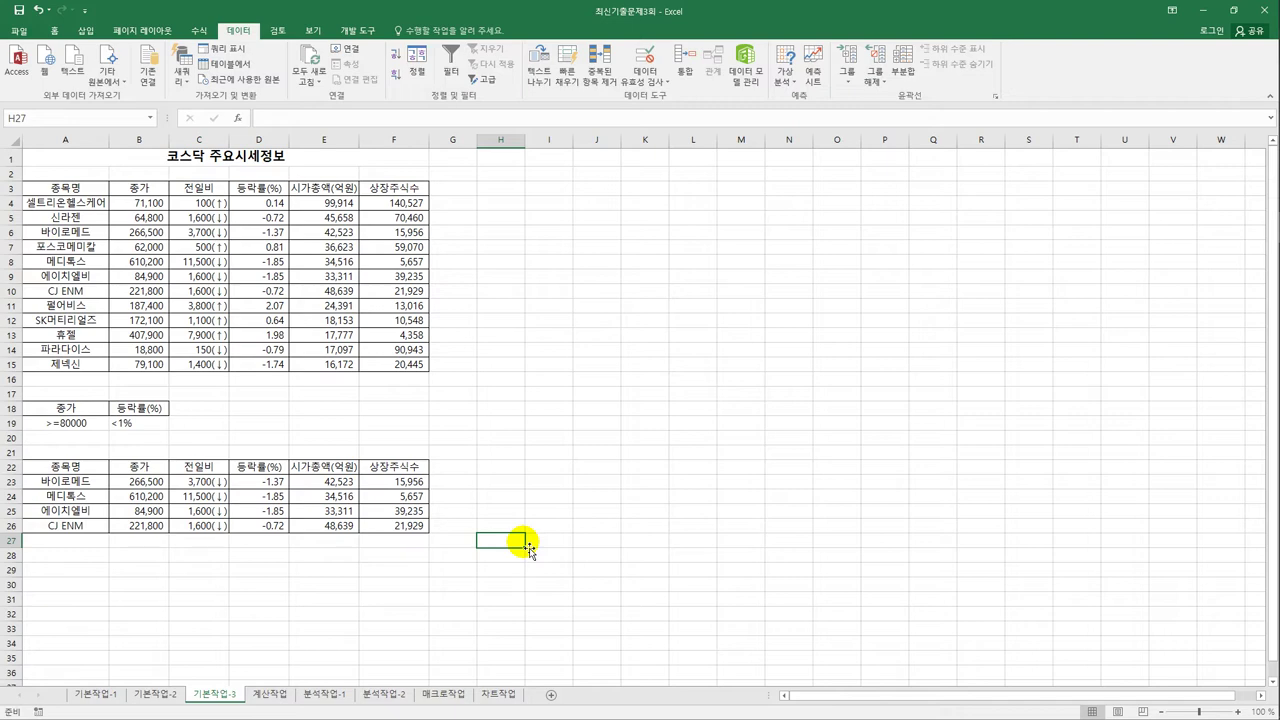
Step: On the 계산작업 sheet, start a COUNTIFS formula in A13 with the 판매량 range D3:D11 as the first criteria range
{"action": "left_click", "coordinate": [266, 693]}
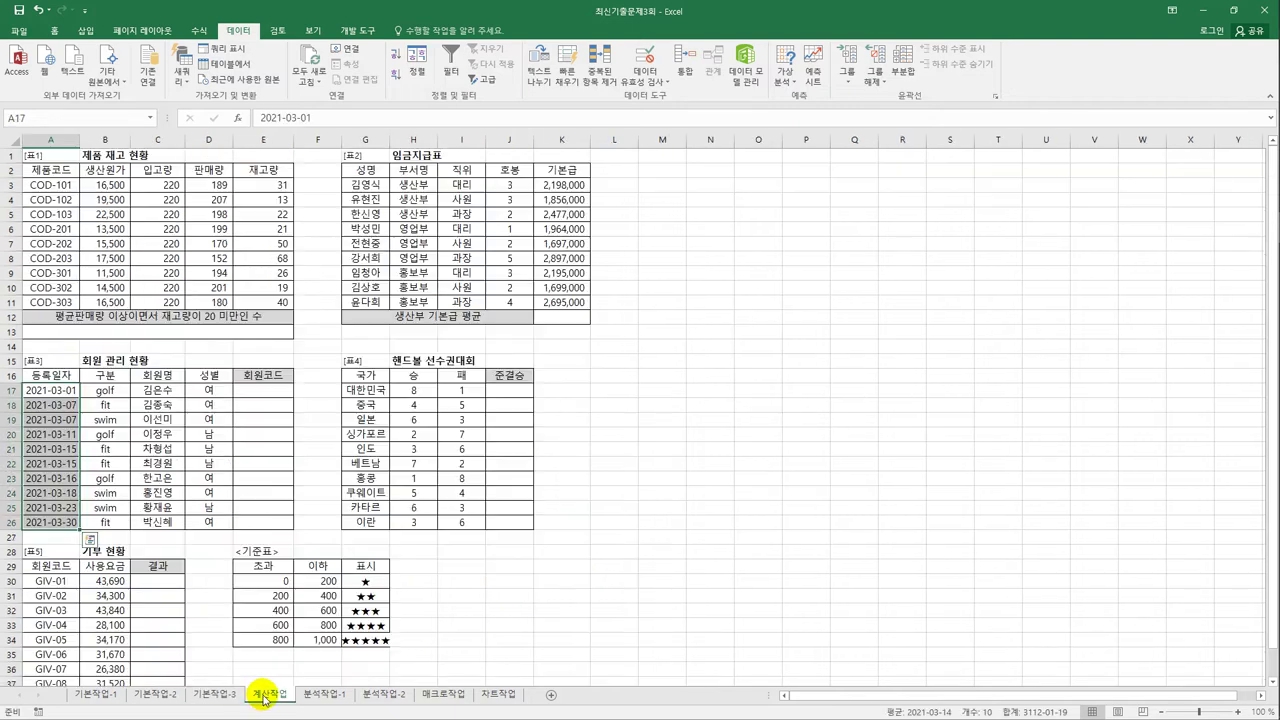
{"action": "left_click", "coordinate": [229, 338]}
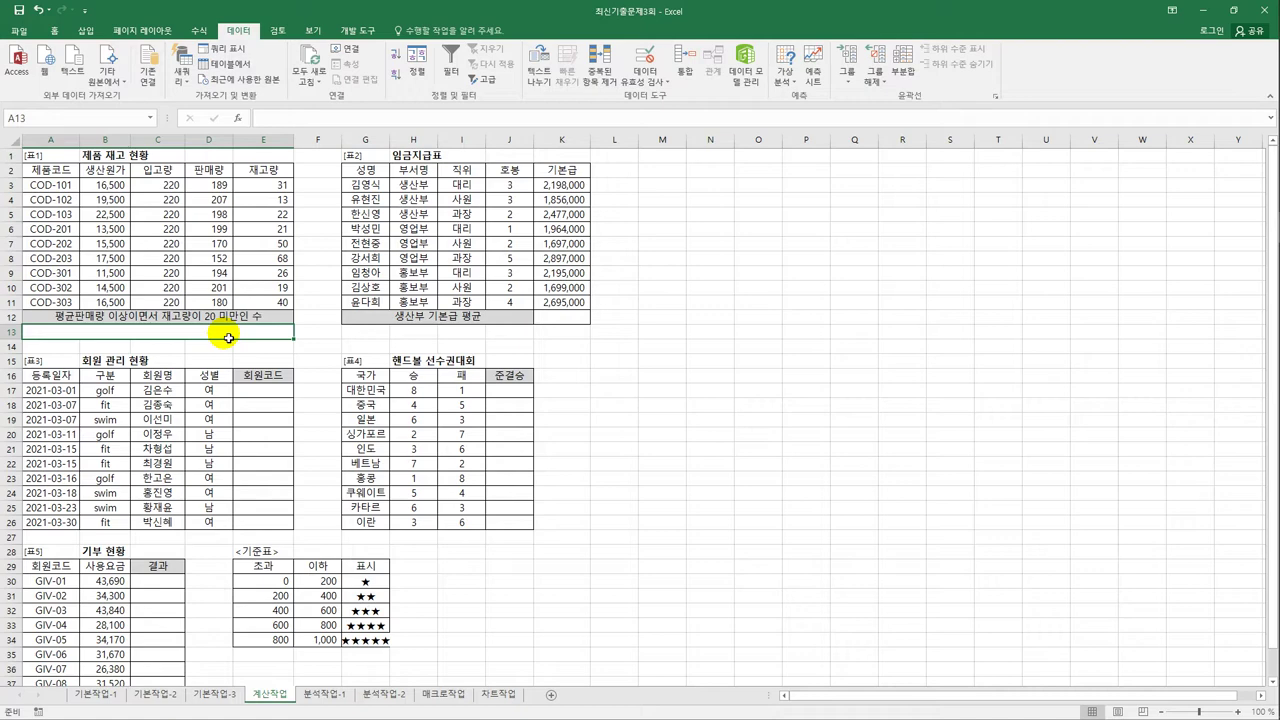
{"action": "type", "text": "="}
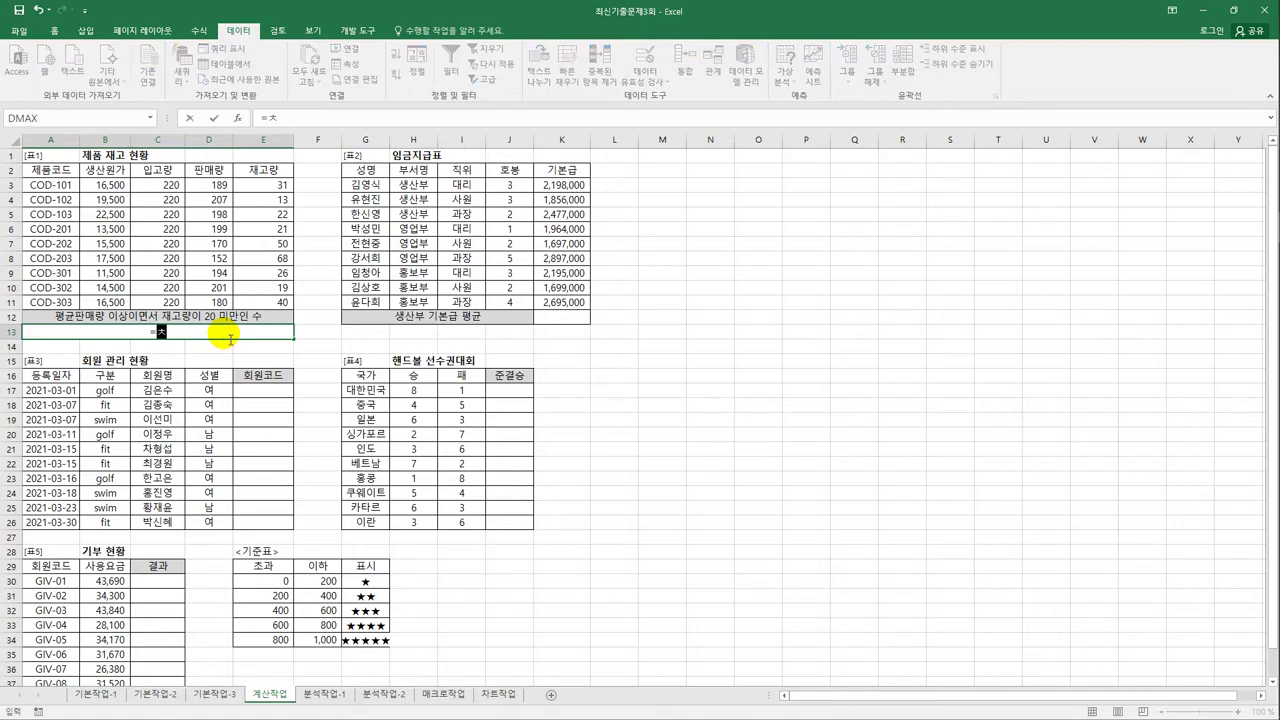
{"action": "type", "text": "cou"}
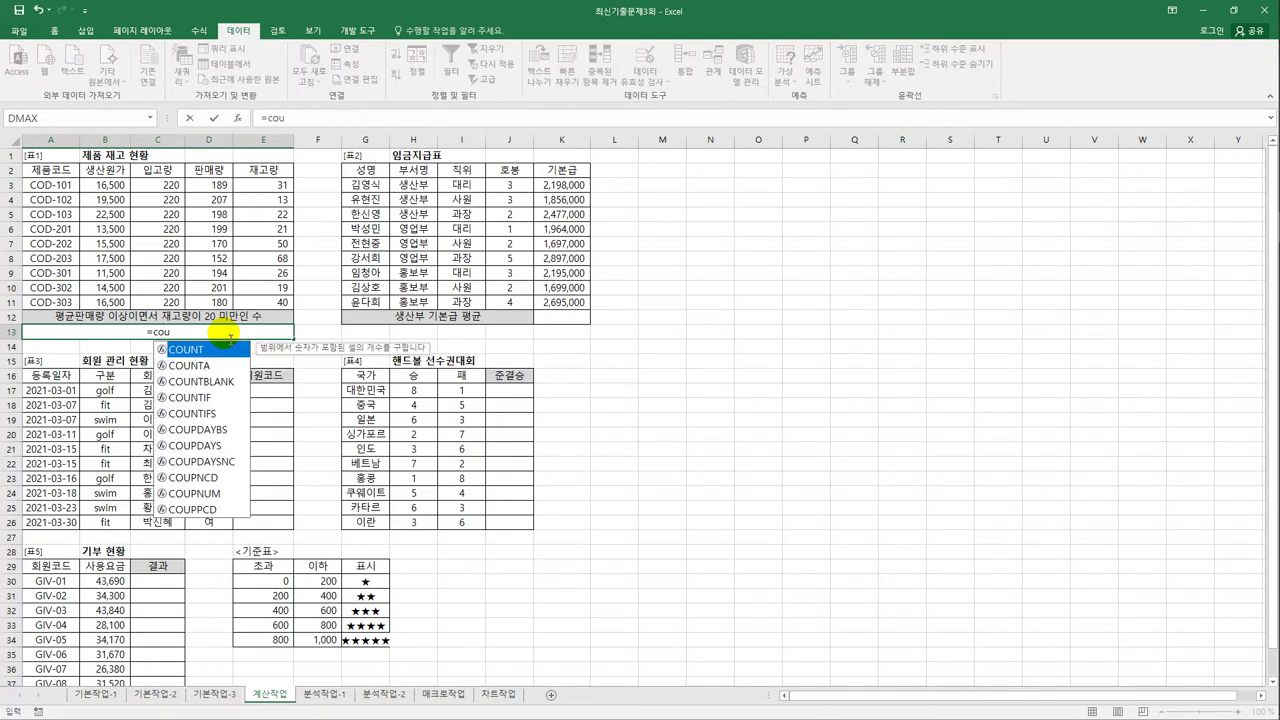
{"action": "type", "text": "nti"}
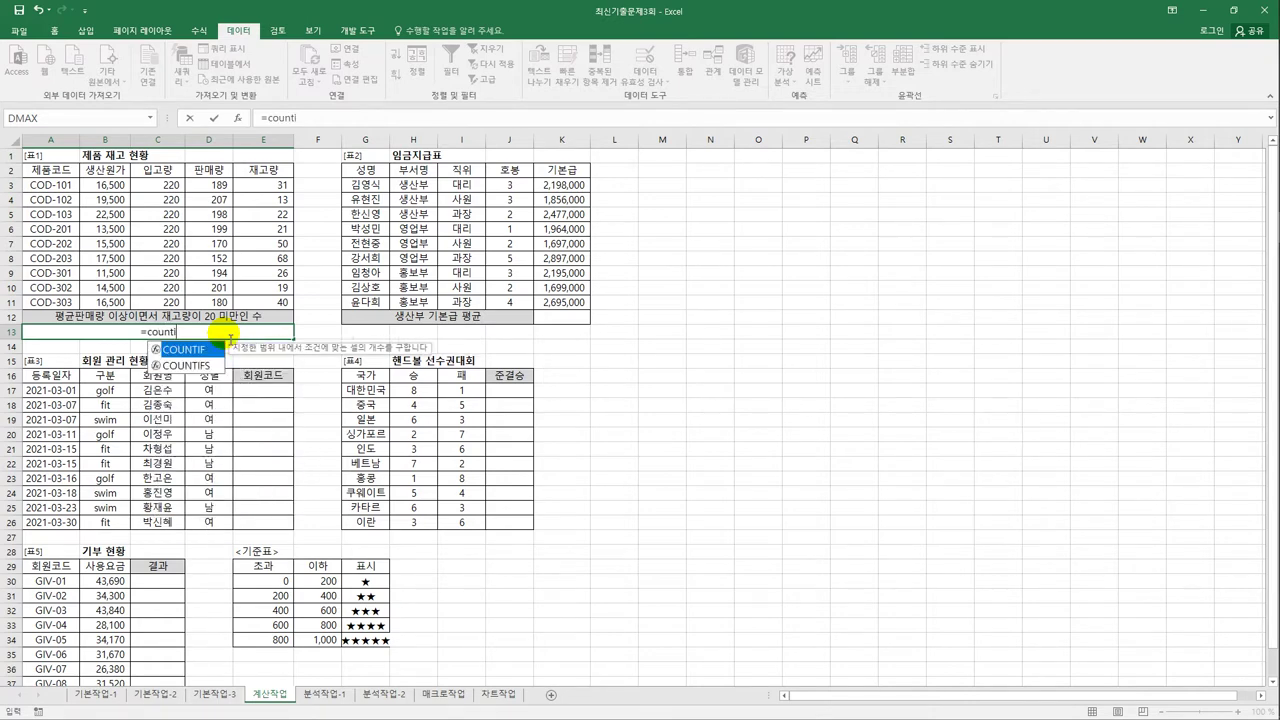
{"action": "double_click", "coordinate": [200, 366]}
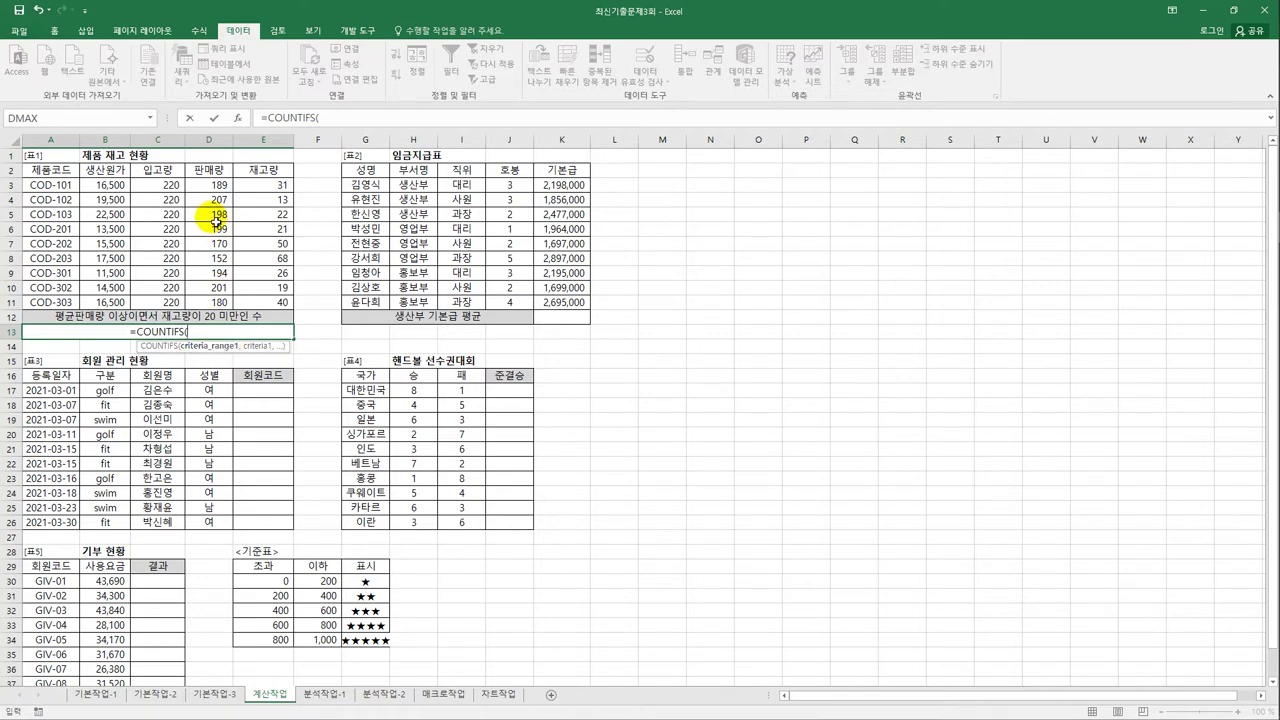
{"action": "left_click_drag", "start_coordinate": [217, 185], "coordinate": [216, 307]}
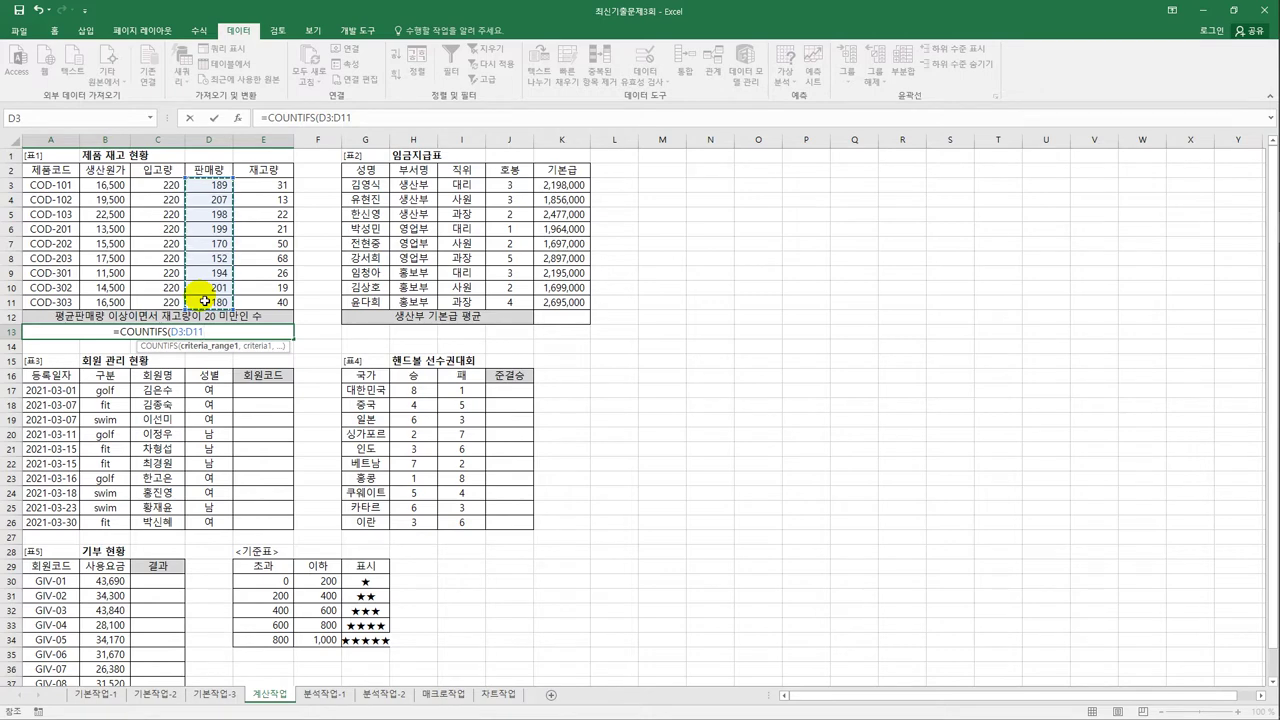
{"action": "type", "text": ","}
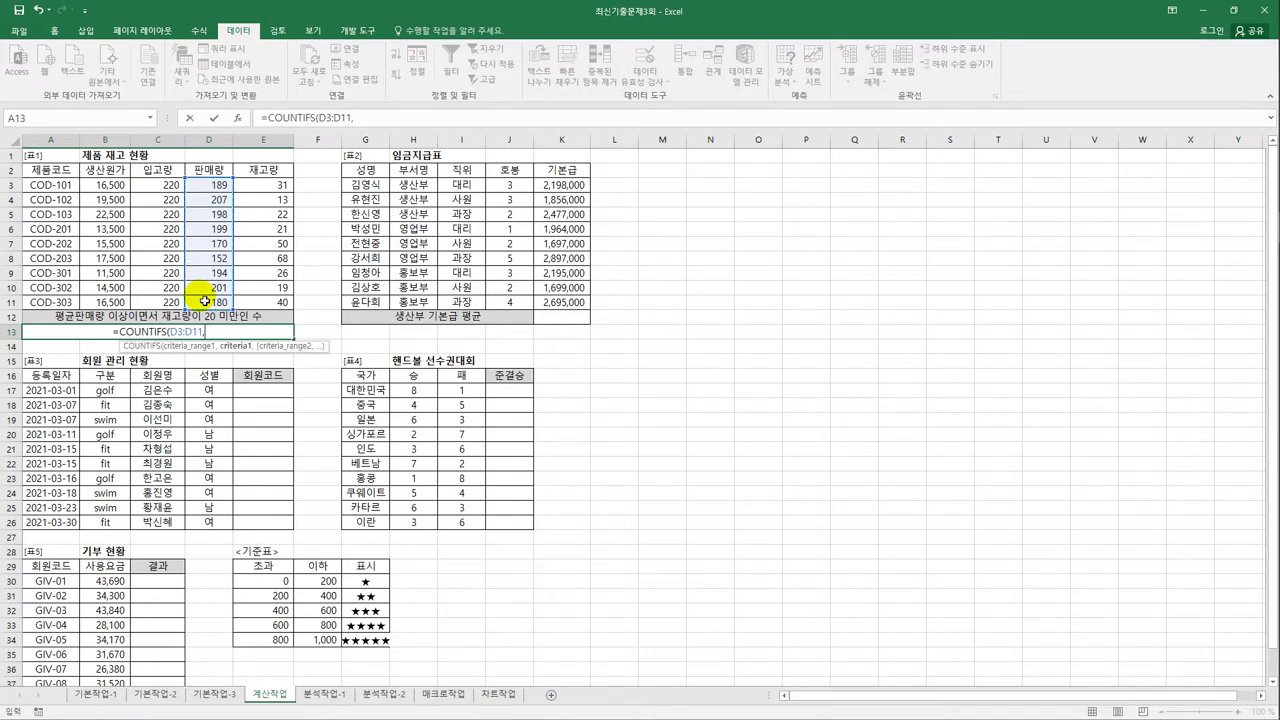
Step: Add the first COUNTIFS criterion ">="&AVERAGE(D3:D11) so sales must be at least the average
{"action": "type", "text": "\""}
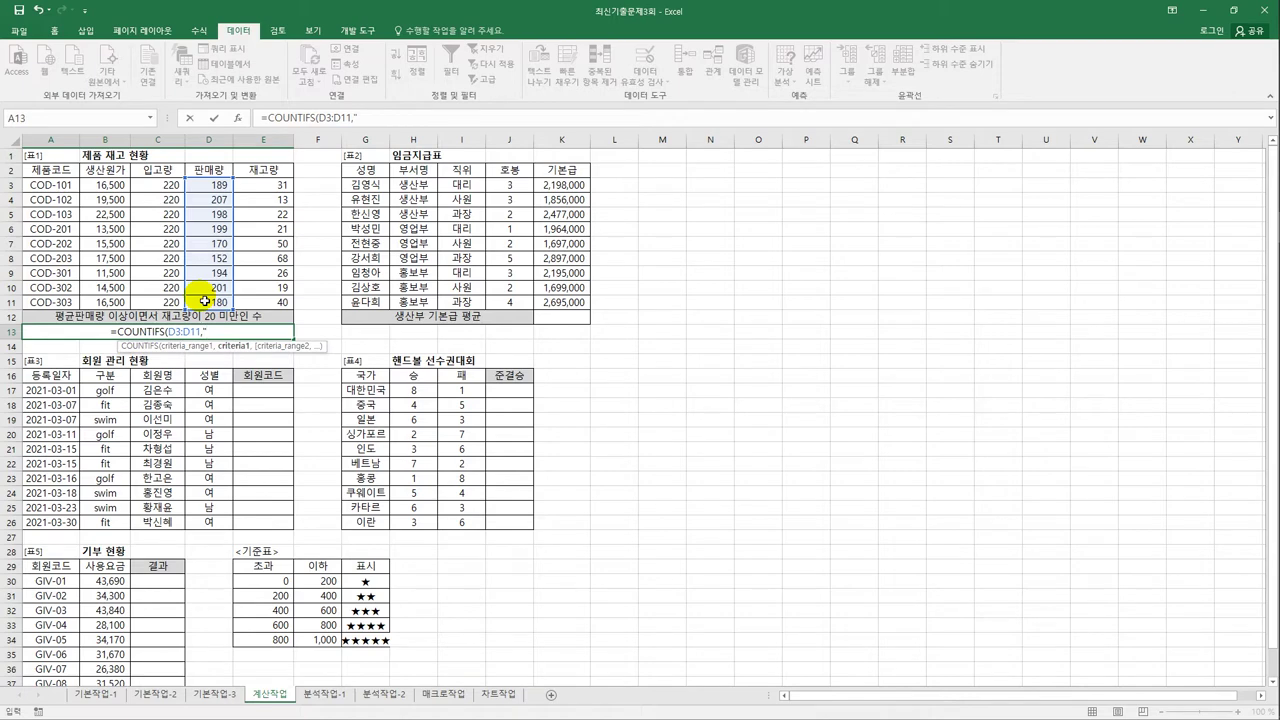
{"action": "type", "text": ">"}
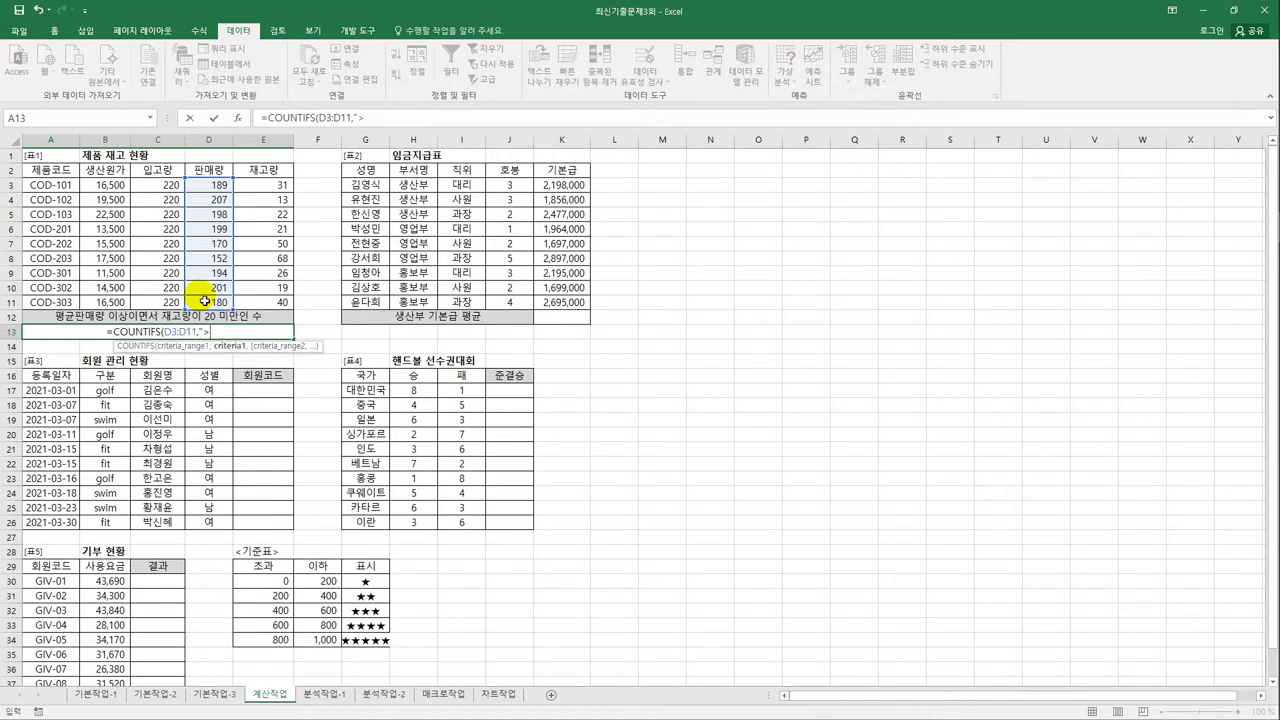
{"action": "type", "text": "="}
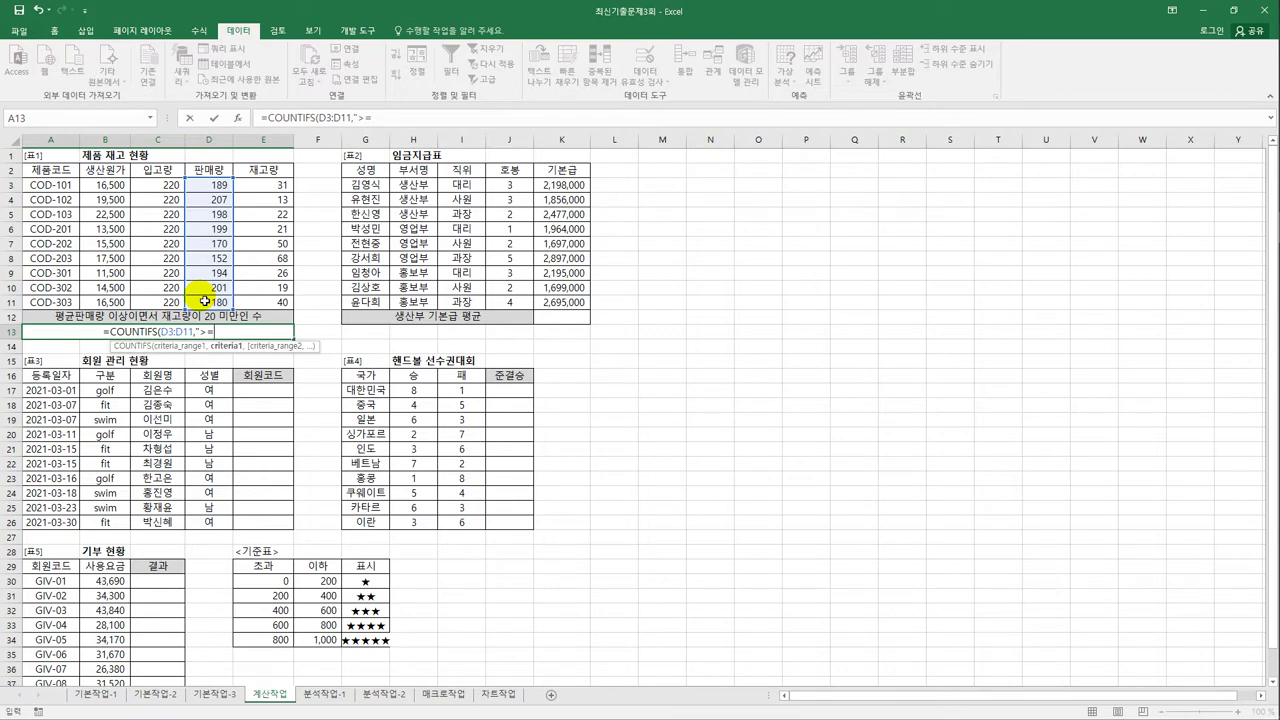
{"action": "type", "text": "\""}
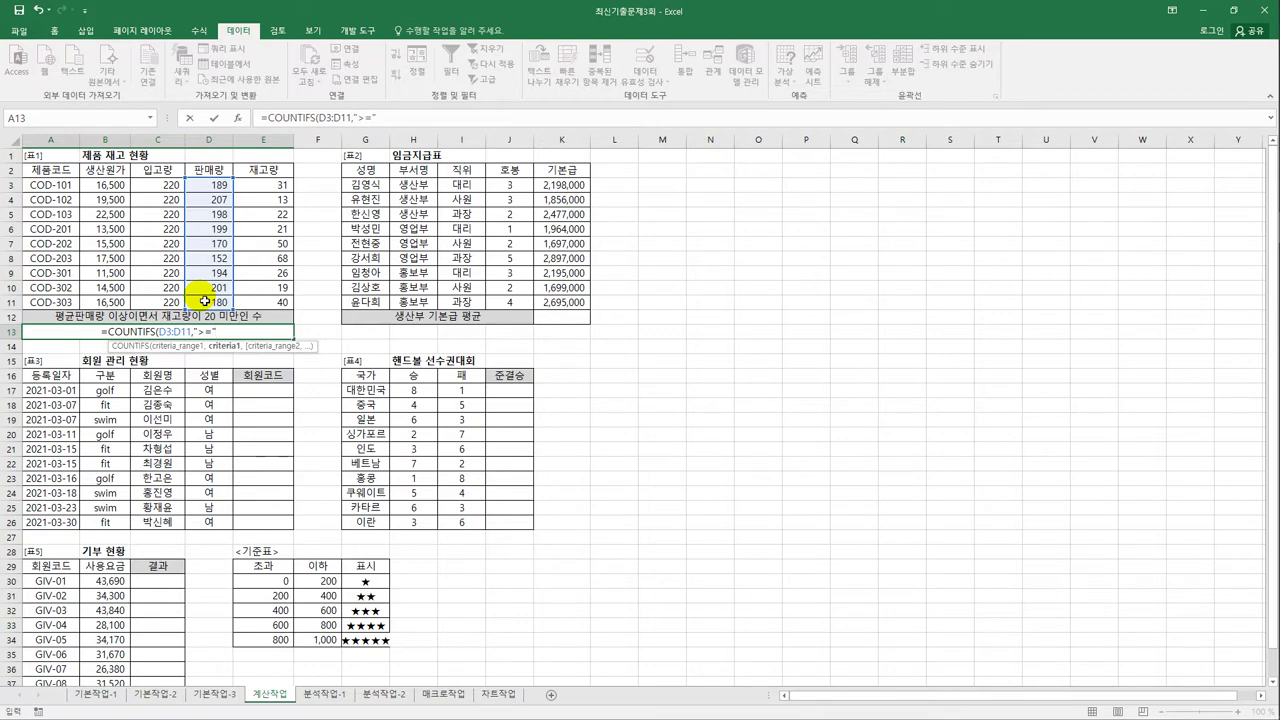
{"action": "type", "text": "&"}
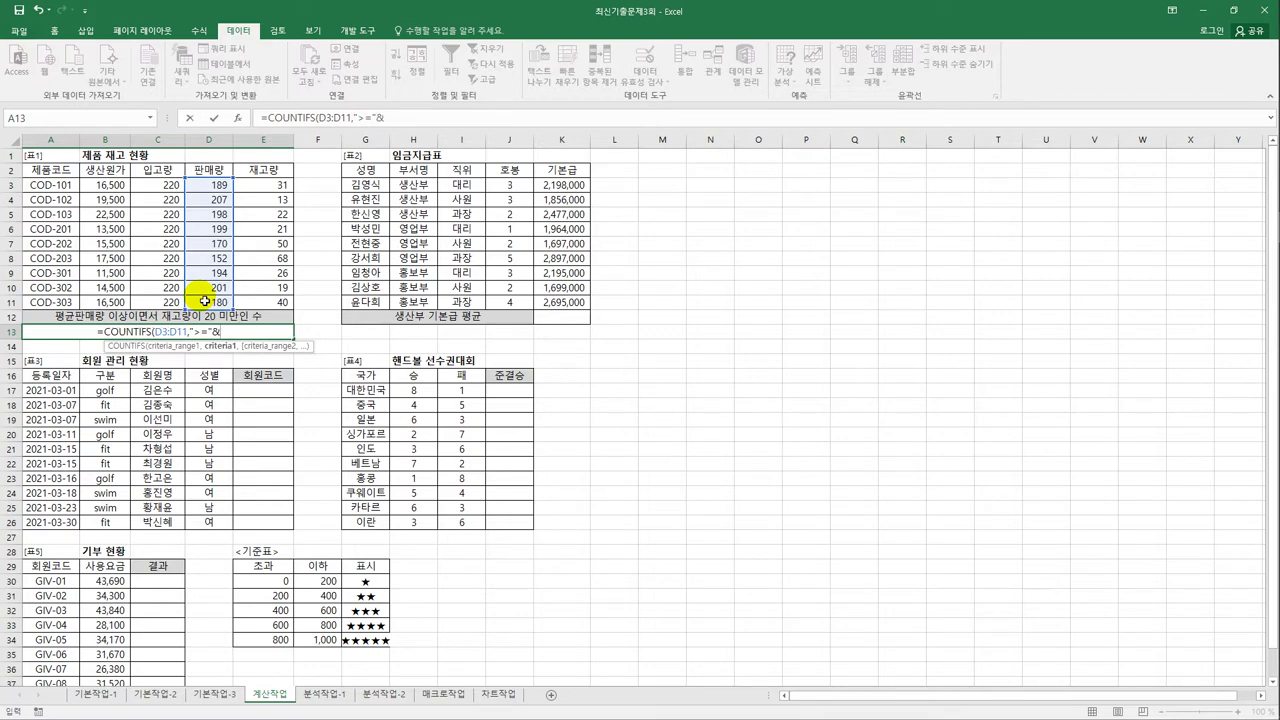
{"action": "type", "text": "av"}
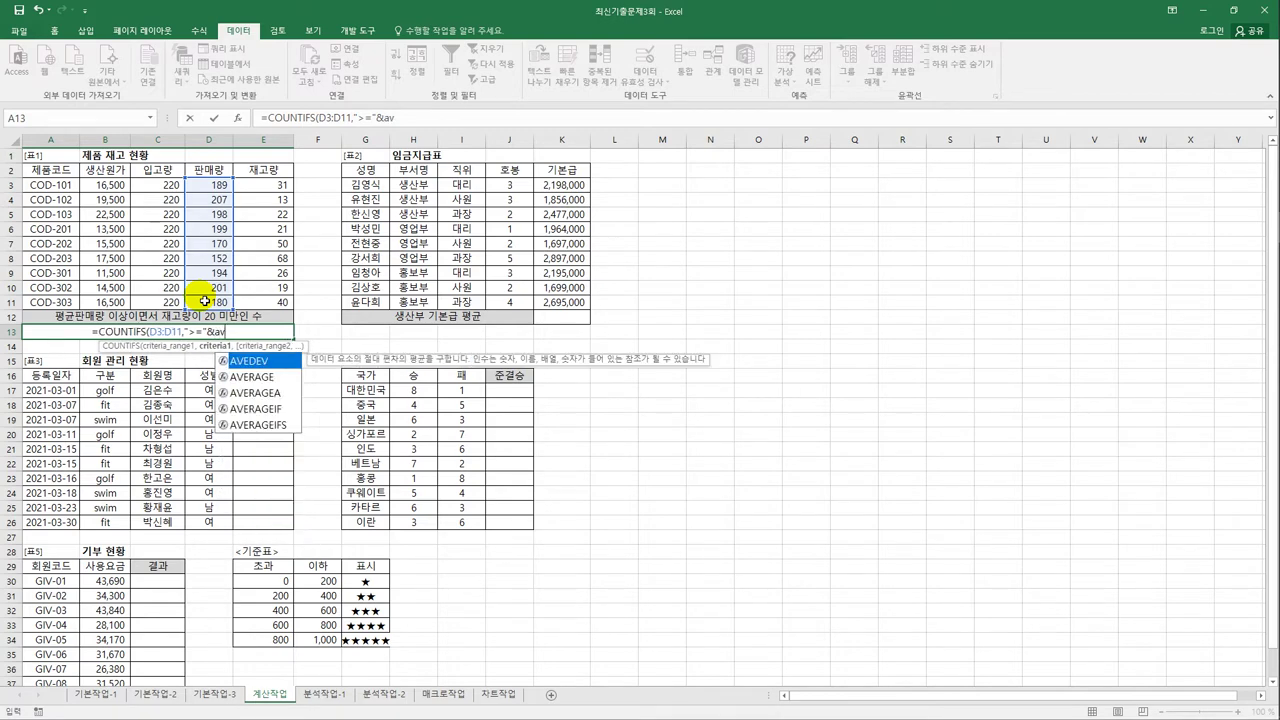
{"action": "key", "text": "Down"}
{"action": "key", "text": "Tab"}
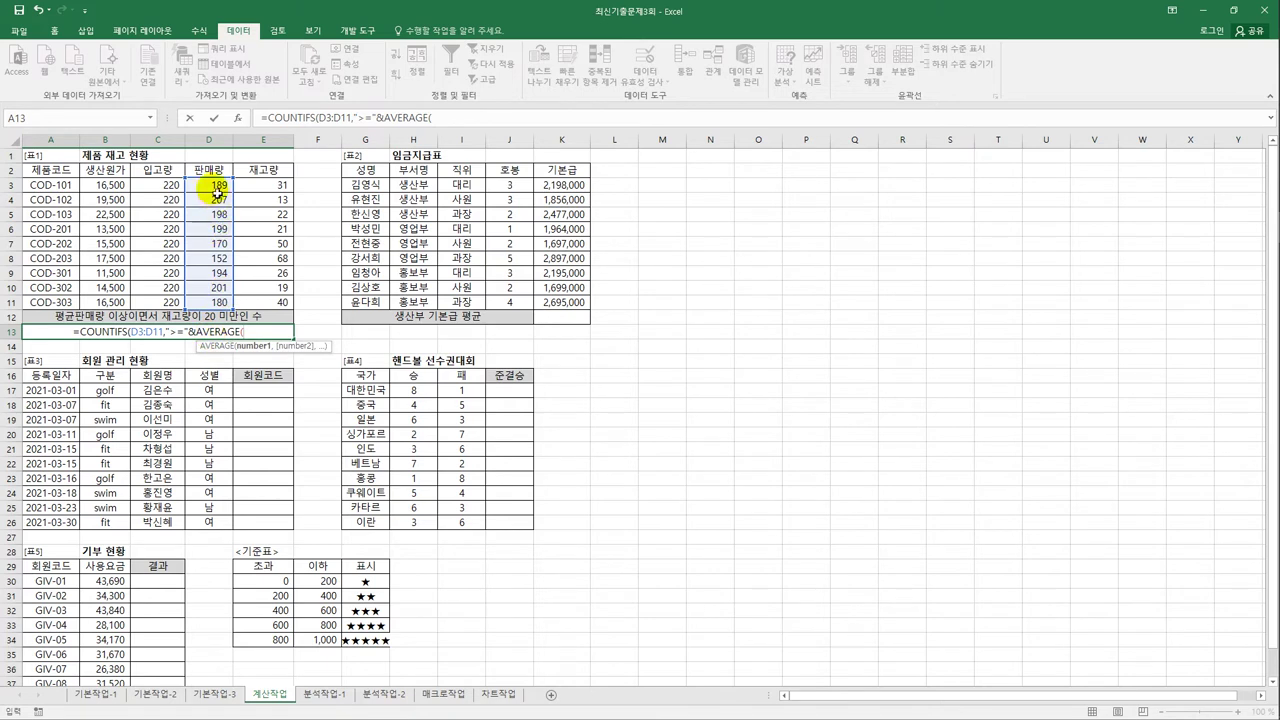
{"action": "left_click_drag", "start_coordinate": [218, 190], "coordinate": [218, 304]}
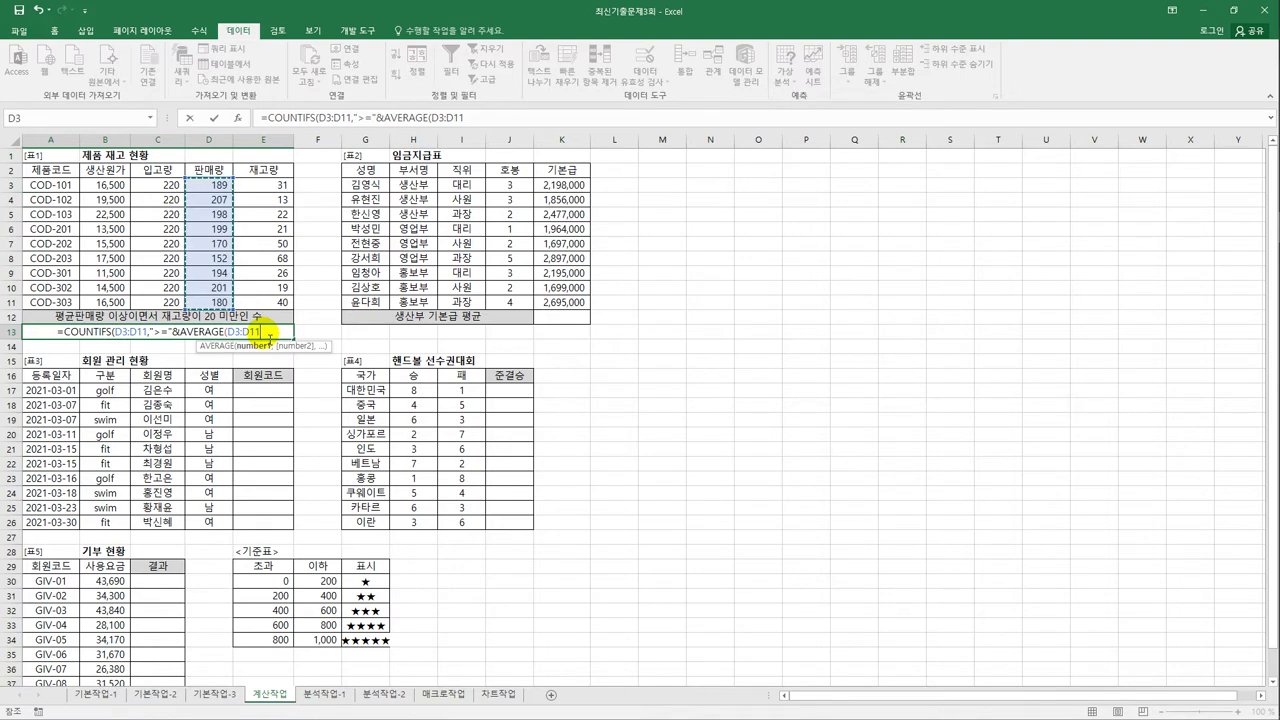
{"action": "type", "text": ")"}
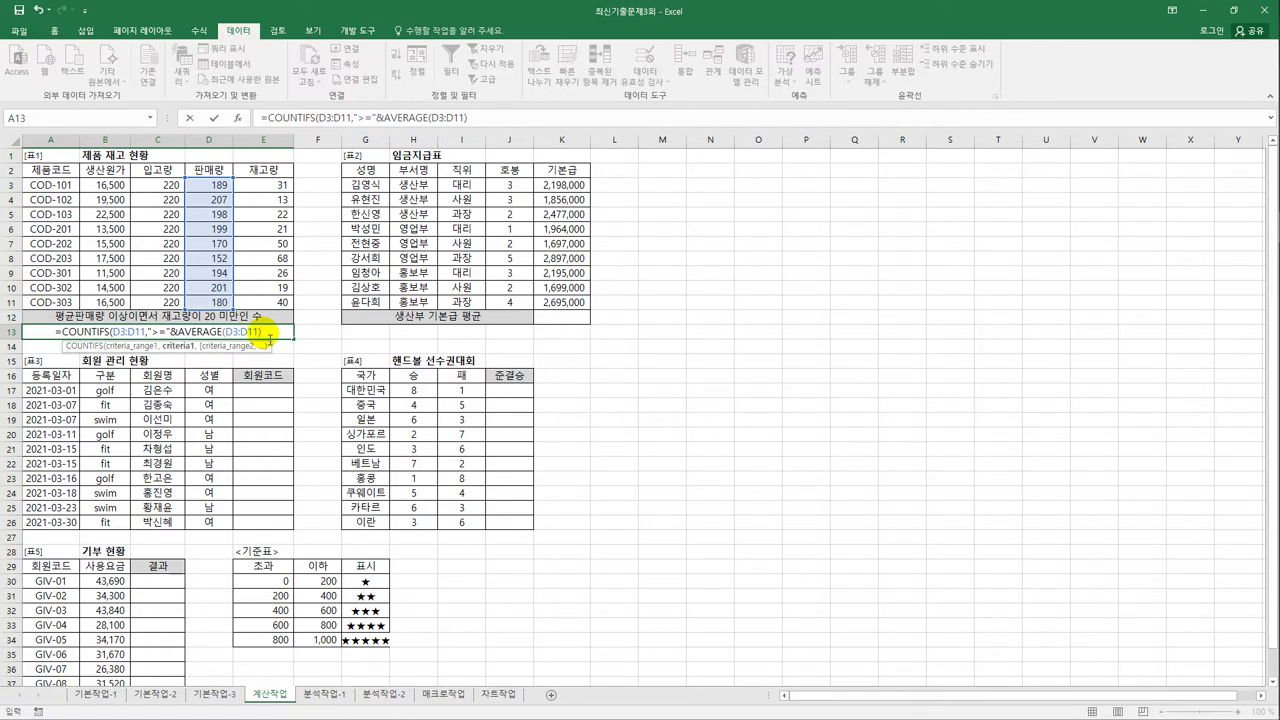
Step: Add the 재고량 range E3:E11 with the criterion "<20" and complete the COUNTIFS formula in A13
{"action": "type", "text": ","}
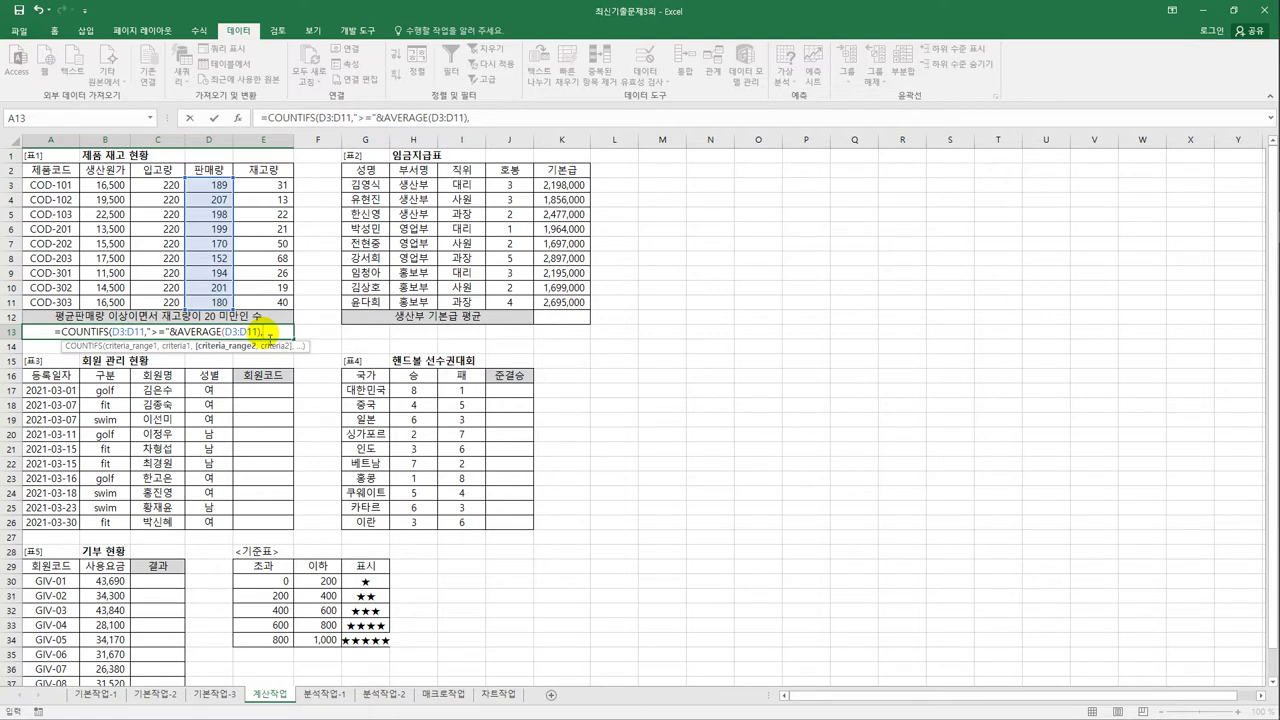
{"action": "left_click_drag", "start_coordinate": [272, 184], "coordinate": [283, 305]}
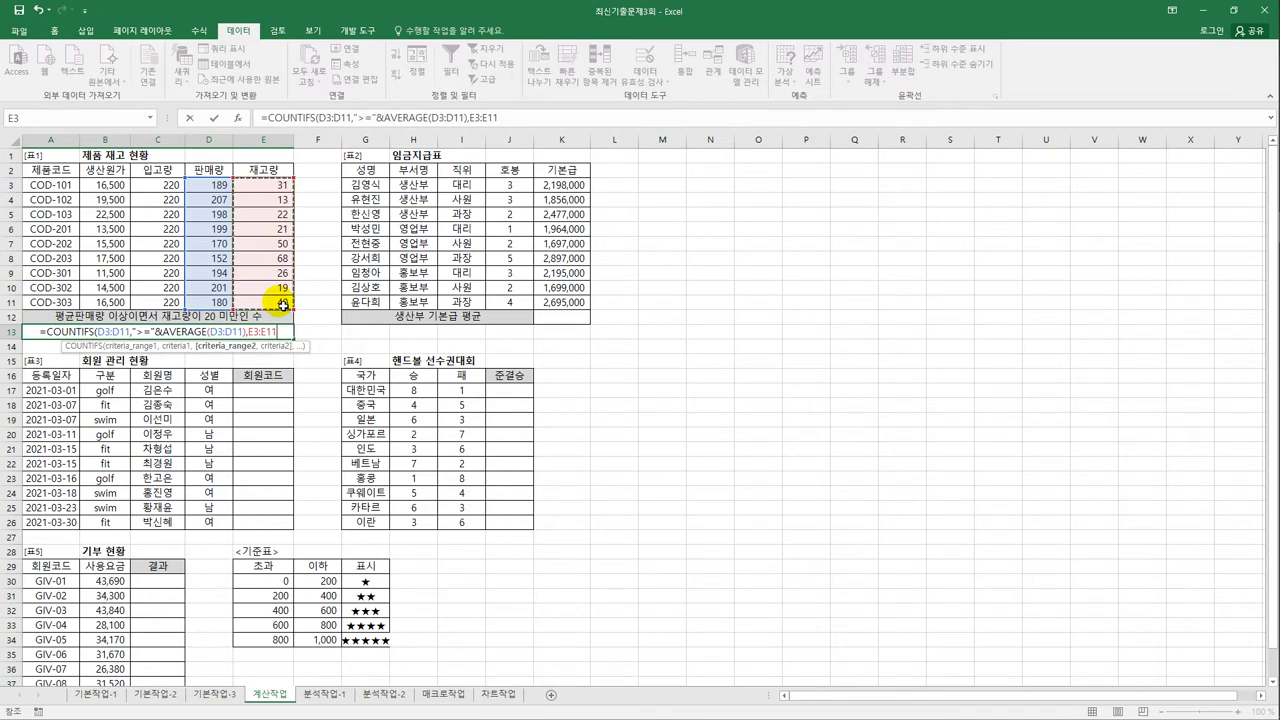
{"action": "type", "text": ","}
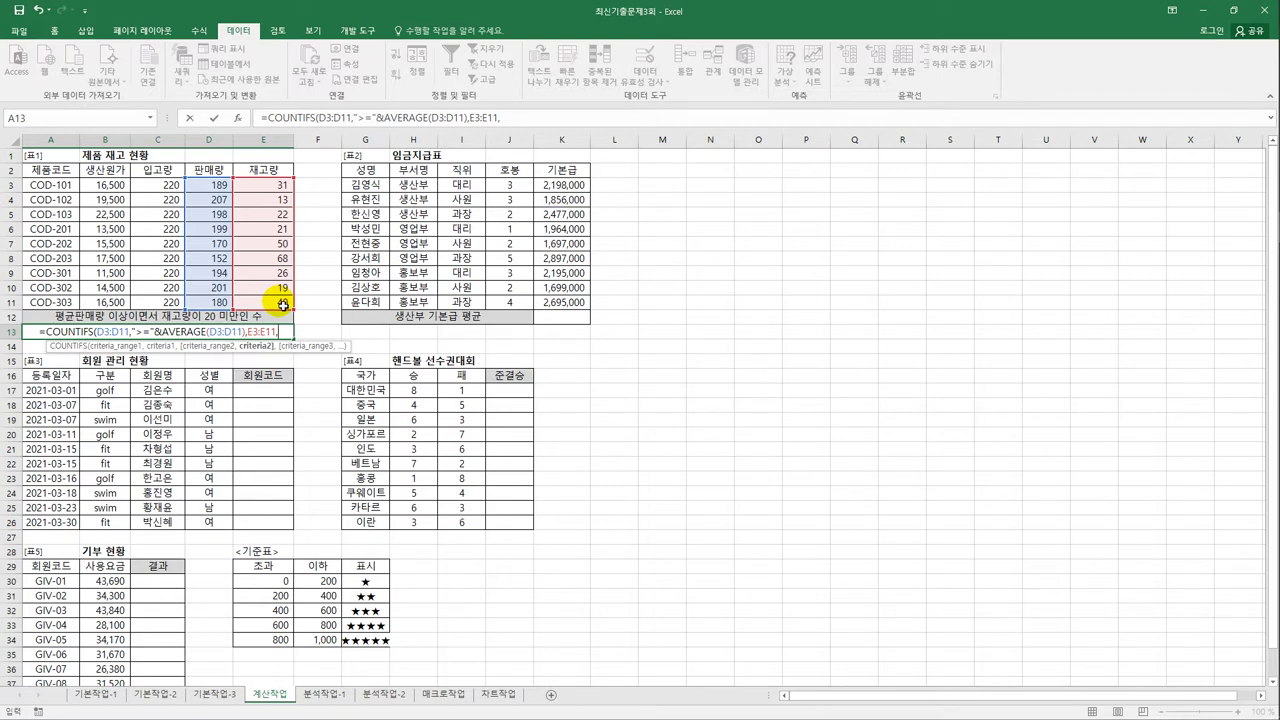
{"action": "type", "text": "\""}
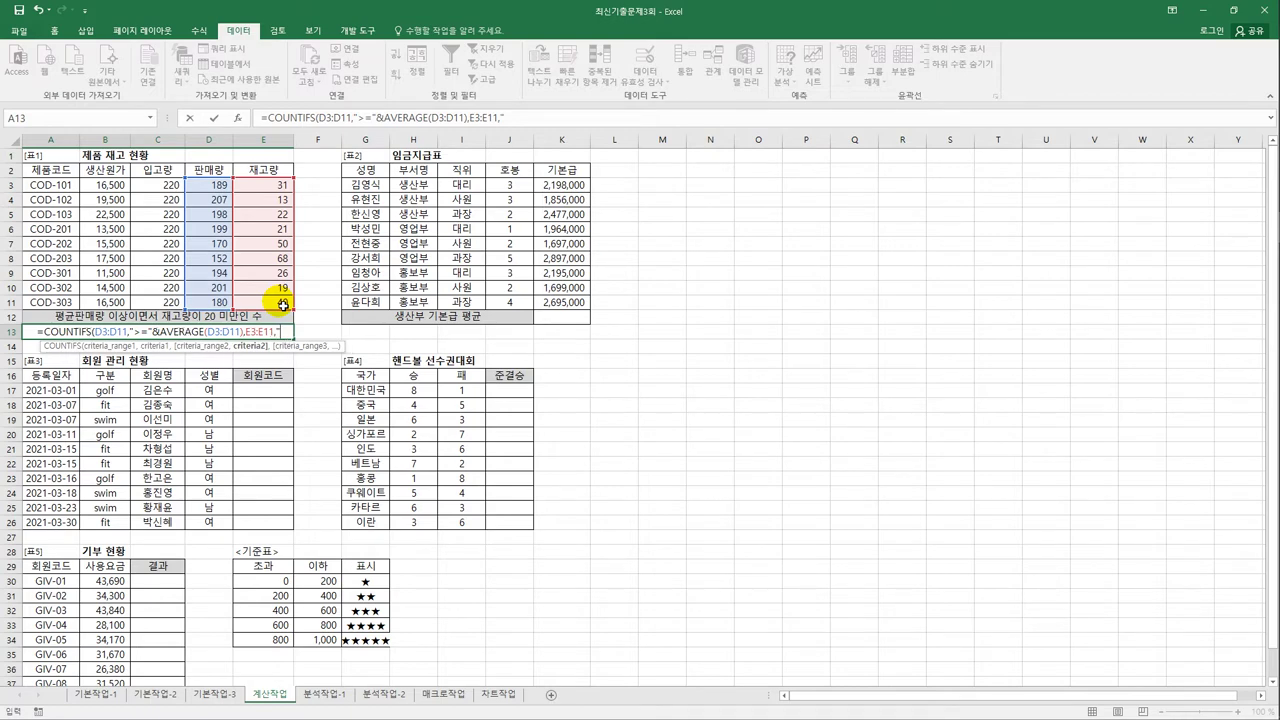
{"action": "type", "text": "<"}
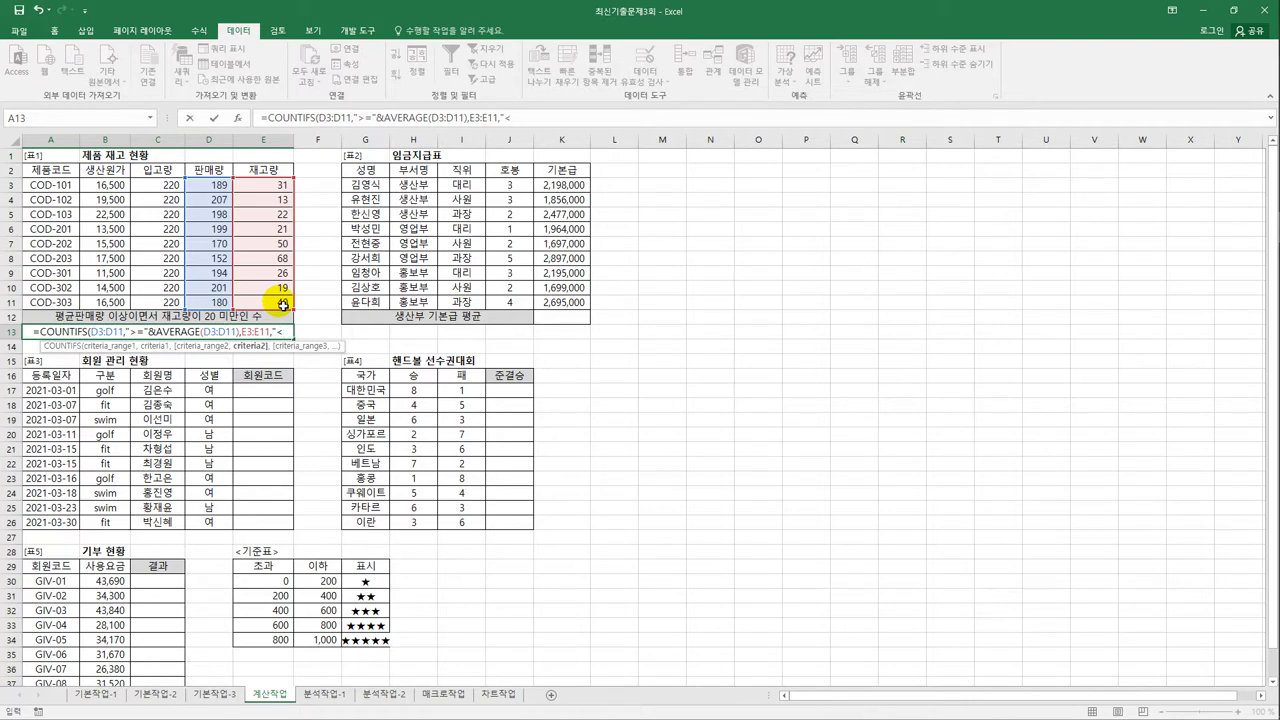
{"action": "type", "text": "20"}
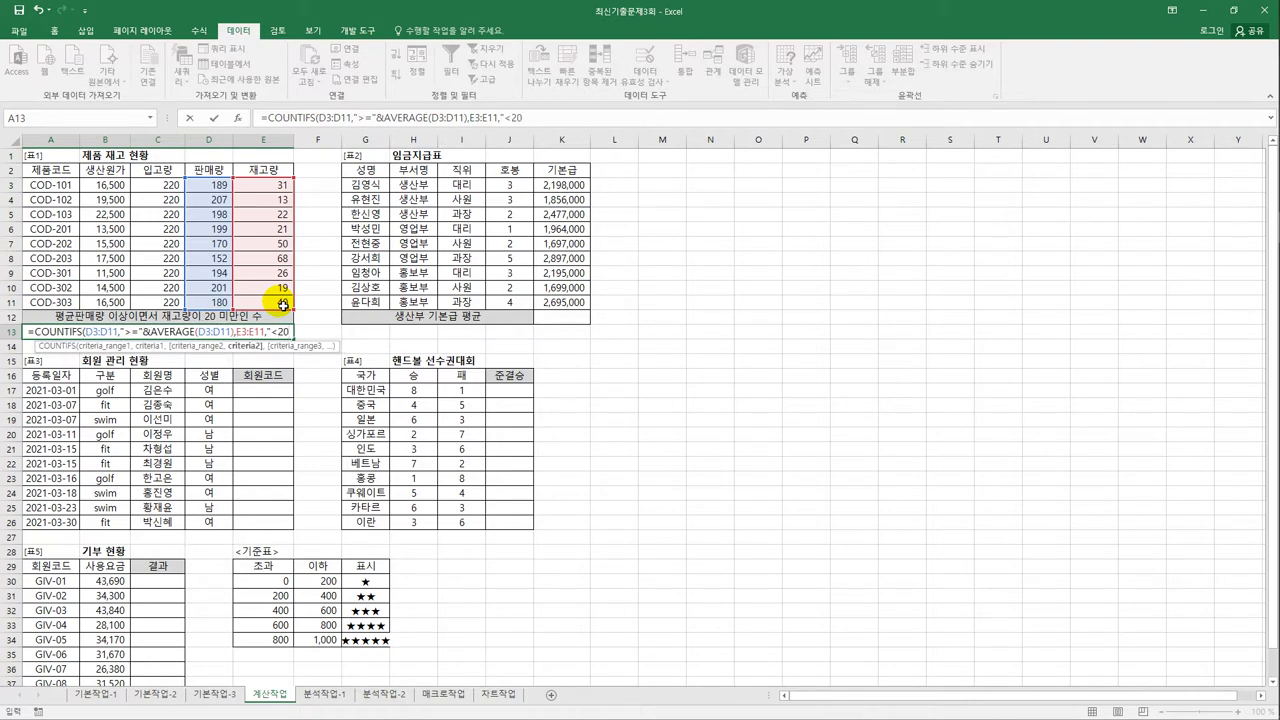
{"action": "type", "text": "\""}
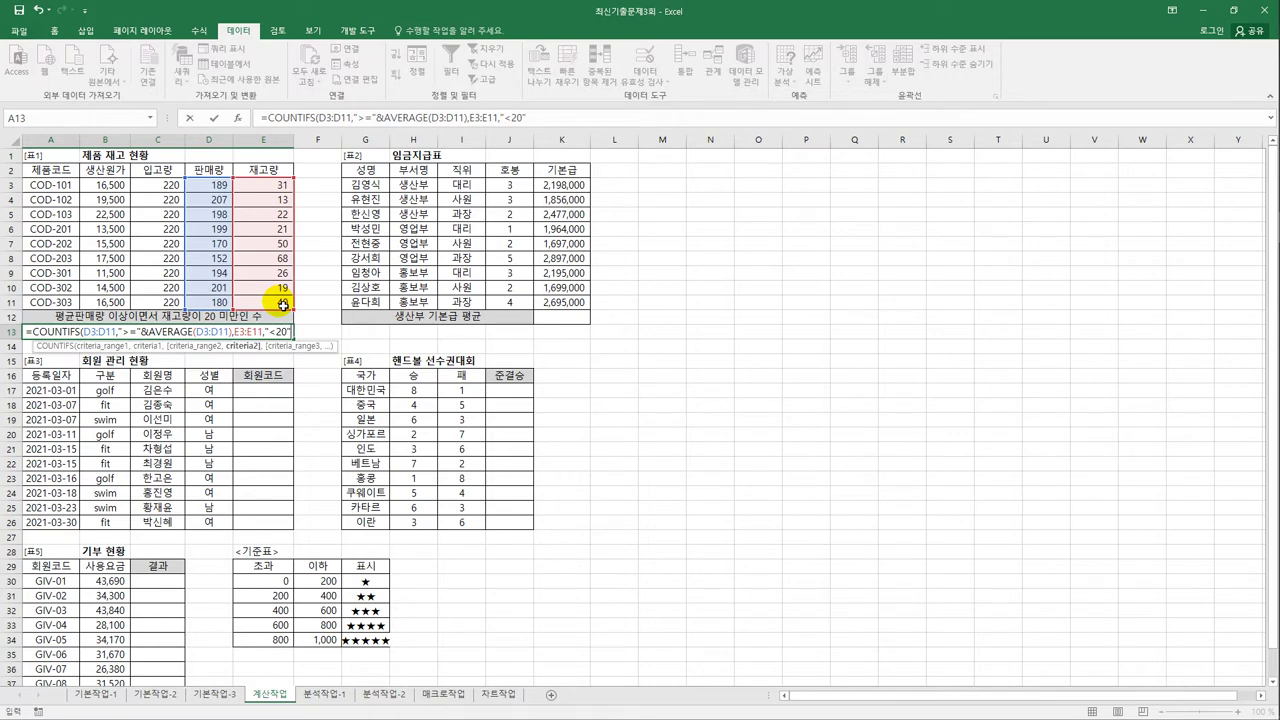
{"action": "type", "text": ")"}
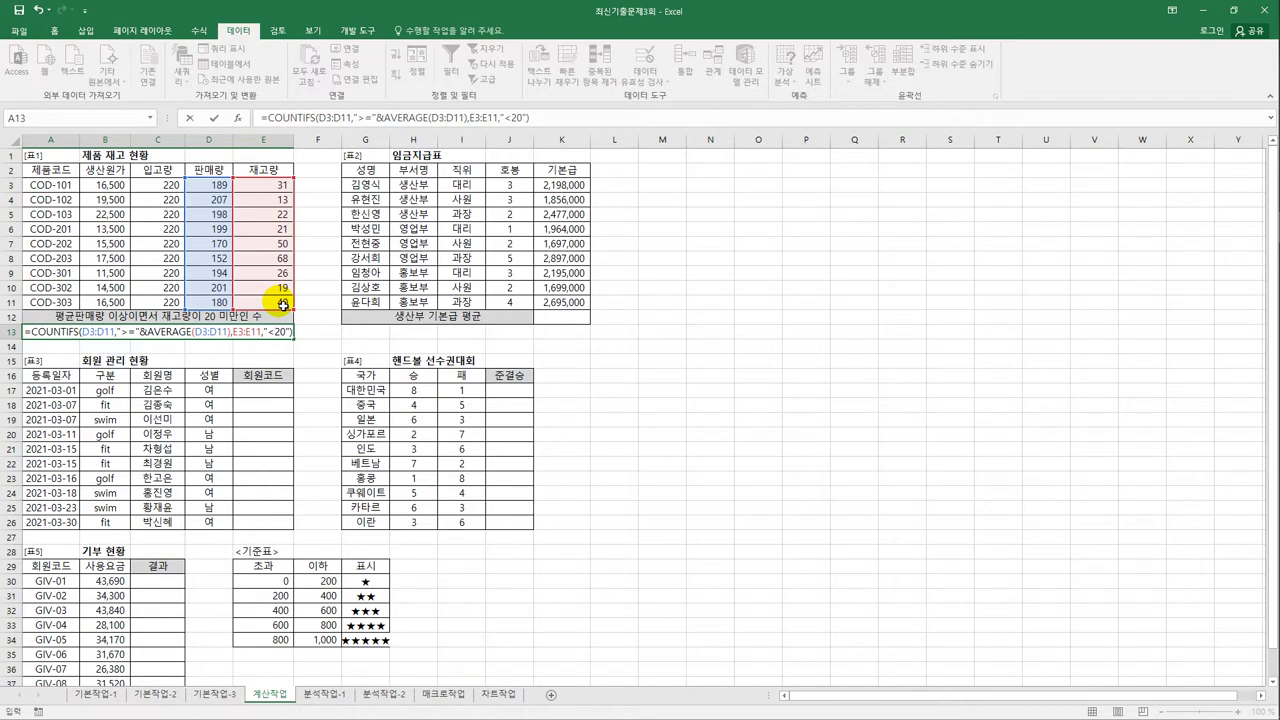
{"action": "key", "text": "ctrl+Return"}
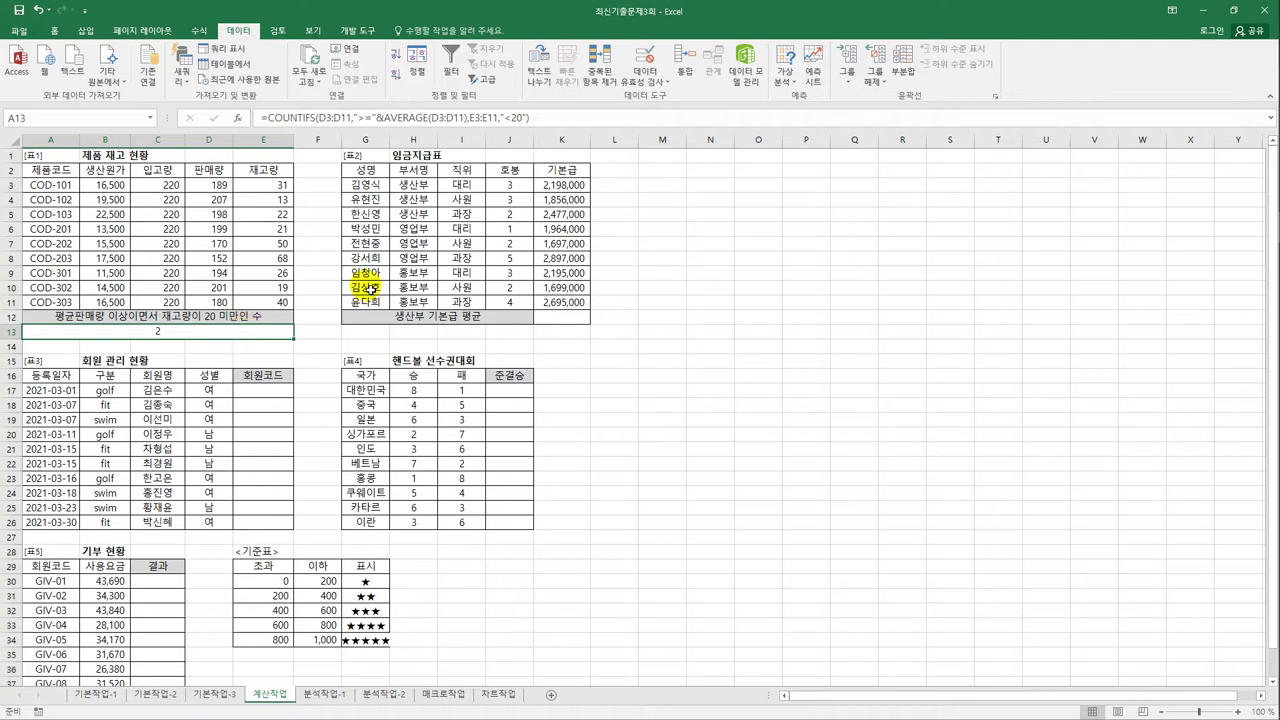
Step: Start a DAVERAGE formula in K12 with the 임금지급표 range G2:K11 as the database
{"action": "left_click", "coordinate": [578, 321]}
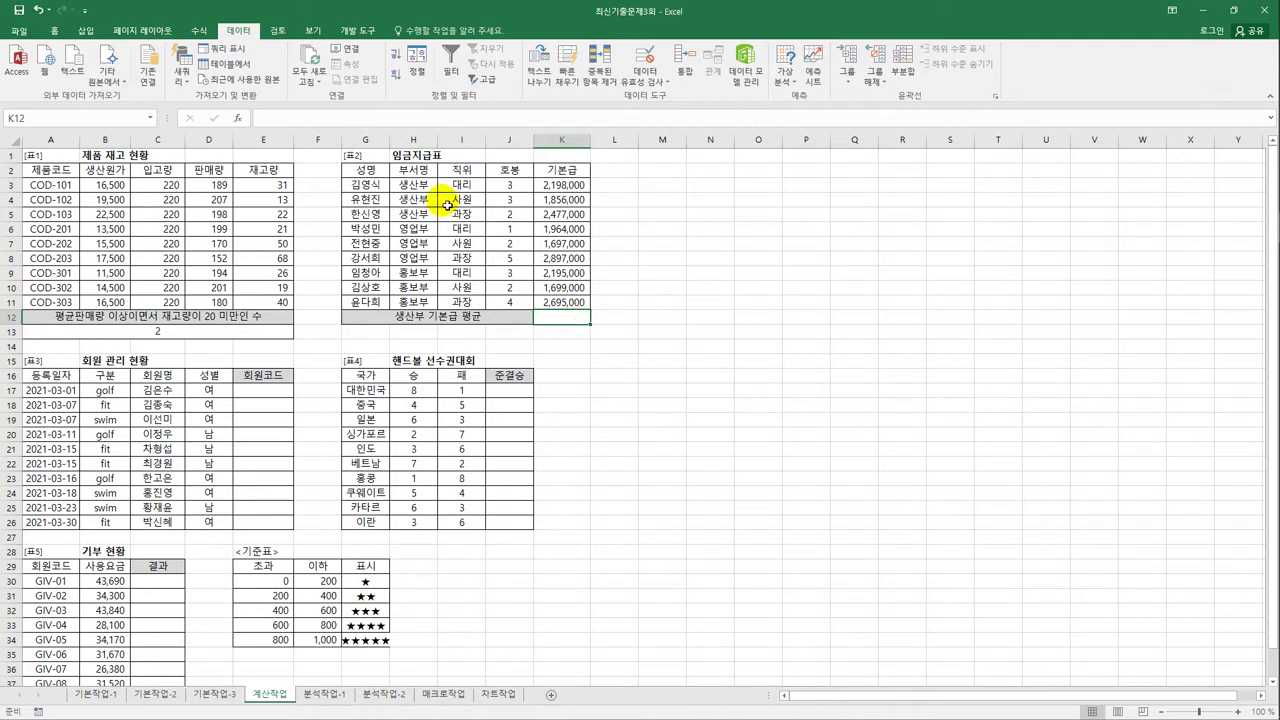
{"action": "left_click_drag", "start_coordinate": [414, 170], "coordinate": [427, 190]}
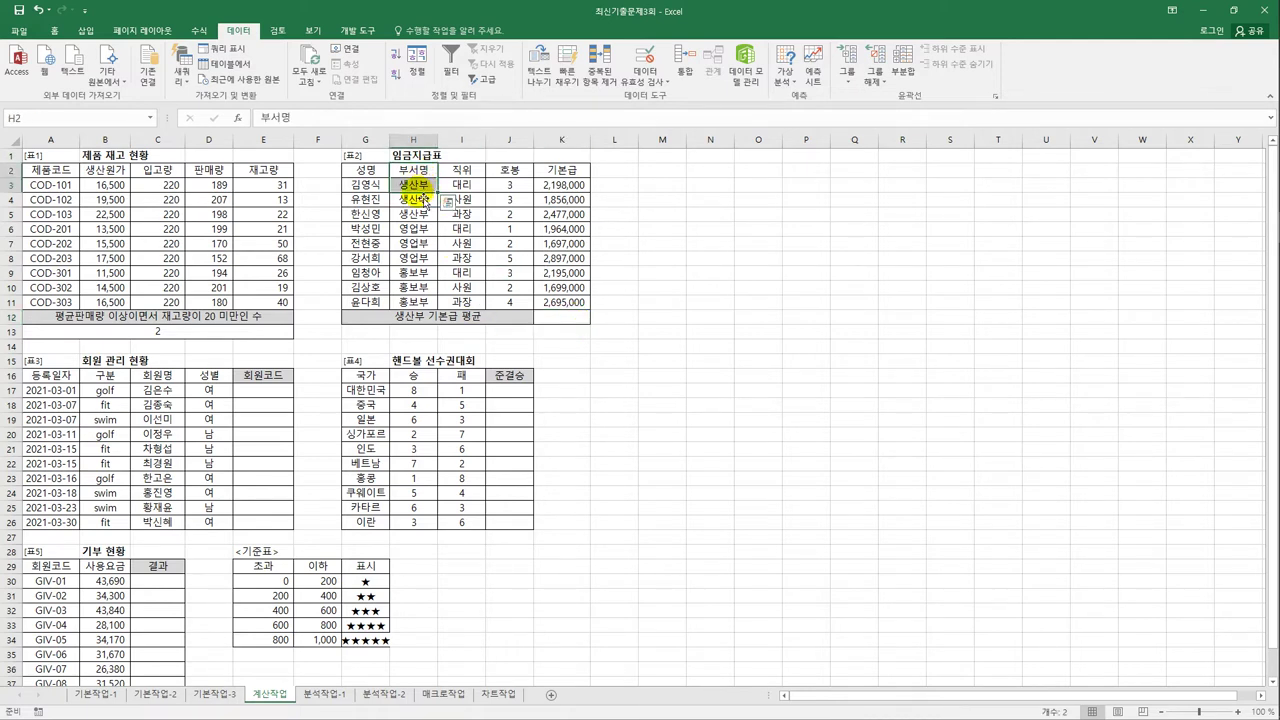
{"action": "left_click", "coordinate": [566, 189]}
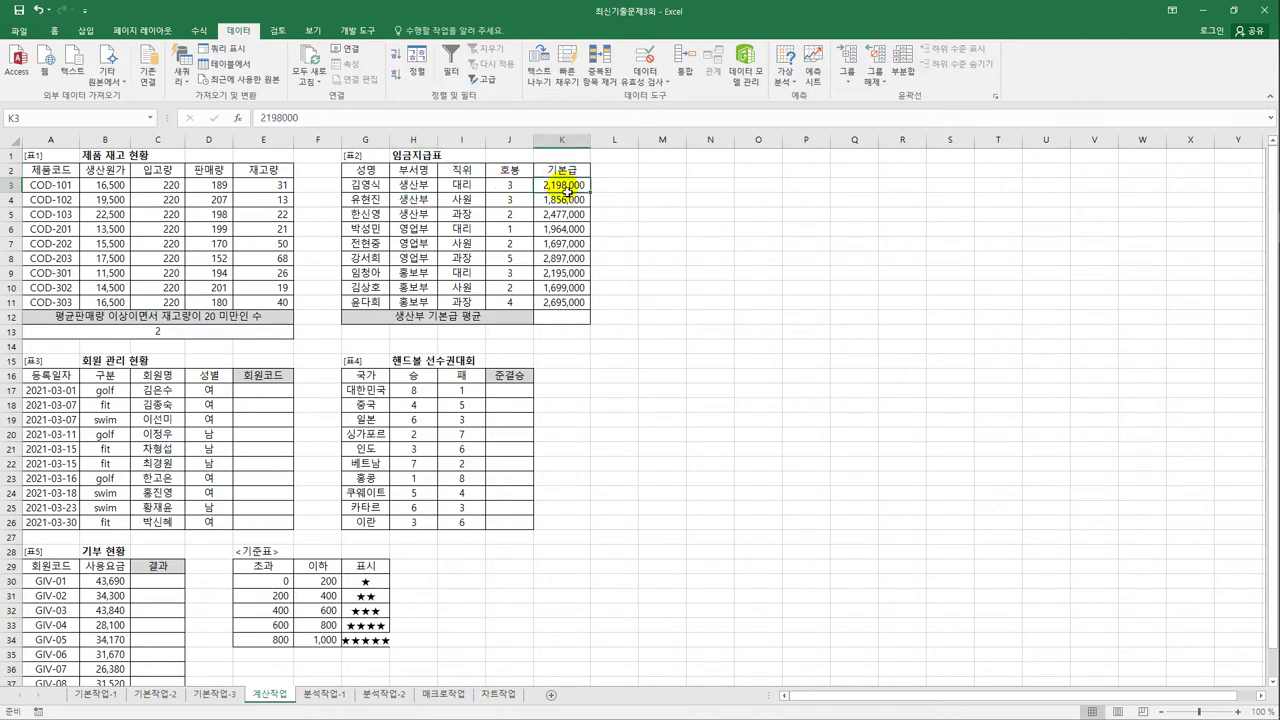
{"action": "left_click", "coordinate": [575, 320]}
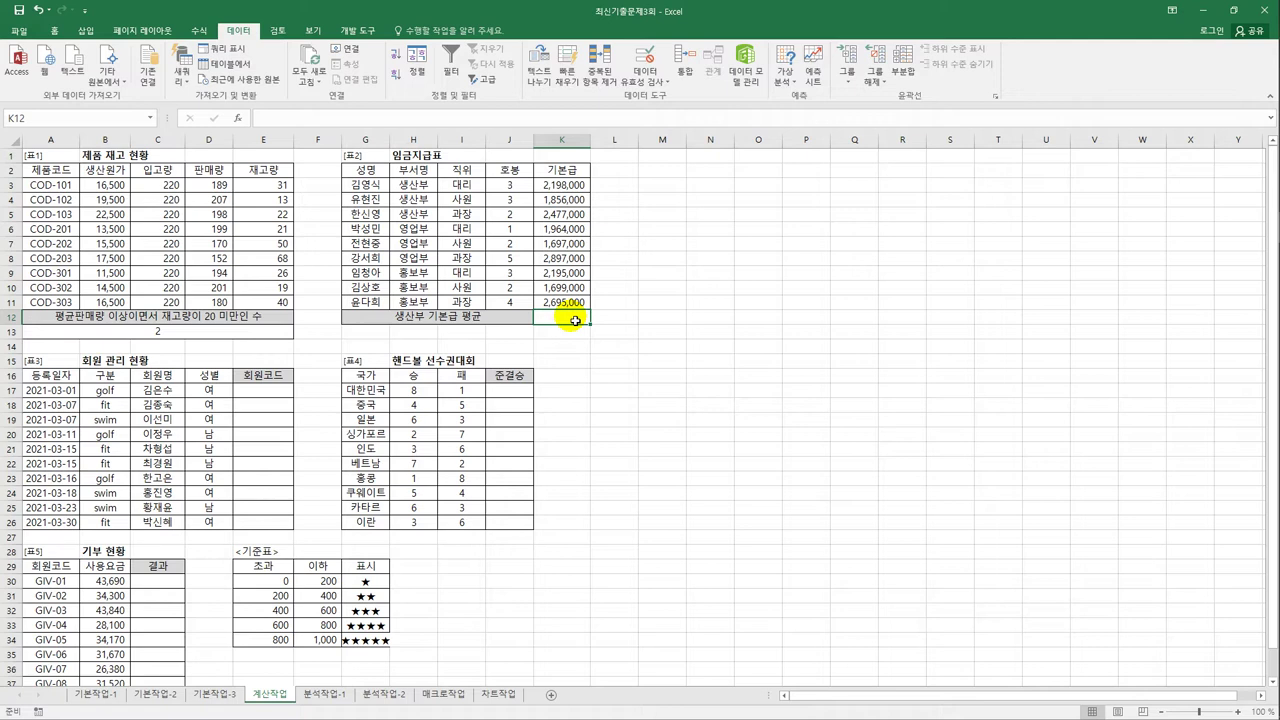
{"action": "type", "text": "=d"}
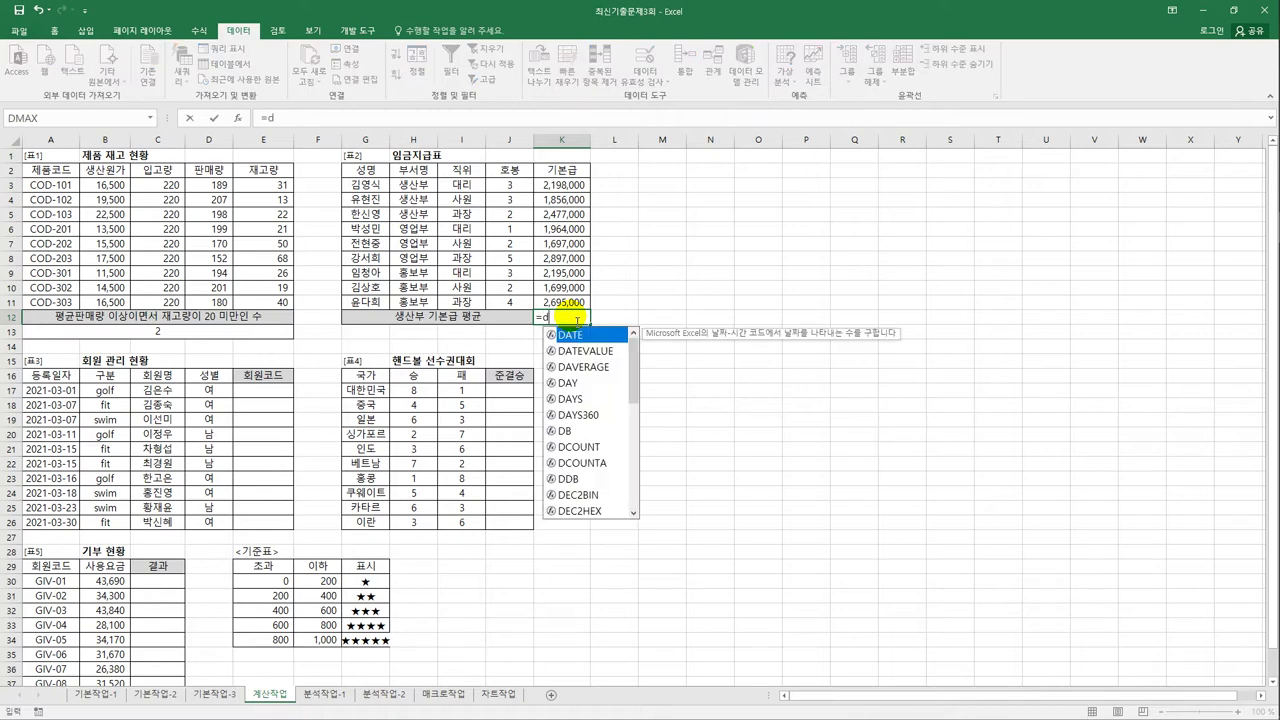
{"action": "double_click", "coordinate": [578, 366]}
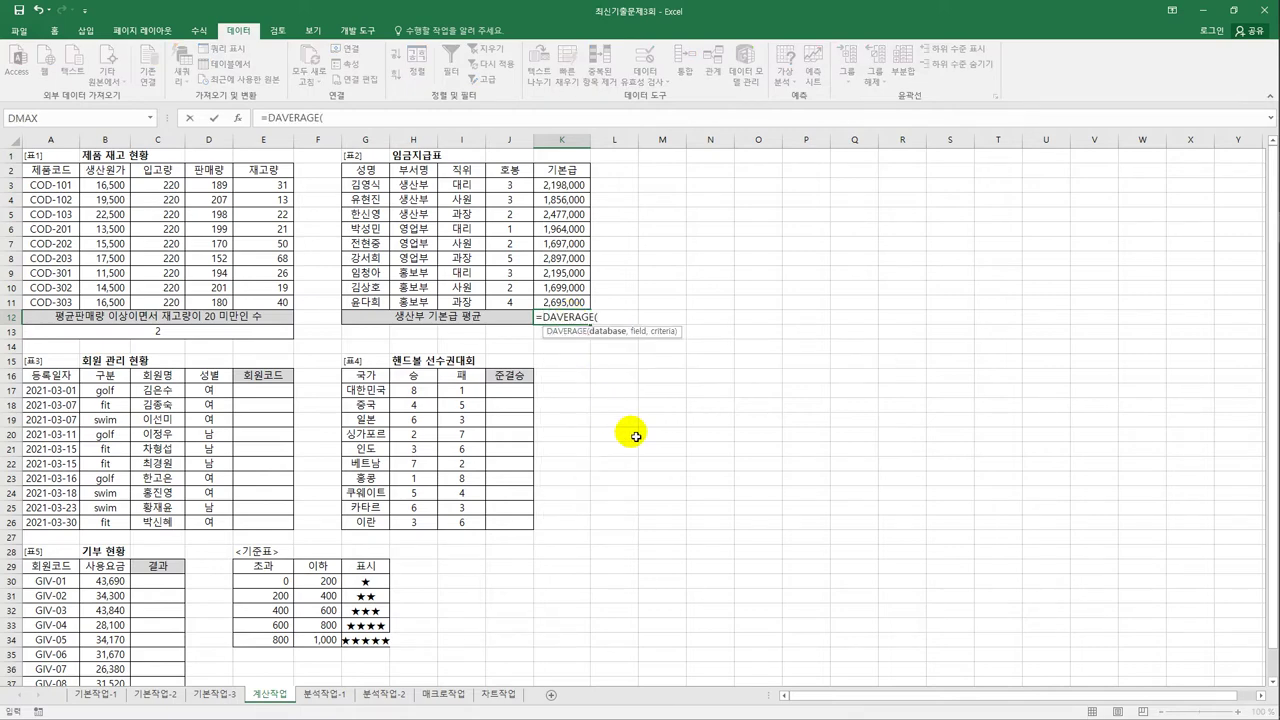
{"action": "left_click_drag", "start_coordinate": [348, 166], "coordinate": [572, 303]}
{"action": "type", "text": ","}
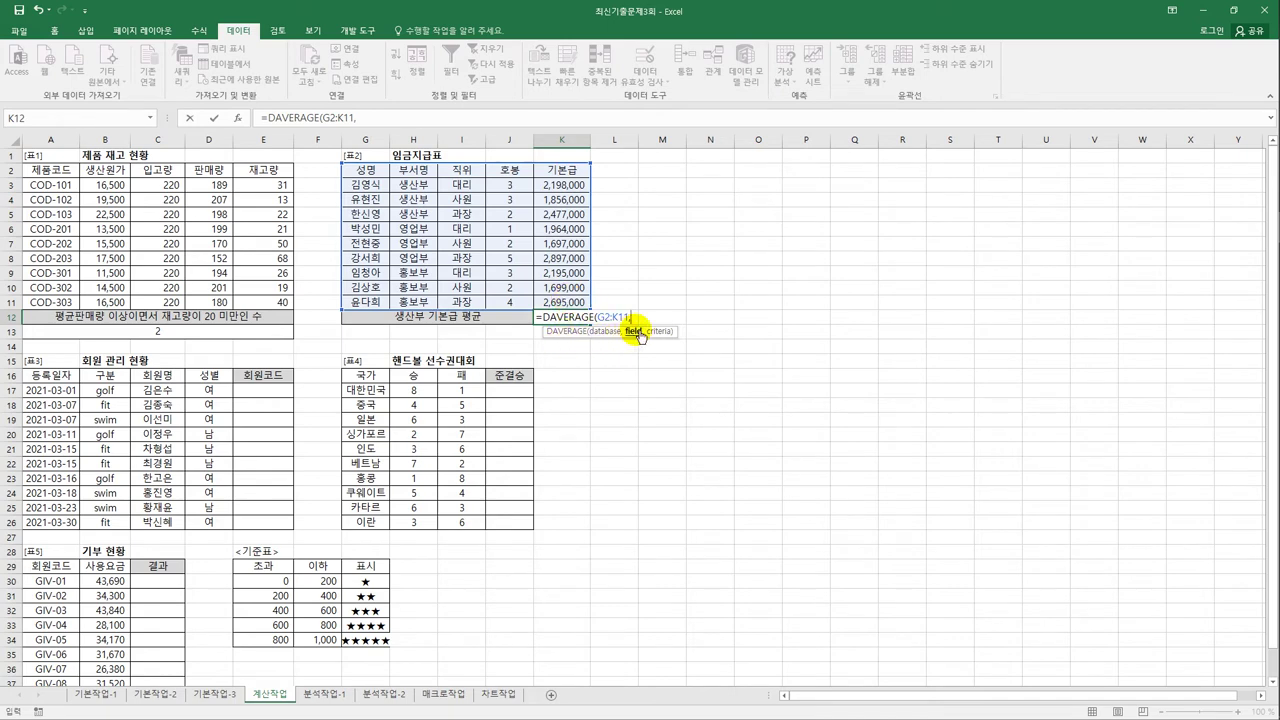
{"action": "left_click", "coordinate": [569, 173]}
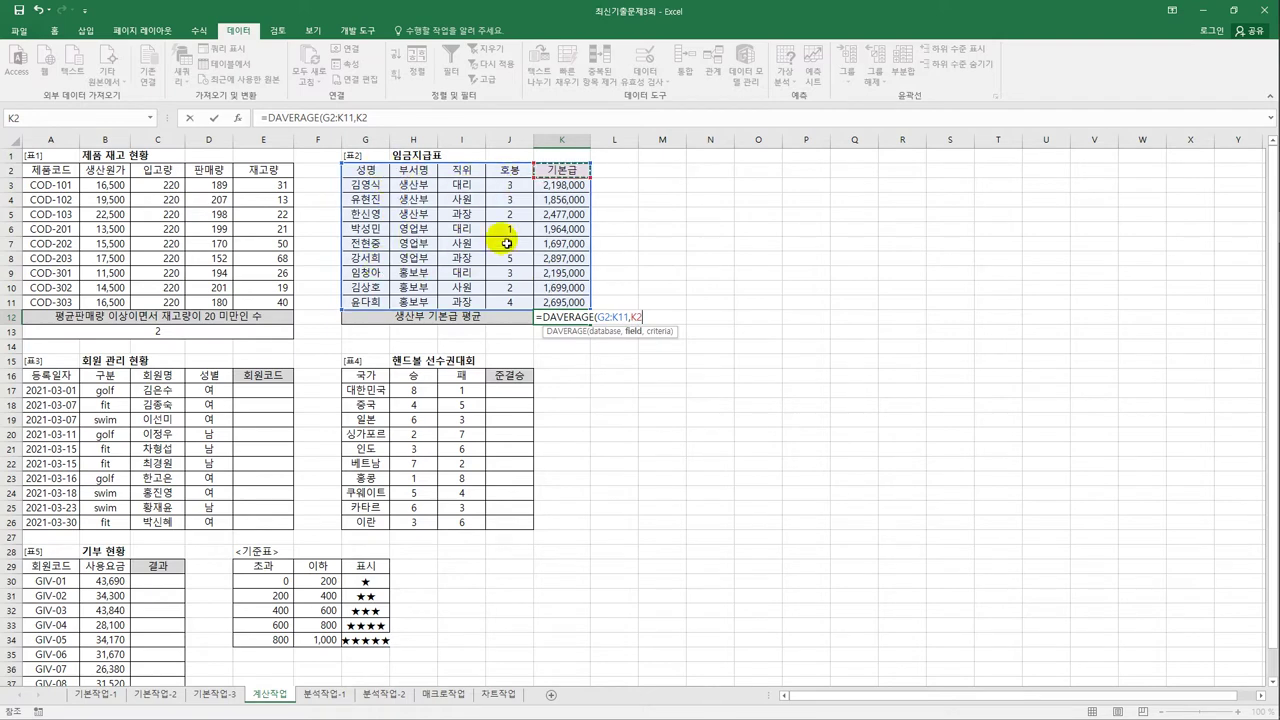
{"action": "key", "text": "BackSpace"}
{"action": "key", "text": "BackSpace"}
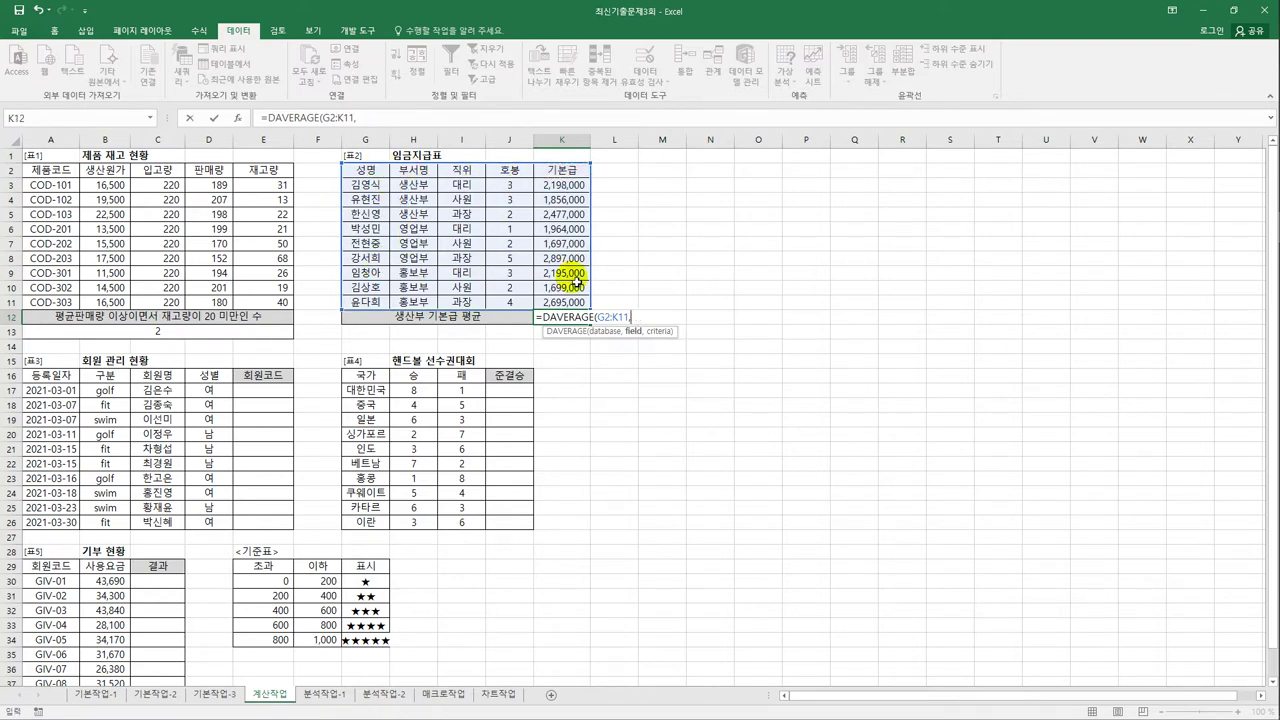
Step: Use column number 5 as the DAVERAGE field and H2:H3 as the criteria, and complete the formula in K12
{"action": "type", "text": "5,"}
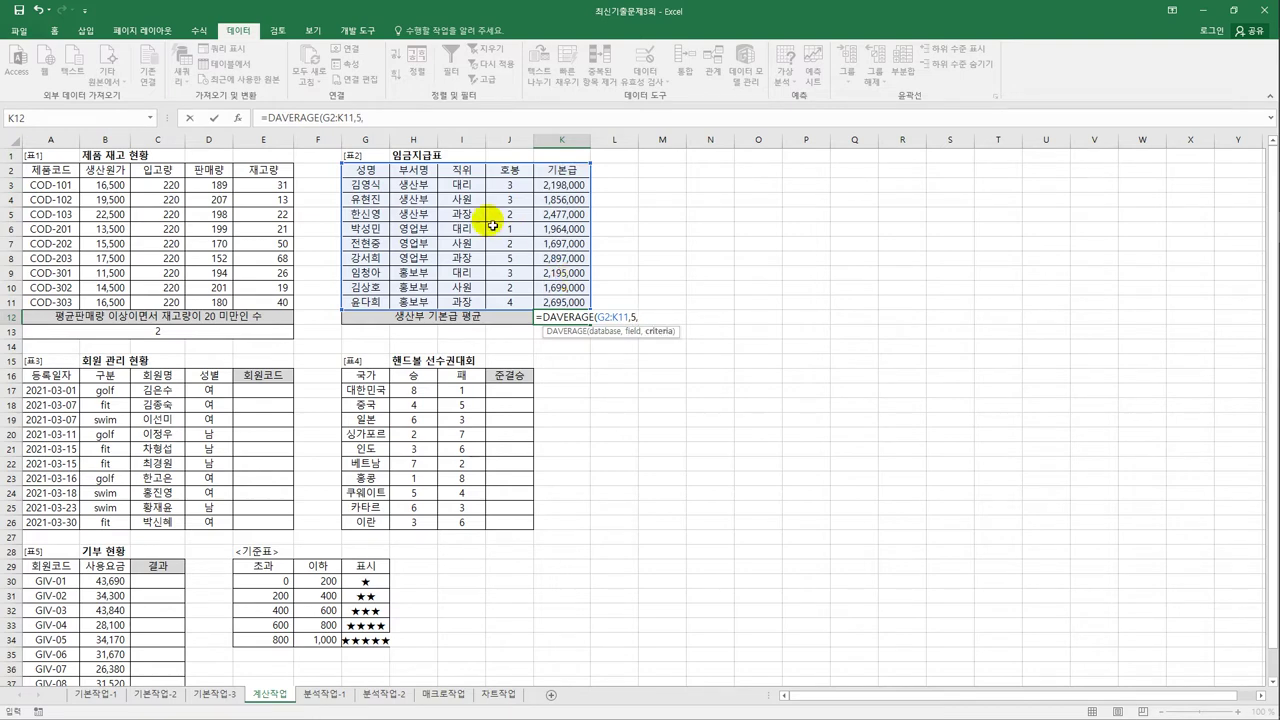
{"action": "left_click_drag", "start_coordinate": [414, 172], "coordinate": [425, 185]}
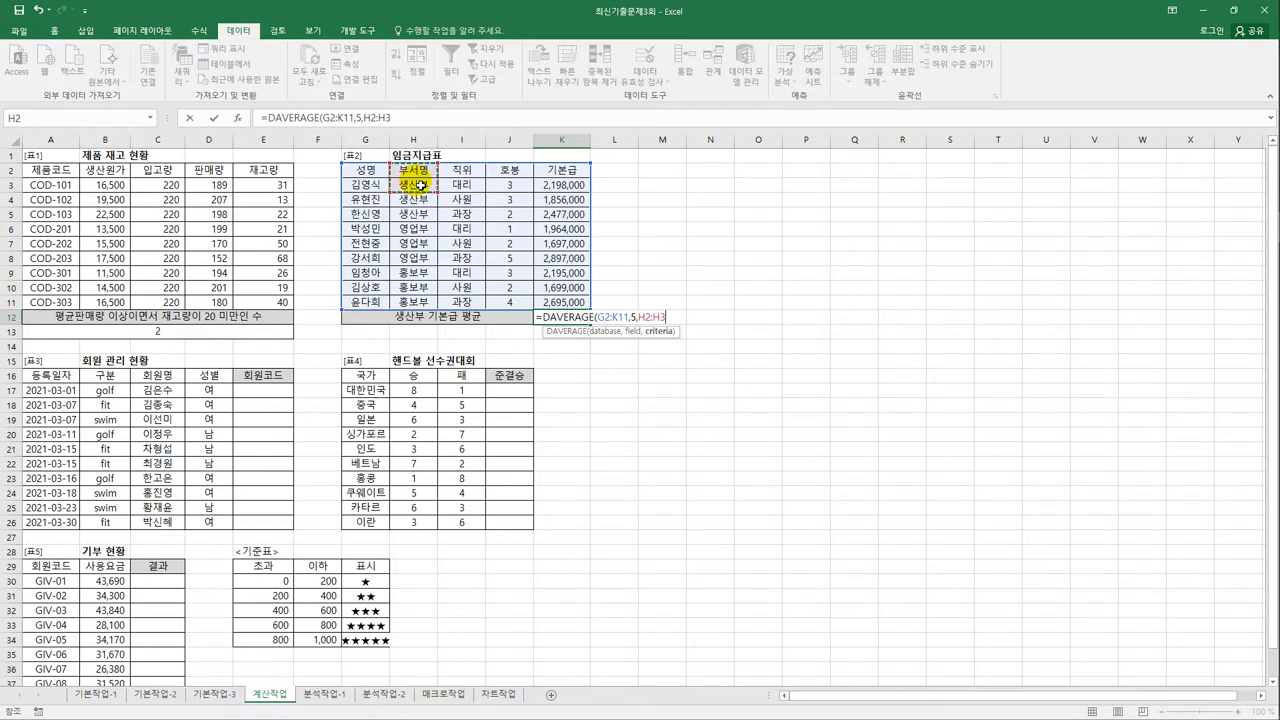
{"action": "type", "text": ")"}
{"action": "key", "text": "Return"}
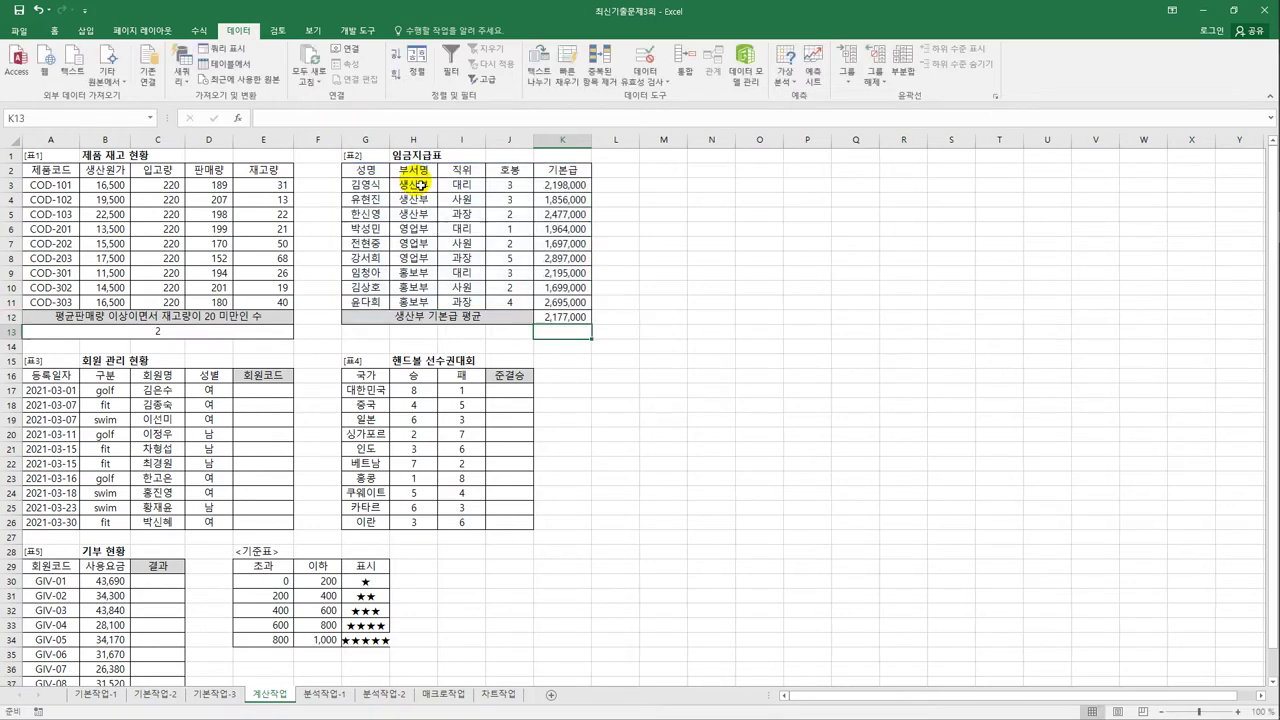
Step: Wrap the DAVERAGE formula in K12 in ROUND with -3 as the number of digits
{"action": "key", "text": "Up"}
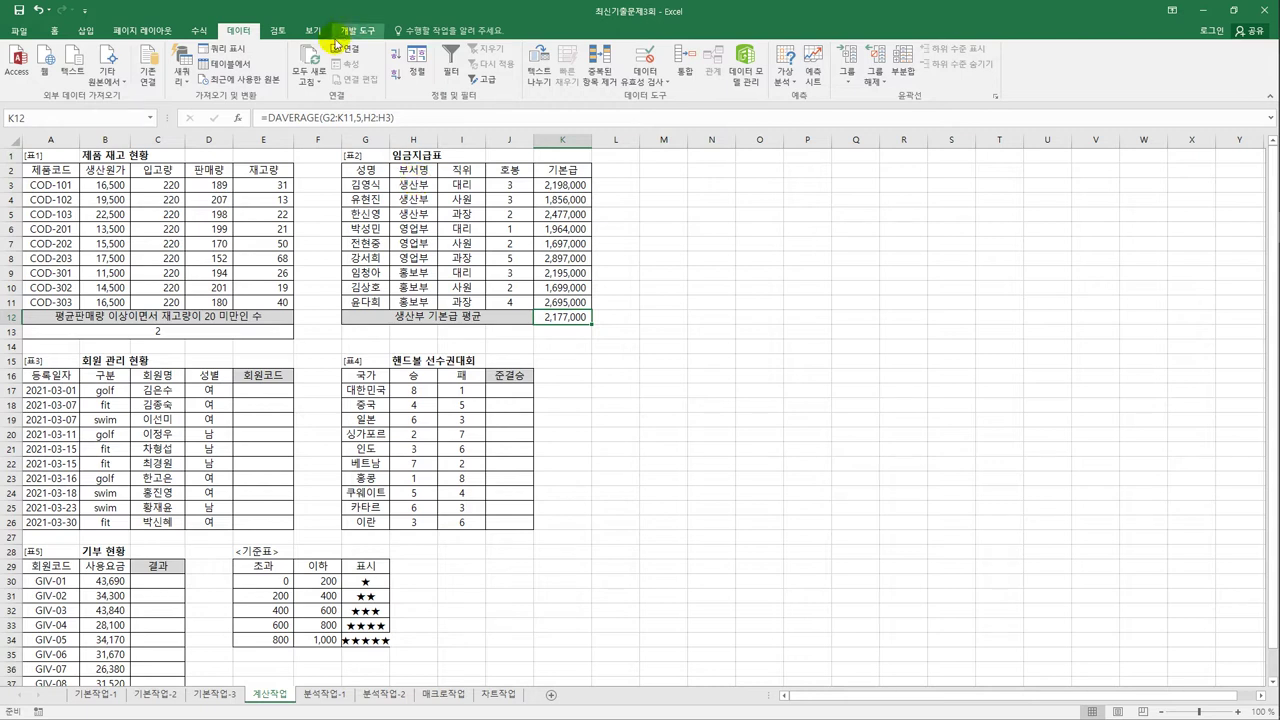
{"action": "left_click", "coordinate": [265, 117]}
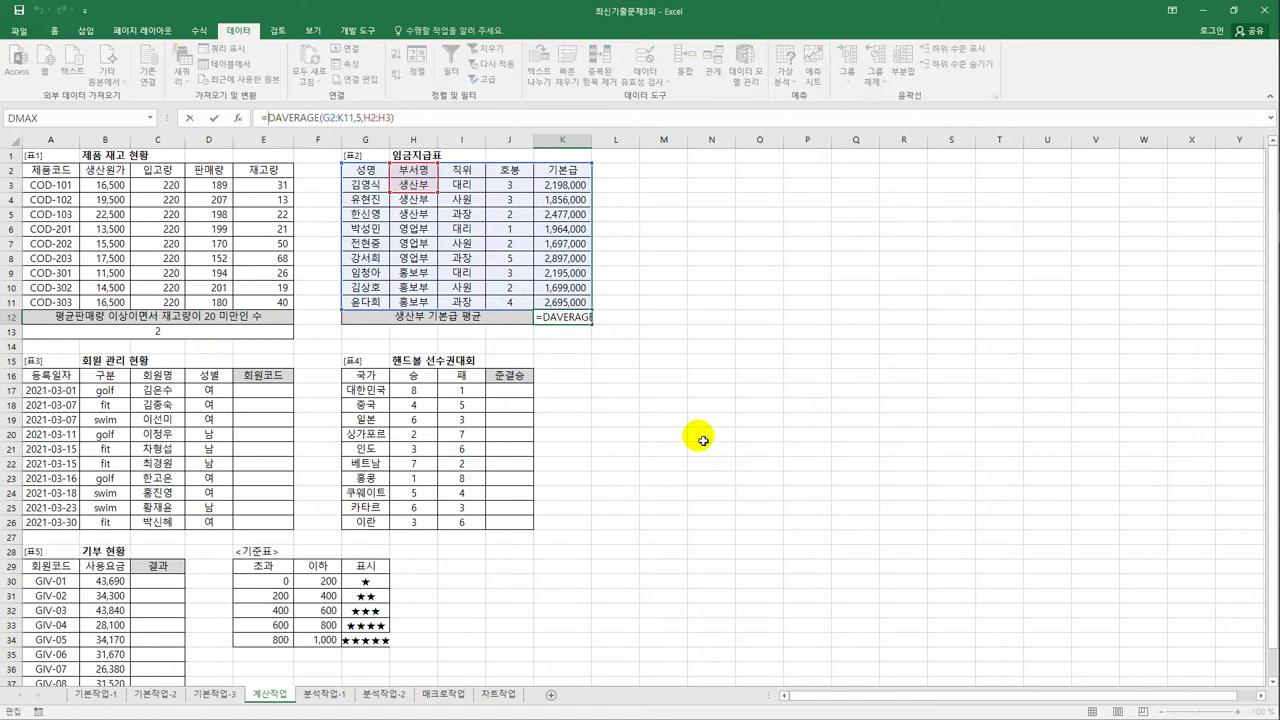
{"action": "type", "text": "rou"}
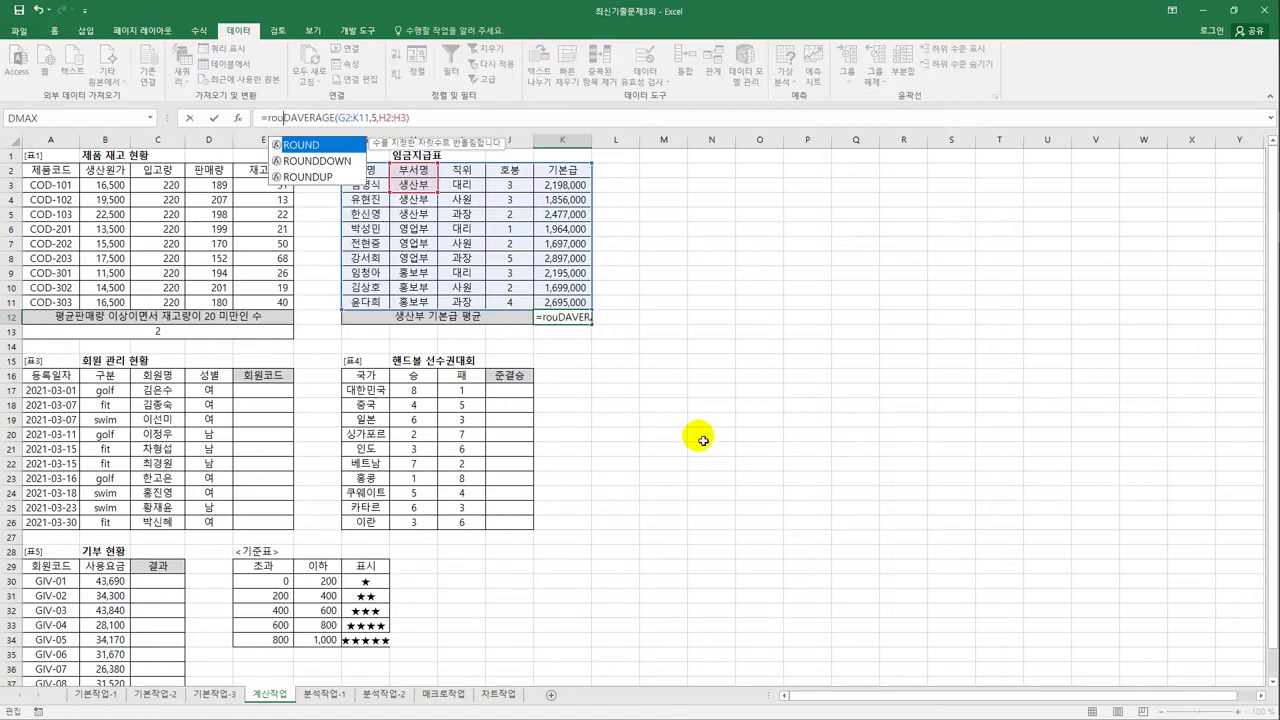
{"action": "key", "text": "Tab"}
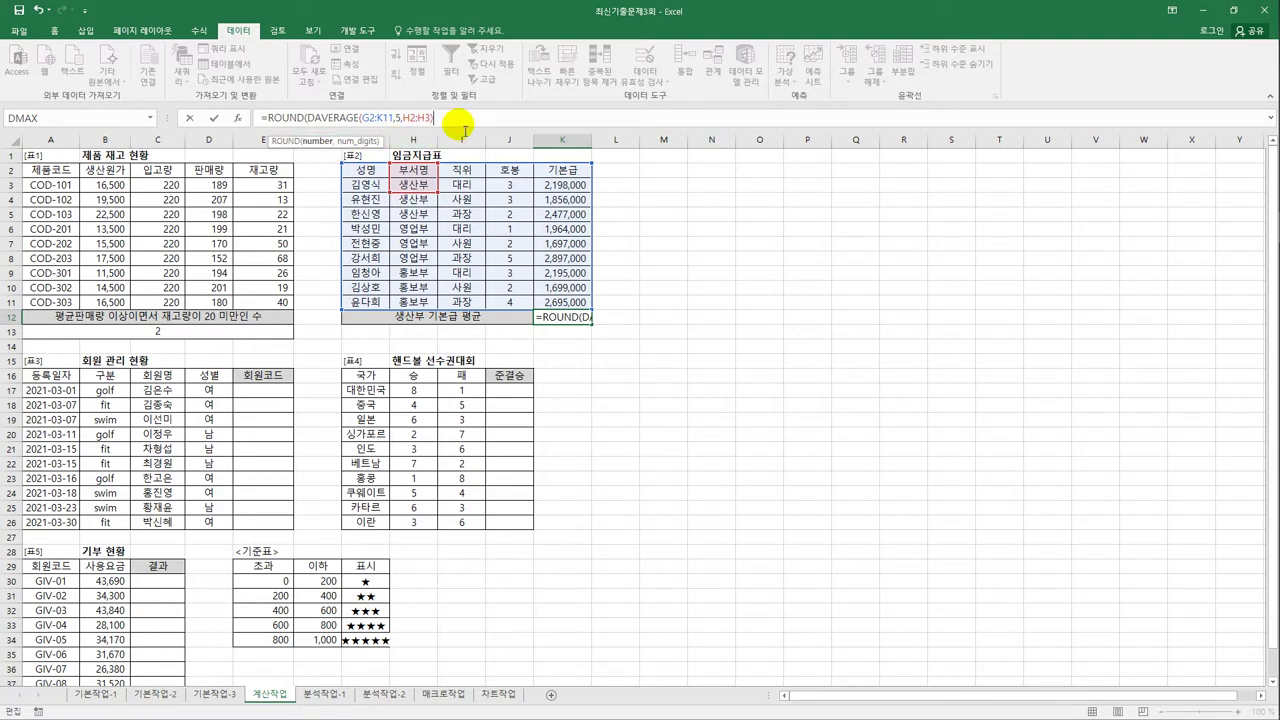
{"action": "type", "text": ",-1"}
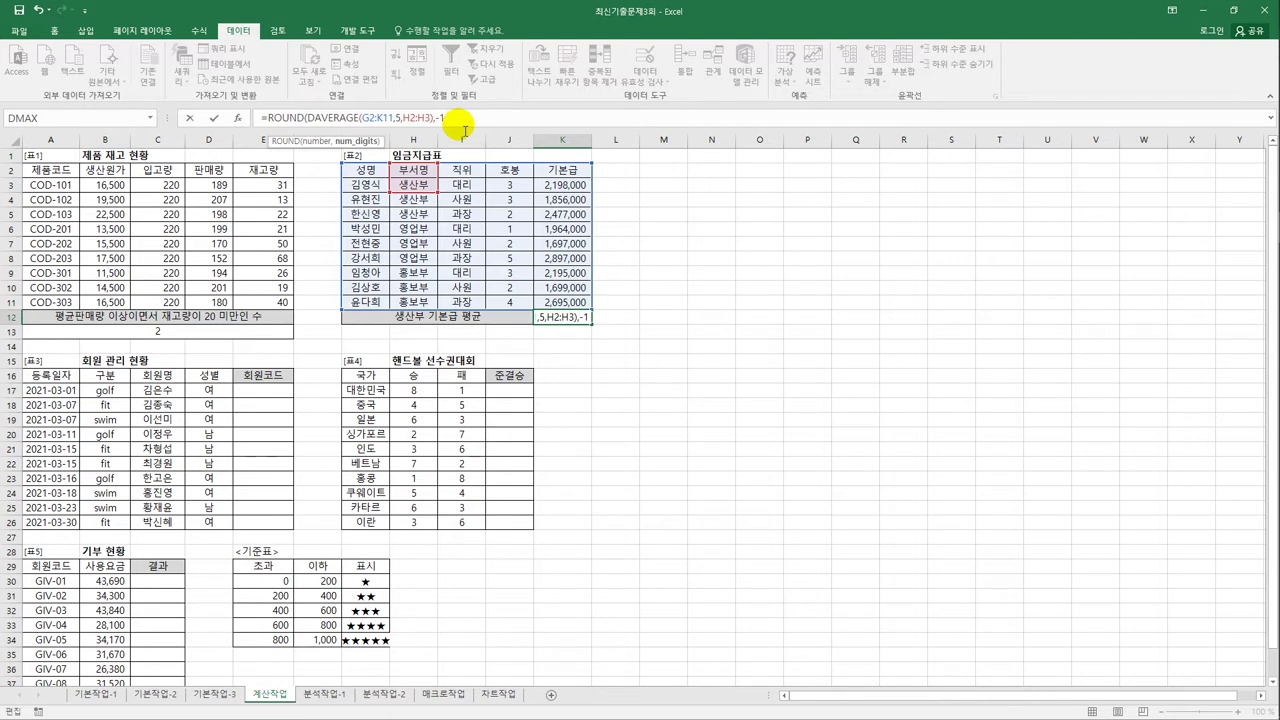
{"action": "key", "text": "BackSpace"}
{"action": "type", "text": "2"}
{"action": "key", "text": "BackSpace"}
{"action": "type", "text": "3)"}
{"action": "key", "text": "Return"}
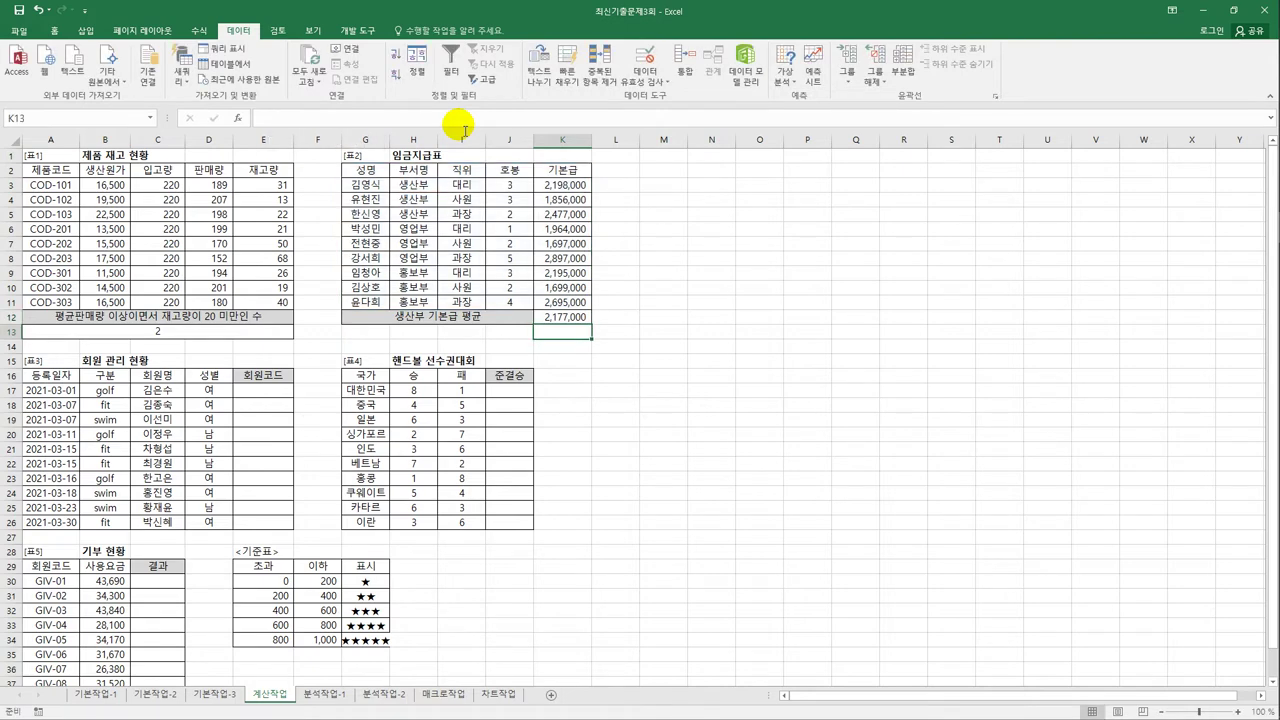
{"action": "left_click", "coordinate": [572, 318]}
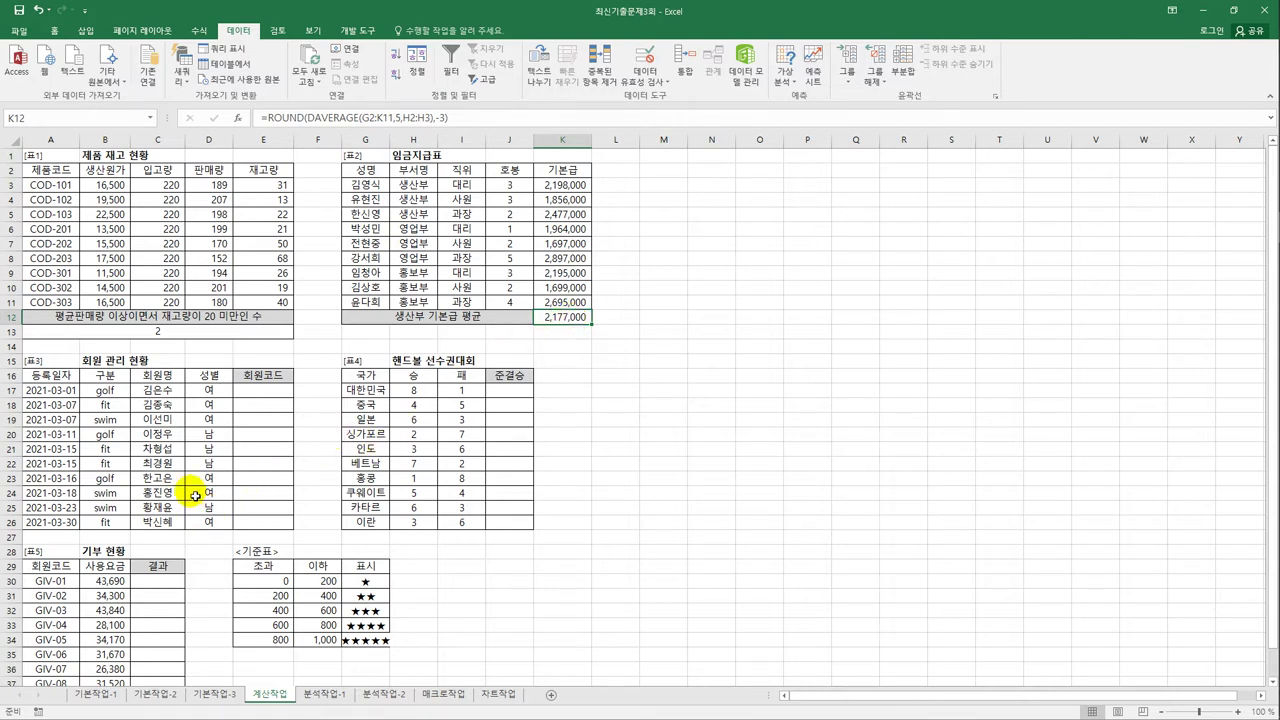
Step: Enter =PROPER(B17) in E17 of the 회원코드 column and fill it down to E26
{"action": "left_click_drag", "start_coordinate": [105, 390], "coordinate": [120, 523]}
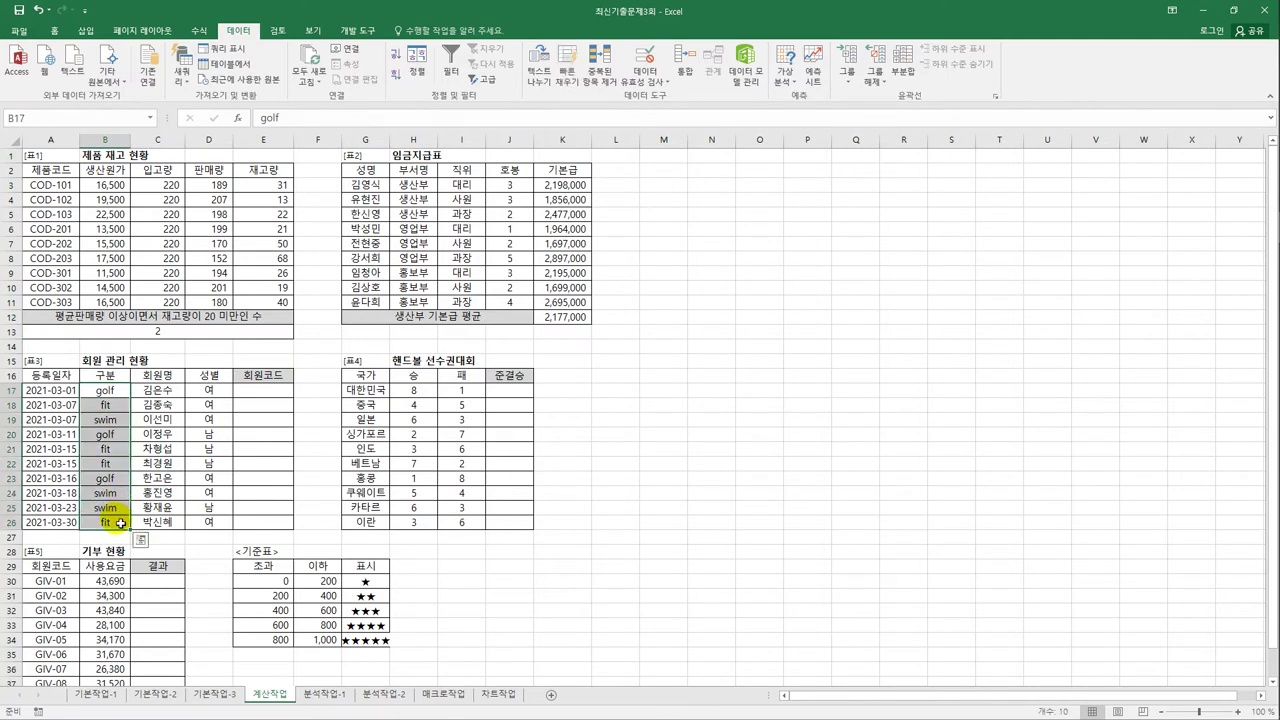
{"action": "left_click_drag", "start_coordinate": [61, 397], "coordinate": [52, 522]}
{"action": "left_click", "coordinate": [259, 390]}
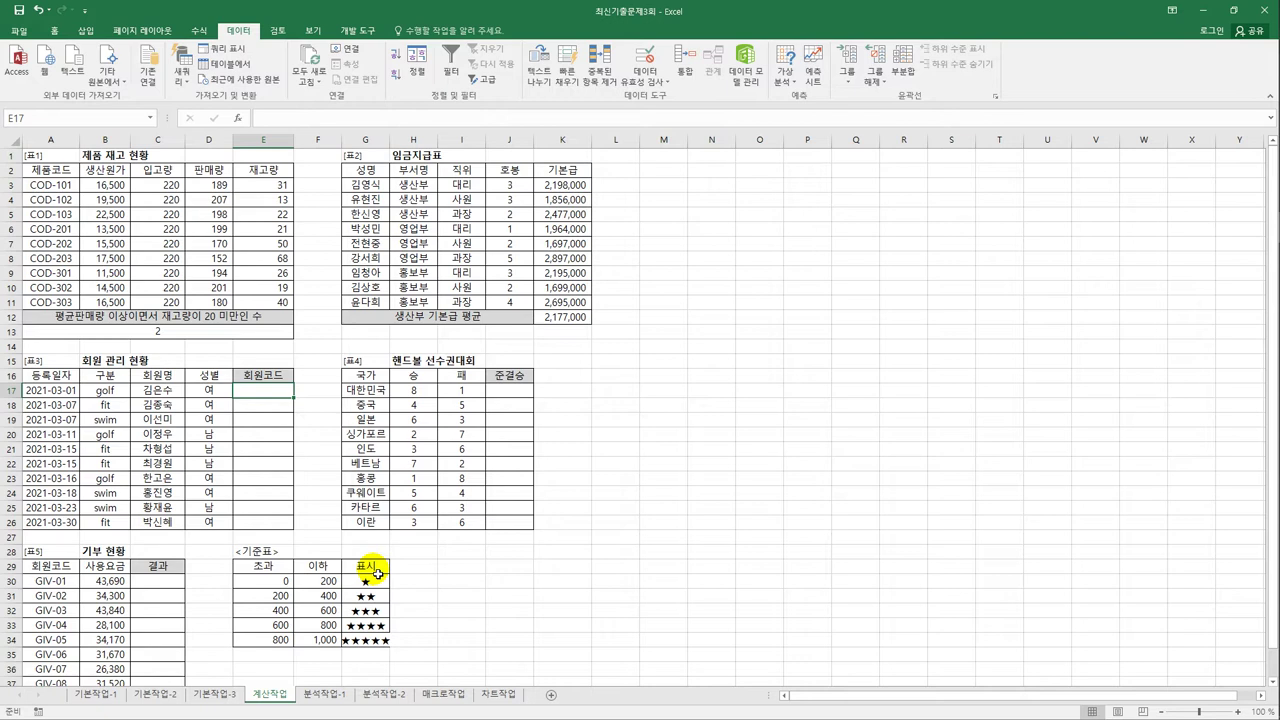
{"action": "type", "text": "="}
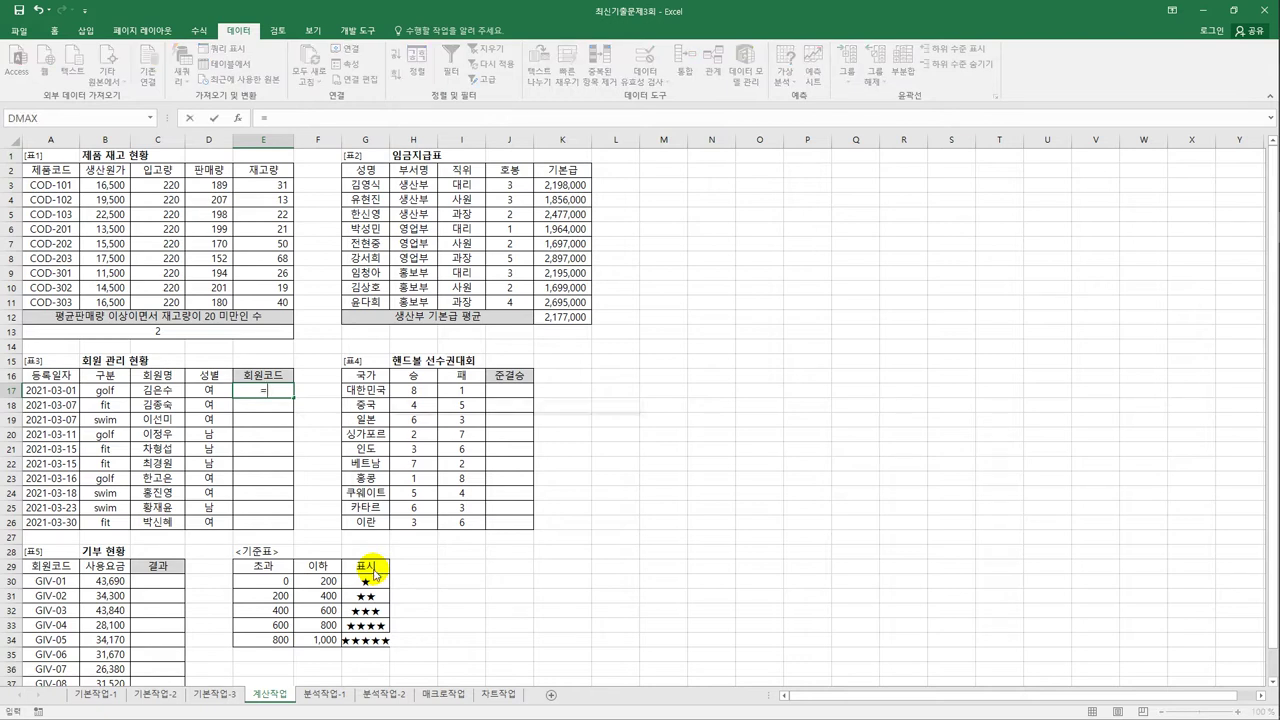
{"action": "type", "text": "pr"}
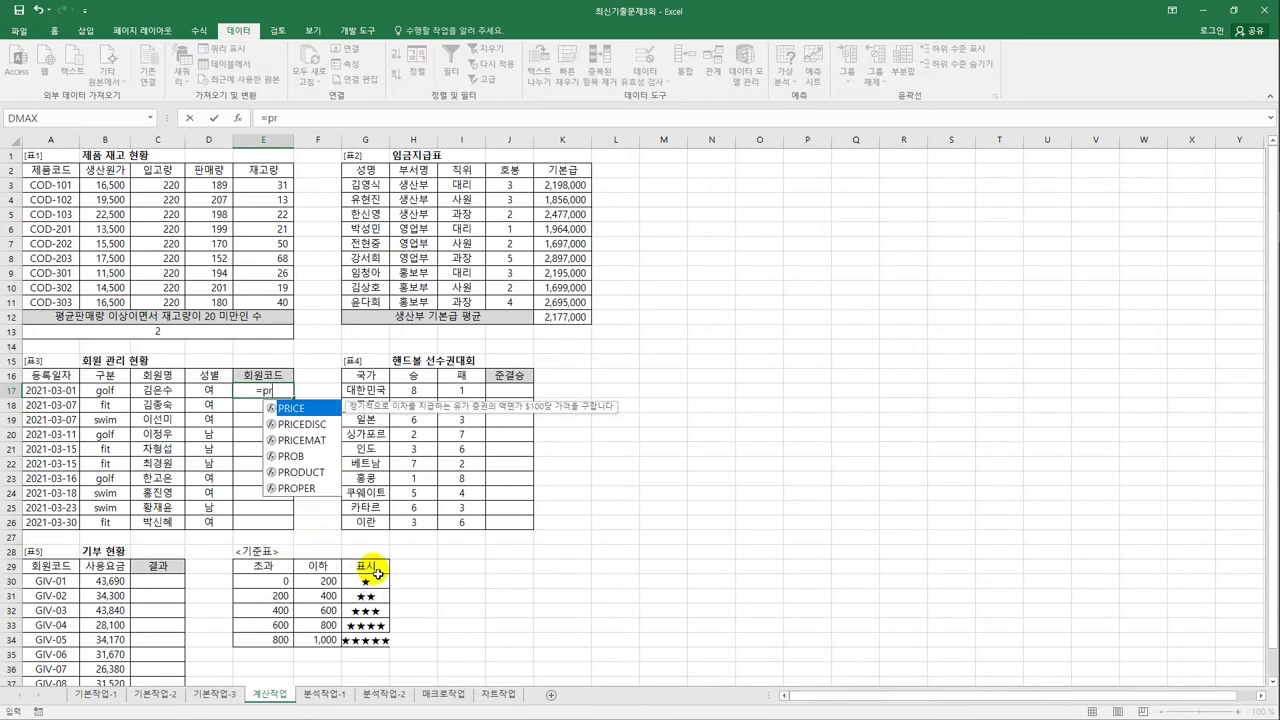
{"action": "type", "text": "o"}
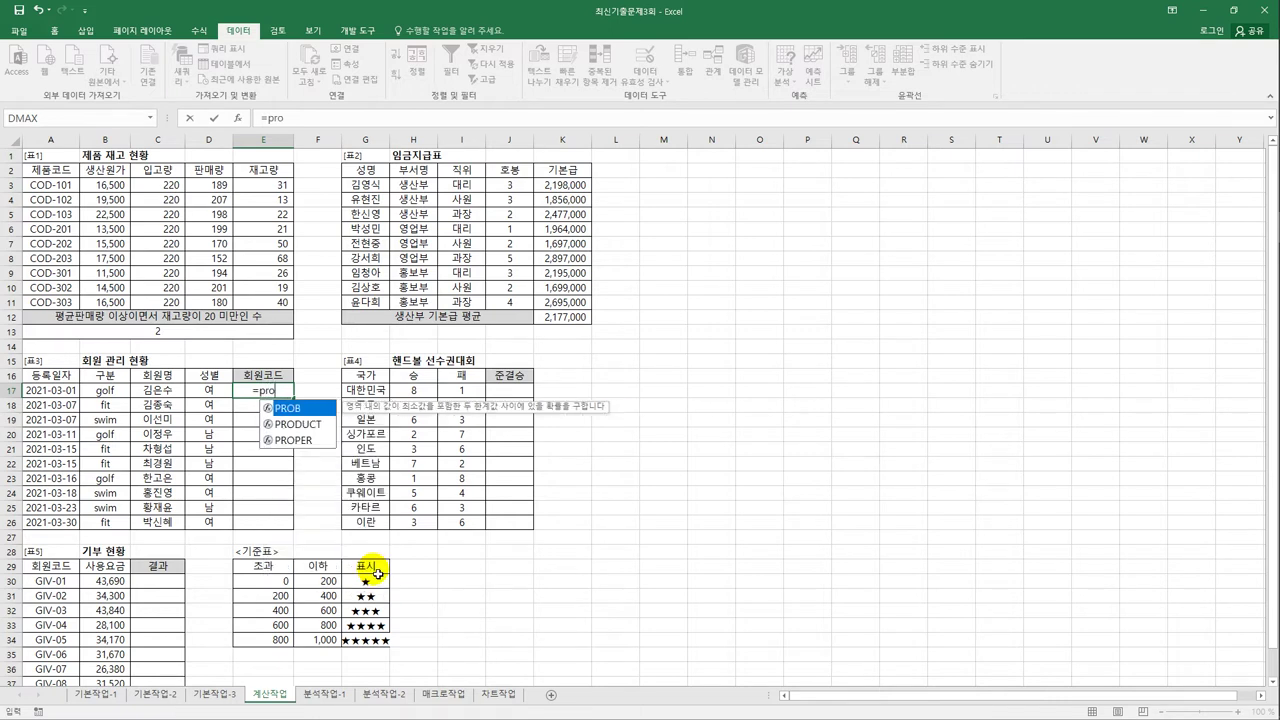
{"action": "key", "text": "Down"}
{"action": "key", "text": "Down"}
{"action": "key", "text": "Tab"}
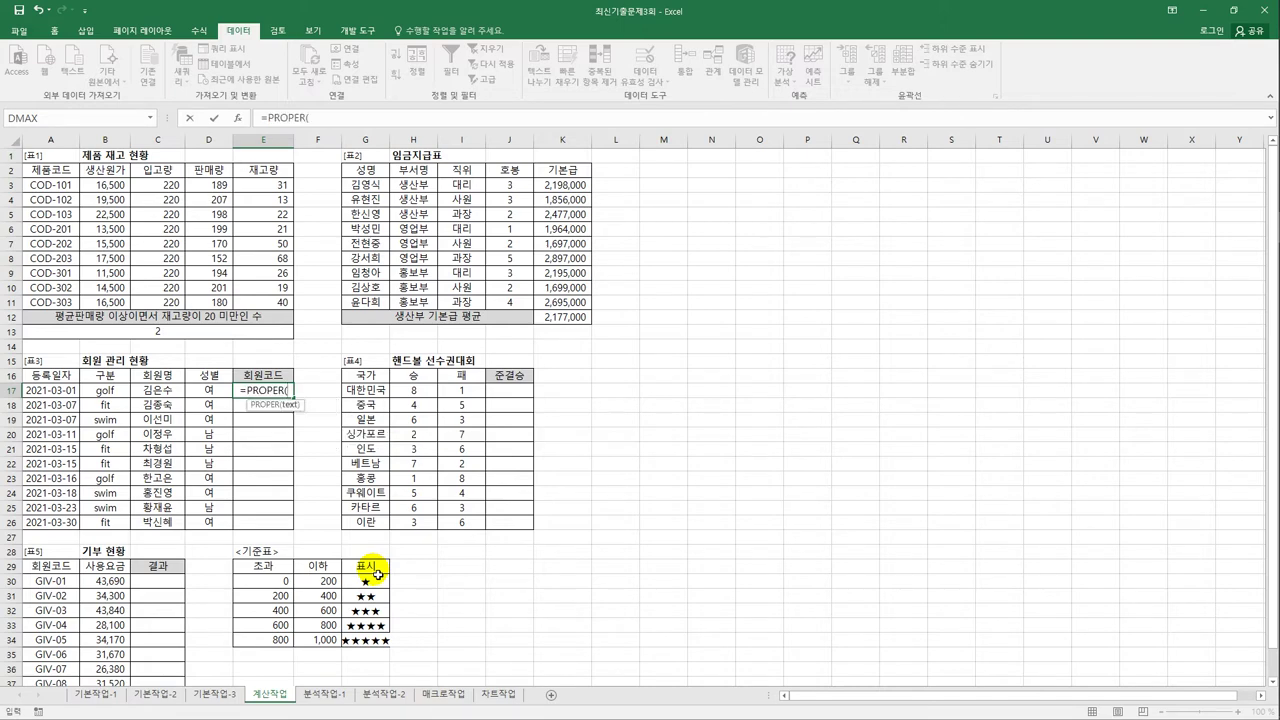
{"action": "left_click", "coordinate": [115, 397]}
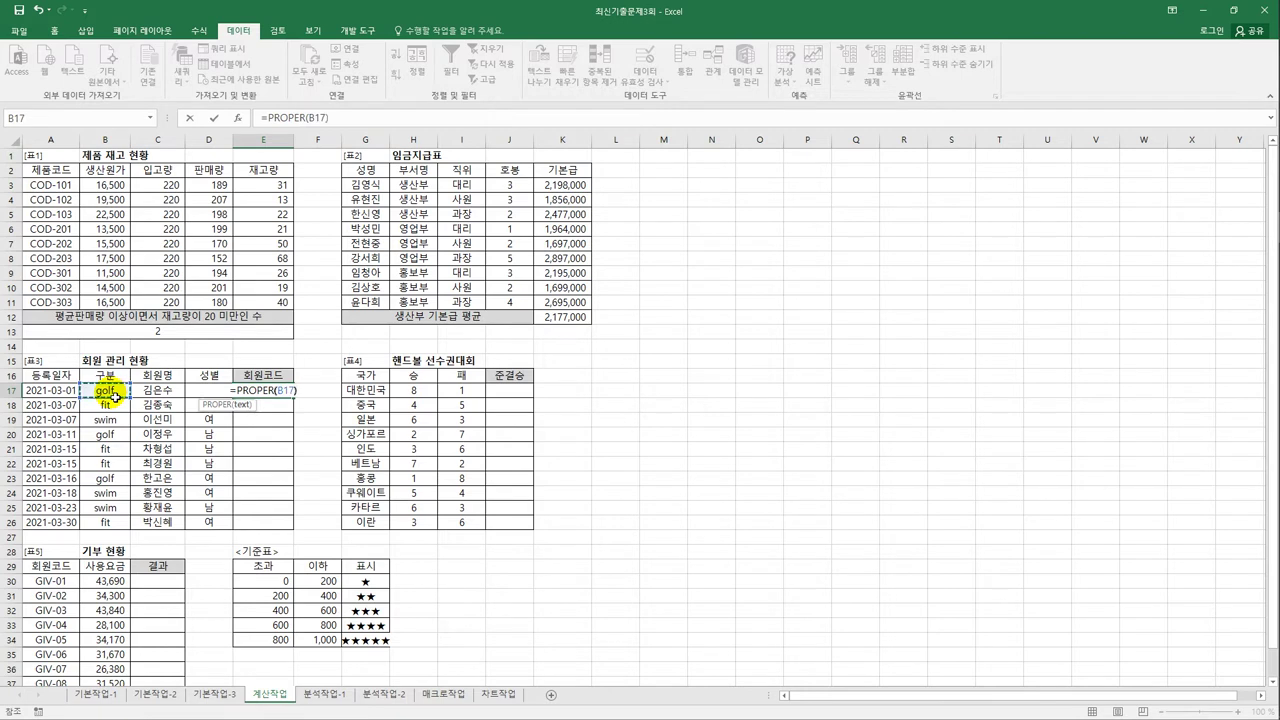
{"action": "key", "text": "Return"}
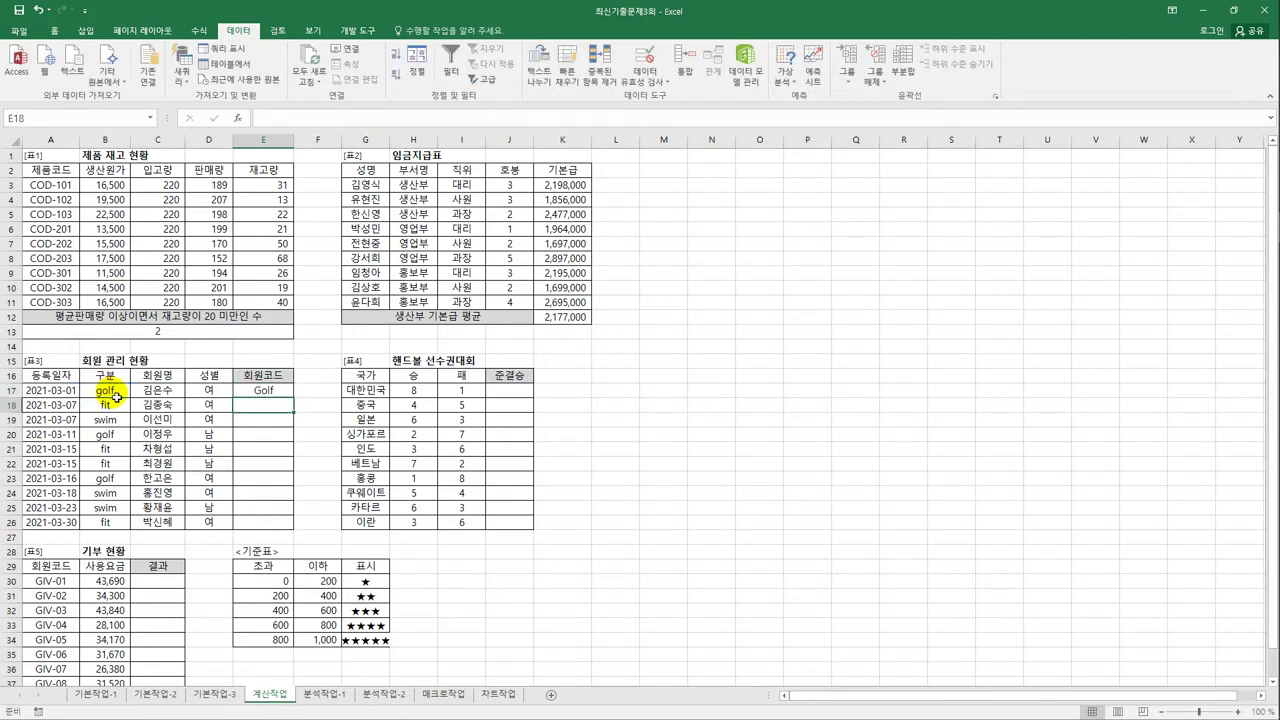
{"action": "left_click", "coordinate": [268, 389]}
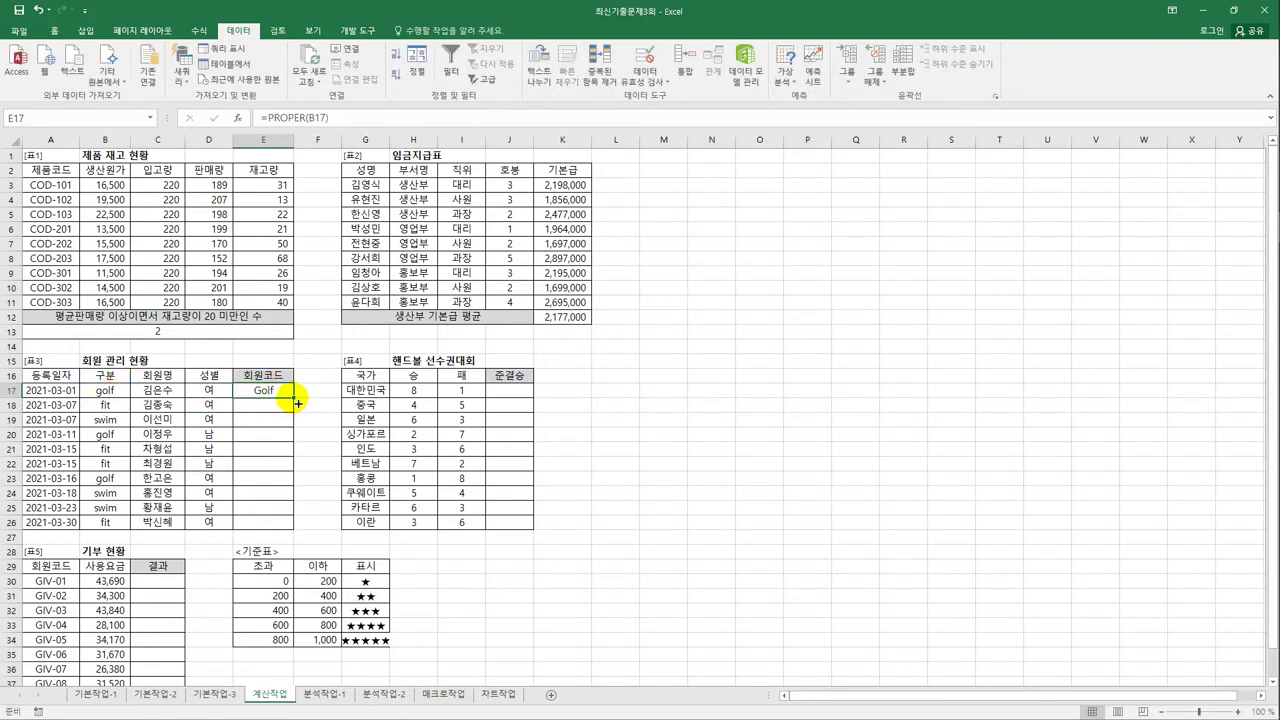
{"action": "left_click_drag", "start_coordinate": [297, 404], "coordinate": [297, 535]}
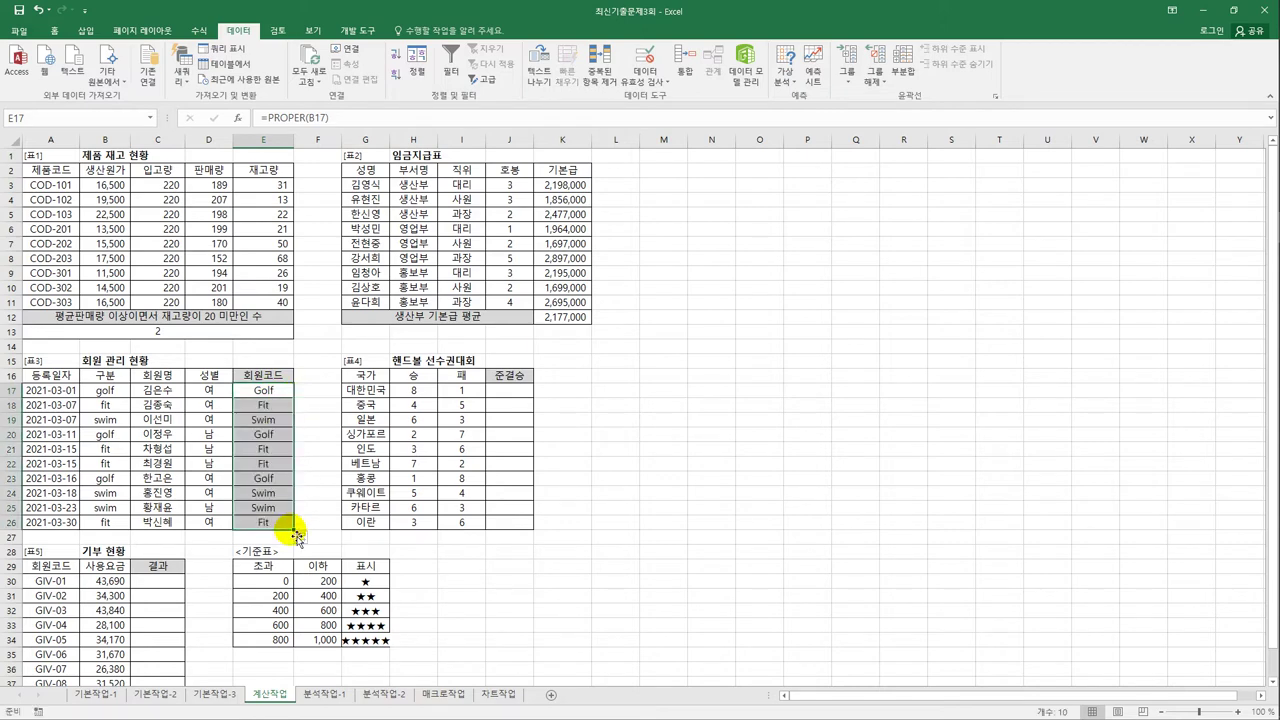
Step: Append &"-"&DAY(A17) to the PROPER formula in E17 and fill it down the 회원코드 column to E26
{"action": "left_click", "coordinate": [265, 392]}
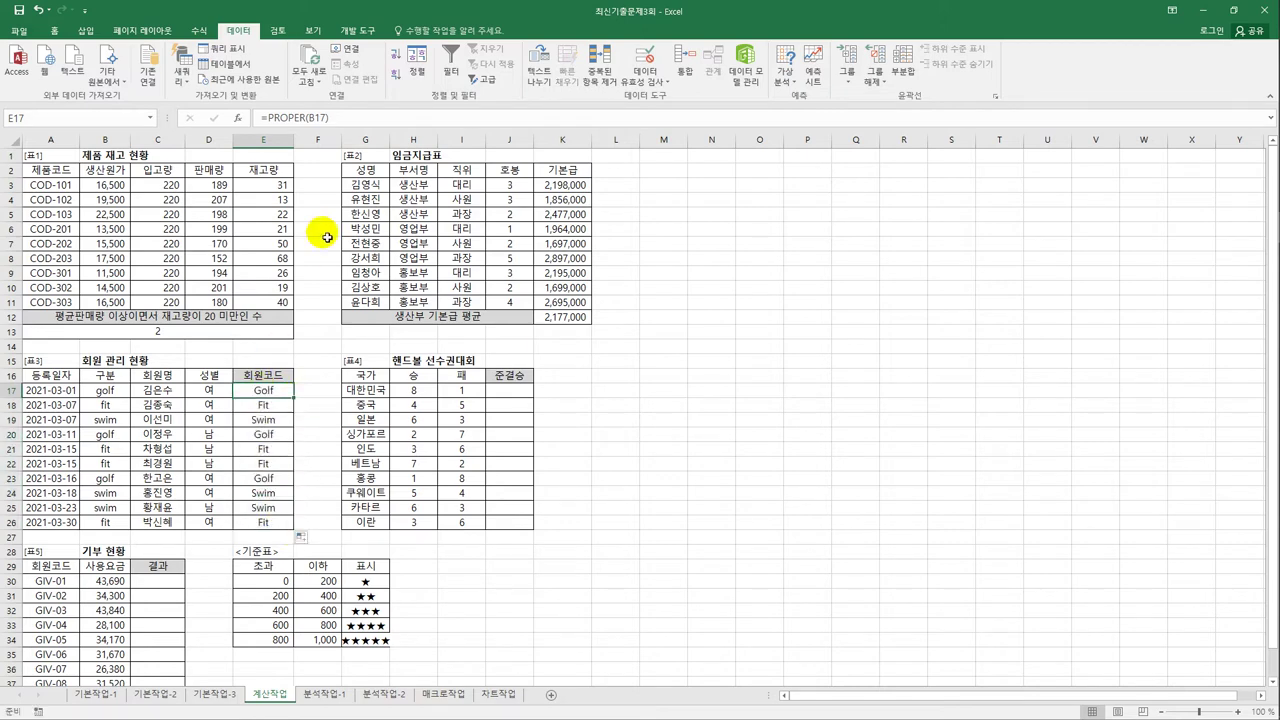
{"action": "left_click", "coordinate": [356, 121]}
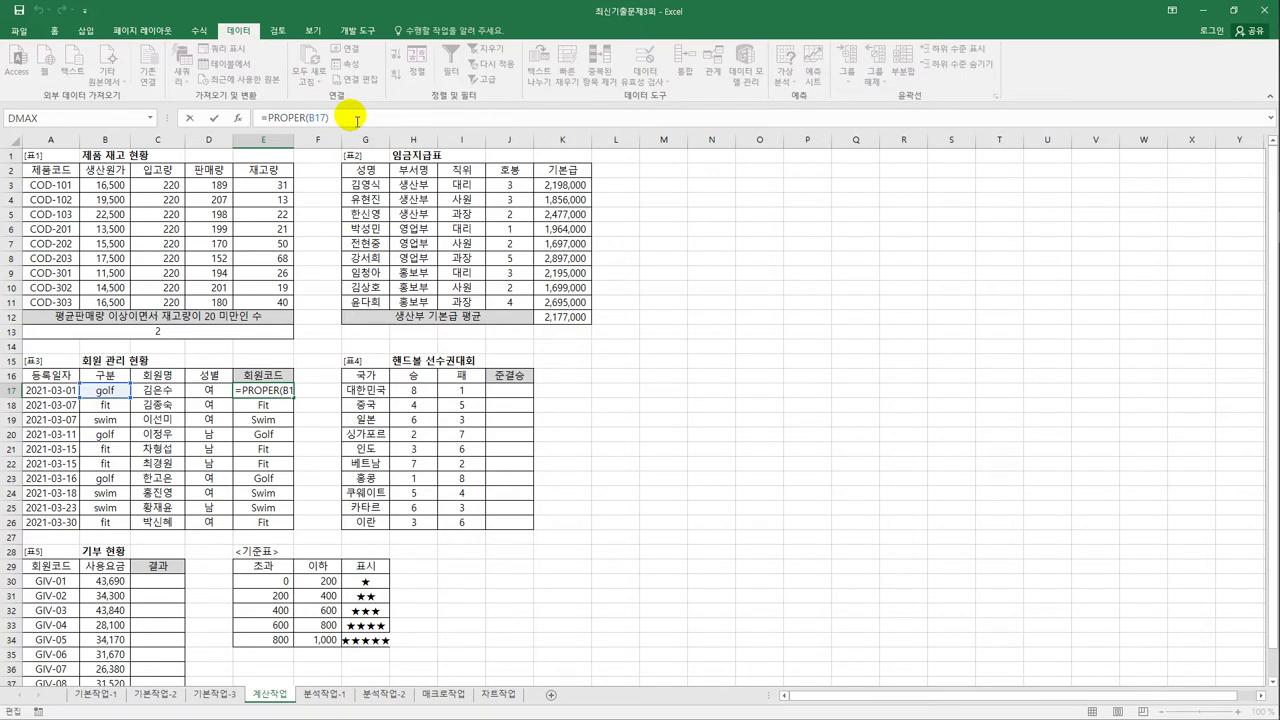
{"action": "type", "text": "&\"-\"&"}
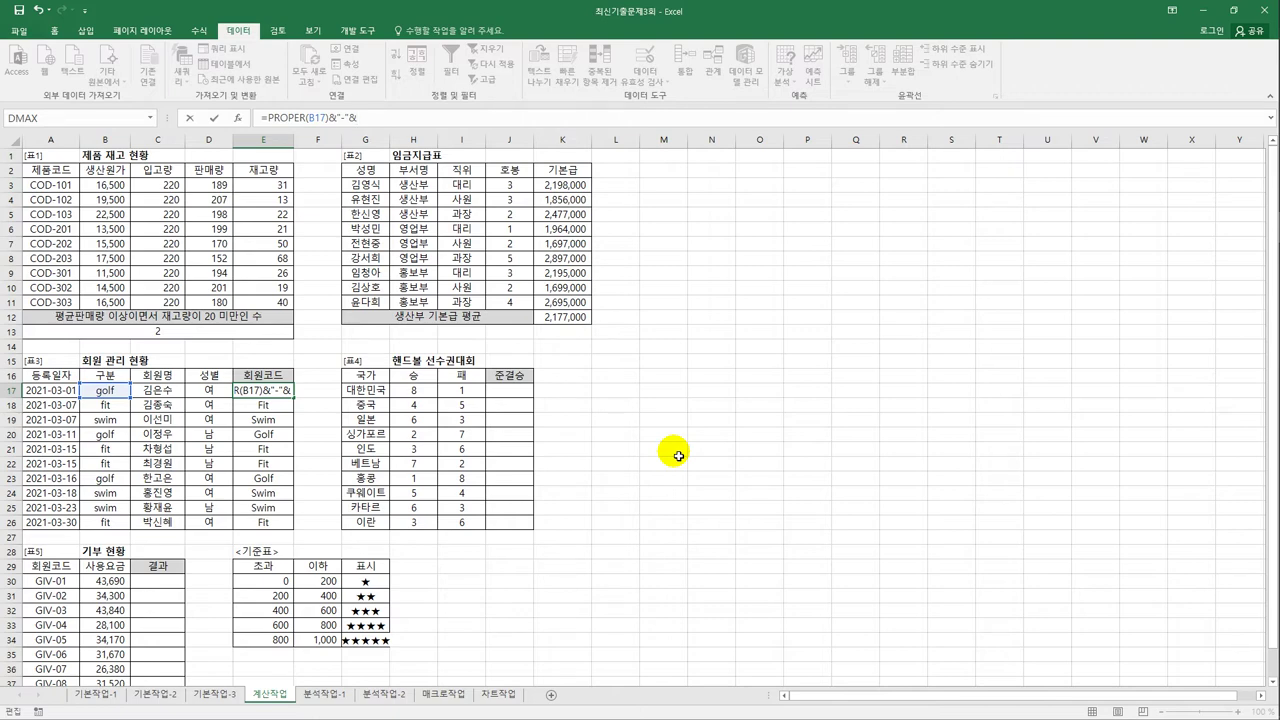
{"action": "type", "text": "day"}
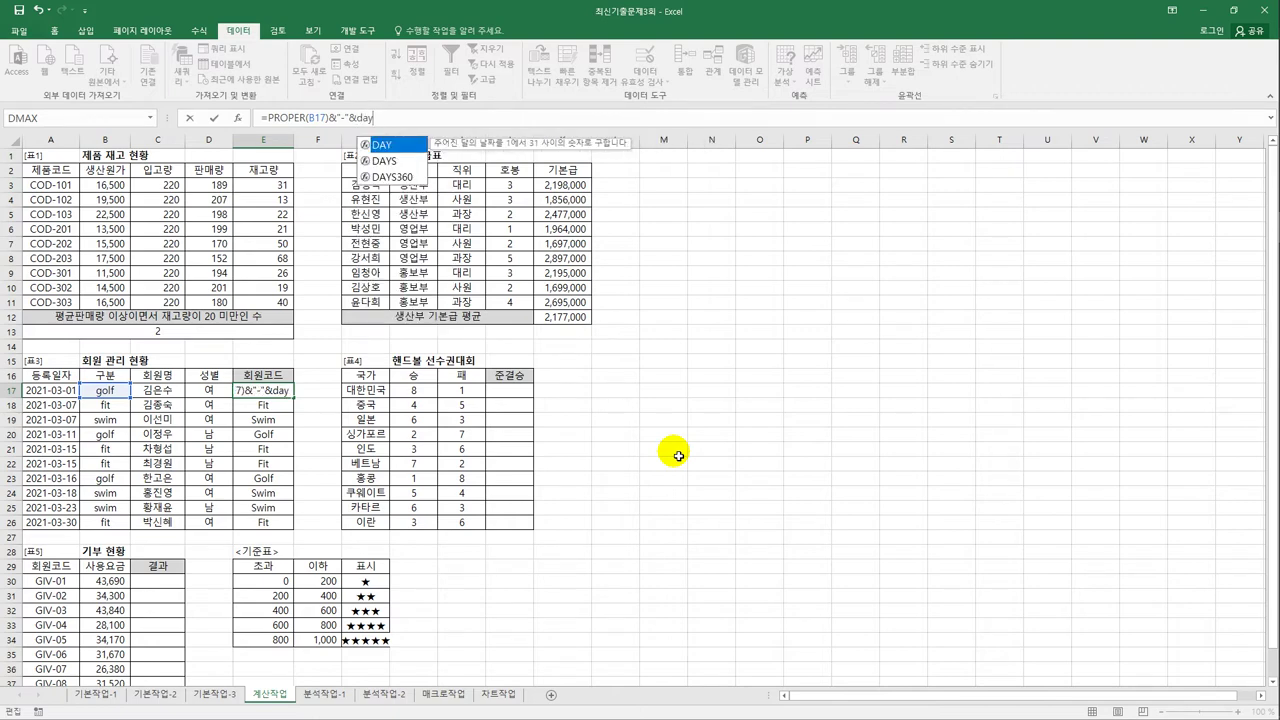
{"action": "key", "text": "Tab"}
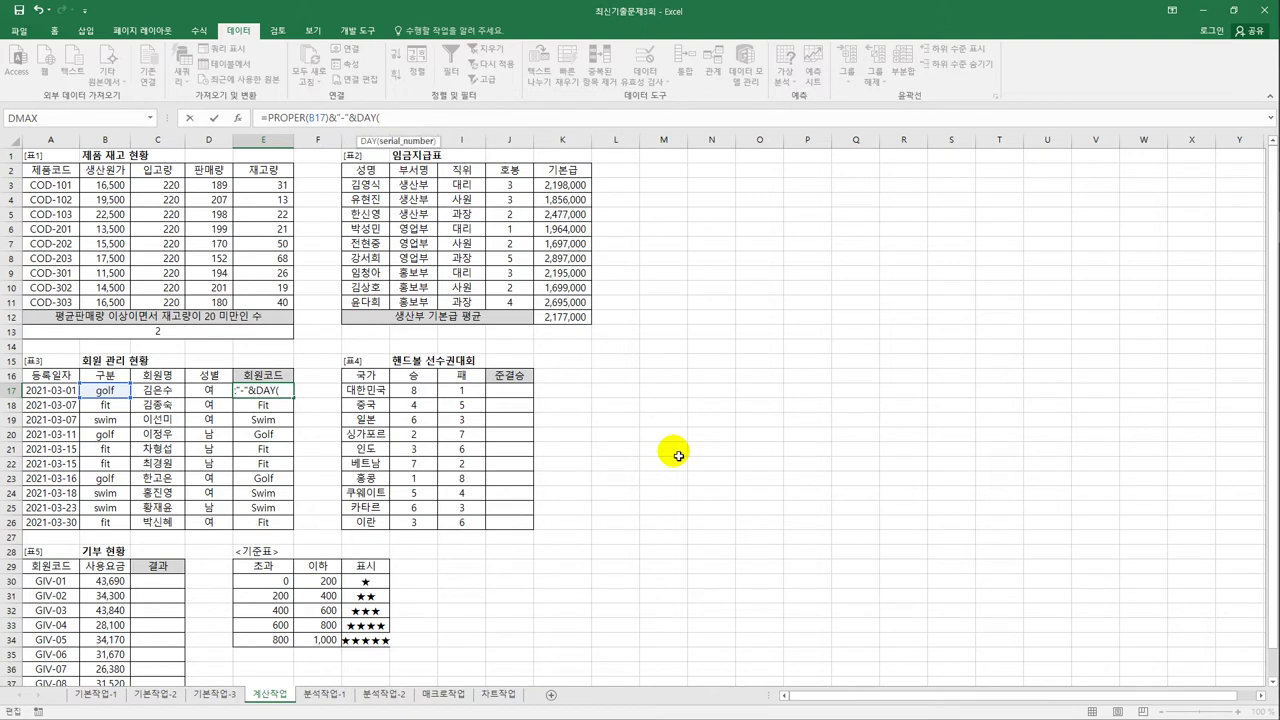
{"action": "left_click", "coordinate": [57, 392]}
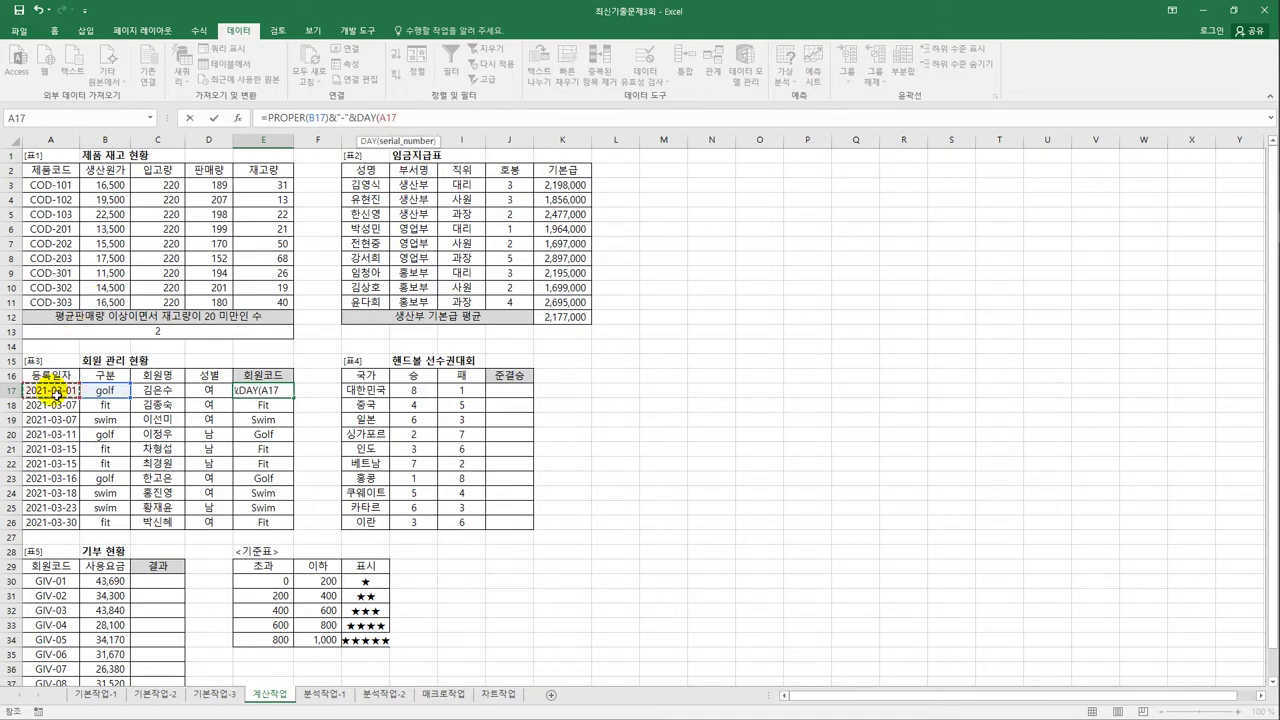
{"action": "key", "text": "Return"}
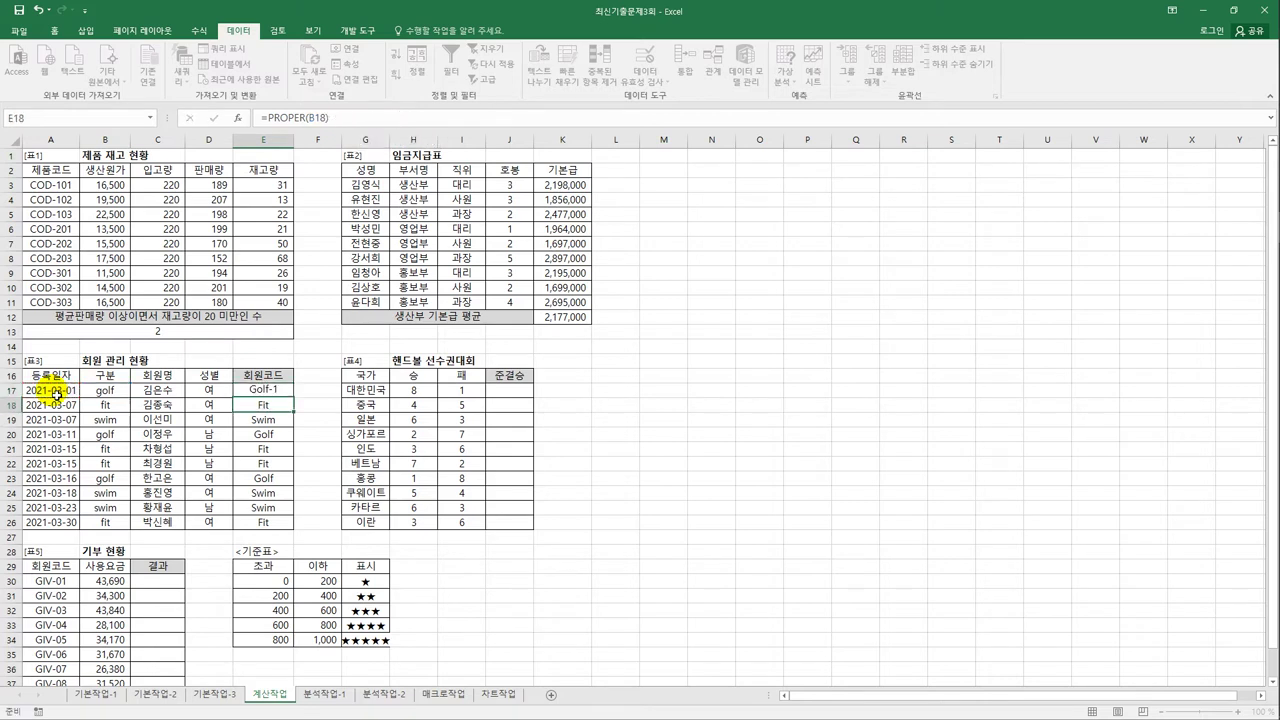
{"action": "left_click", "coordinate": [258, 391]}
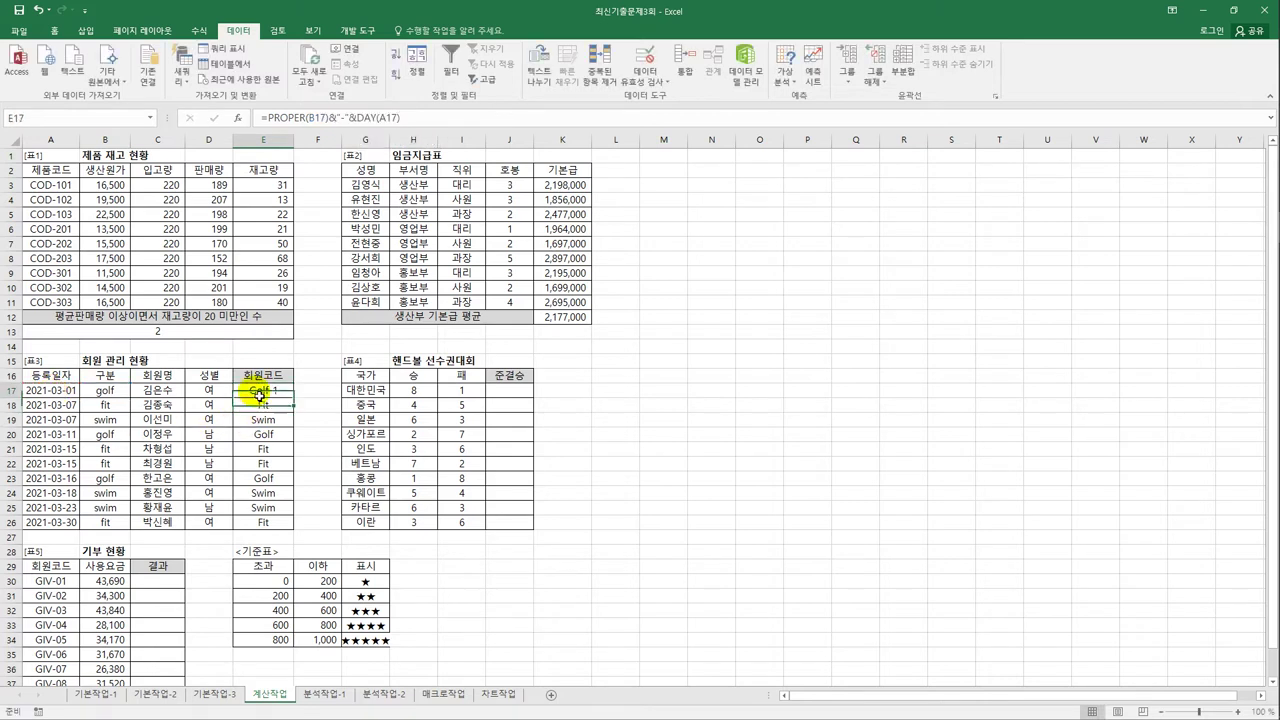
{"action": "left_click_drag", "start_coordinate": [292, 397], "coordinate": [297, 531]}
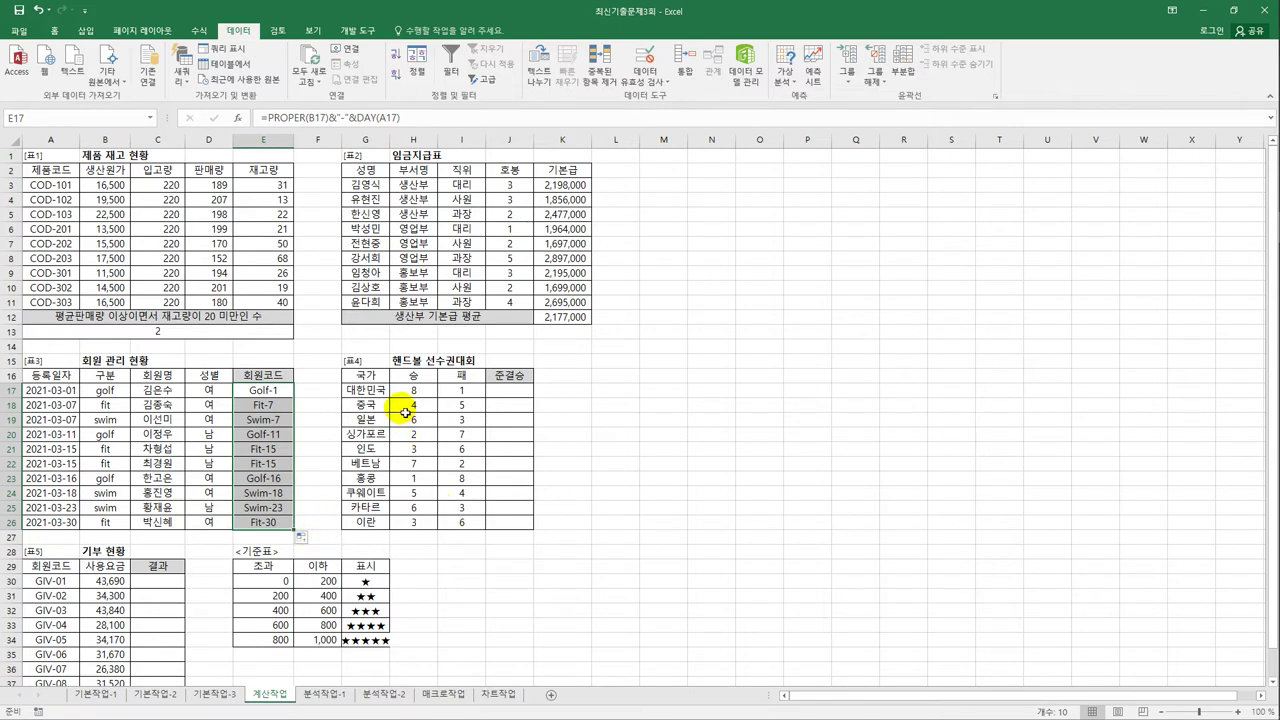
Step: Enter =LARGE($H$17:$H$26,3) in J17 of the 준결승 column and fill it down to J26
{"action": "left_click", "coordinate": [505, 391]}
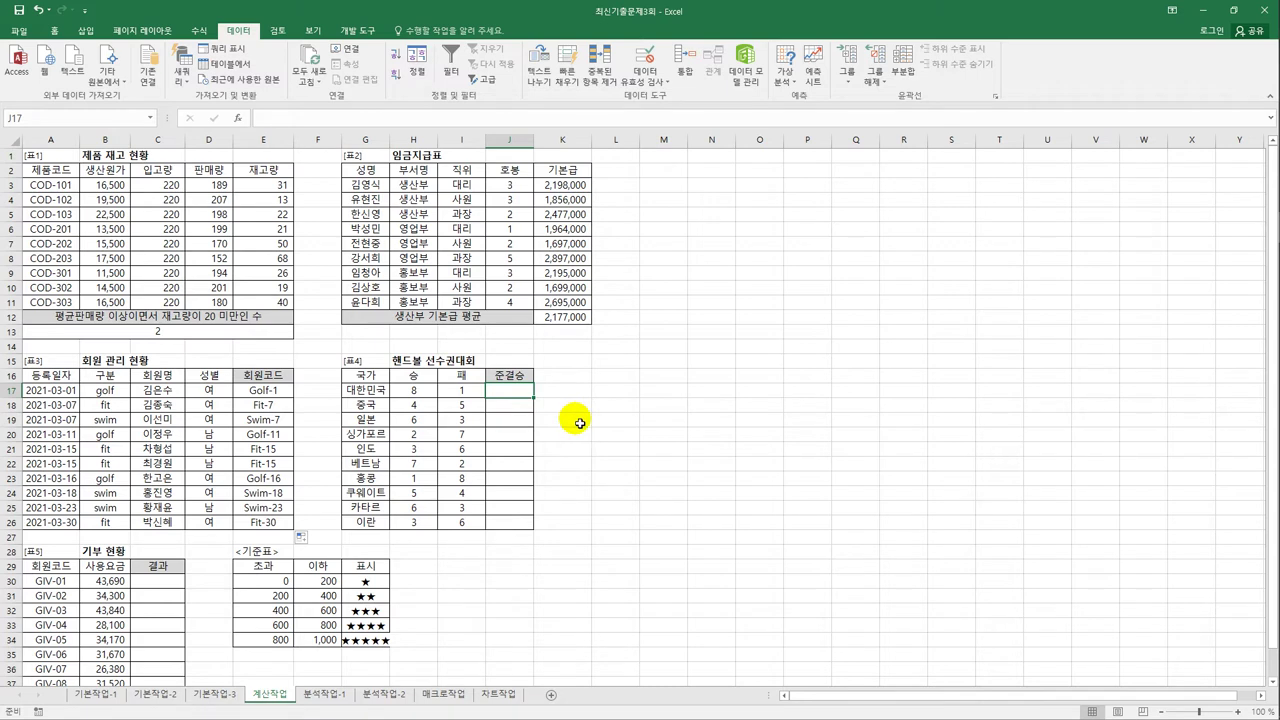
{"action": "type", "text": "=LARGE("}
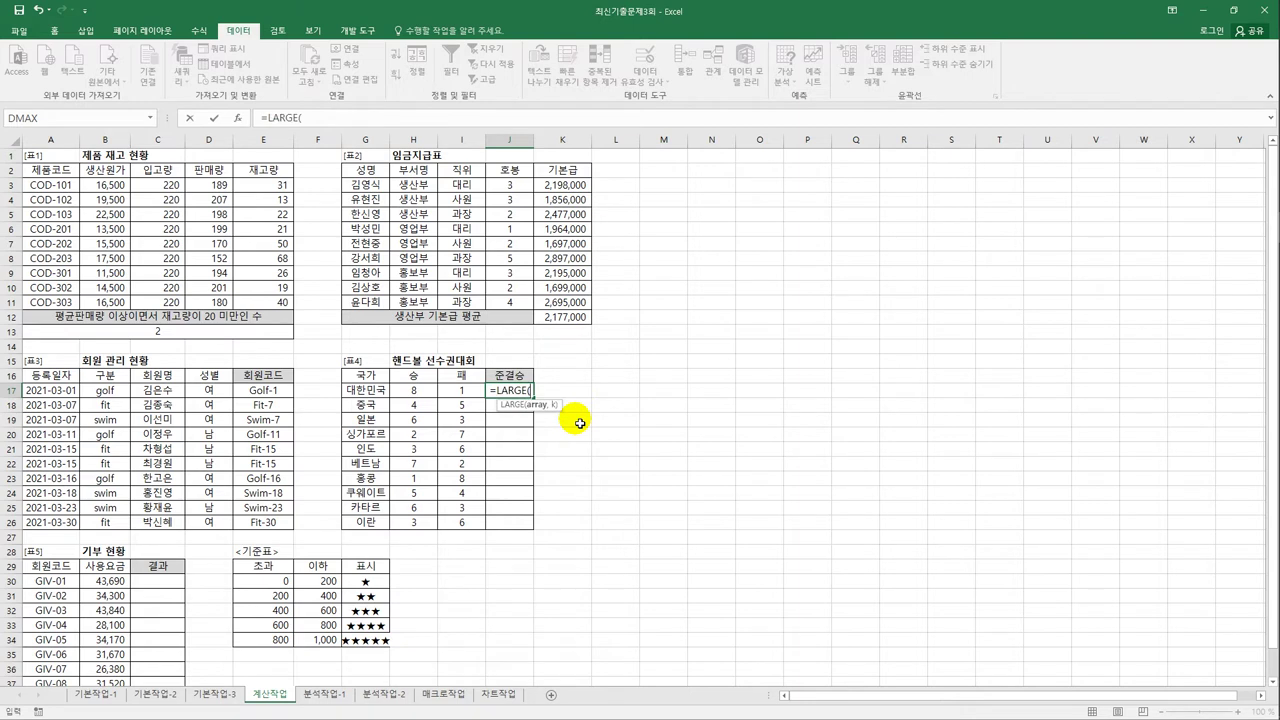
{"action": "left_click_drag", "start_coordinate": [413, 390], "coordinate": [426, 524]}
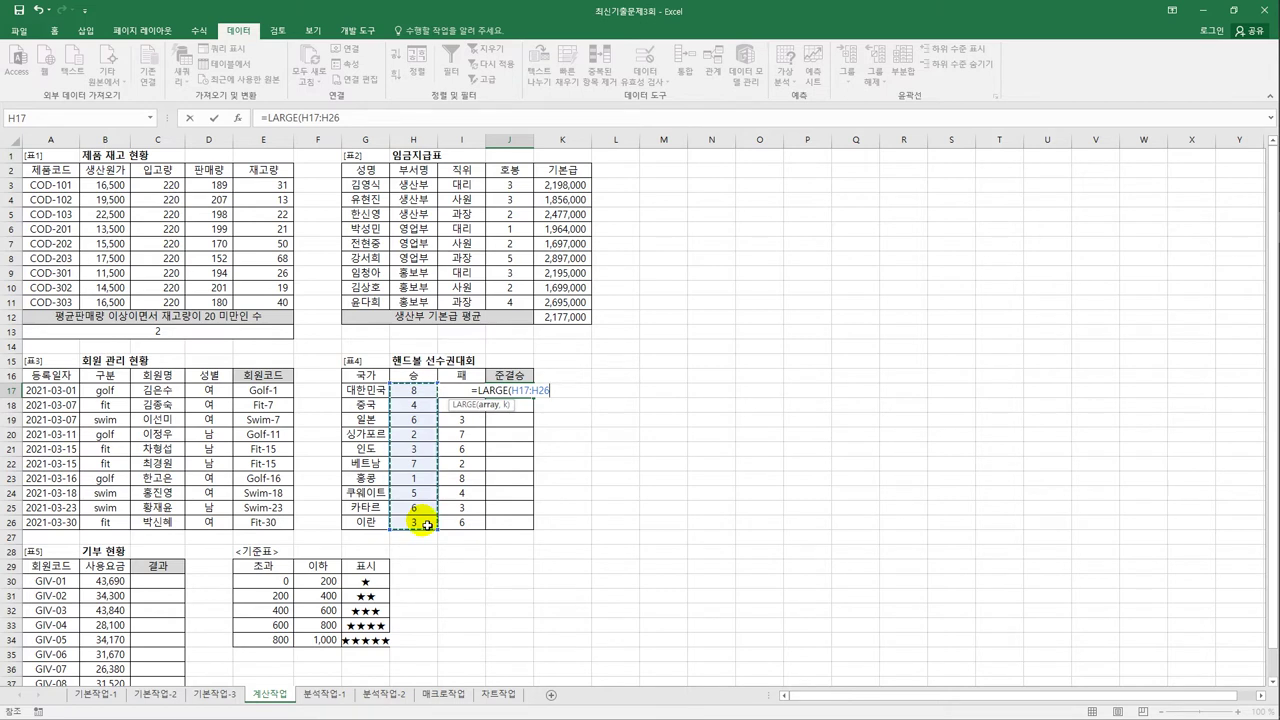
{"action": "key", "text": "F4"}
{"action": "type", "text": ","}
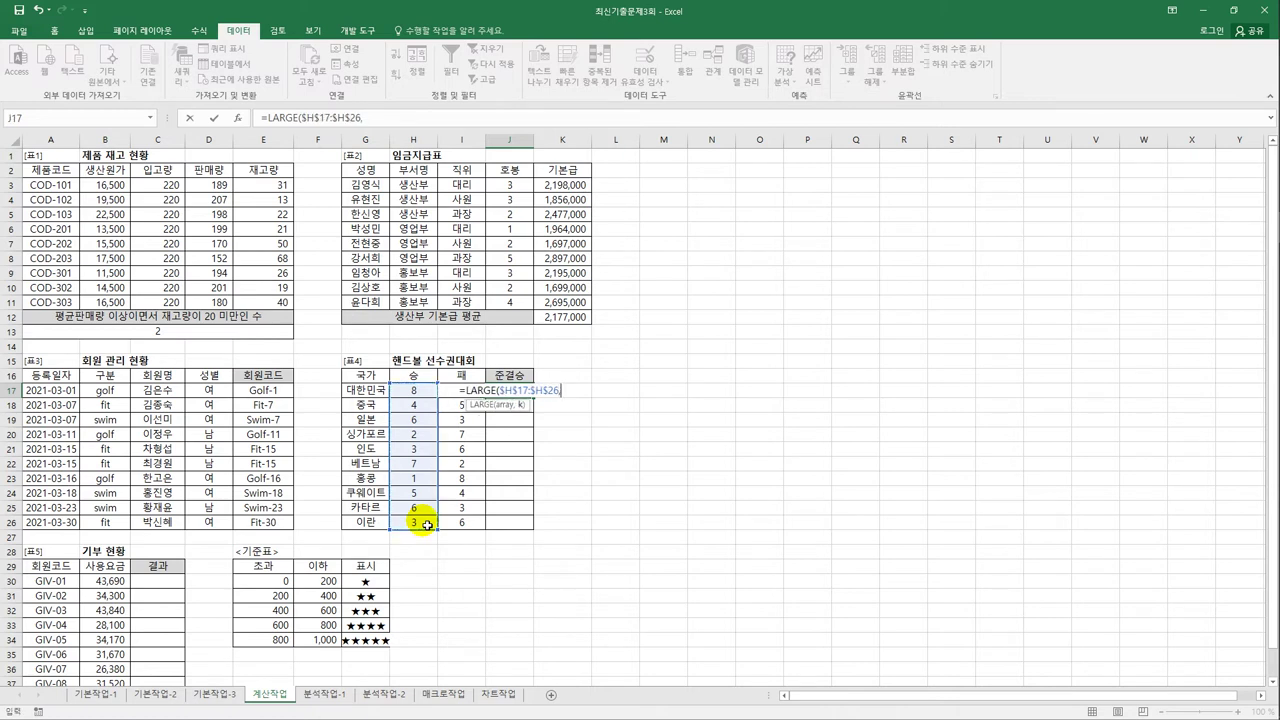
{"action": "type", "text": "3"}
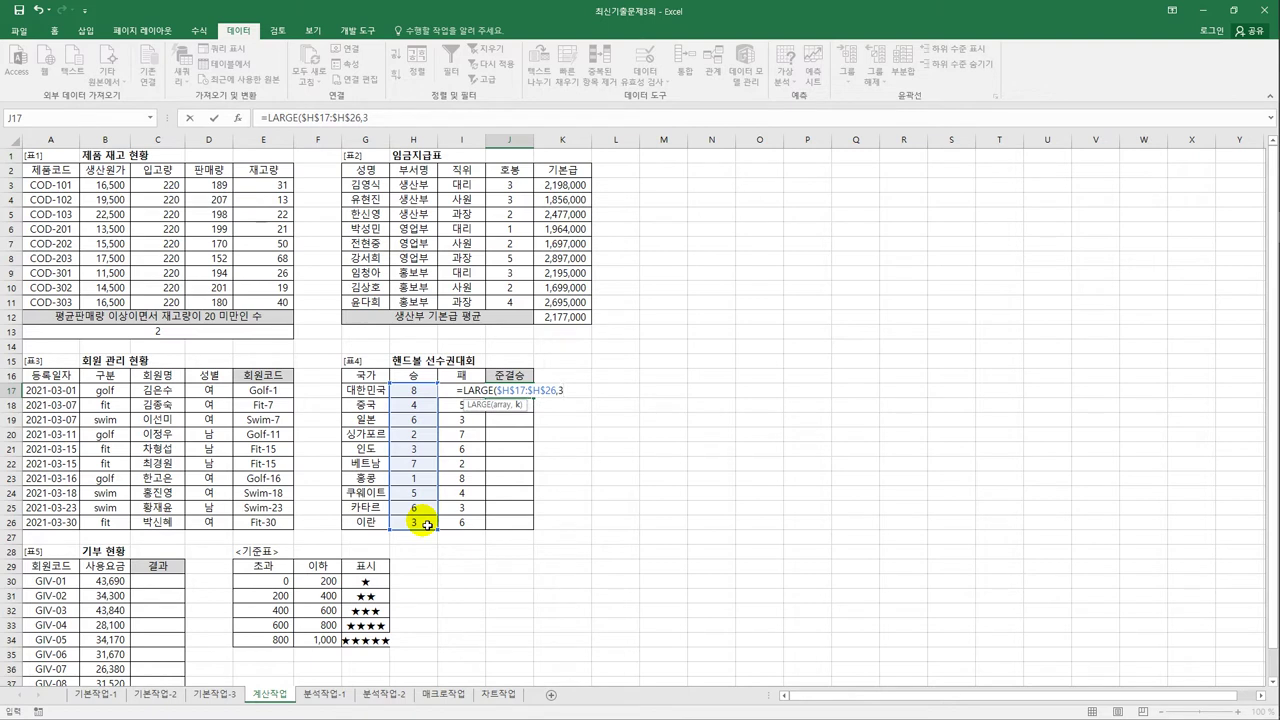
{"action": "key", "text": "Return"}
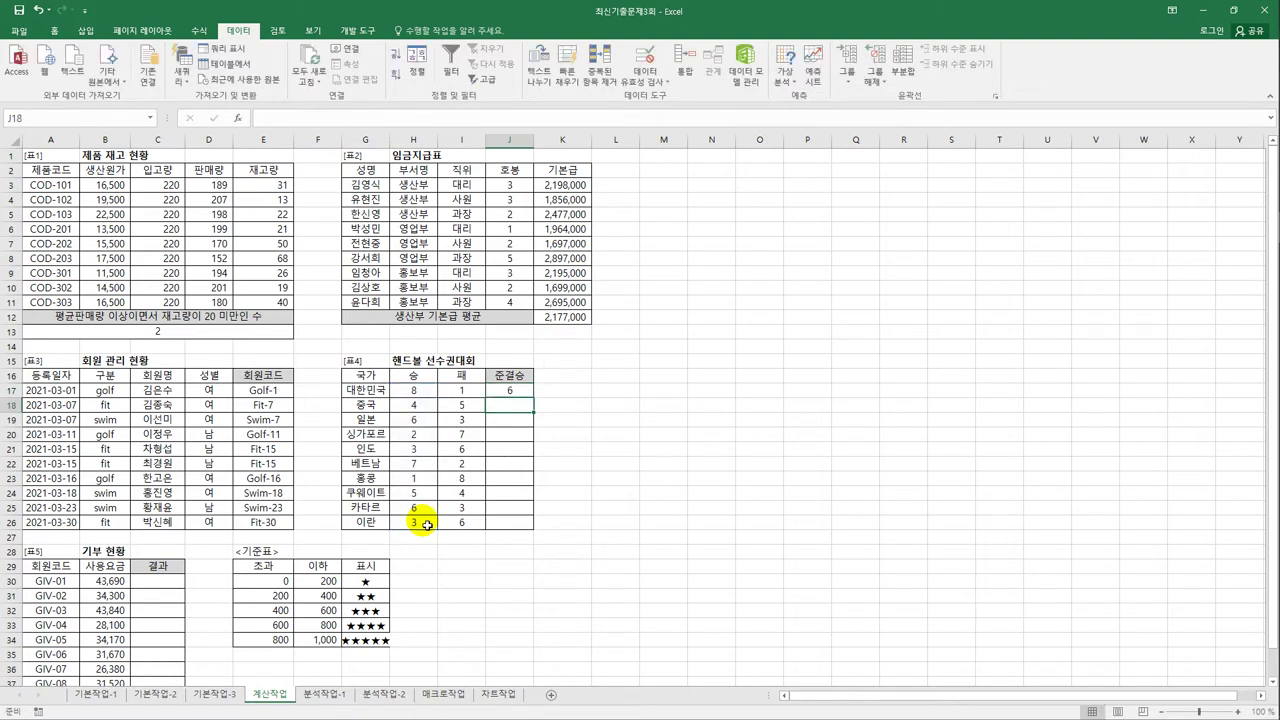
{"action": "left_click", "coordinate": [507, 391]}
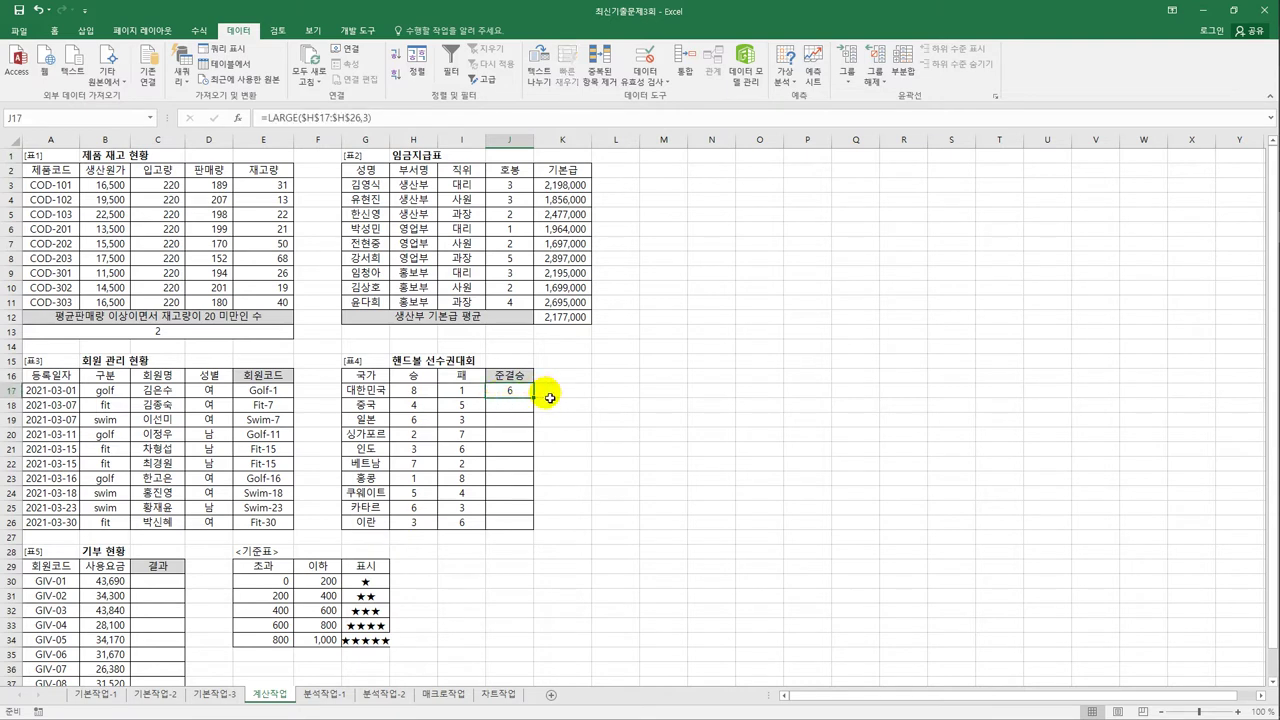
{"action": "left_click_drag", "start_coordinate": [533, 397], "coordinate": [530, 537]}
Step: Nest the LARGE formula in J17 inside an IF function with H17>=LARGE($H$17:$H$26,3) as the logical test
{"action": "left_click", "coordinate": [522, 397]}
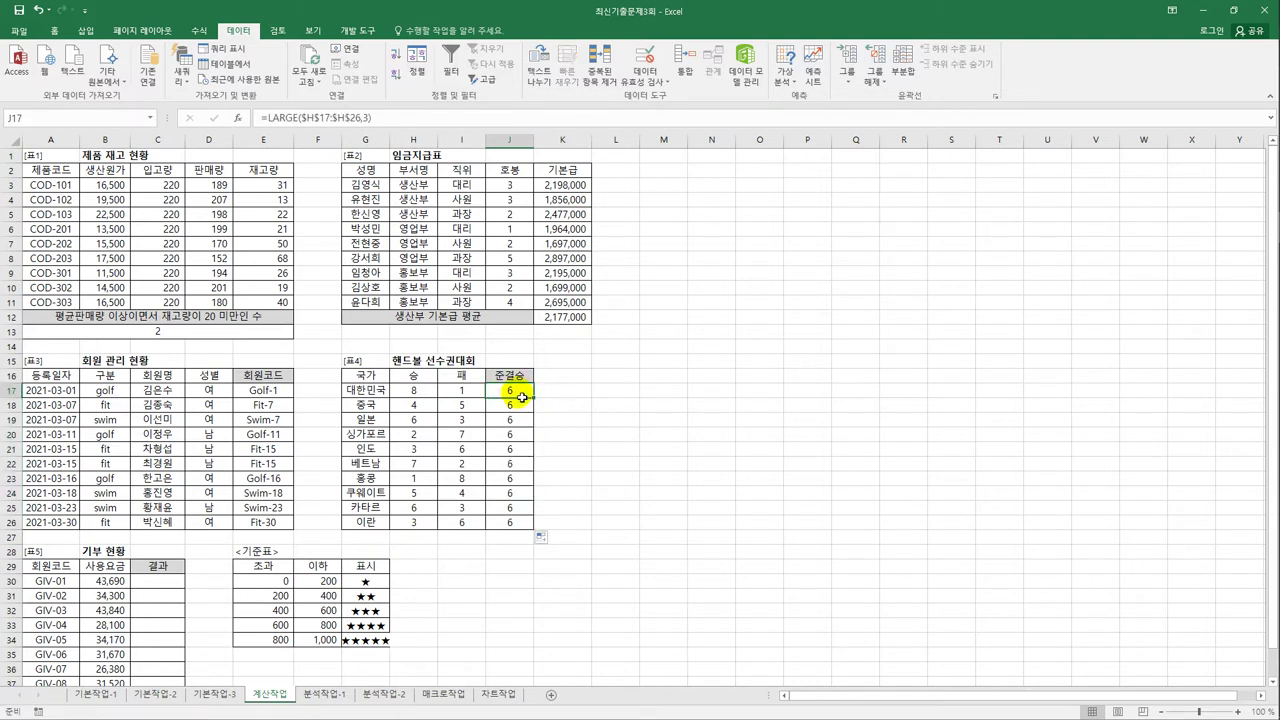
{"action": "left_click", "coordinate": [267, 118]}
{"action": "type", "text": "I"}
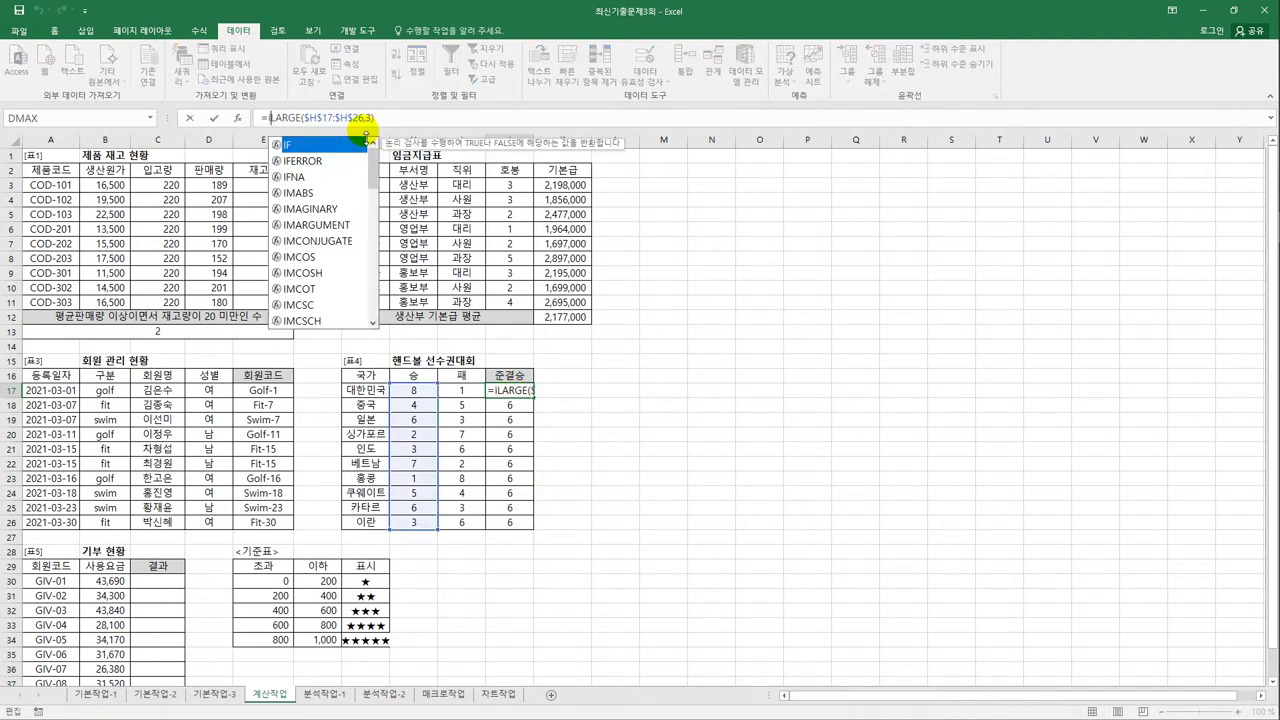
{"action": "key", "text": "Tab"}
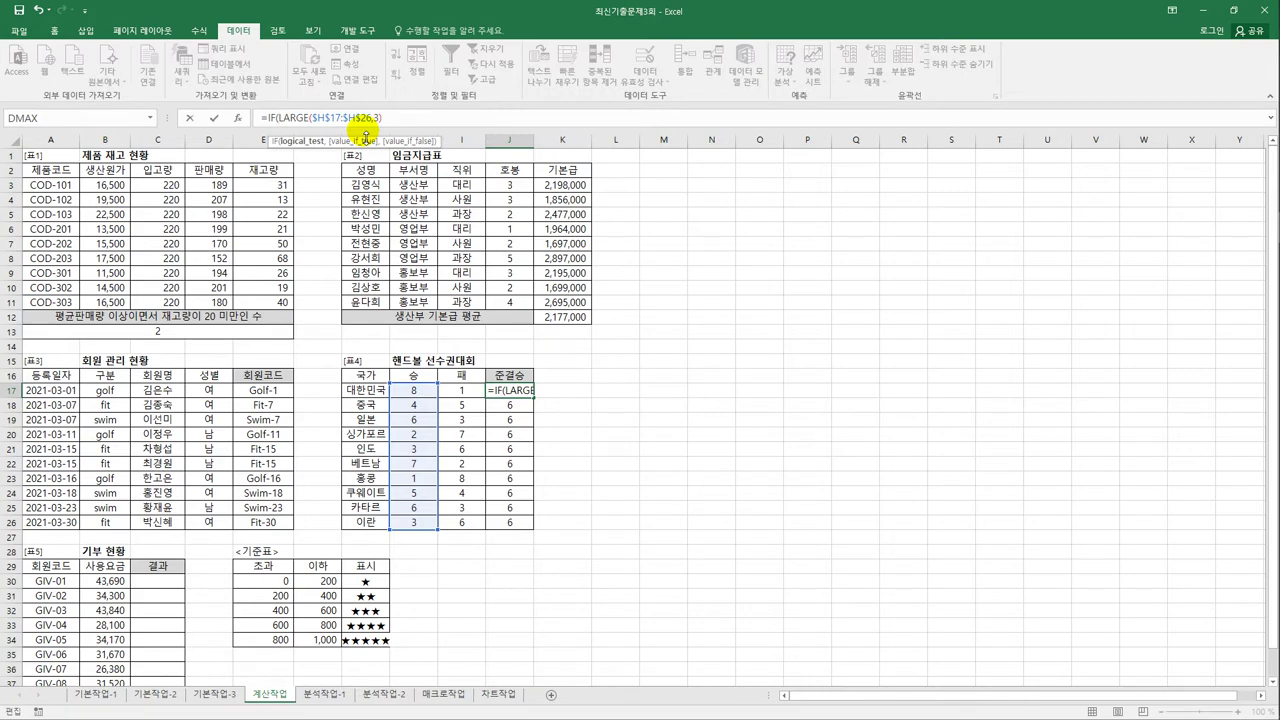
{"action": "left_click", "coordinate": [414, 390]}
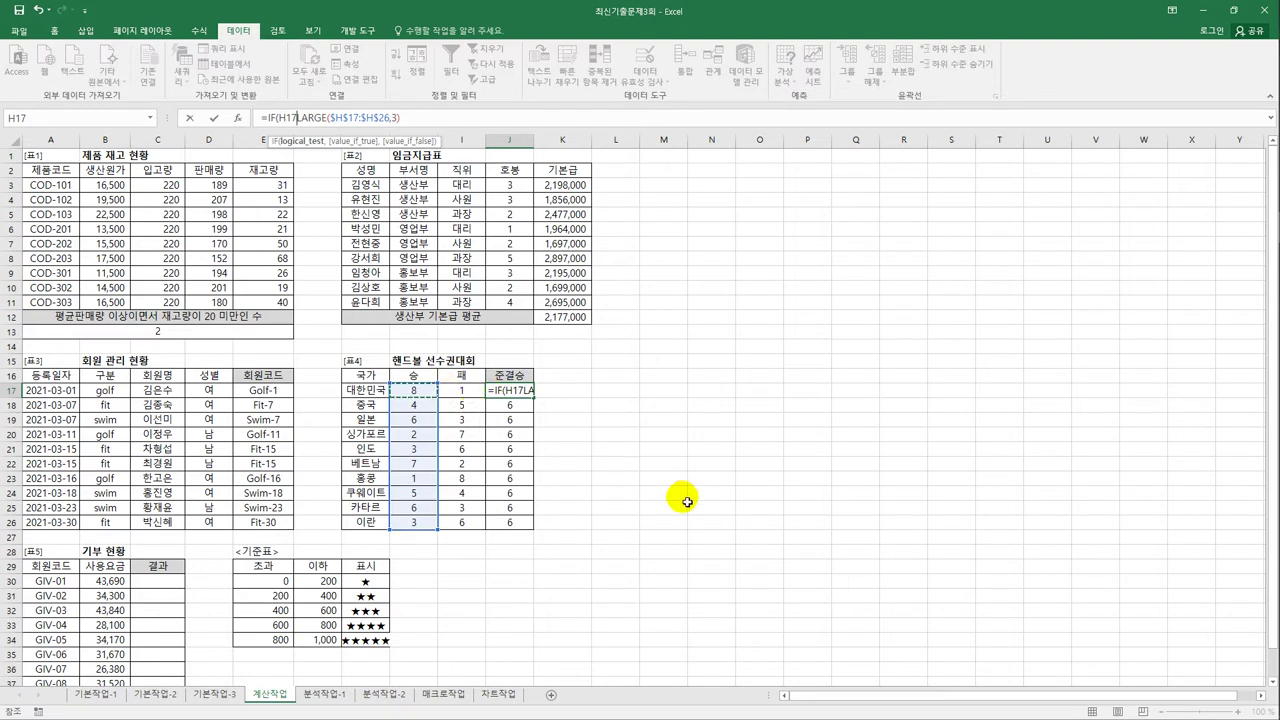
{"action": "type", "text": ">"}
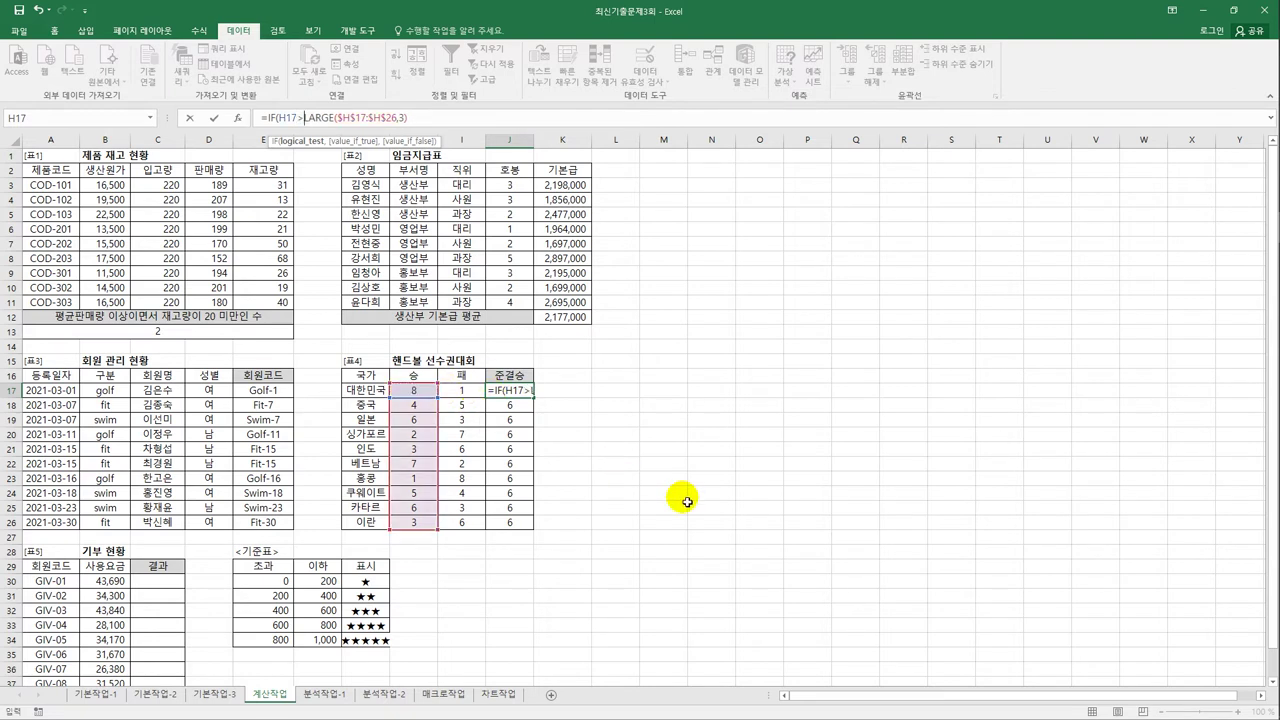
{"action": "type", "text": "="}
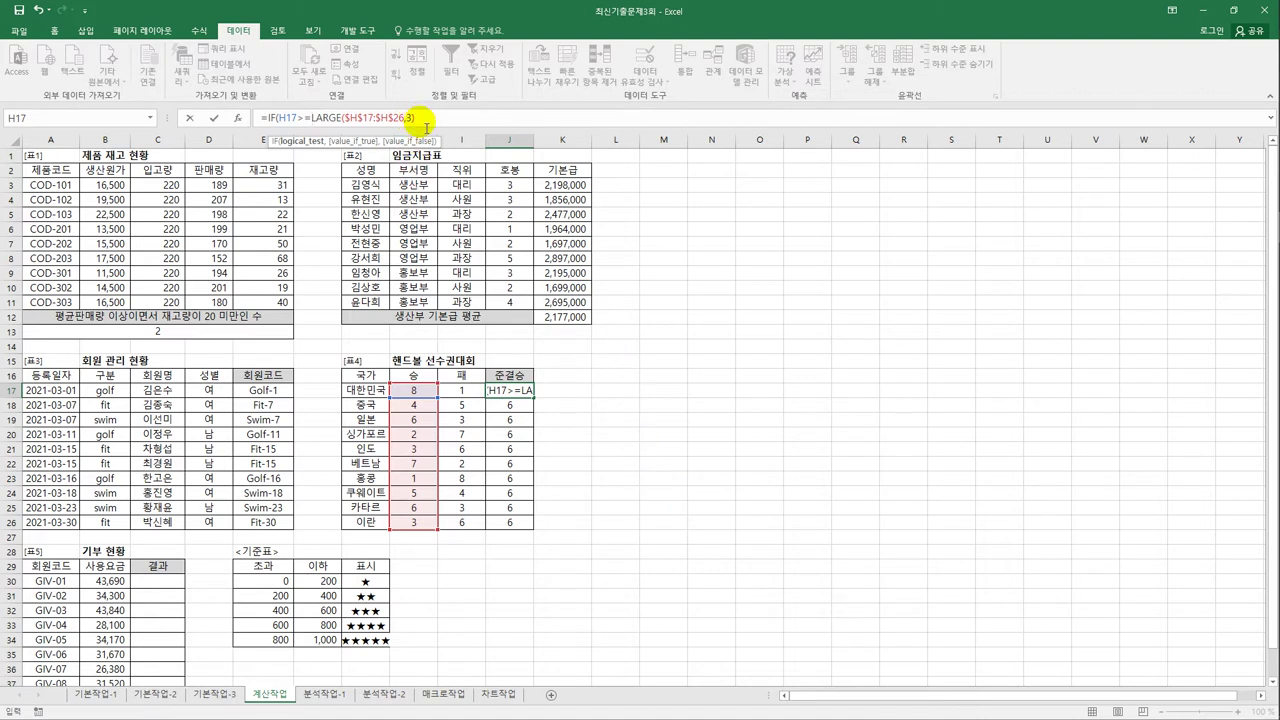
{"action": "left_click", "coordinate": [429, 120]}
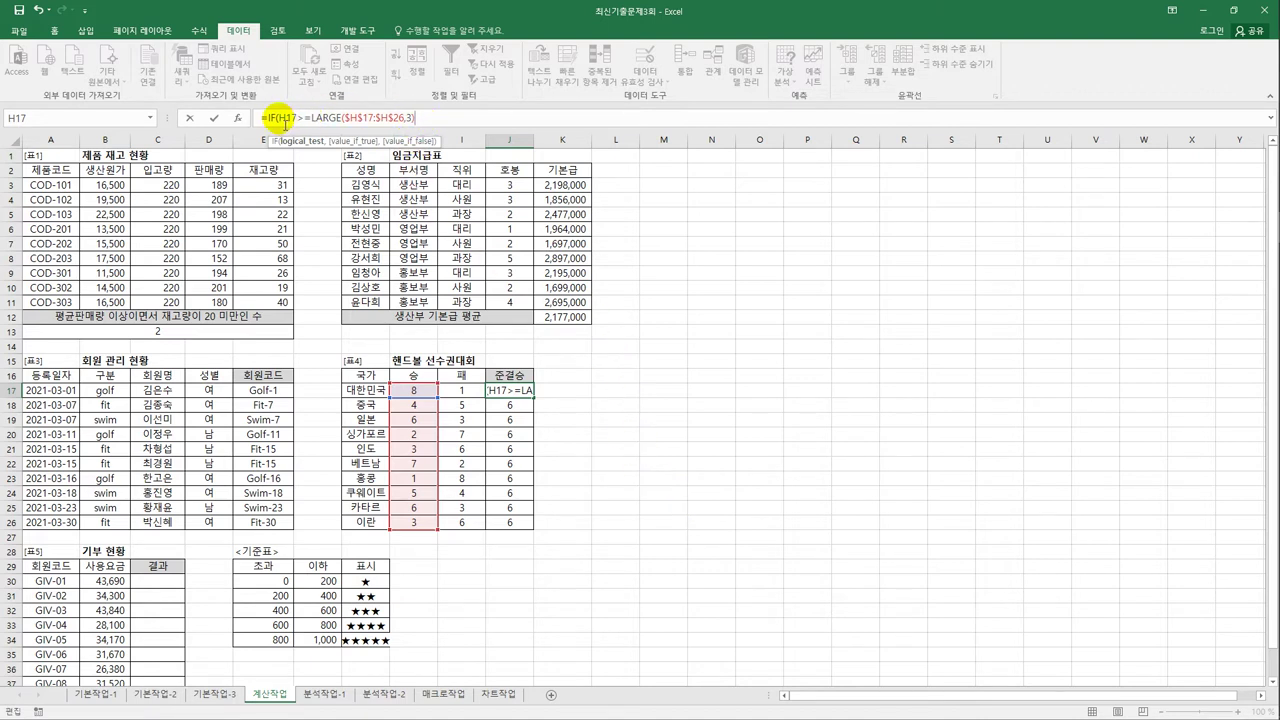
{"action": "left_click_drag", "start_coordinate": [277, 118], "coordinate": [412, 120]}
{"action": "left_click", "coordinate": [436, 120]}
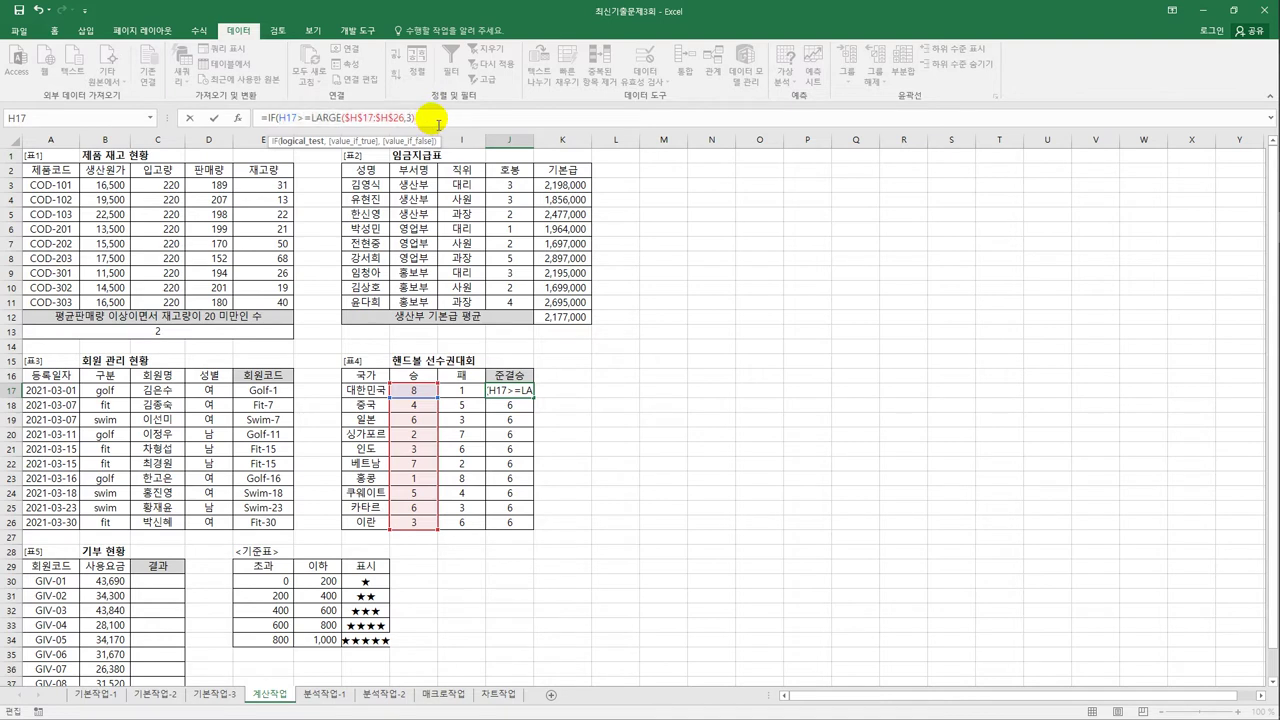
Step: Complete the IF formula in J17 with "진출" if true and "" if false, and fill it down to J26
{"action": "type", "text": ",\"w"}
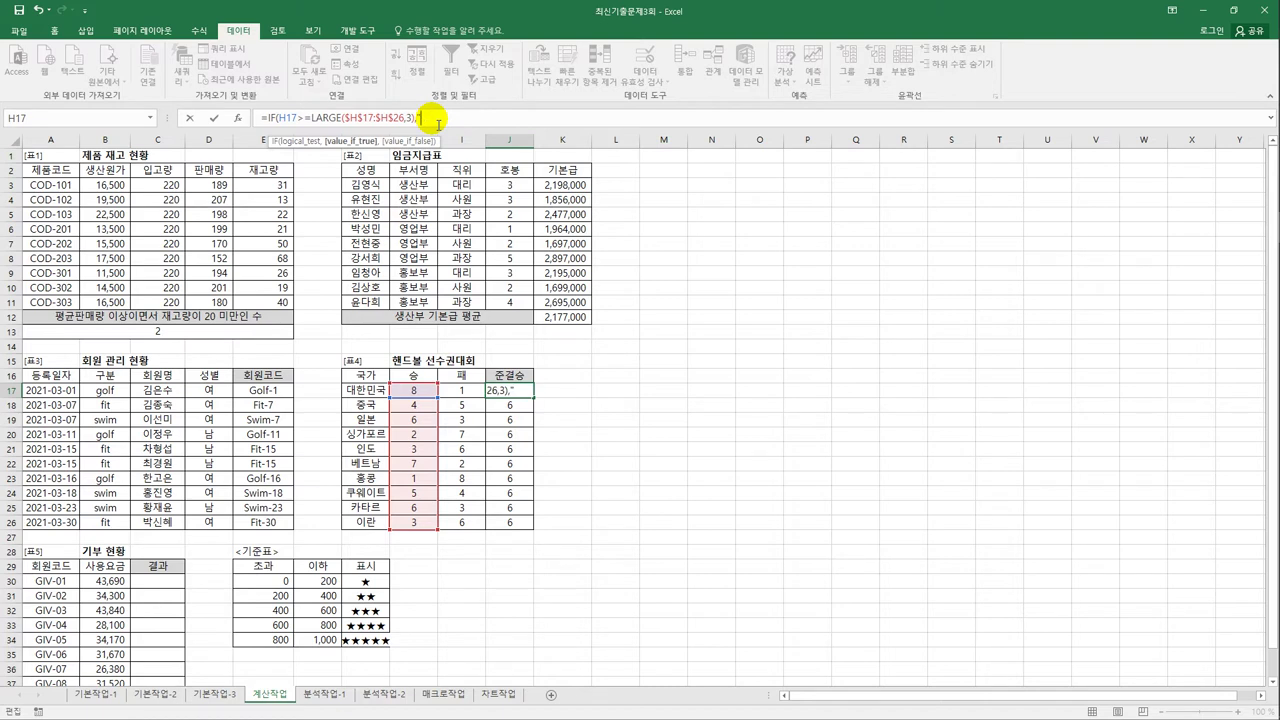
{"action": "type", "text": "진출\",\"\""}
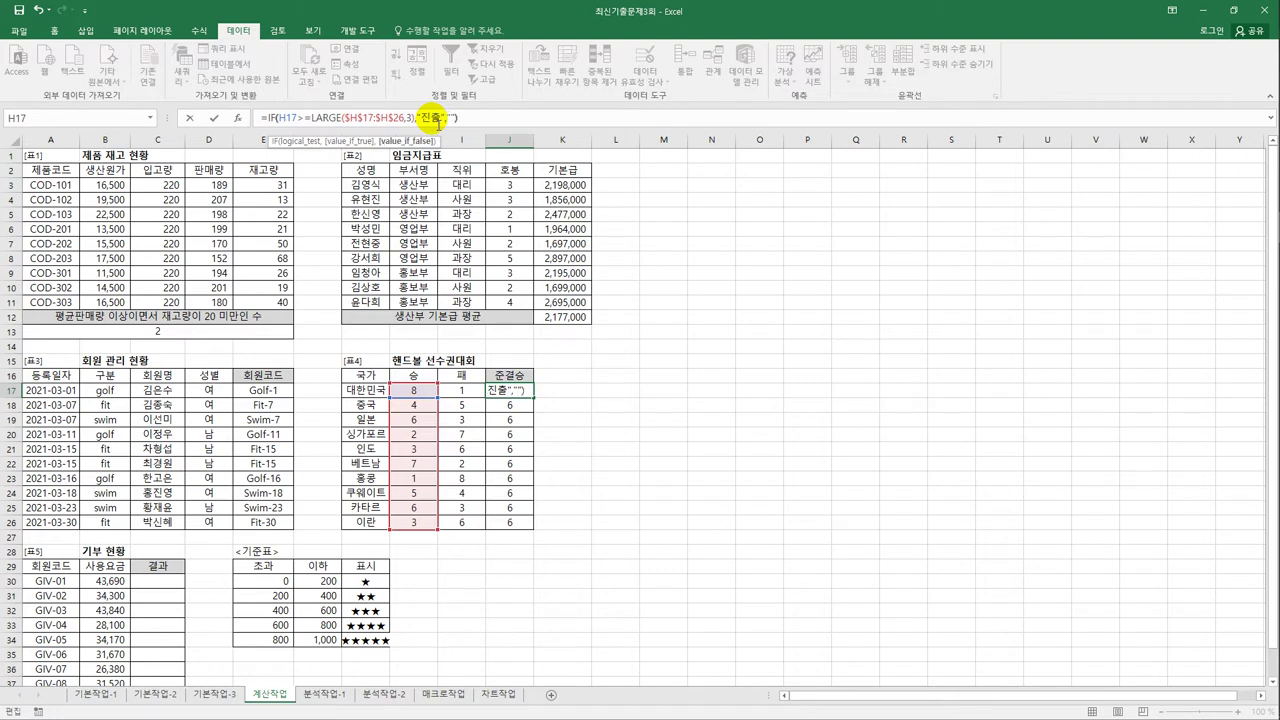
{"action": "key", "text": "Return"}
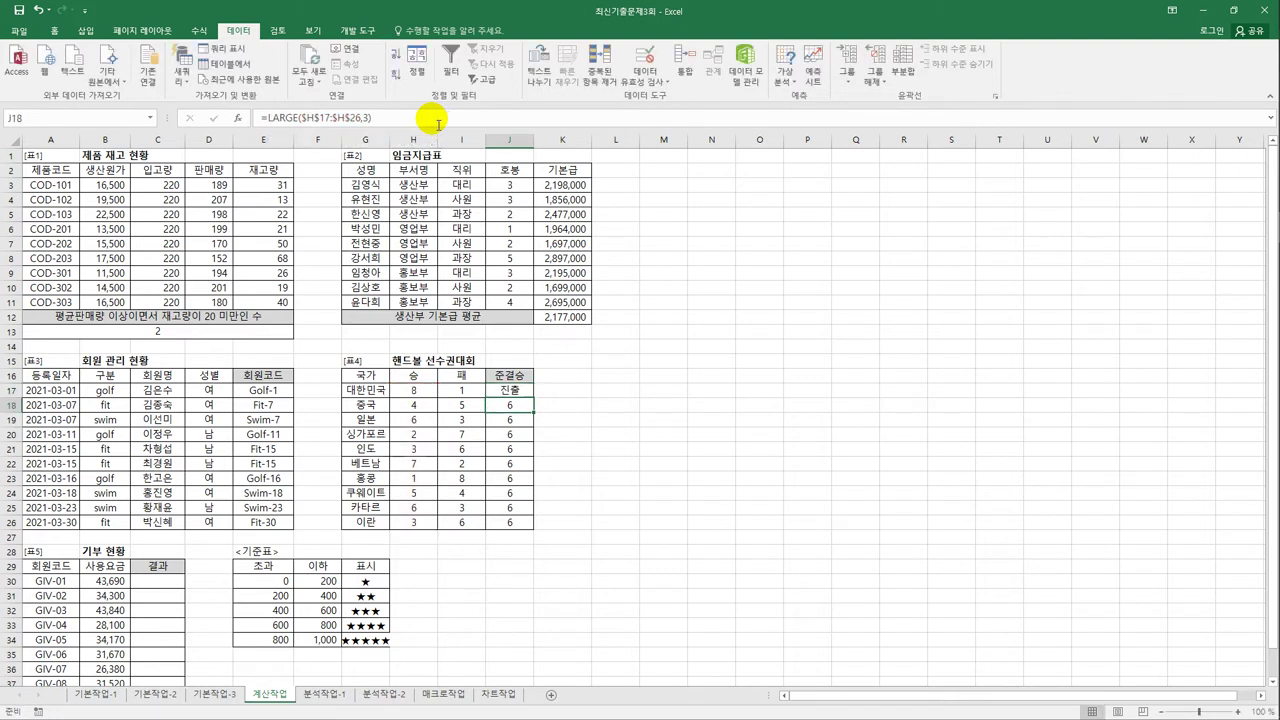
{"action": "left_click", "coordinate": [517, 394]}
{"action": "left_click_drag", "start_coordinate": [533, 397], "coordinate": [540, 538]}
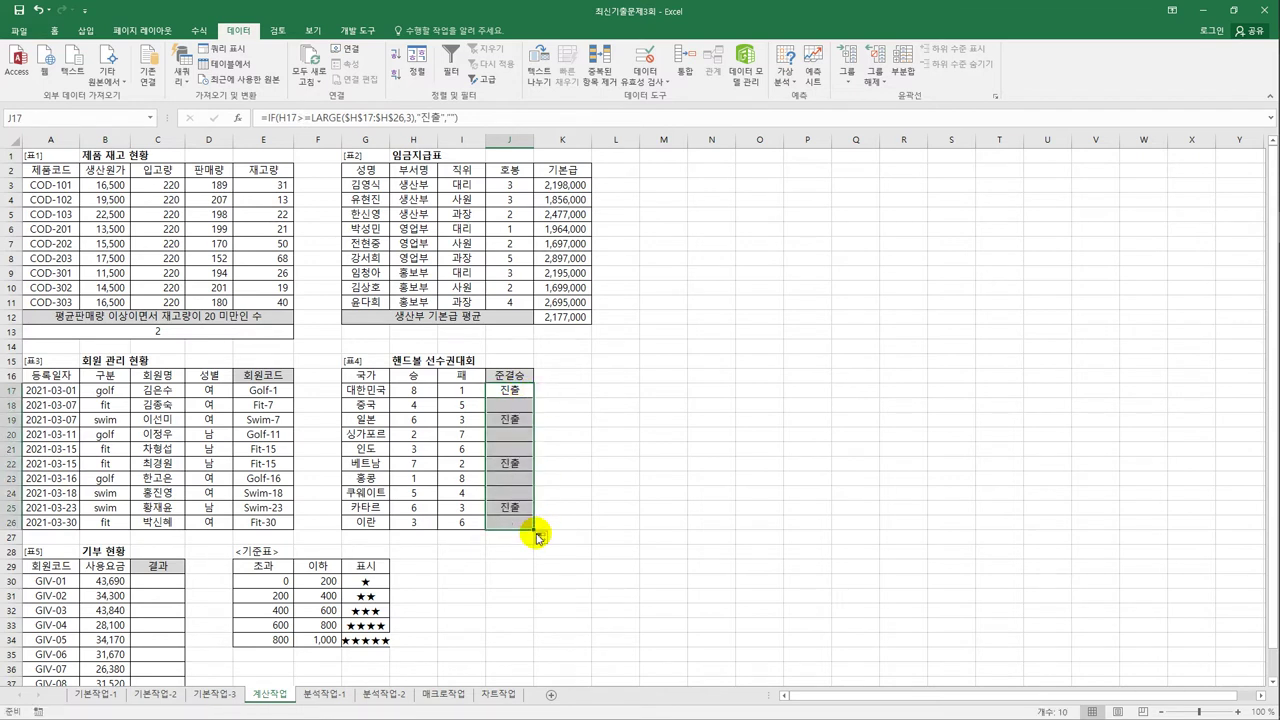
{"action": "left_click", "coordinate": [510, 419]}
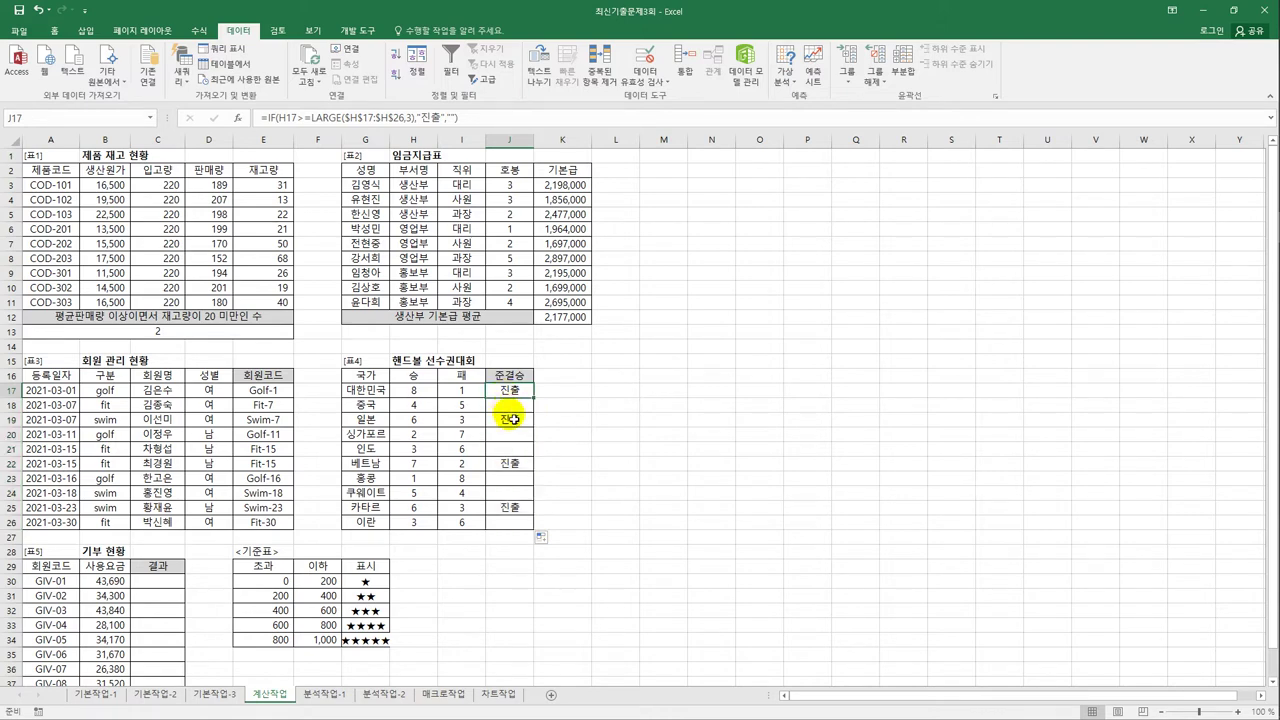
{"action": "left_click", "coordinate": [516, 466]}
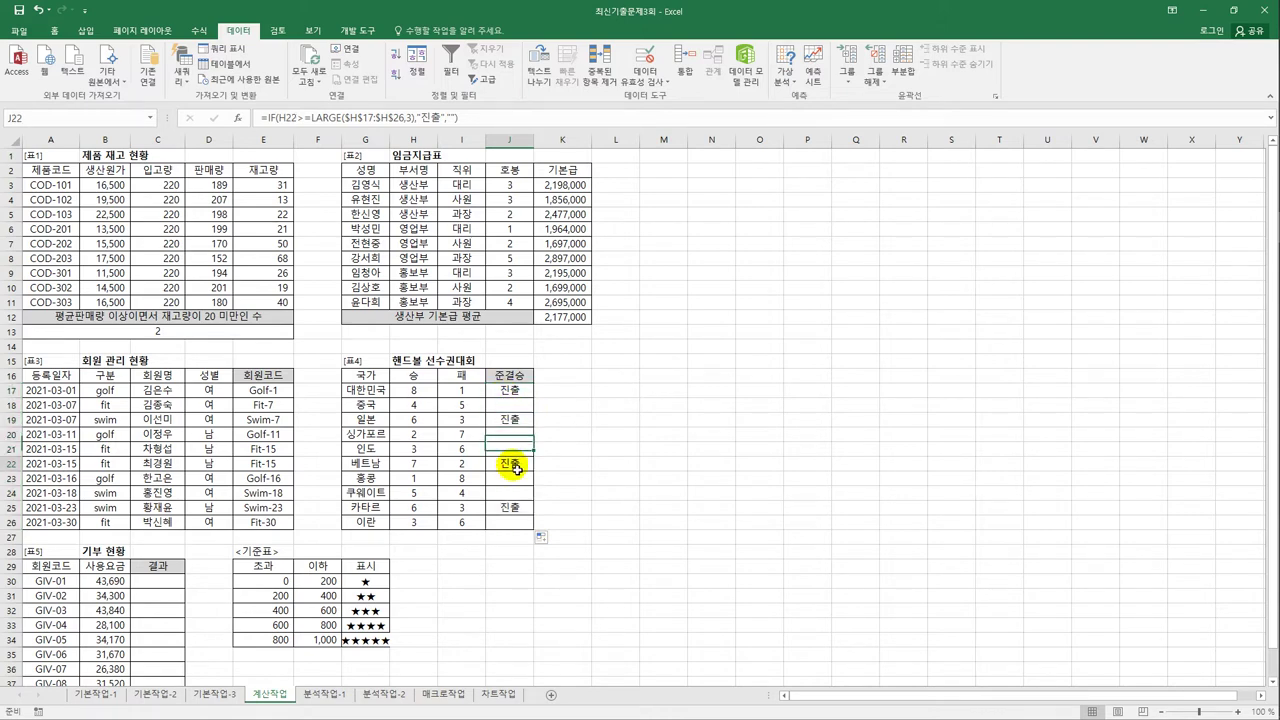
{"action": "left_click", "coordinate": [417, 508]}
{"action": "left_click", "coordinate": [417, 420]}
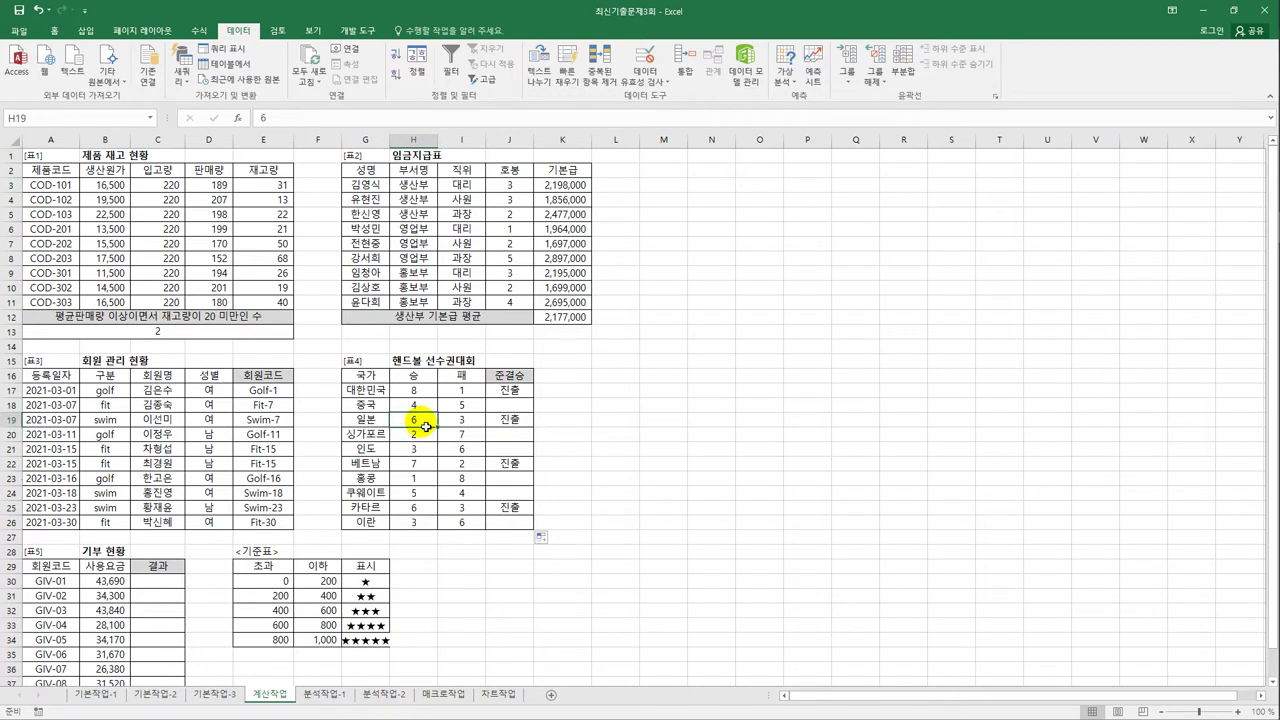
Step: Widen column G slightly to fit the star marks of the 기준표 and select its range E30:G34
{"action": "left_click", "coordinate": [174, 583]}
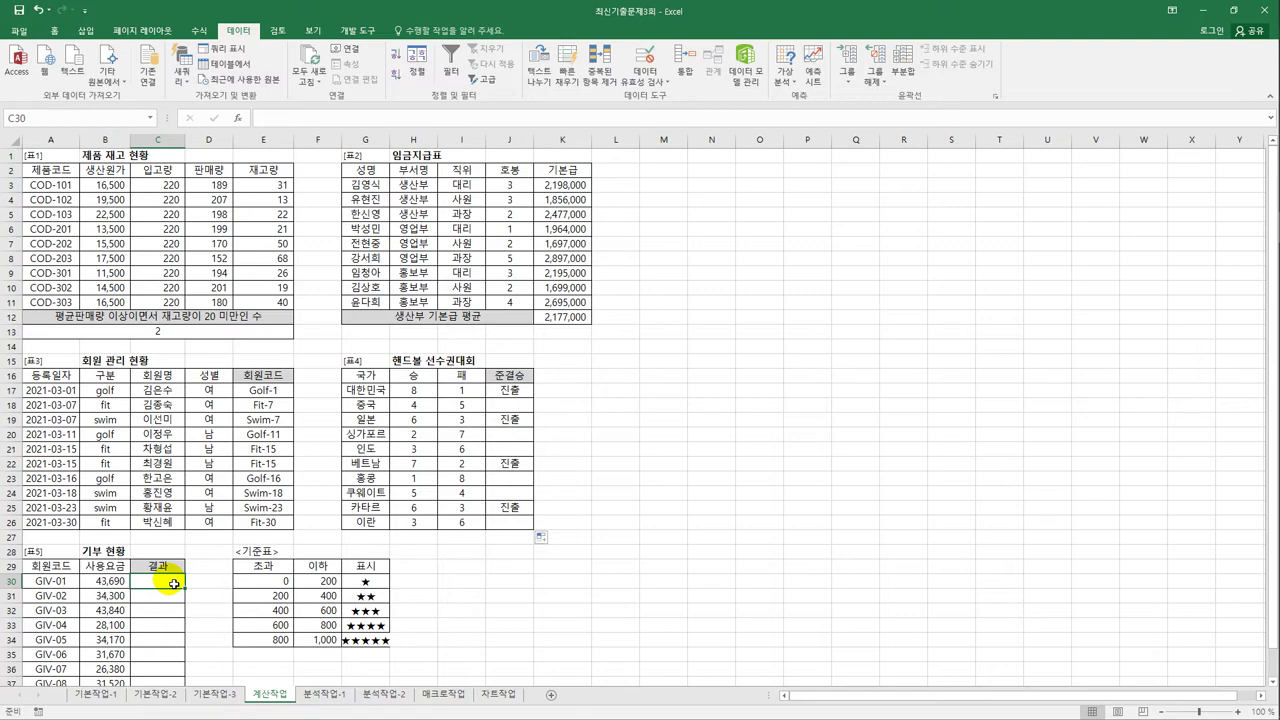
{"action": "scroll", "coordinate": [174, 583], "scroll_direction": "down", "scroll_amount": 2}
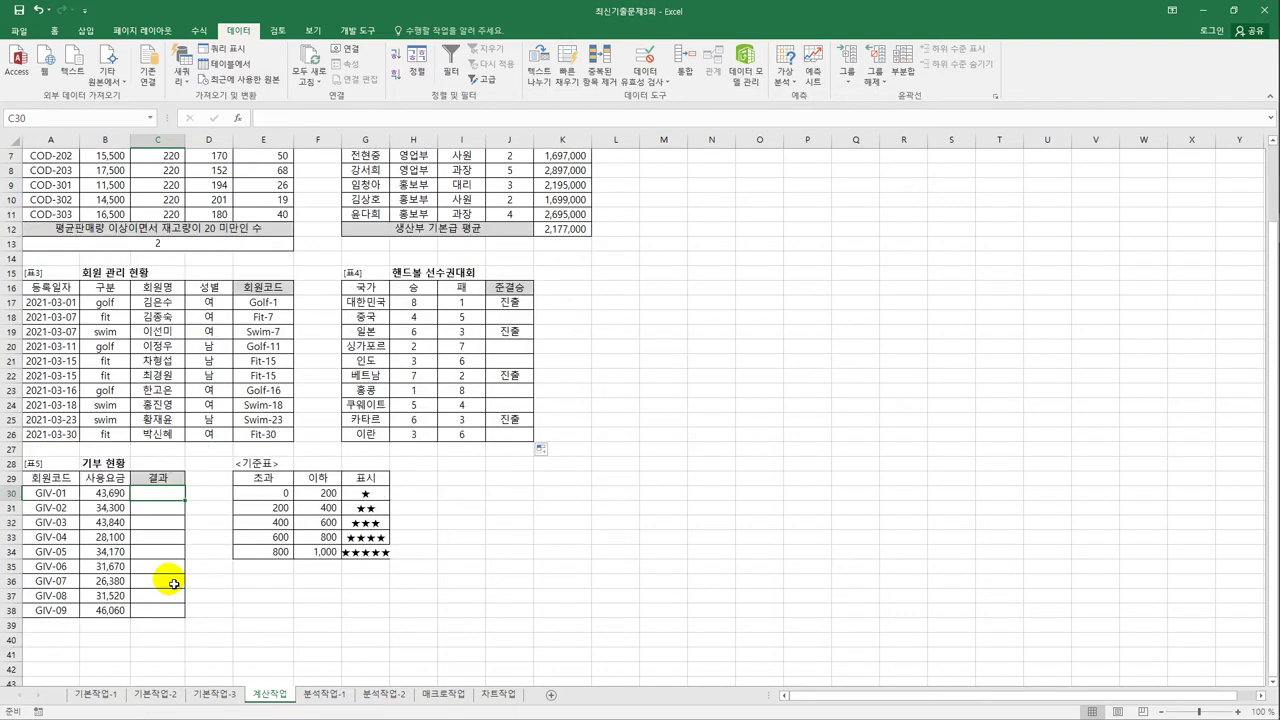
{"action": "left_click_drag", "start_coordinate": [283, 493], "coordinate": [380, 552]}
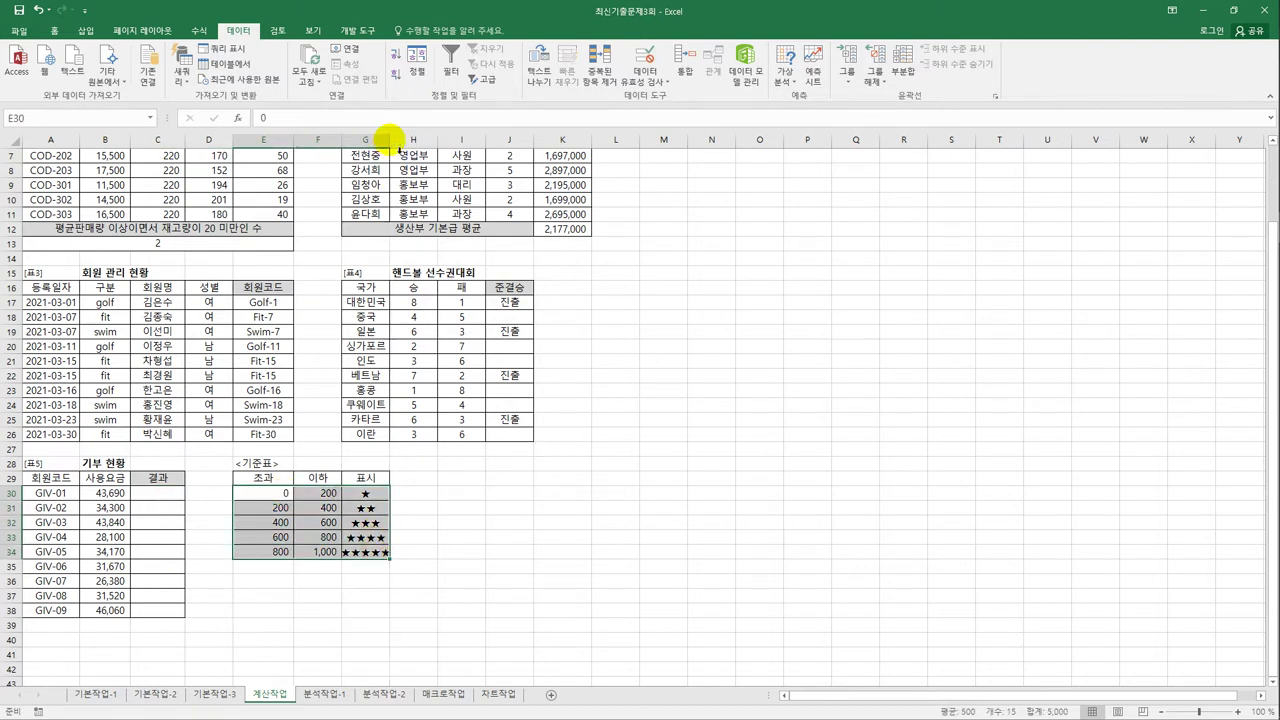
{"action": "left_click_drag", "start_coordinate": [390, 140], "coordinate": [401, 140]}
{"action": "left_click_drag", "start_coordinate": [272, 493], "coordinate": [372, 553]}
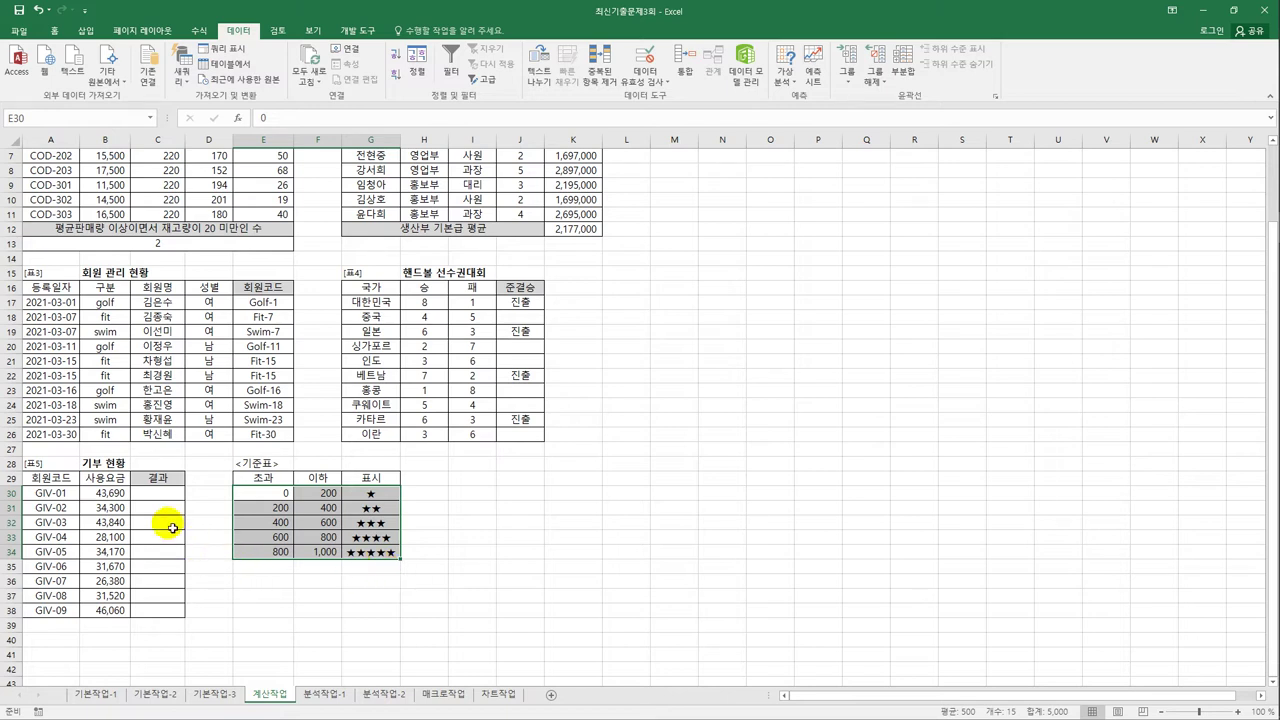
{"action": "left_click_drag", "start_coordinate": [129, 491], "coordinate": [130, 617]}
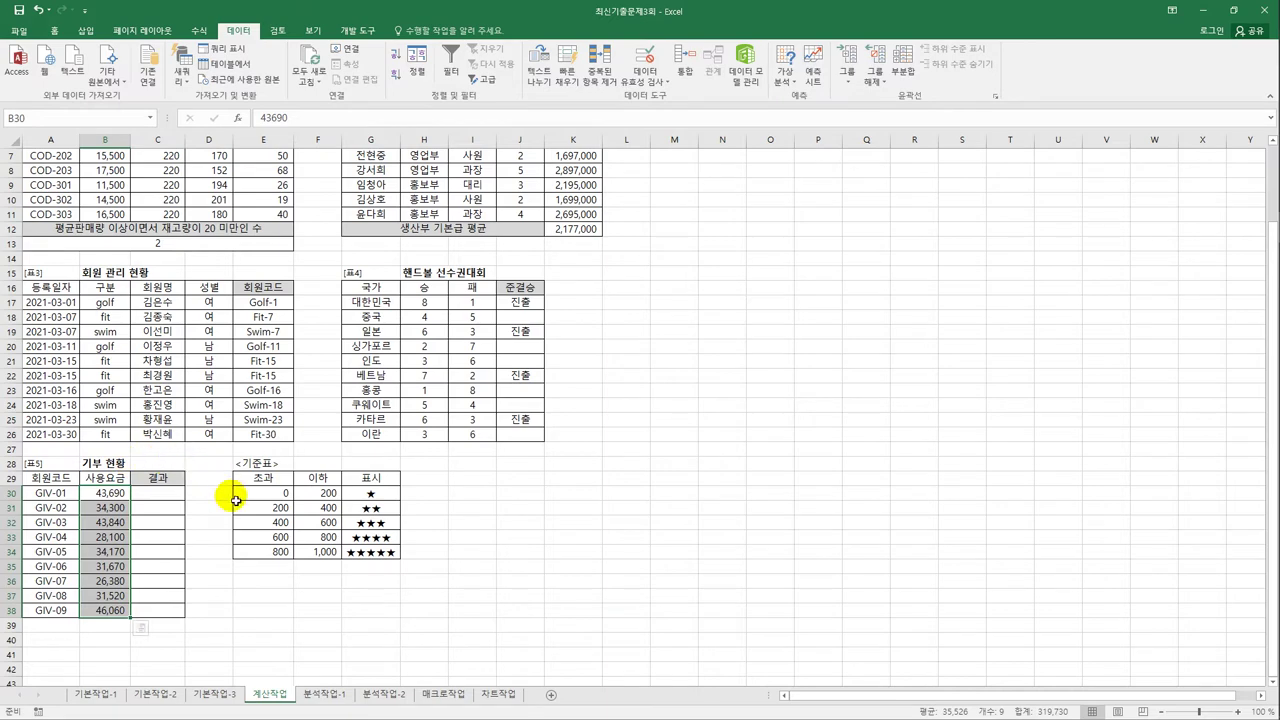
{"action": "left_click", "coordinate": [276, 551]}
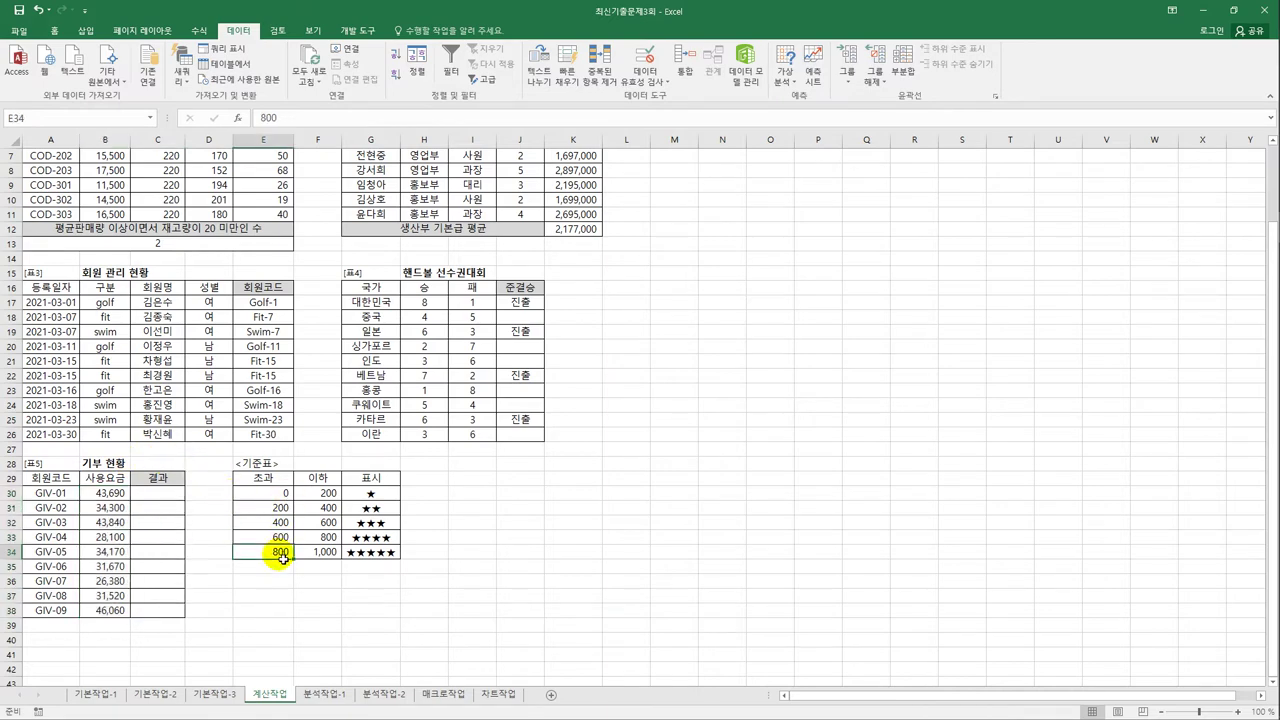
{"action": "left_click", "coordinate": [106, 494]}
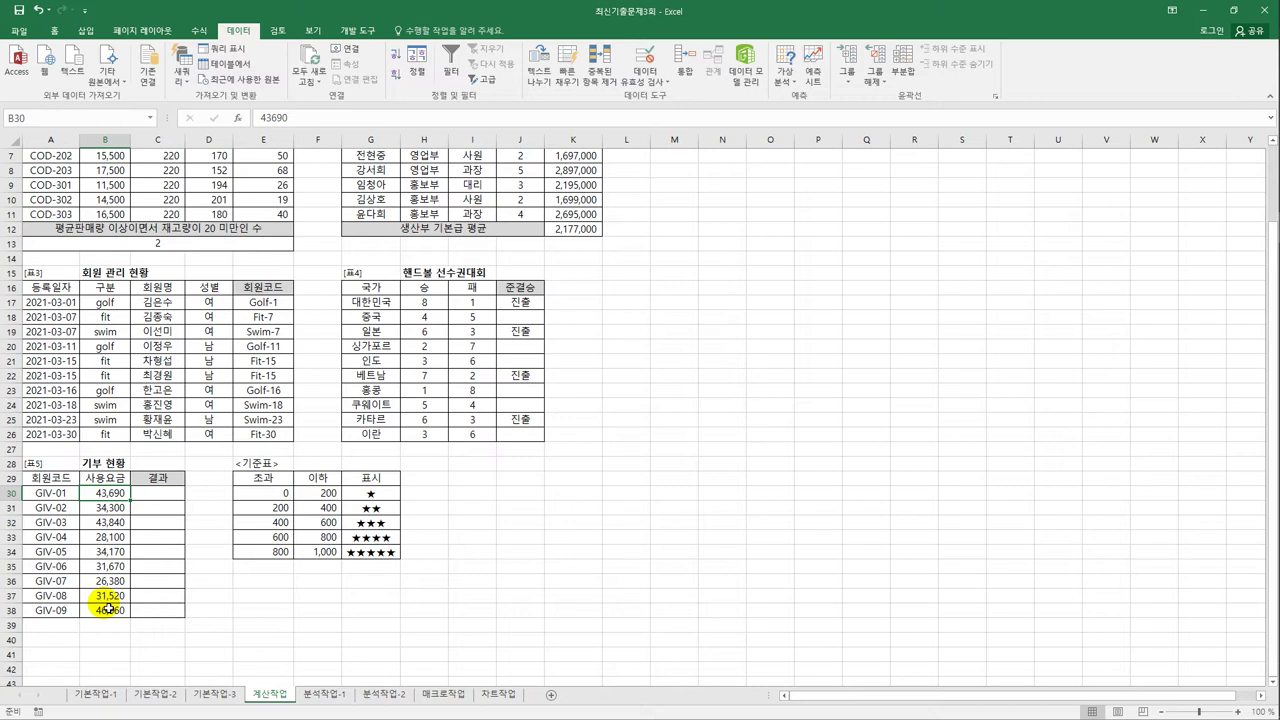
Step: Enter =MOD(B30,1000) in C30 of the 결과 column and fill it down to C38
{"action": "left_click", "coordinate": [150, 496]}
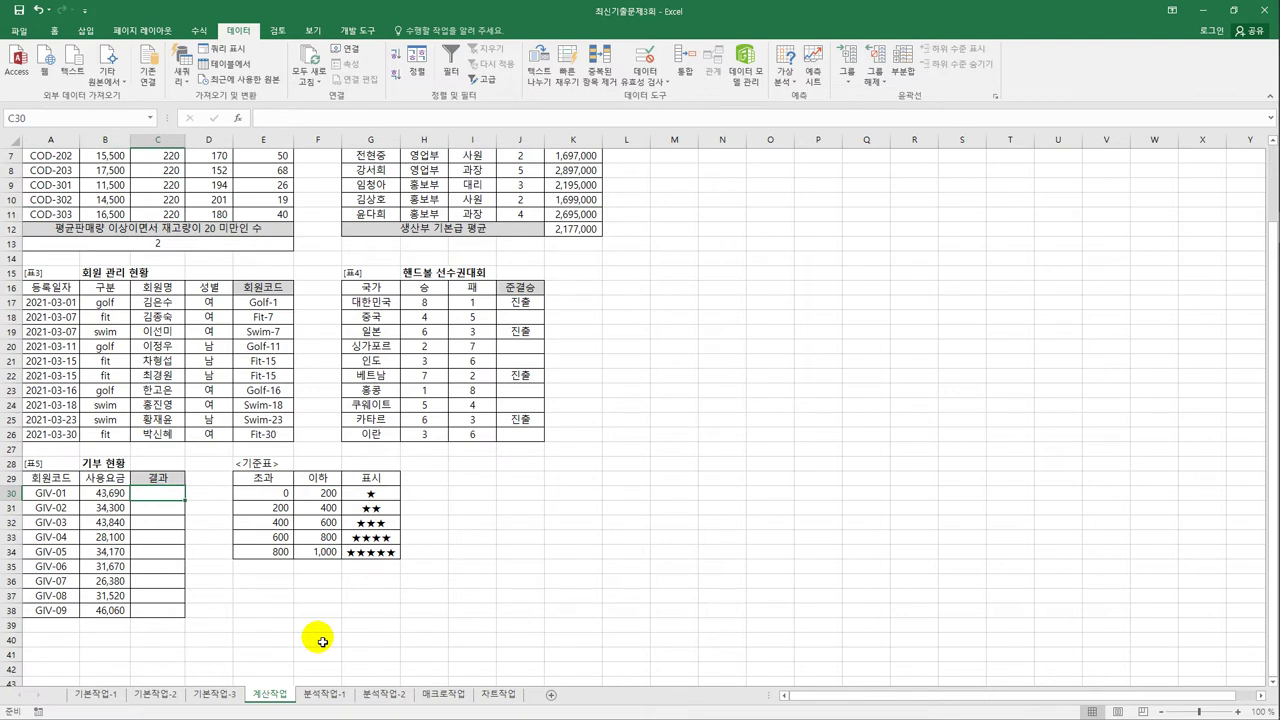
{"action": "type", "text": "="}
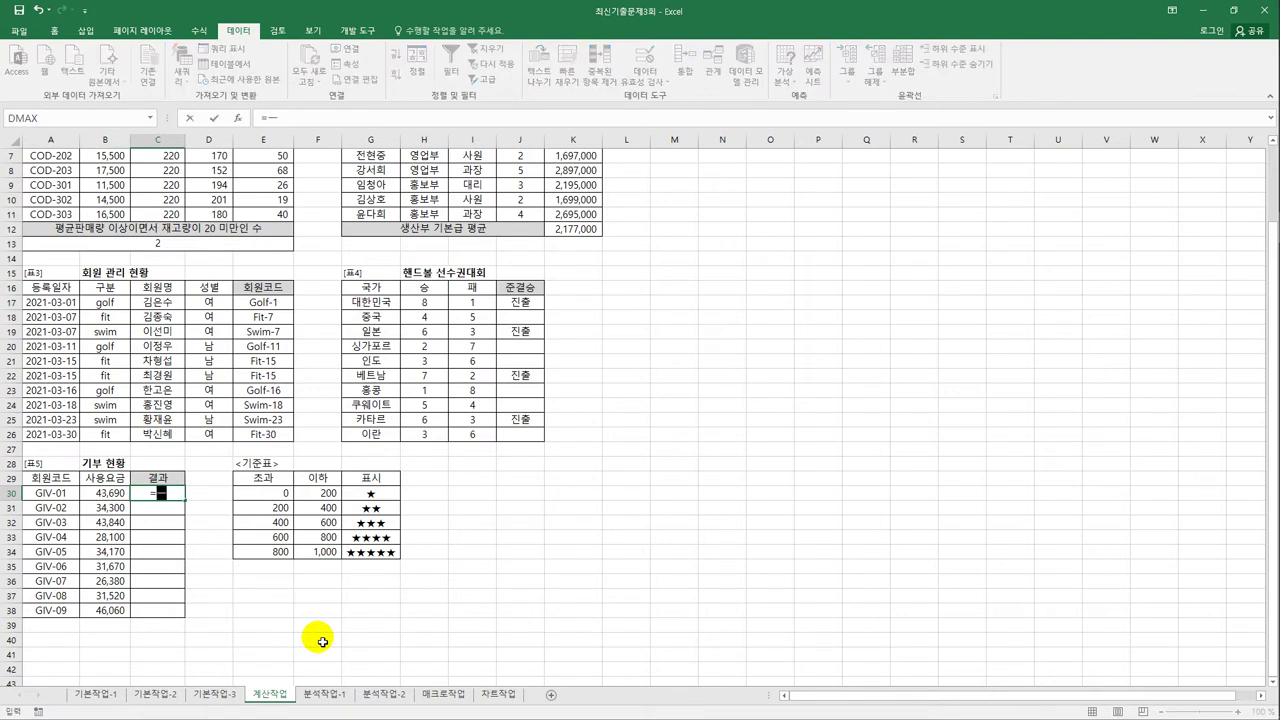
{"action": "type", "text": "mo"}
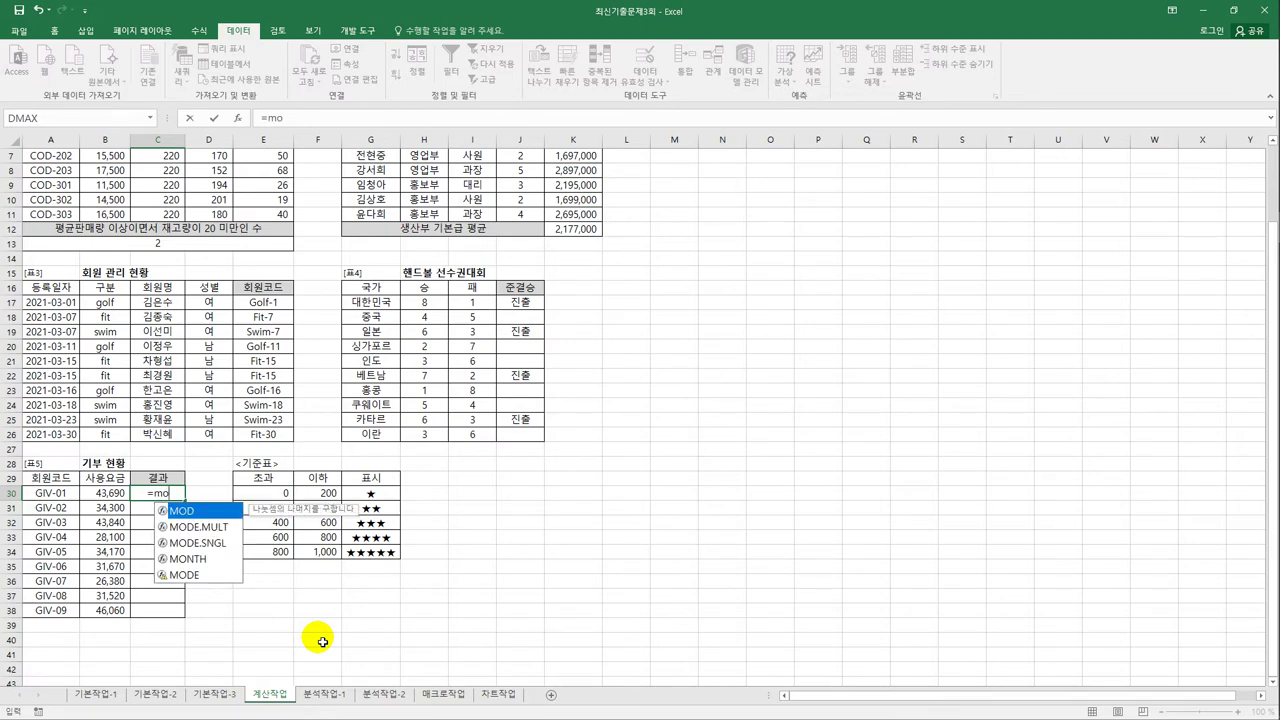
{"action": "key", "text": "Tab"}
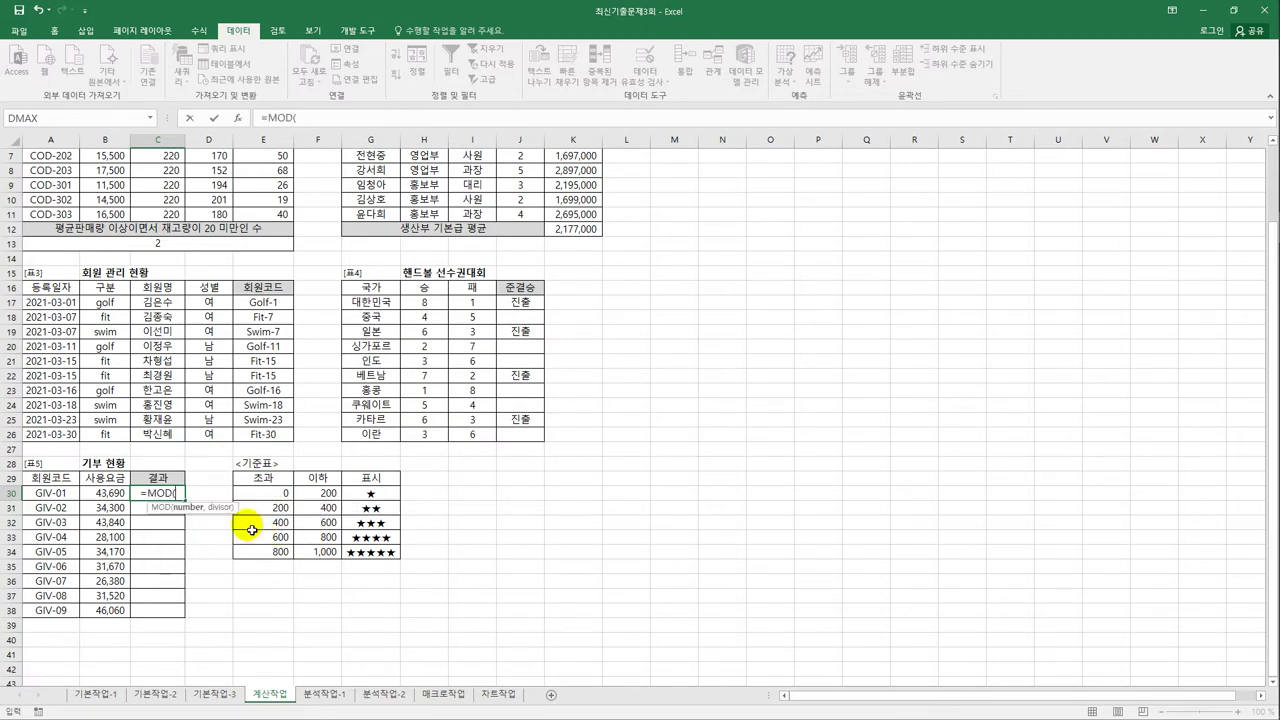
{"action": "left_click", "coordinate": [115, 500]}
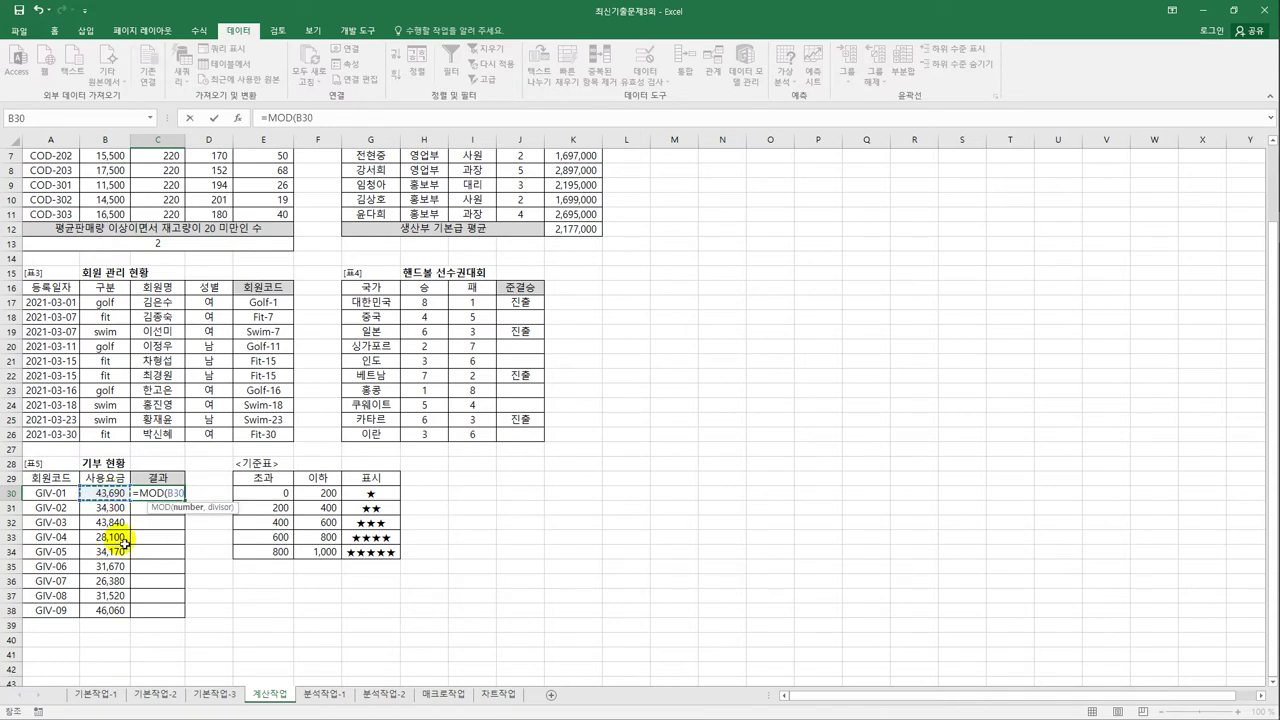
{"action": "type", "text": ",1000)"}
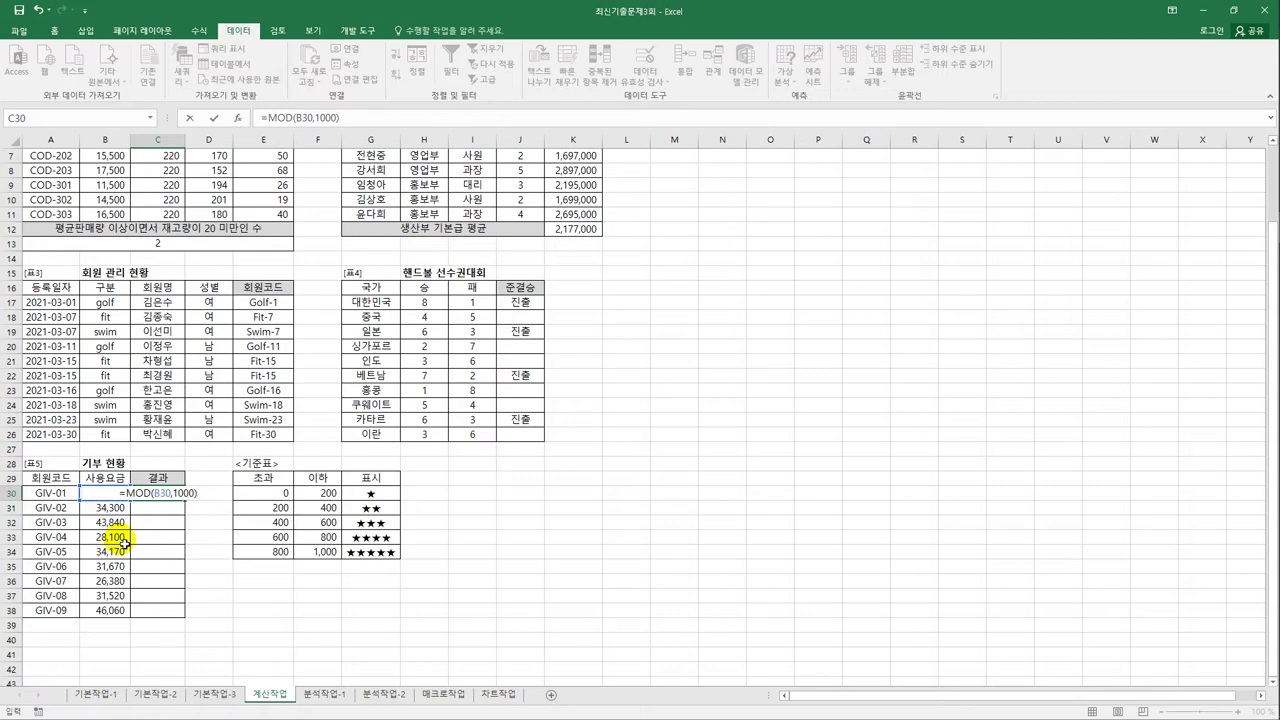
{"action": "key", "text": "Return"}
{"action": "left_click", "coordinate": [178, 492]}
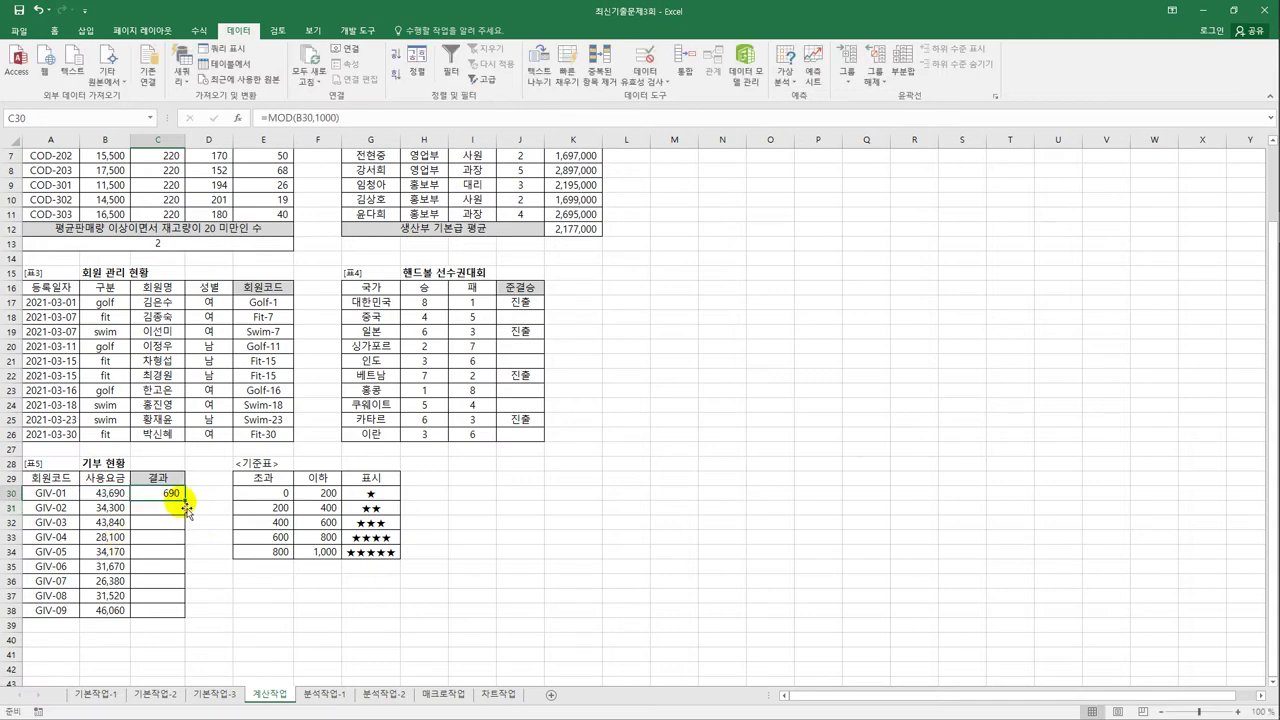
{"action": "left_click_drag", "start_coordinate": [188, 507], "coordinate": [185, 620]}
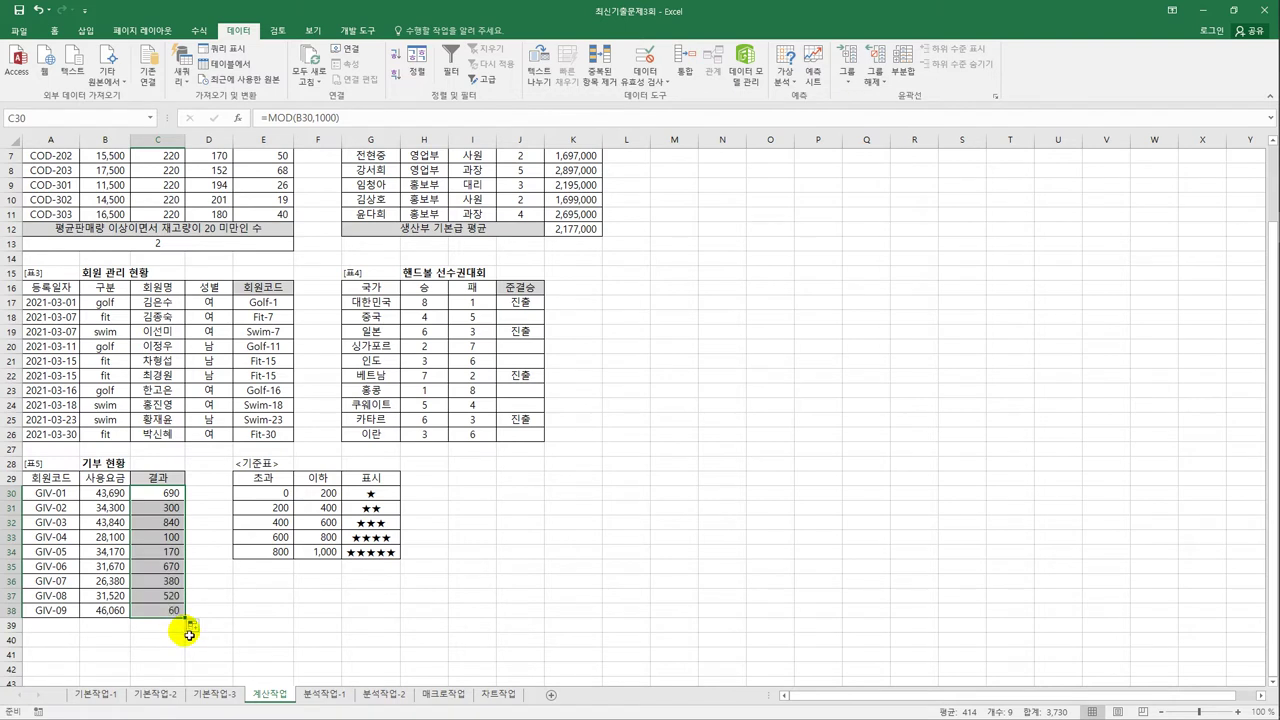
Step: Compare the remainders in C30 and C31 with the 초과, 이하 and 표시 columns of the 기준표
{"action": "left_click", "coordinate": [171, 492]}
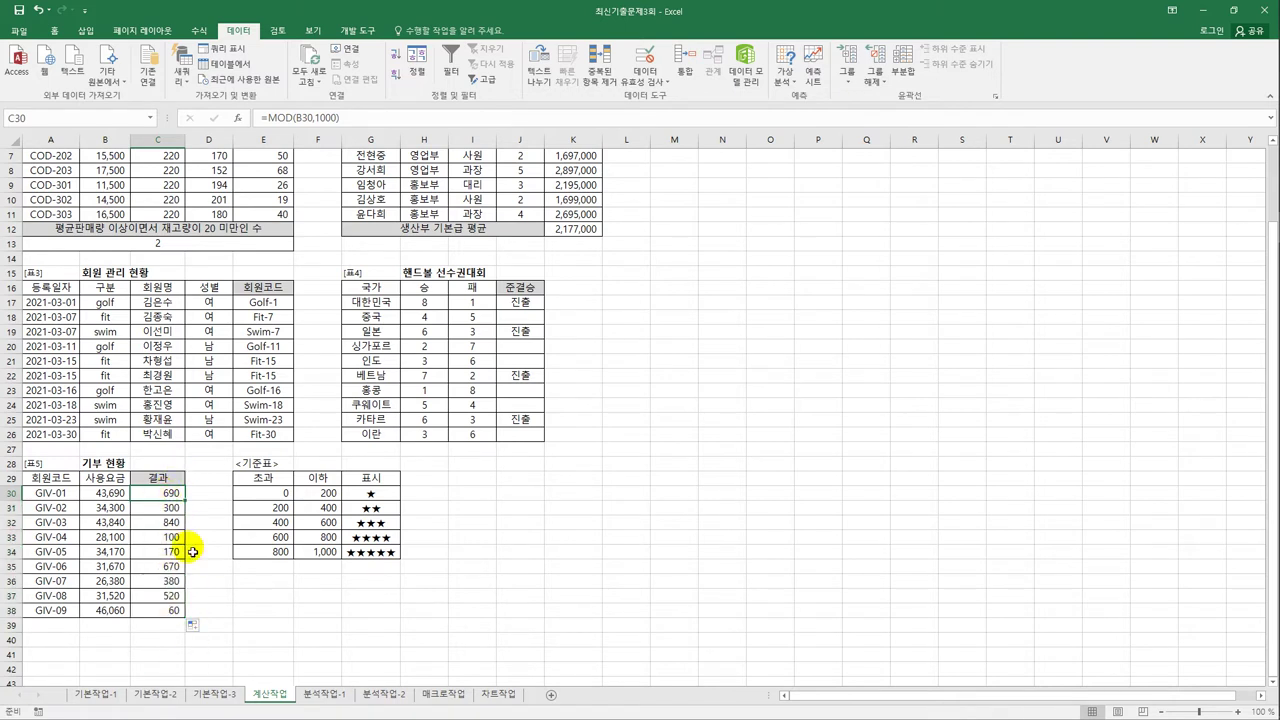
{"action": "left_click", "coordinate": [279, 540]}
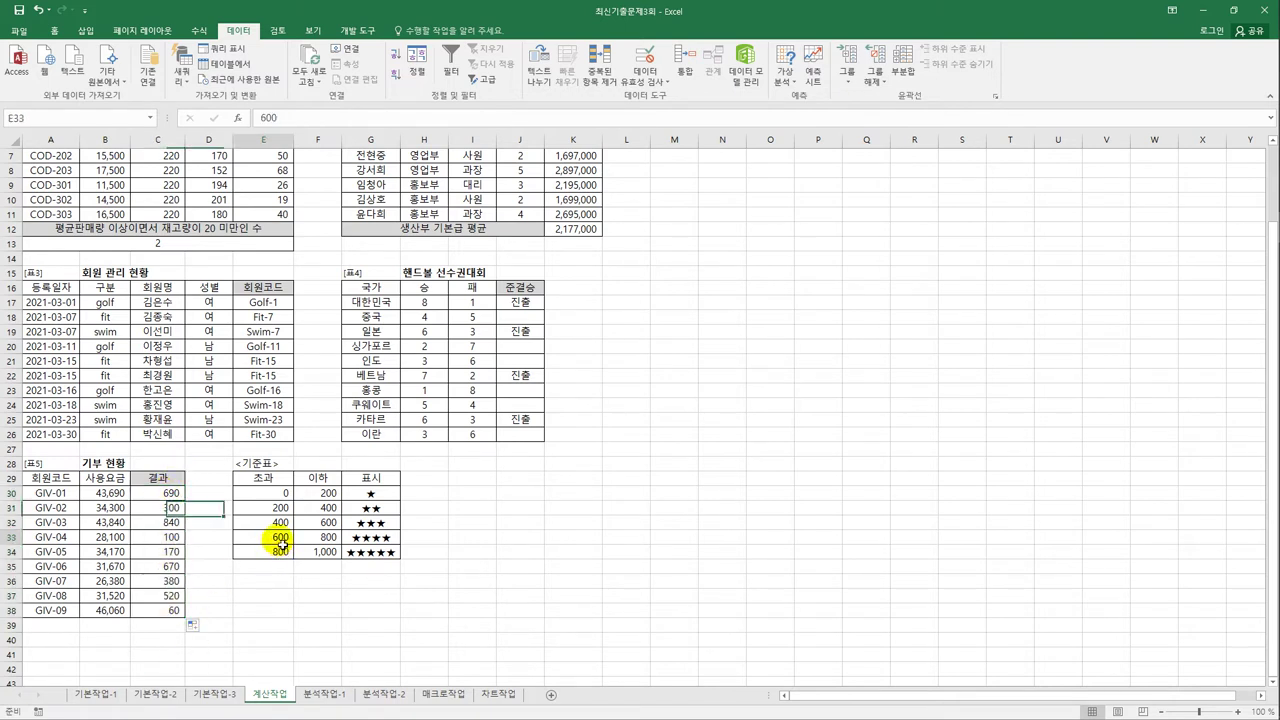
{"action": "left_click", "coordinate": [320, 537]}
{"action": "left_click", "coordinate": [366, 537]}
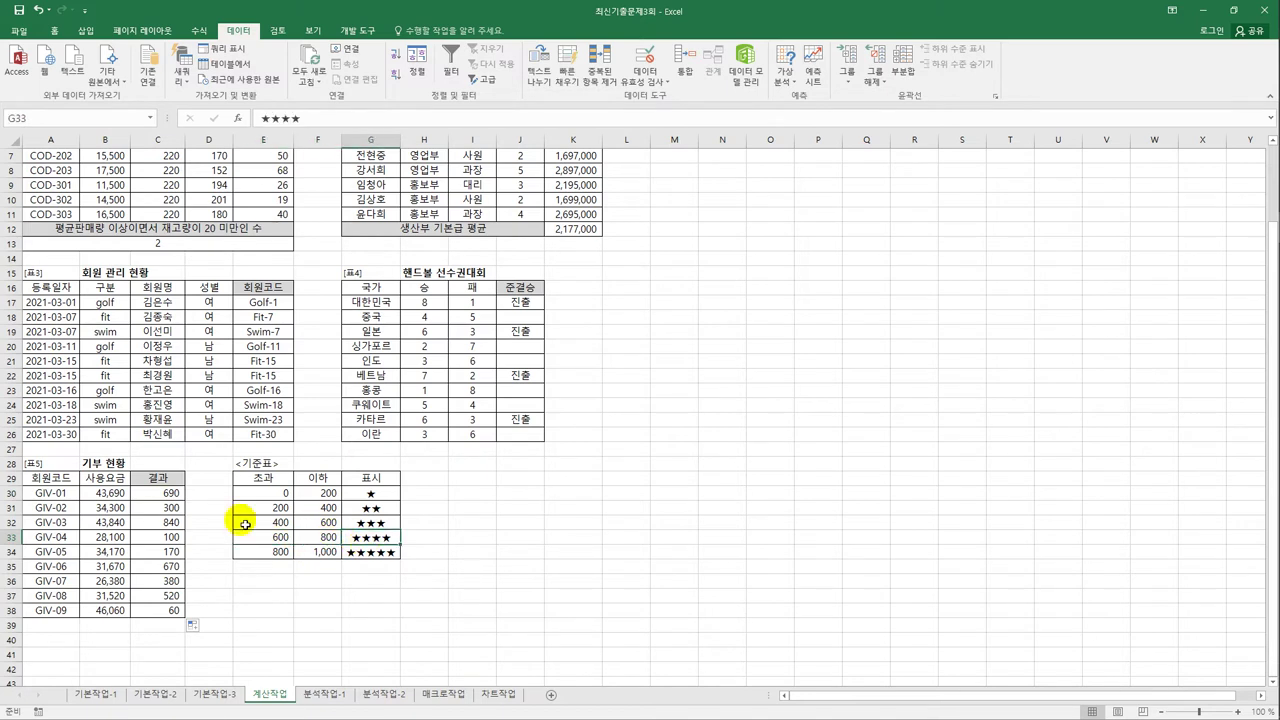
{"action": "left_click", "coordinate": [173, 495]}
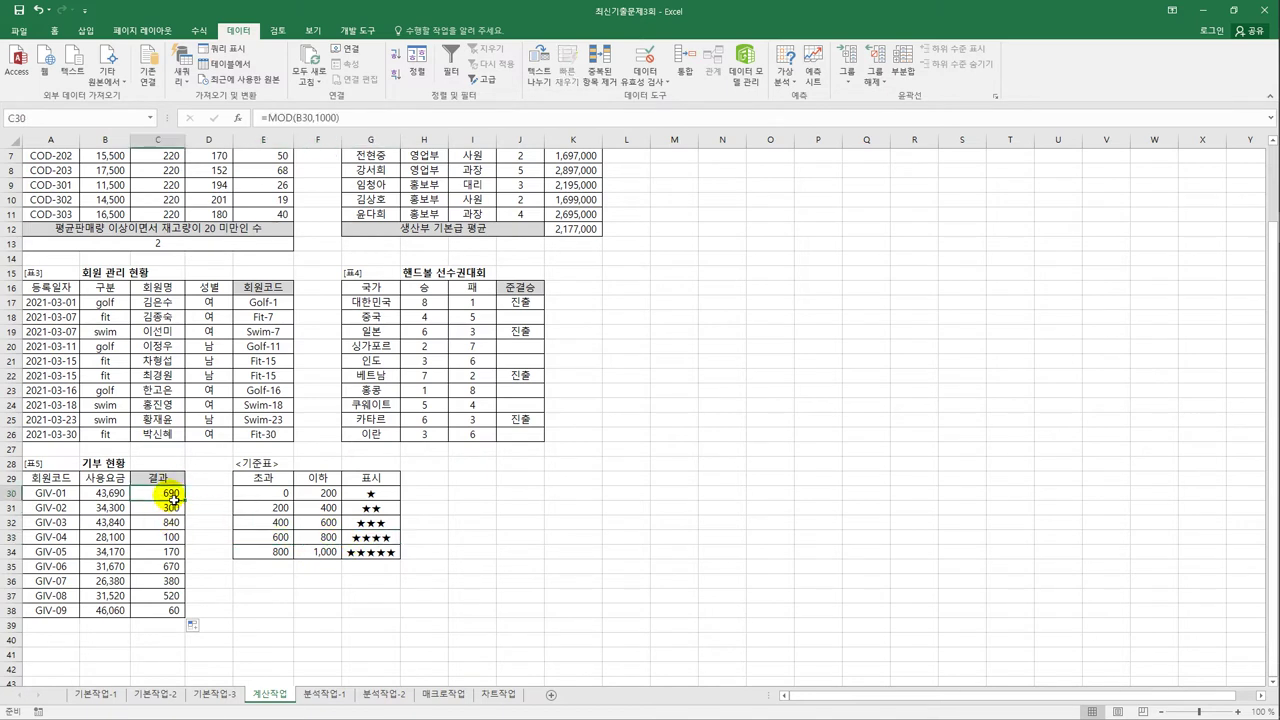
{"action": "left_click", "coordinate": [168, 510]}
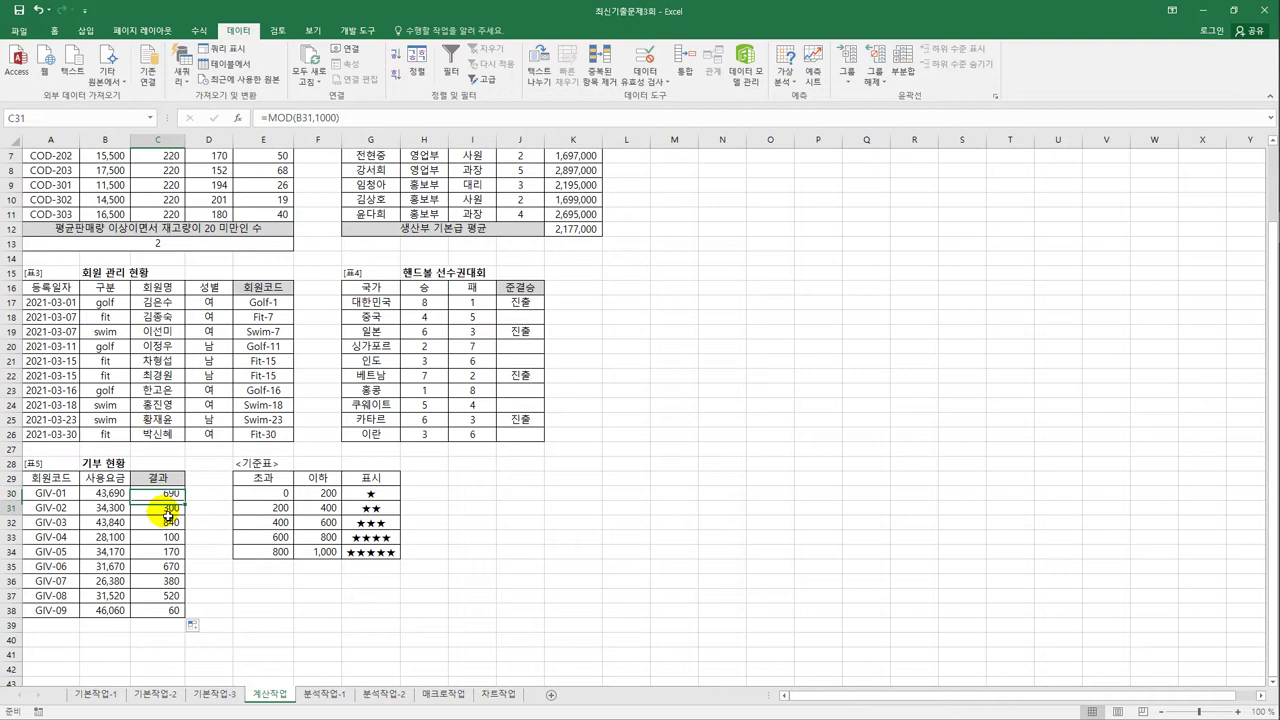
{"action": "left_click", "coordinate": [275, 508]}
{"action": "left_click", "coordinate": [333, 509]}
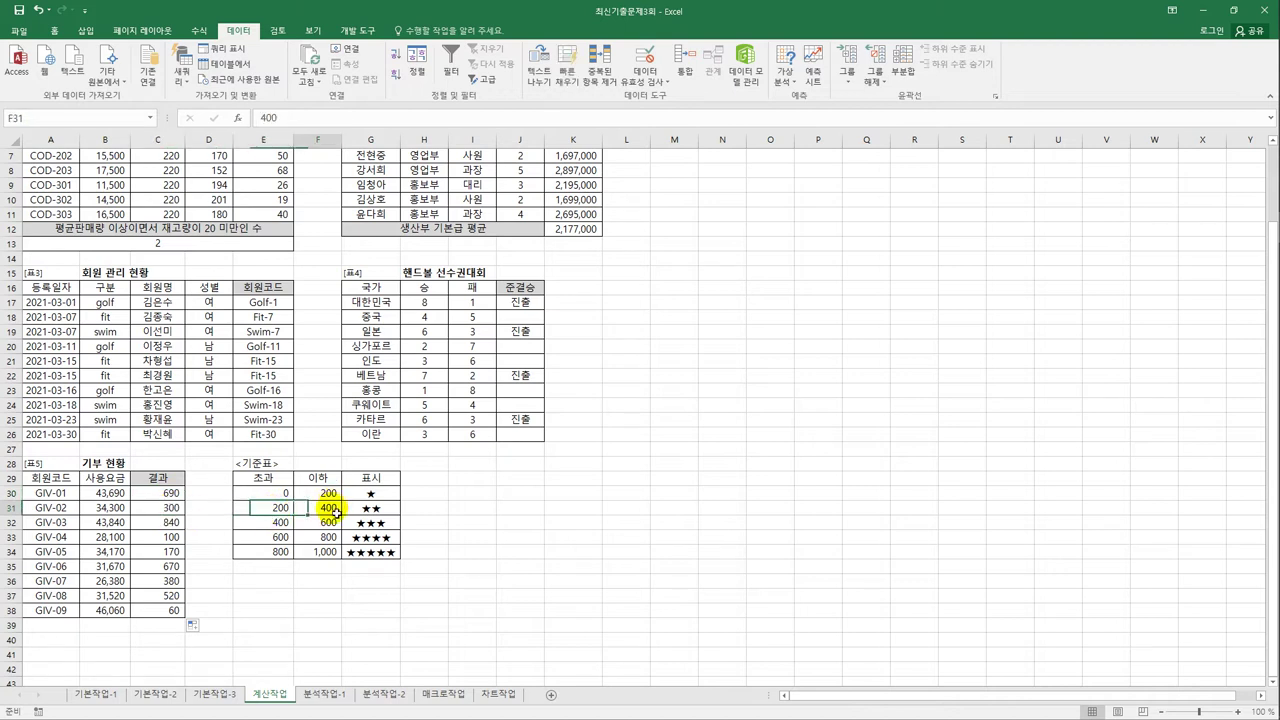
{"action": "left_click", "coordinate": [367, 507]}
Step: Nest the MOD formula in C30 as the lookup value of a VLOOKUP function with $E$30:$G$34 as the table array
{"action": "left_click", "coordinate": [173, 495]}
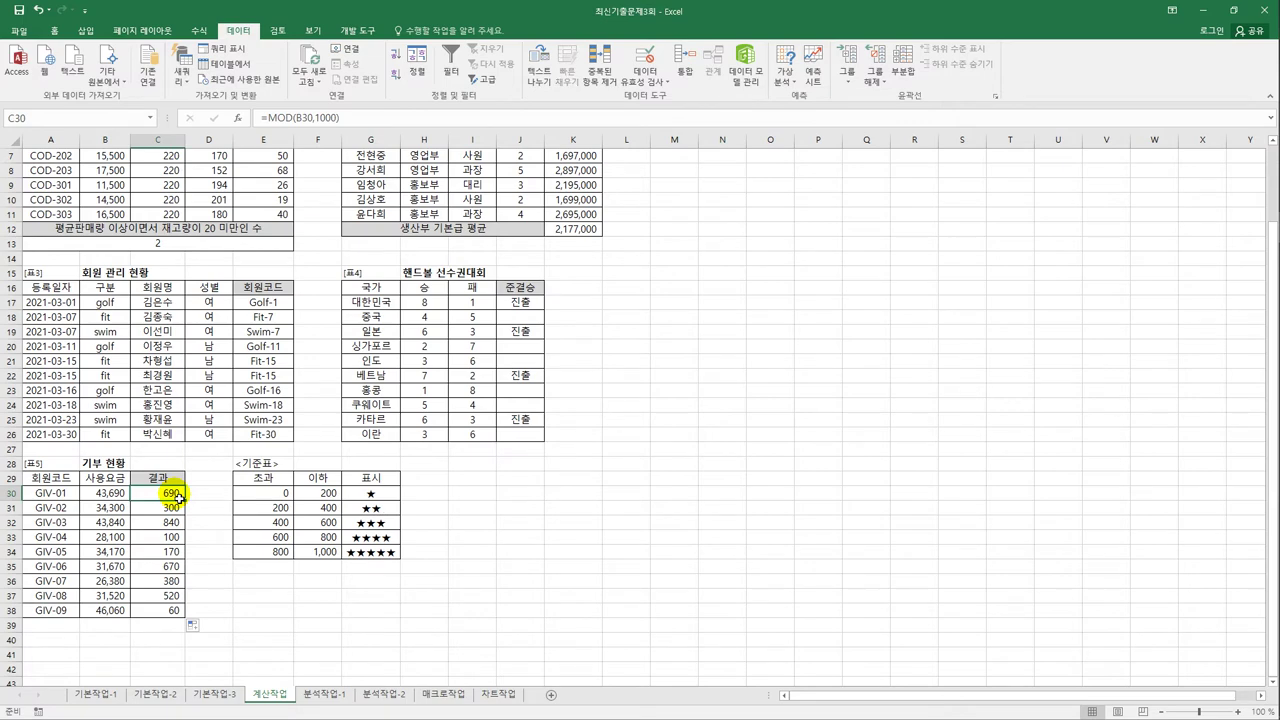
{"action": "left_click", "coordinate": [261, 118]}
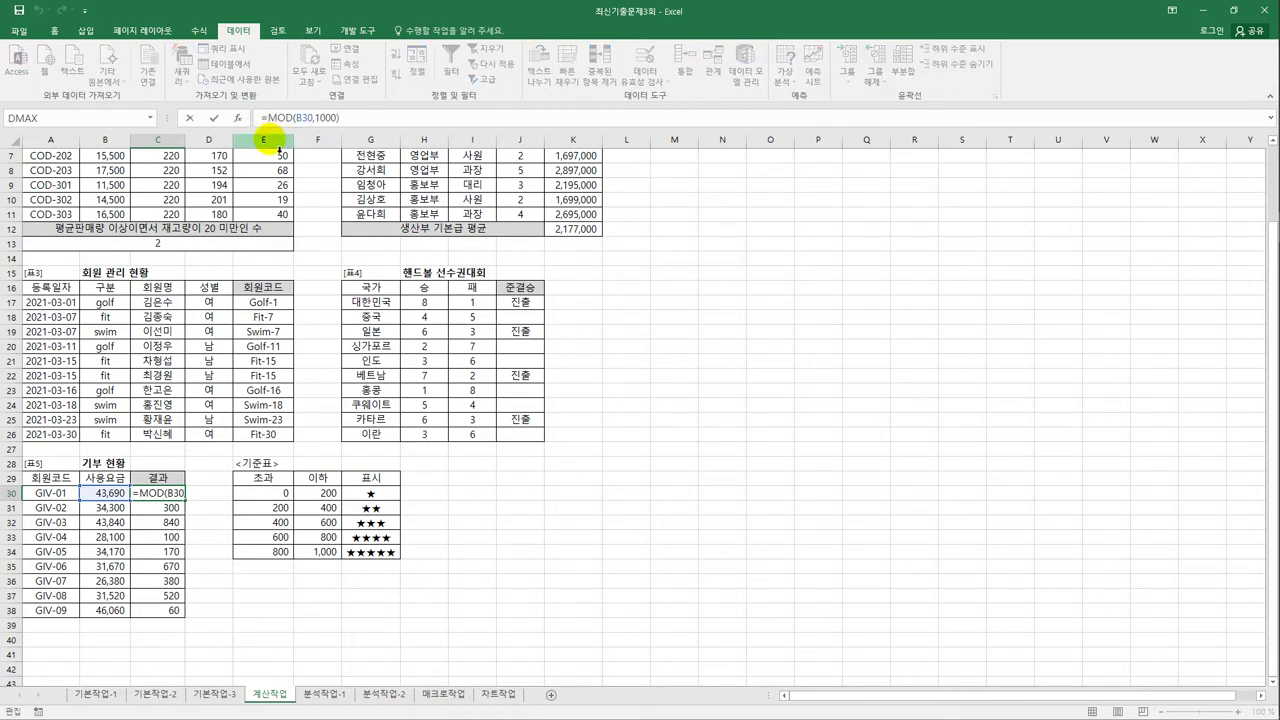
{"action": "type", "text": "vl"}
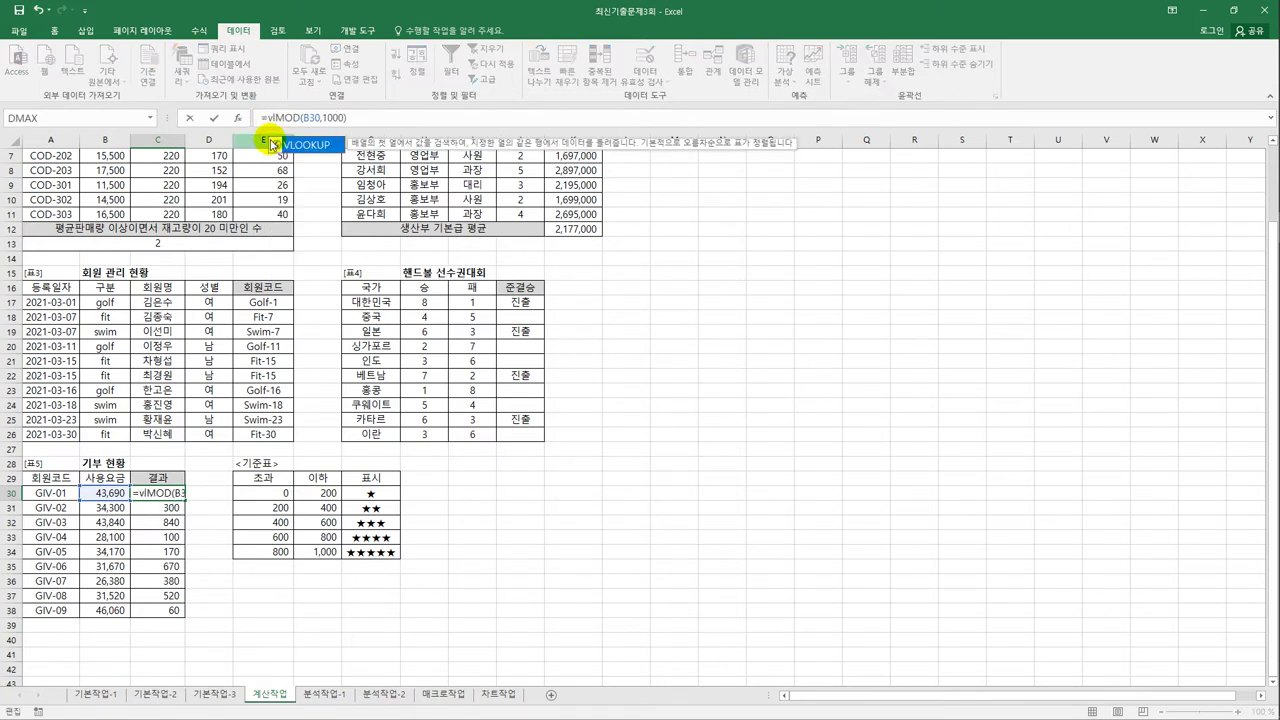
{"action": "double_click", "coordinate": [273, 145]}
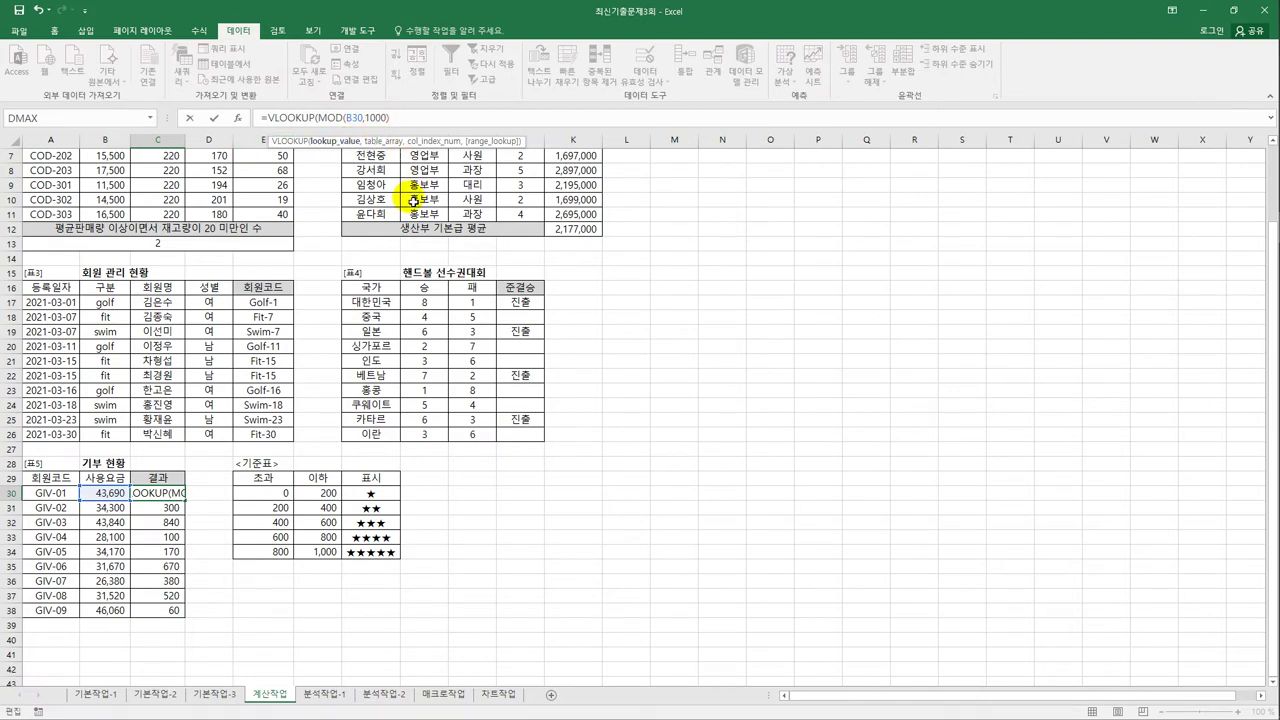
{"action": "type", "text": ","}
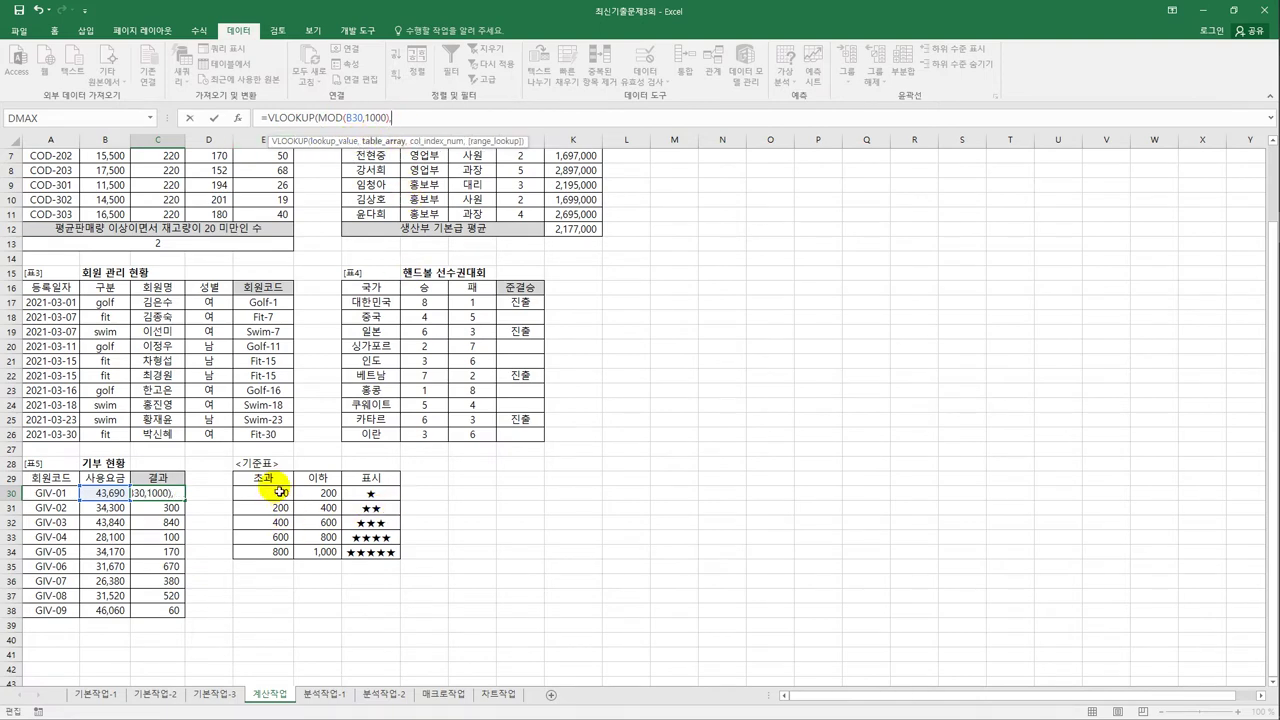
{"action": "left_click_drag", "start_coordinate": [284, 493], "coordinate": [366, 553]}
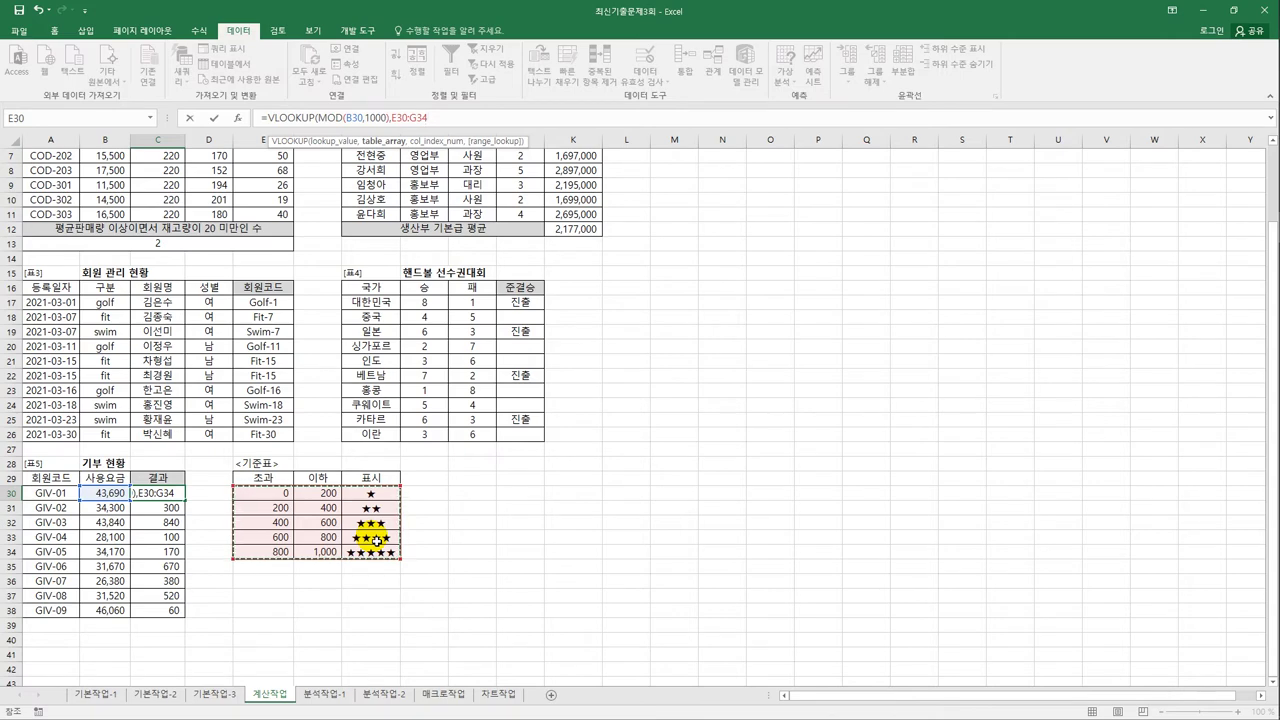
{"action": "key", "text": "F4"}
Step: Complete the VLOOKUP formula in C30 with column index 3 and TRUE for approximate match, and fill it down to C38
{"action": "type", "text": ",3"}
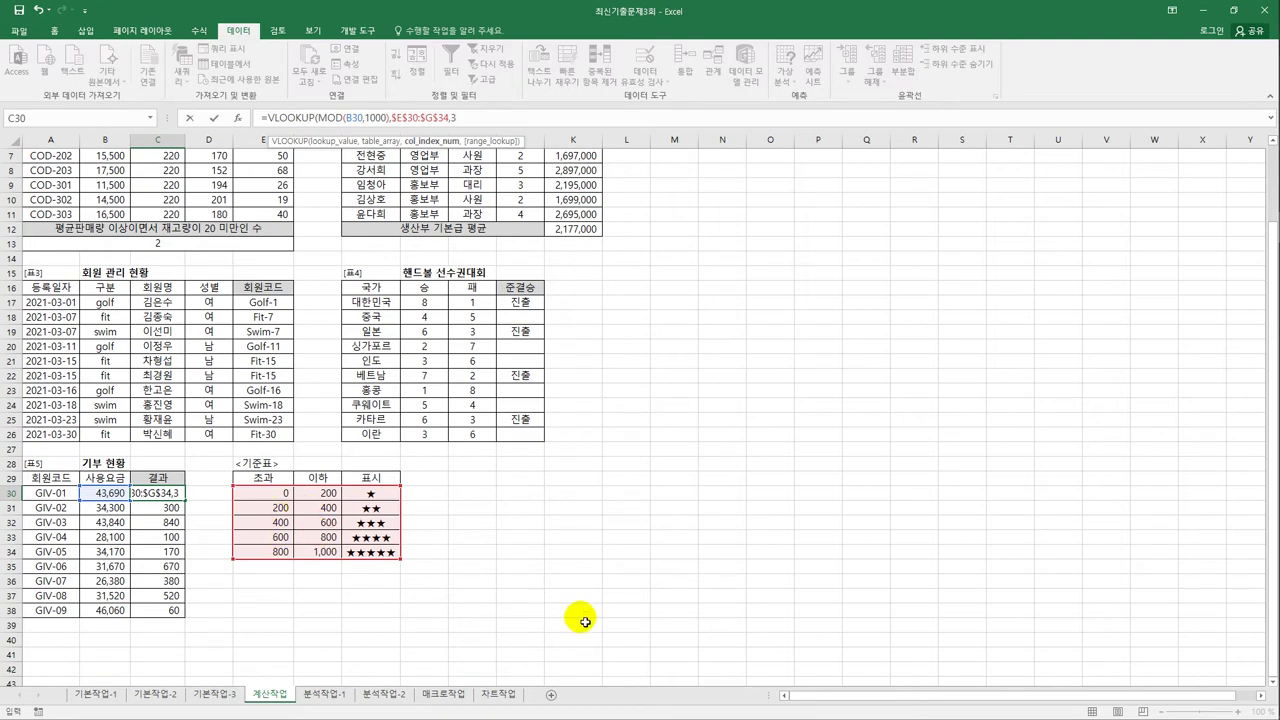
{"action": "type", "text": ","}
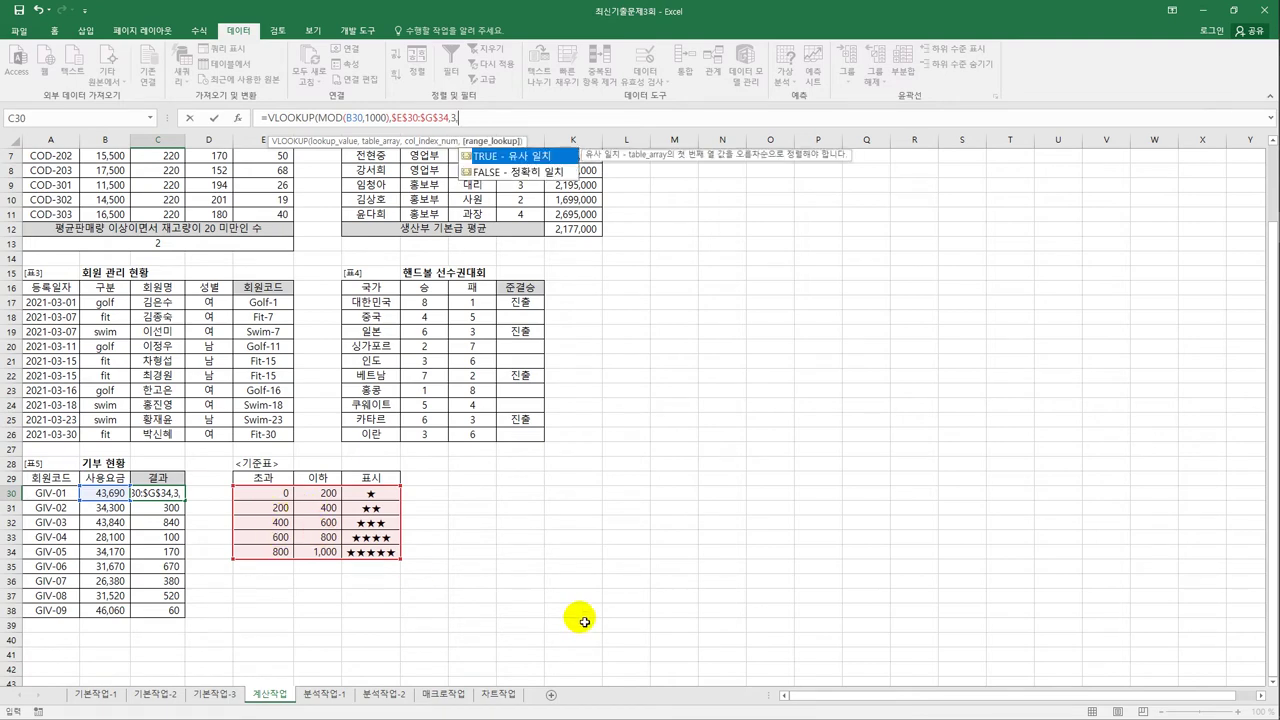
{"action": "double_click", "coordinate": [502, 162]}
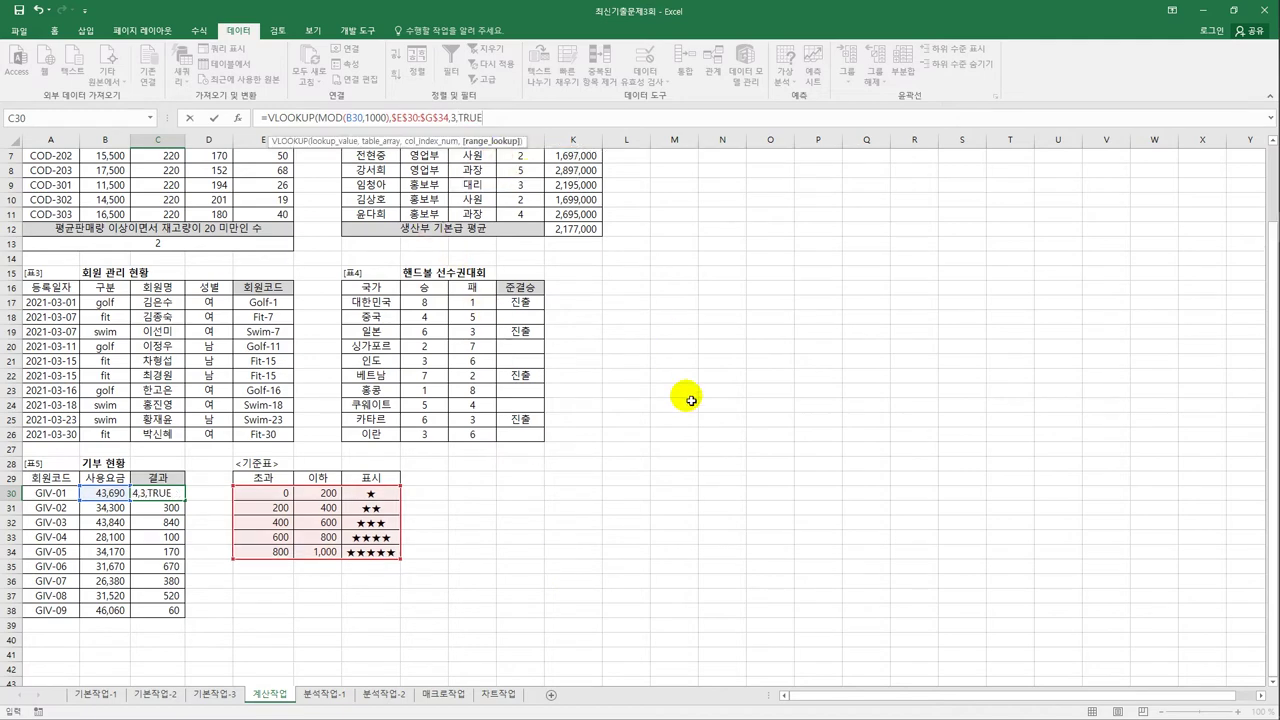
{"action": "key", "text": "Return"}
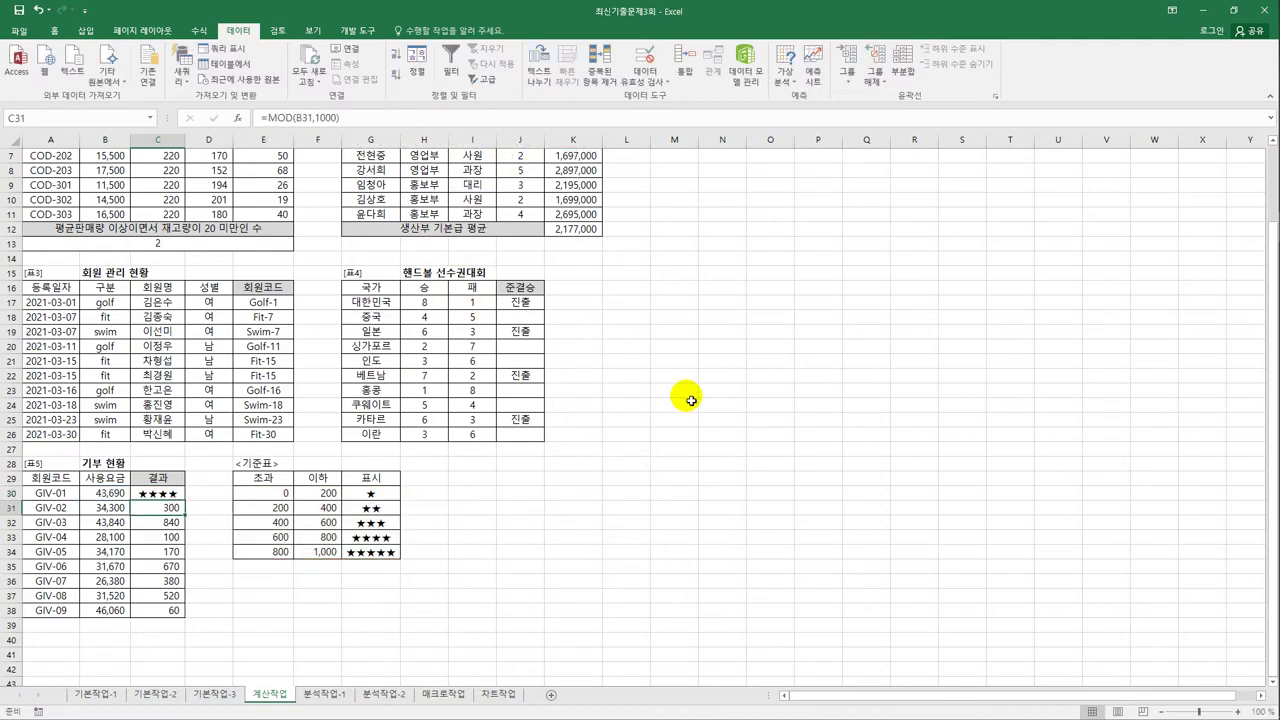
{"action": "left_click", "coordinate": [177, 494]}
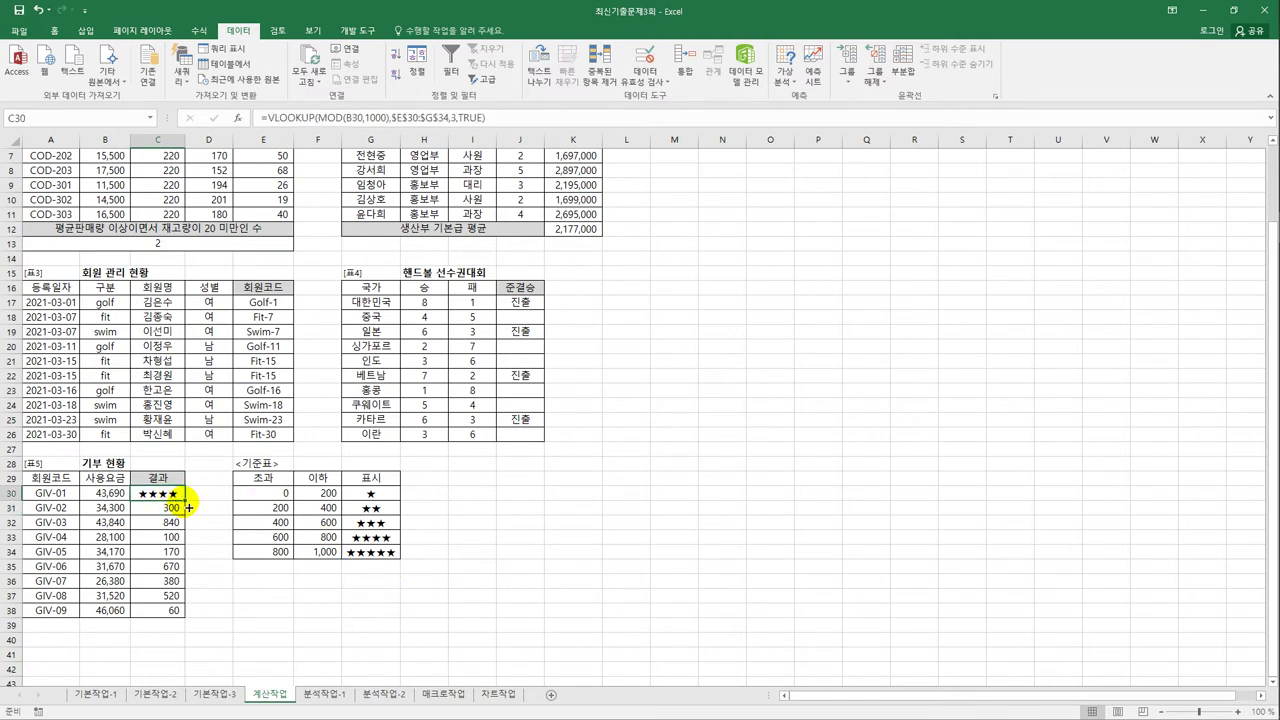
{"action": "left_click_drag", "start_coordinate": [188, 508], "coordinate": [188, 508]}
{"action": "double_click", "coordinate": [188, 508]}
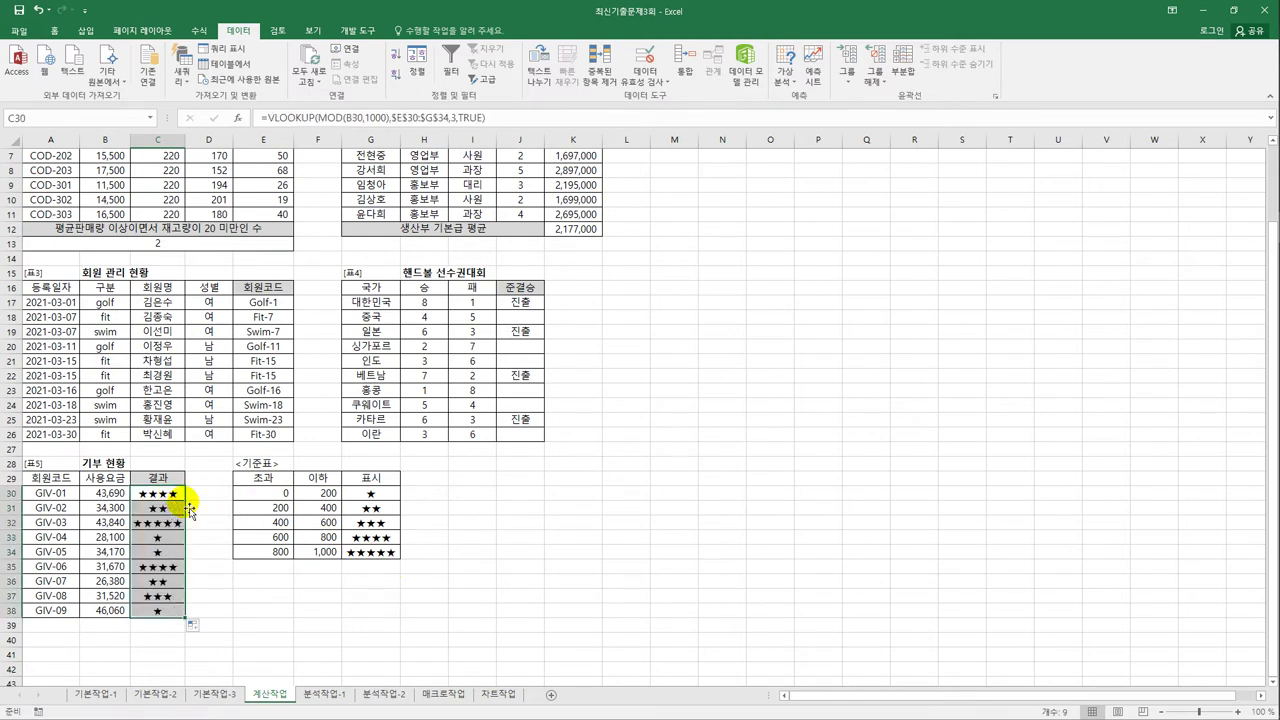
Step: Autofit the width of column C to the star marks in the 결과 column
{"action": "left_click", "coordinate": [171, 607]}
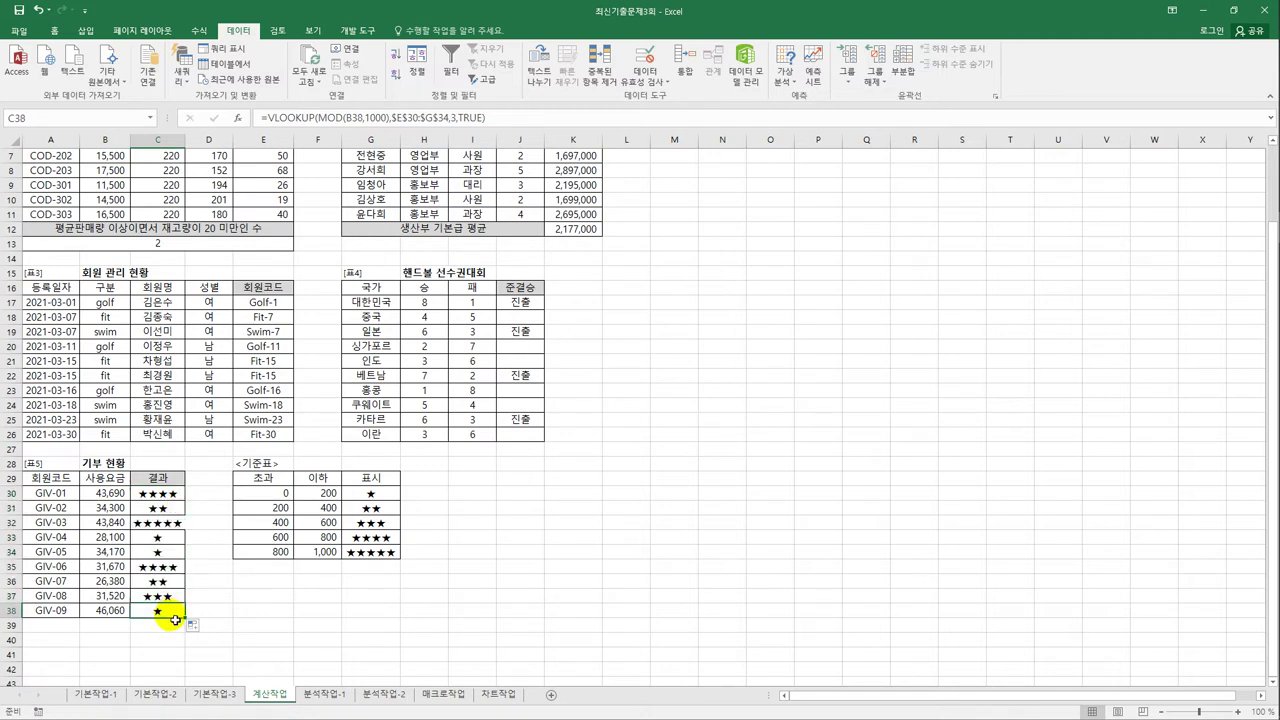
{"action": "double_click", "coordinate": [186, 139]}
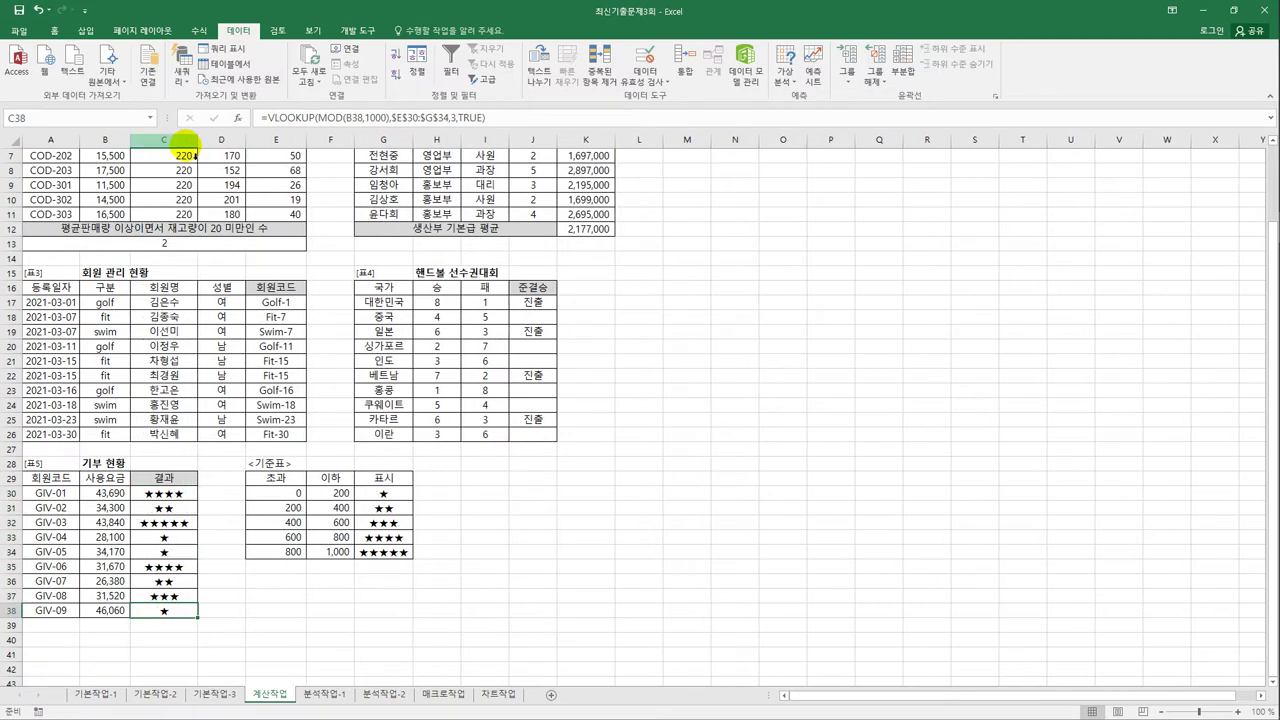
{"action": "left_click", "coordinate": [243, 607]}
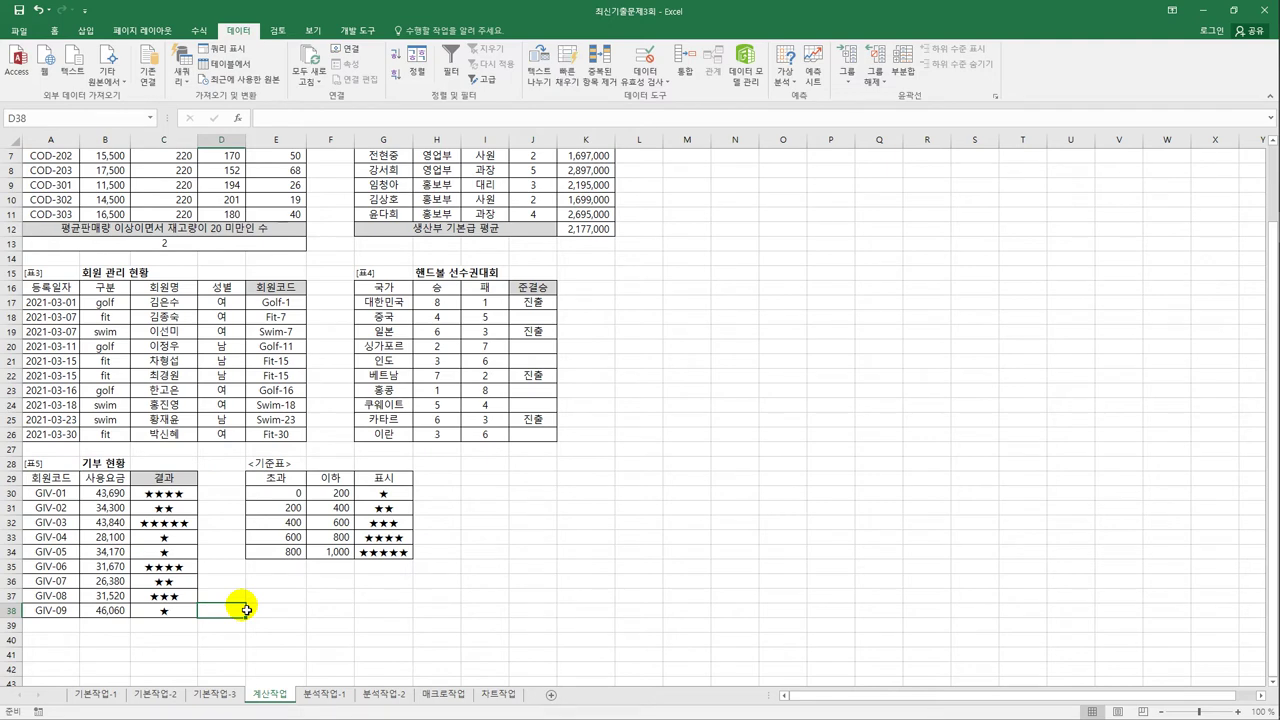
Step: Open the 분석작업-1 sheet and select the 이율(년) by 납입기간(월) table range C12:I21
{"action": "left_click", "coordinate": [312, 694]}
{"action": "left_click", "coordinate": [395, 598]}
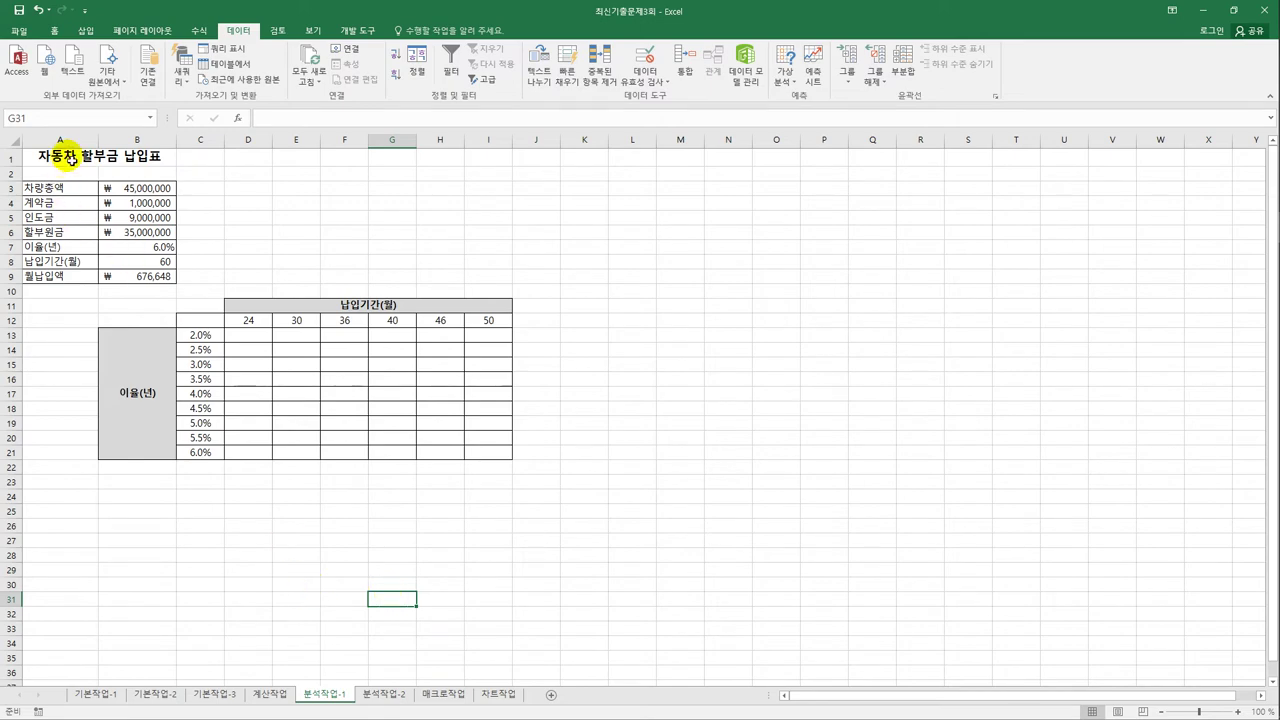
{"action": "left_click", "coordinate": [64, 157]}
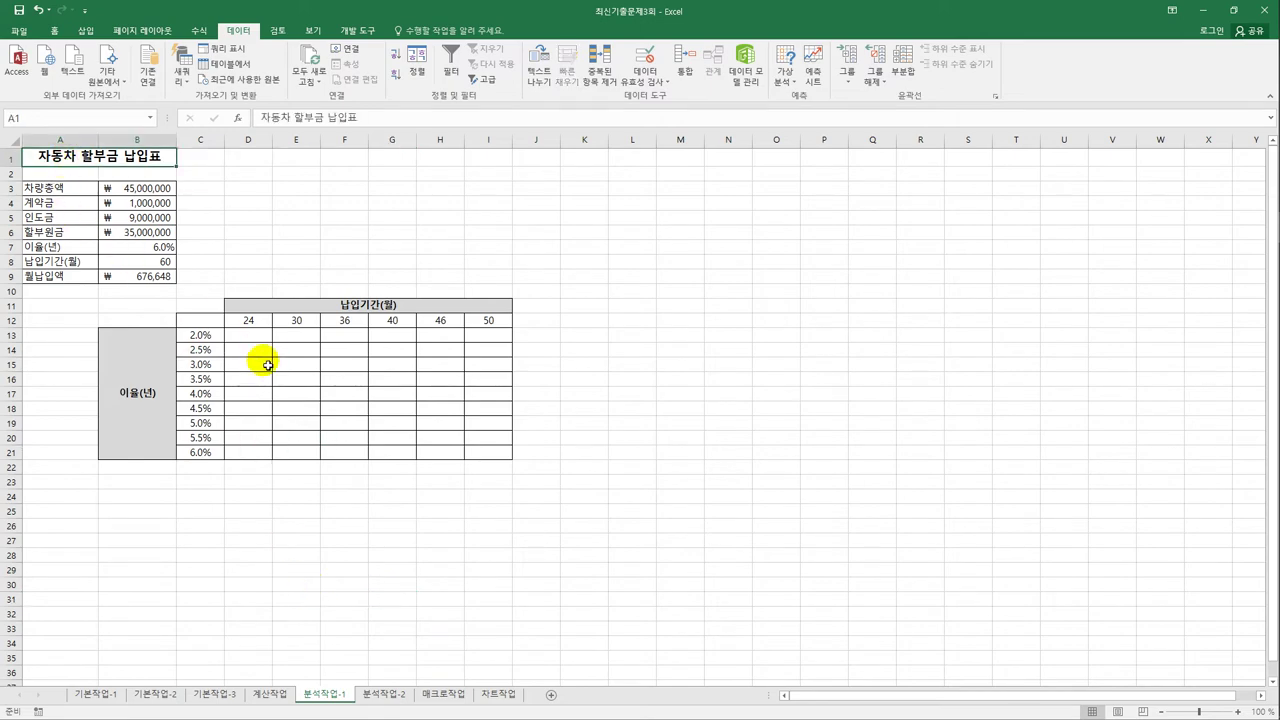
{"action": "left_click_drag", "start_coordinate": [200, 326], "coordinate": [481, 454]}
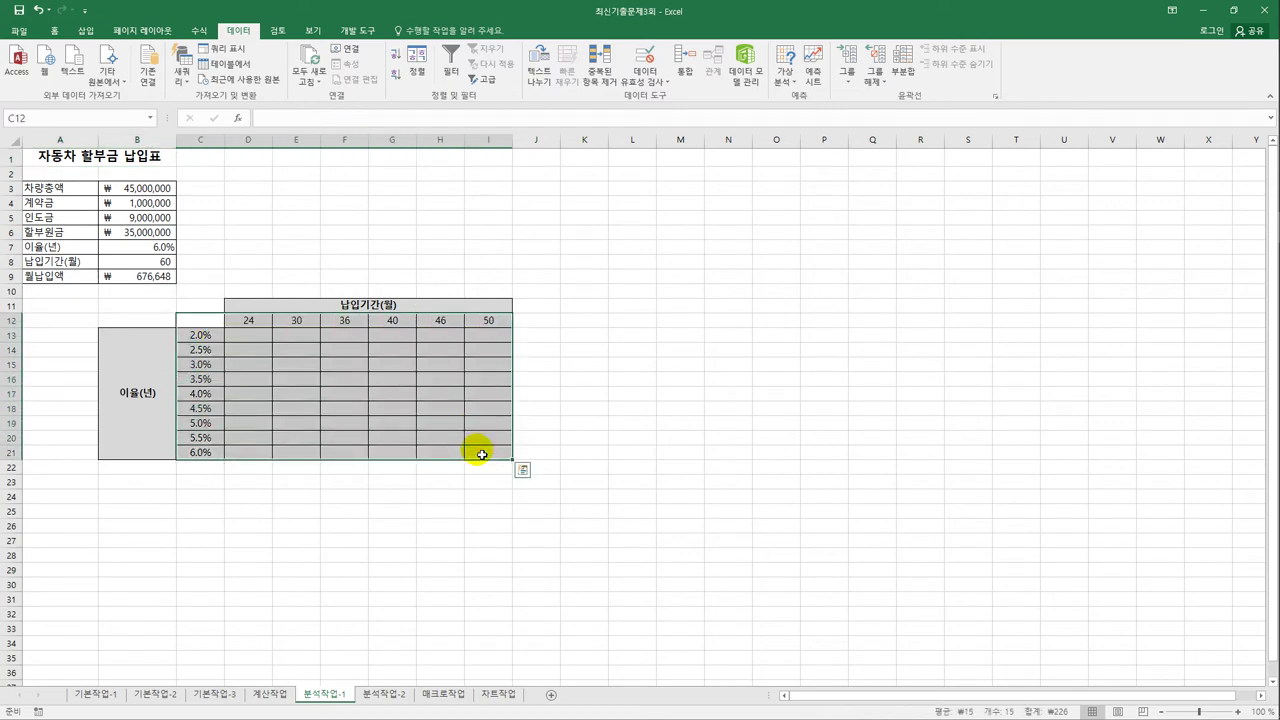
{"action": "left_click", "coordinate": [134, 281]}
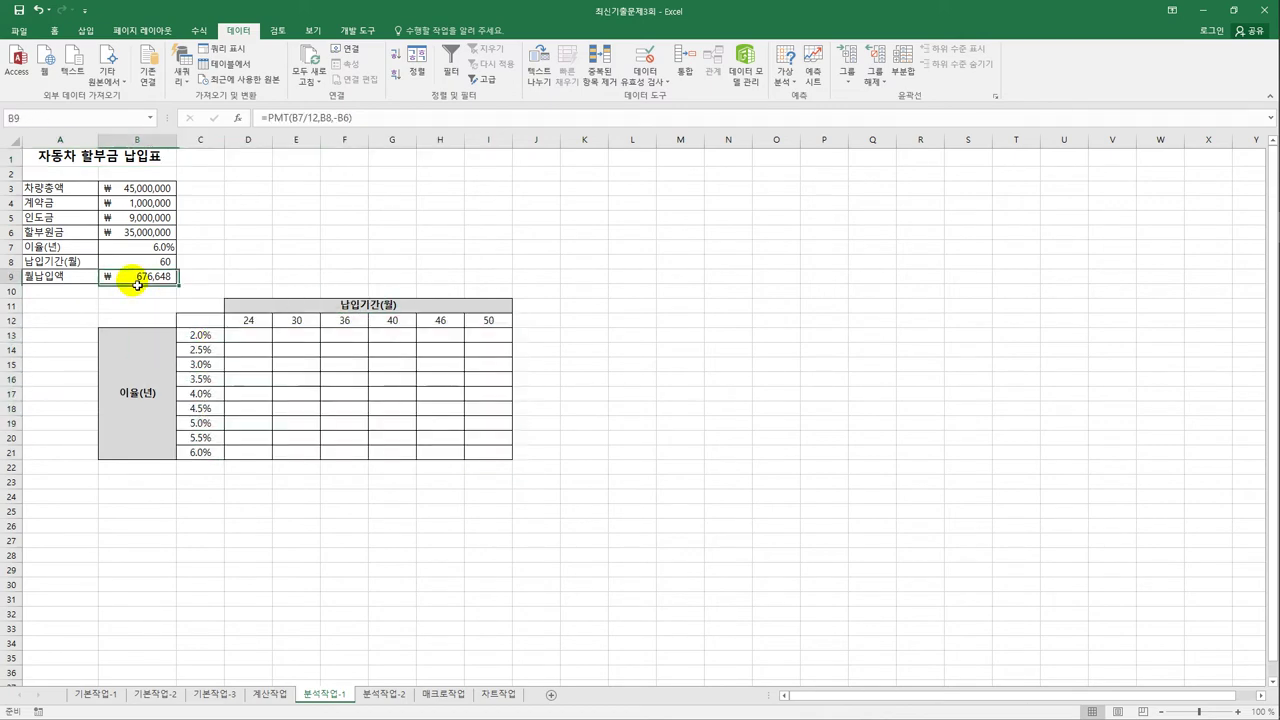
{"action": "left_click", "coordinate": [200, 327]}
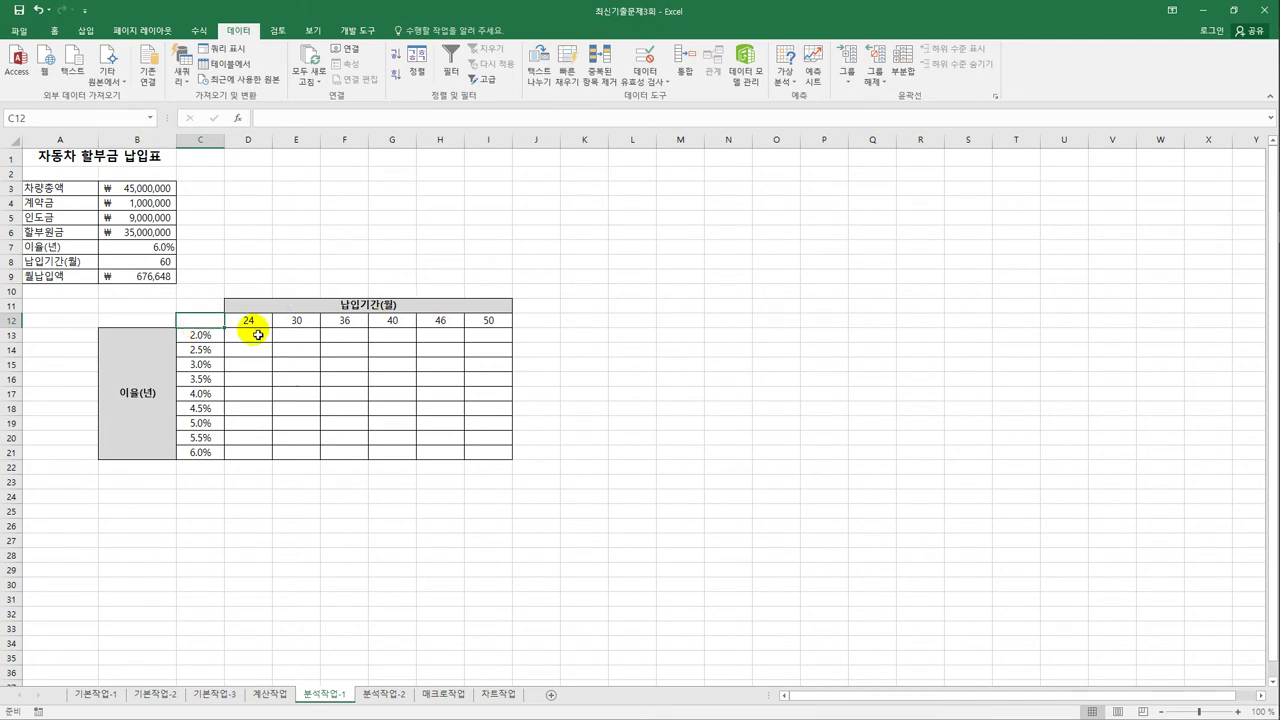
{"action": "left_click_drag", "start_coordinate": [249, 321], "coordinate": [440, 323]}
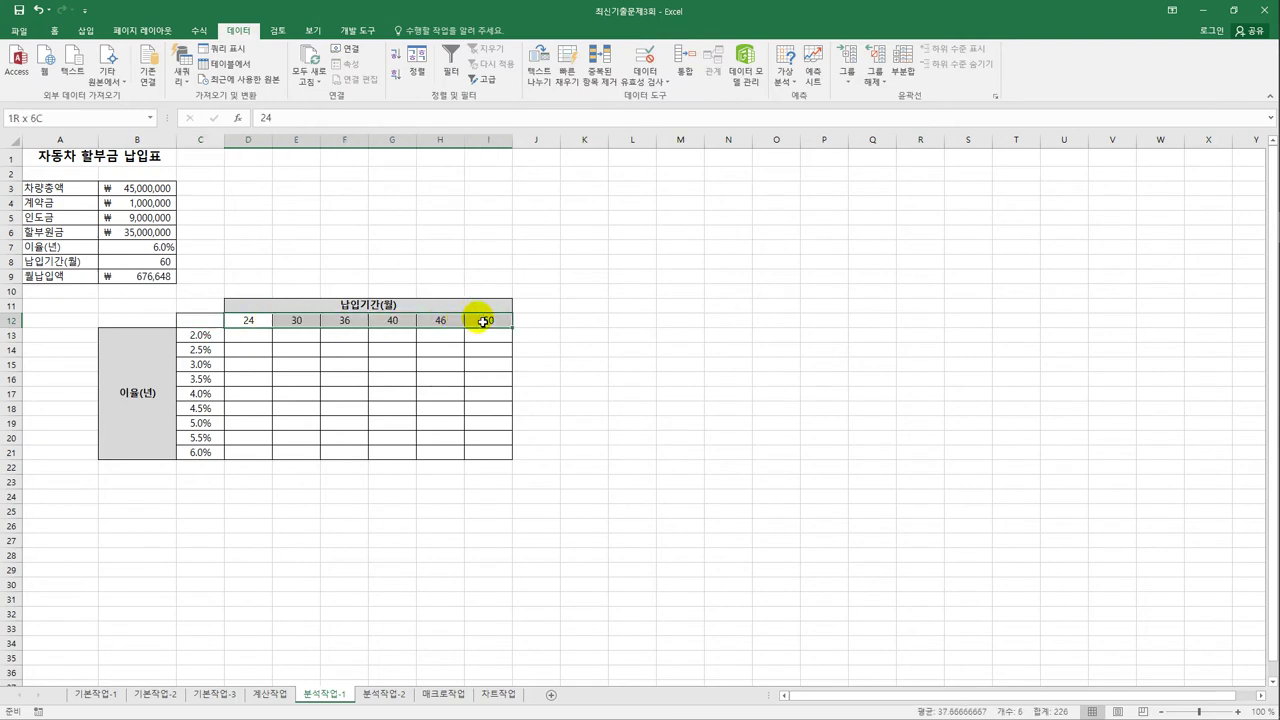
{"action": "left_click", "coordinate": [212, 341], "text": "ctrl"}
{"action": "left_click_drag", "start_coordinate": [212, 341], "coordinate": [206, 452]}
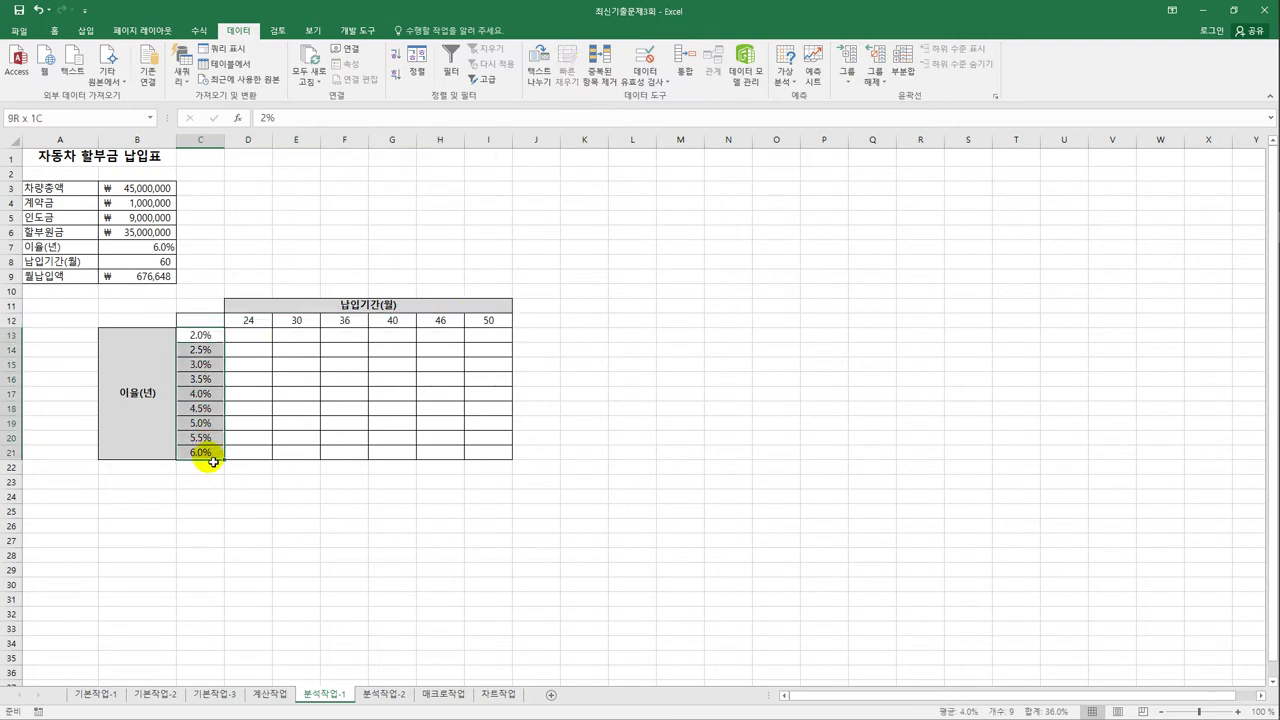
Step: Try linking C12 to the 월납입액 result with =B9, and clear the cell again
{"action": "left_click", "coordinate": [195, 327]}
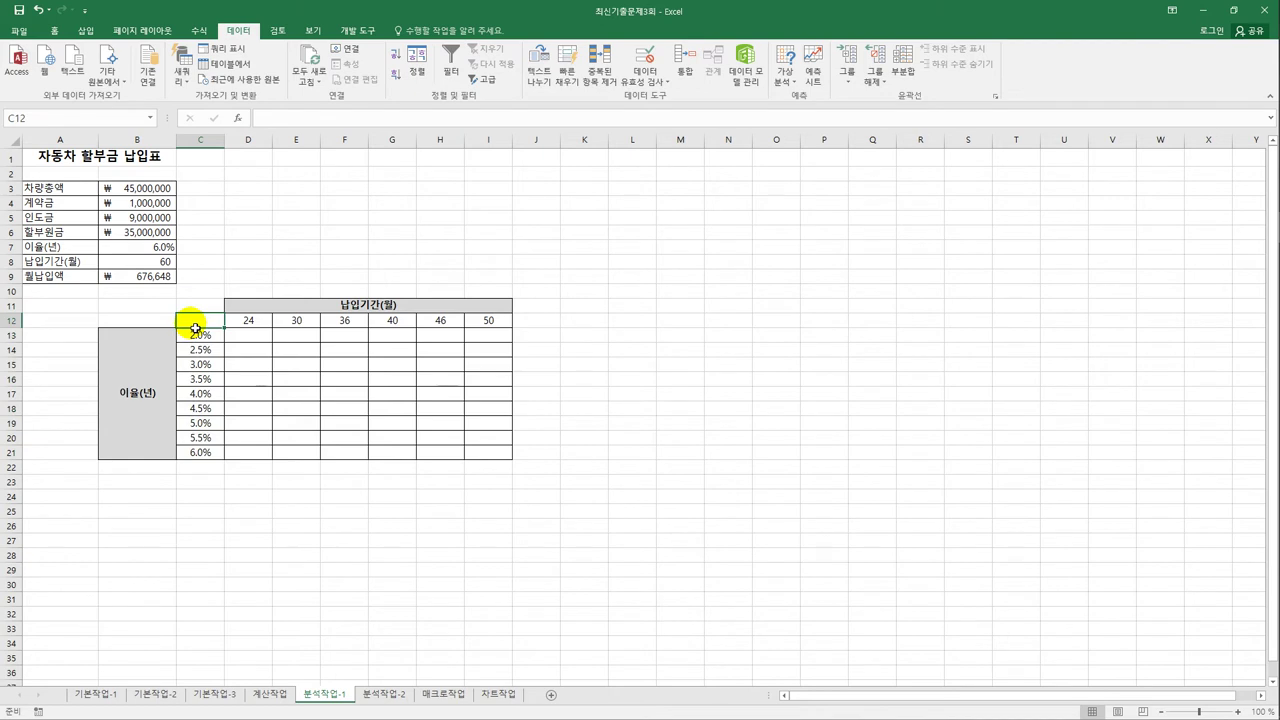
{"action": "type", "text": "="}
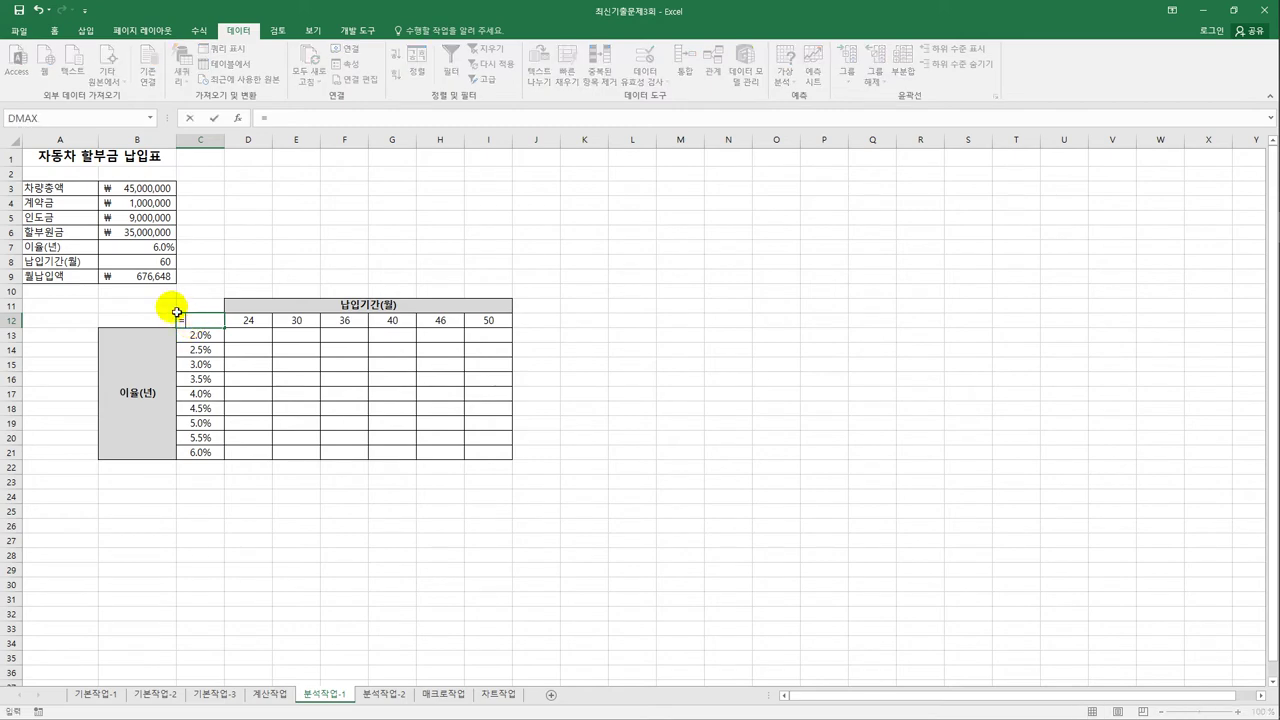
{"action": "left_click", "coordinate": [160, 282]}
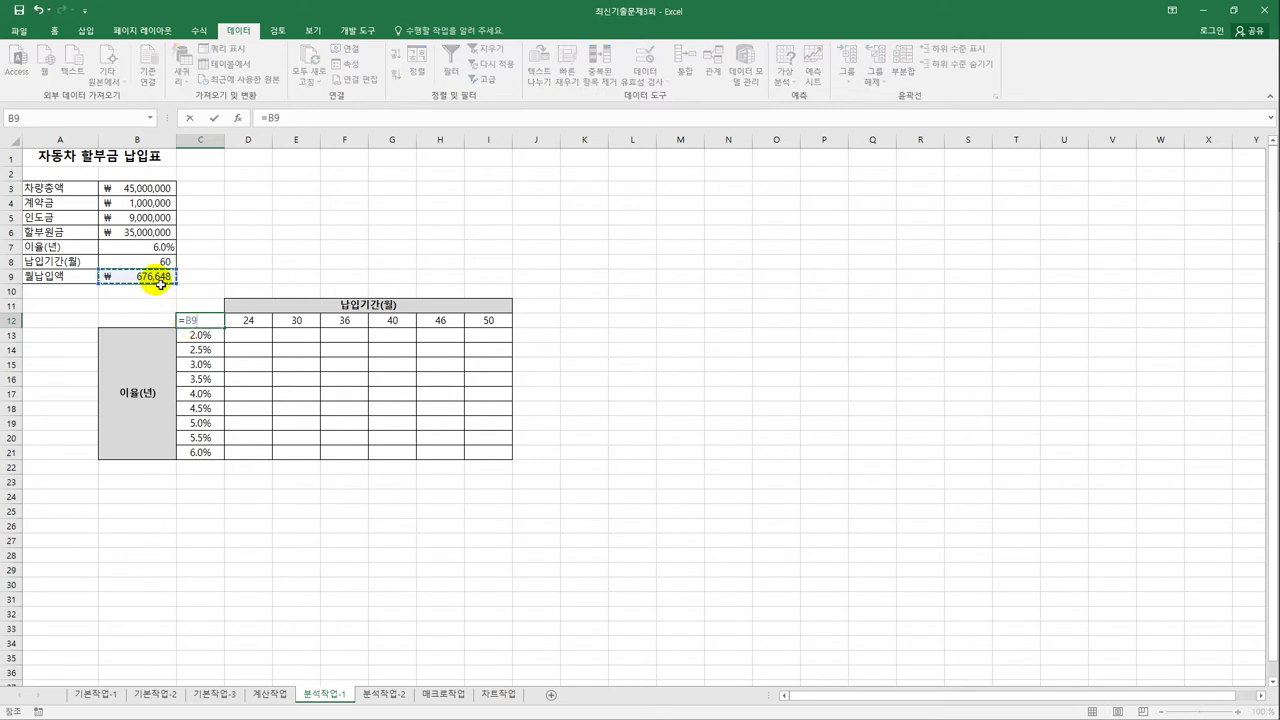
{"action": "key", "text": "Return"}
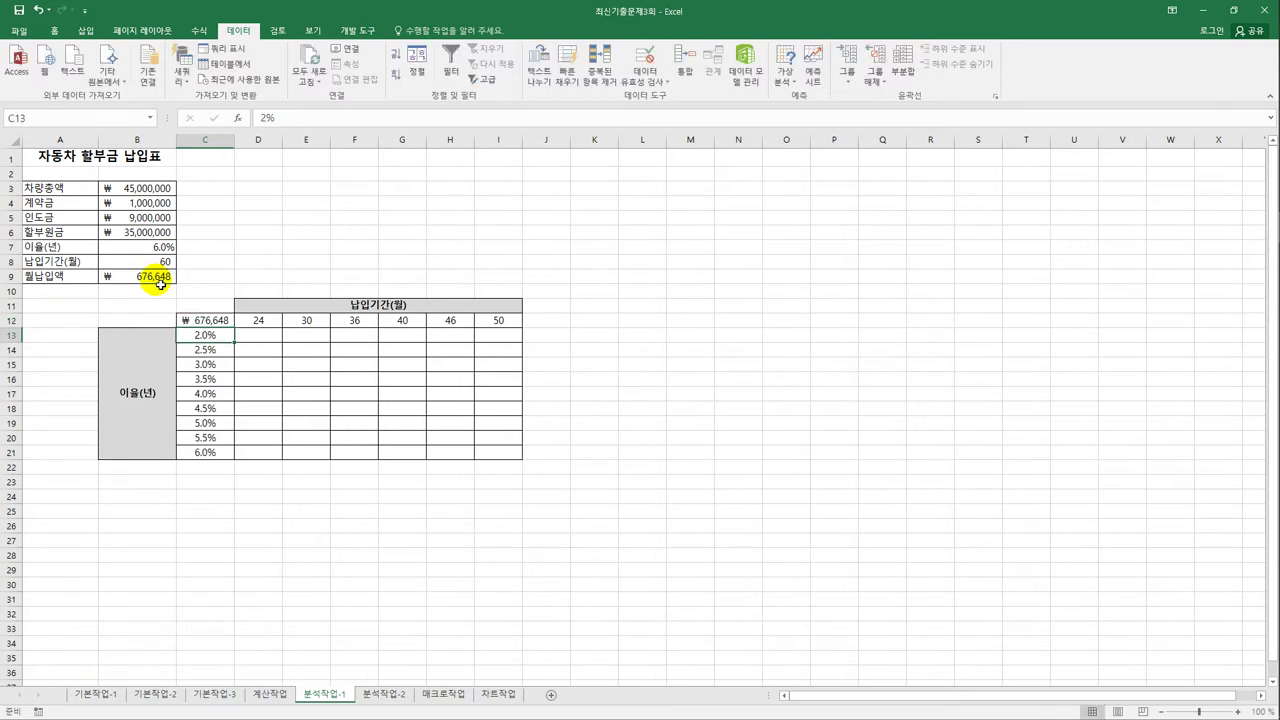
{"action": "left_click", "coordinate": [196, 323]}
{"action": "key", "text": "Delete"}
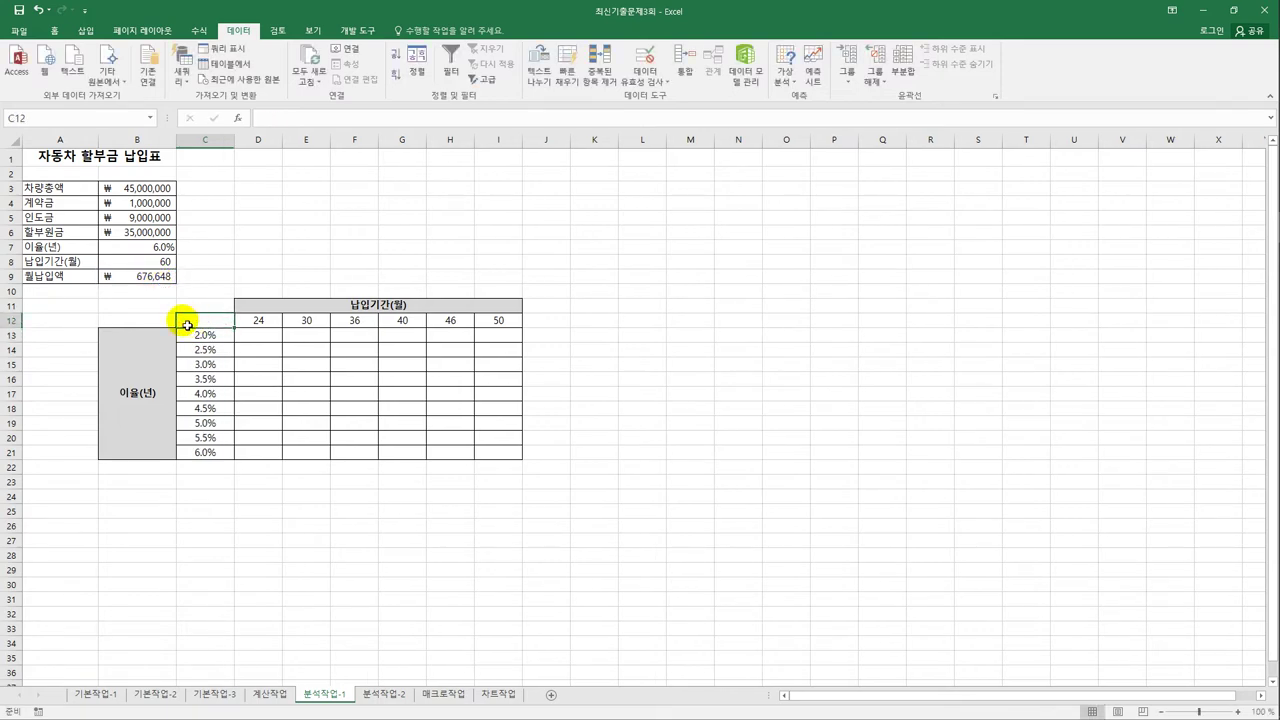
Step: Copy the 월납입액 formula text =PMT(B7/12,B8,-B6) from B9 and paste it unchanged into C12
{"action": "left_click", "coordinate": [161, 278]}
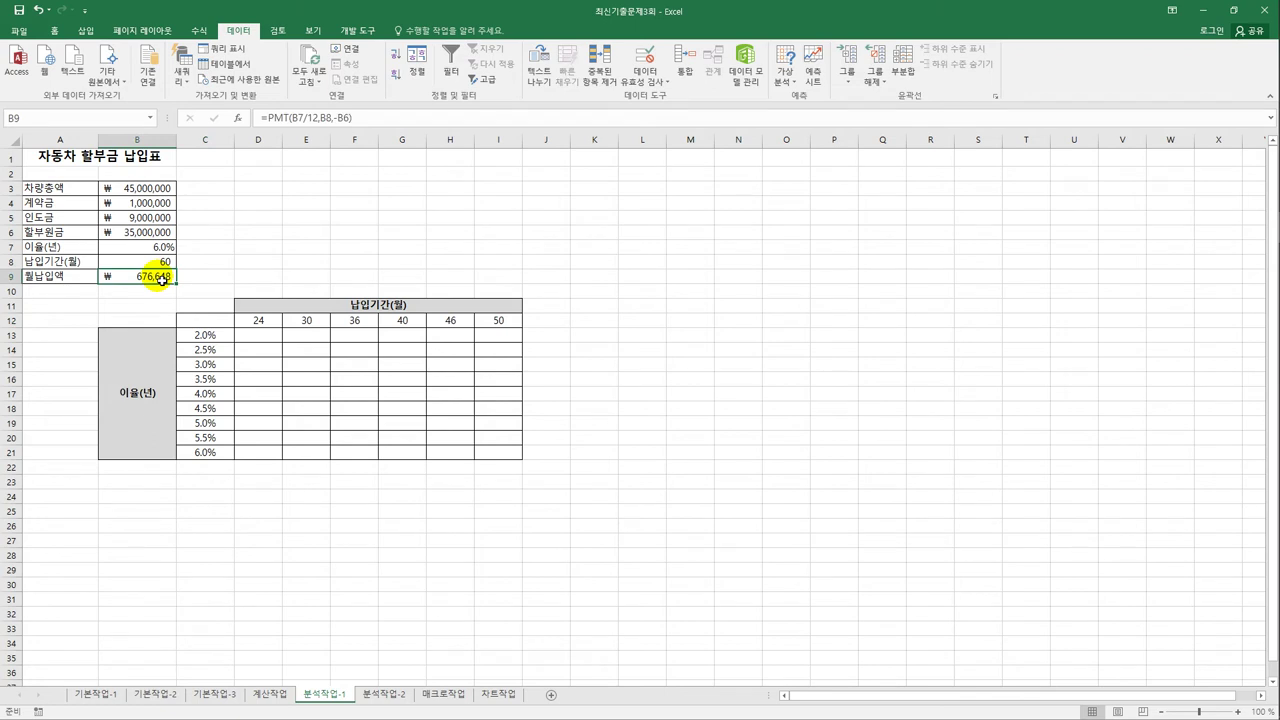
{"action": "left_click", "coordinate": [260, 118]}
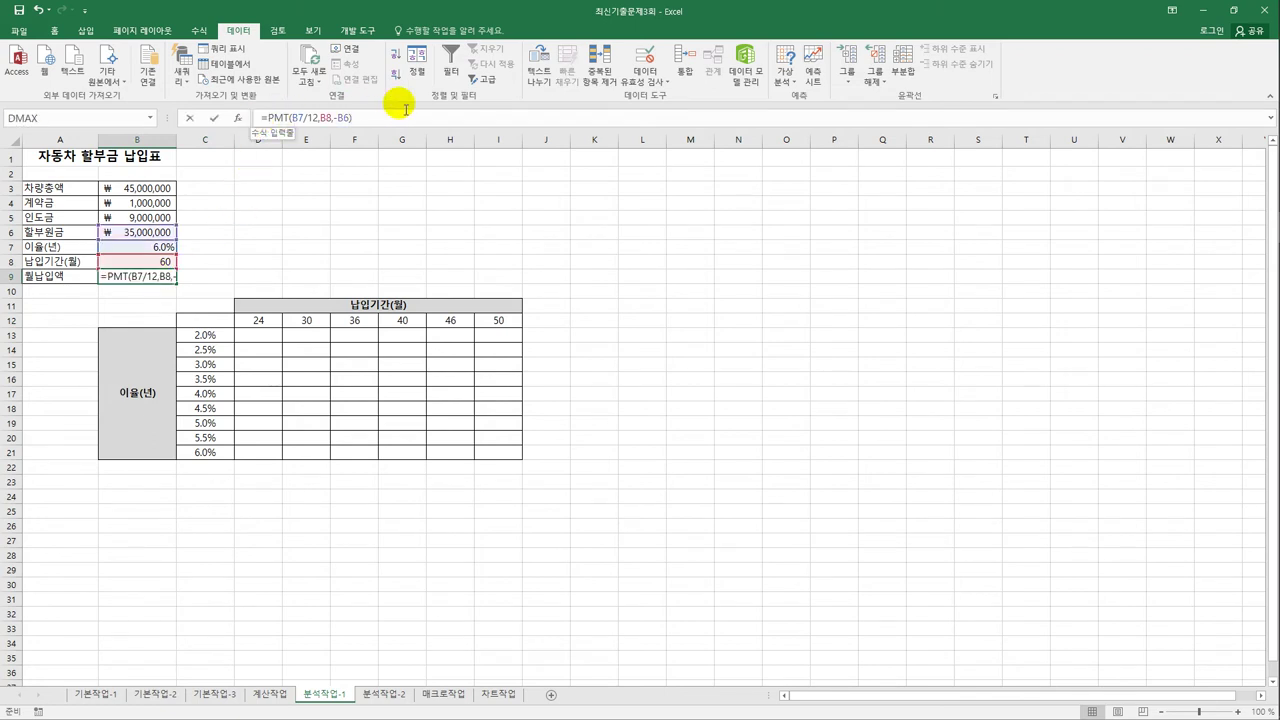
{"action": "key", "text": "shift+End"}
{"action": "key", "text": "ctrl+c"}
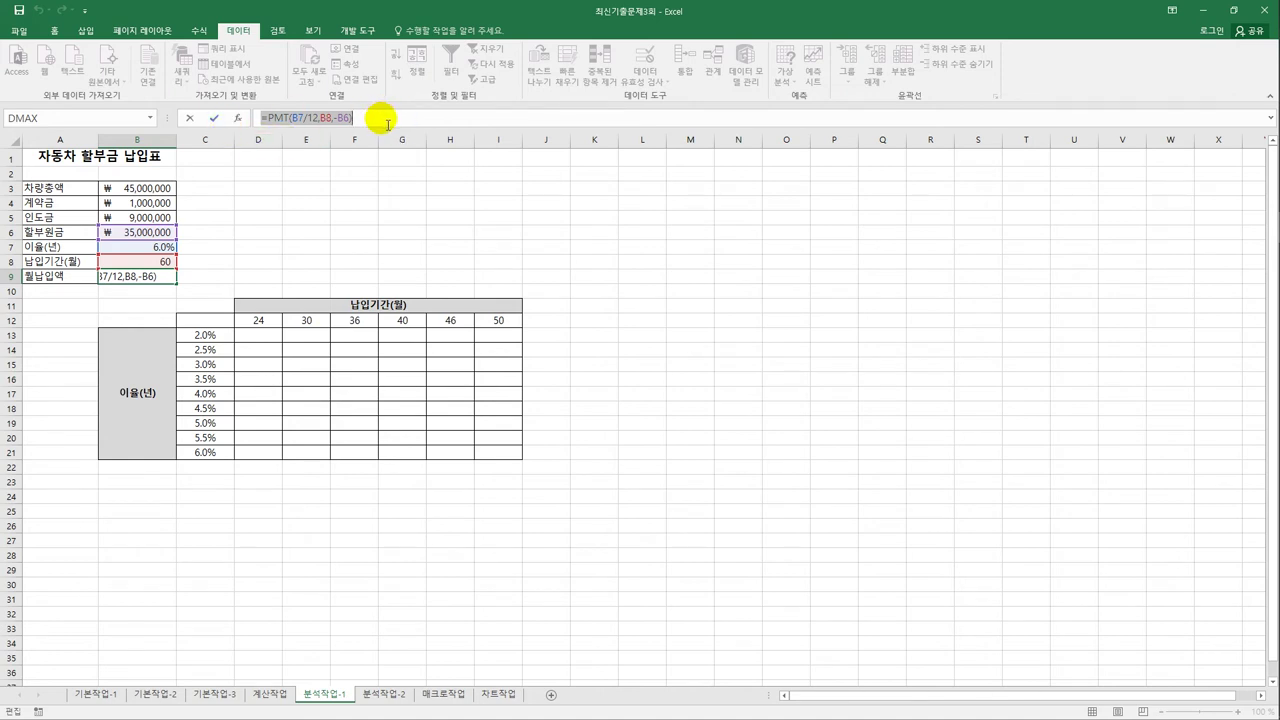
{"action": "key", "text": "Escape"}
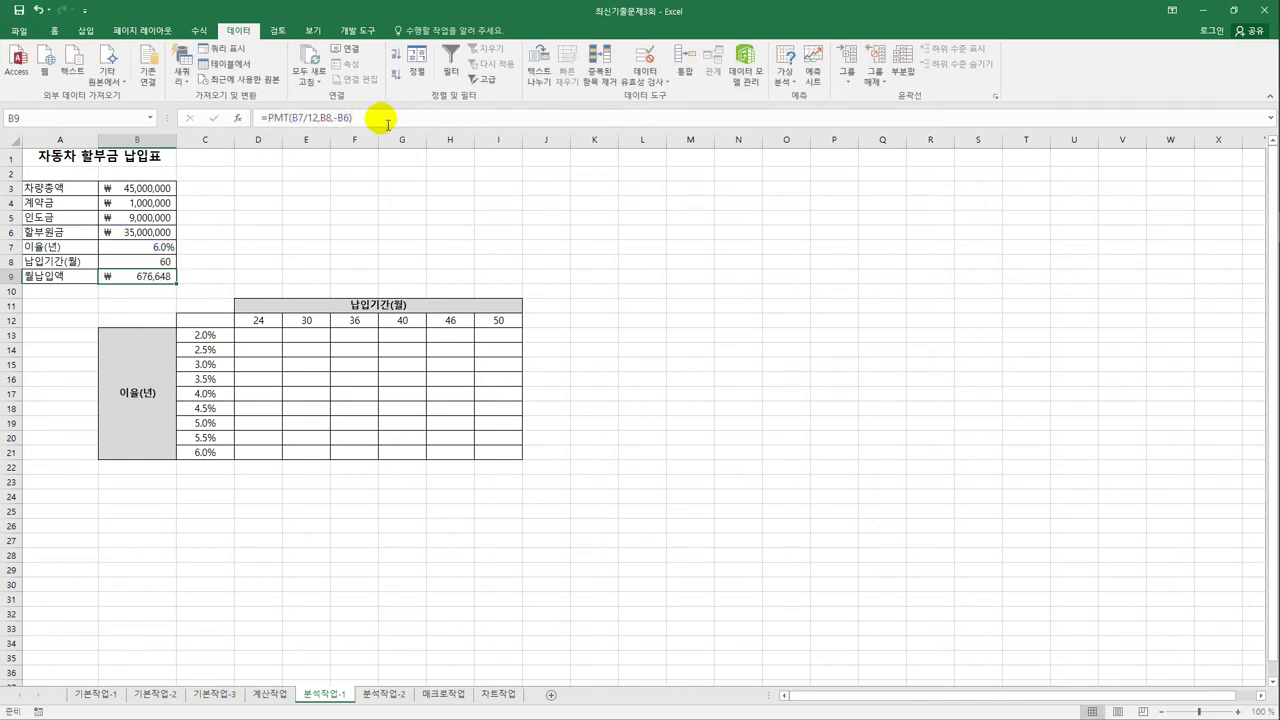
{"action": "left_click", "coordinate": [229, 327]}
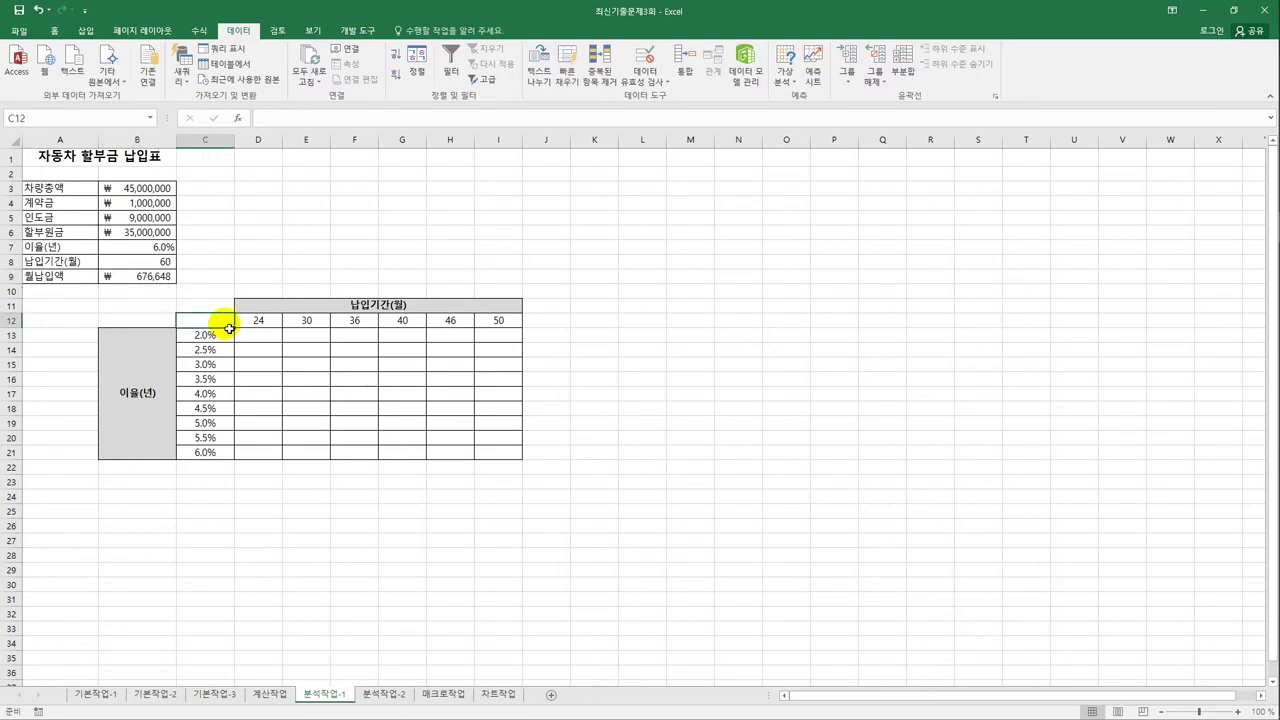
{"action": "key", "text": "ctrl+v"}
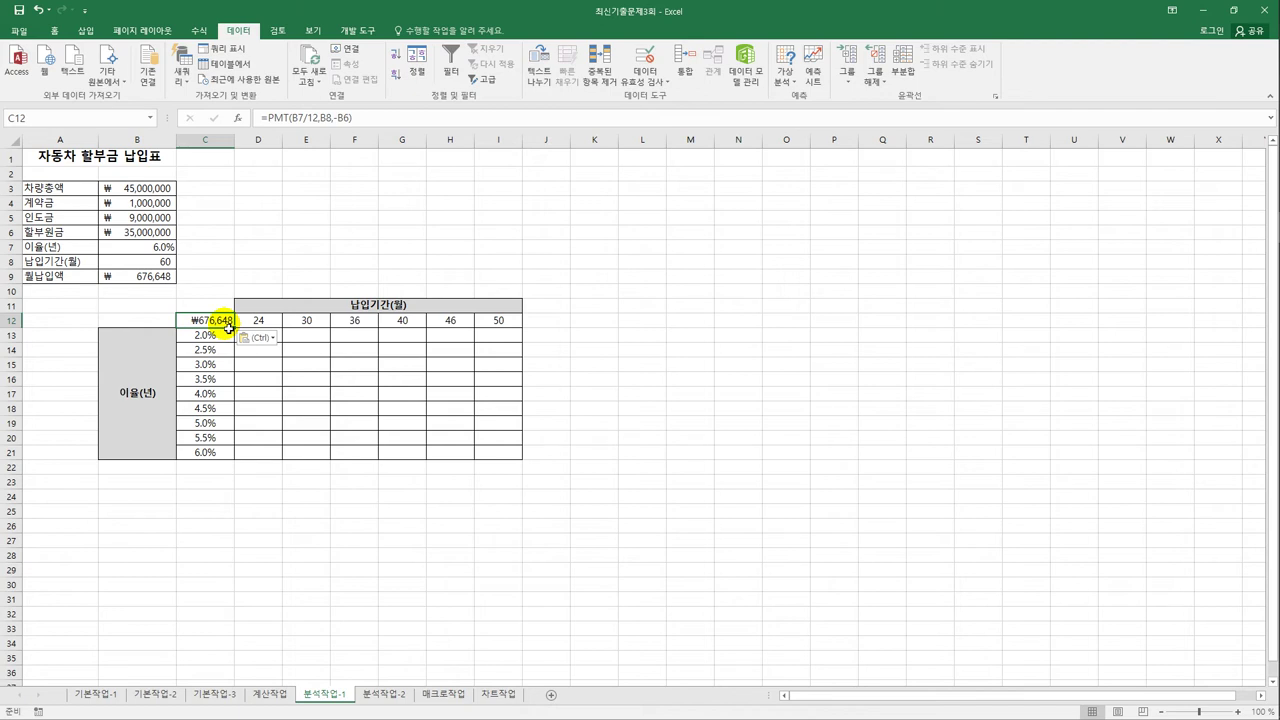
Step: Create a what-if data table (데이터 표) on C12:I21 with row input cell $B$8 and column input cell $B$7
{"action": "left_click_drag", "start_coordinate": [229, 327], "coordinate": [492, 465]}
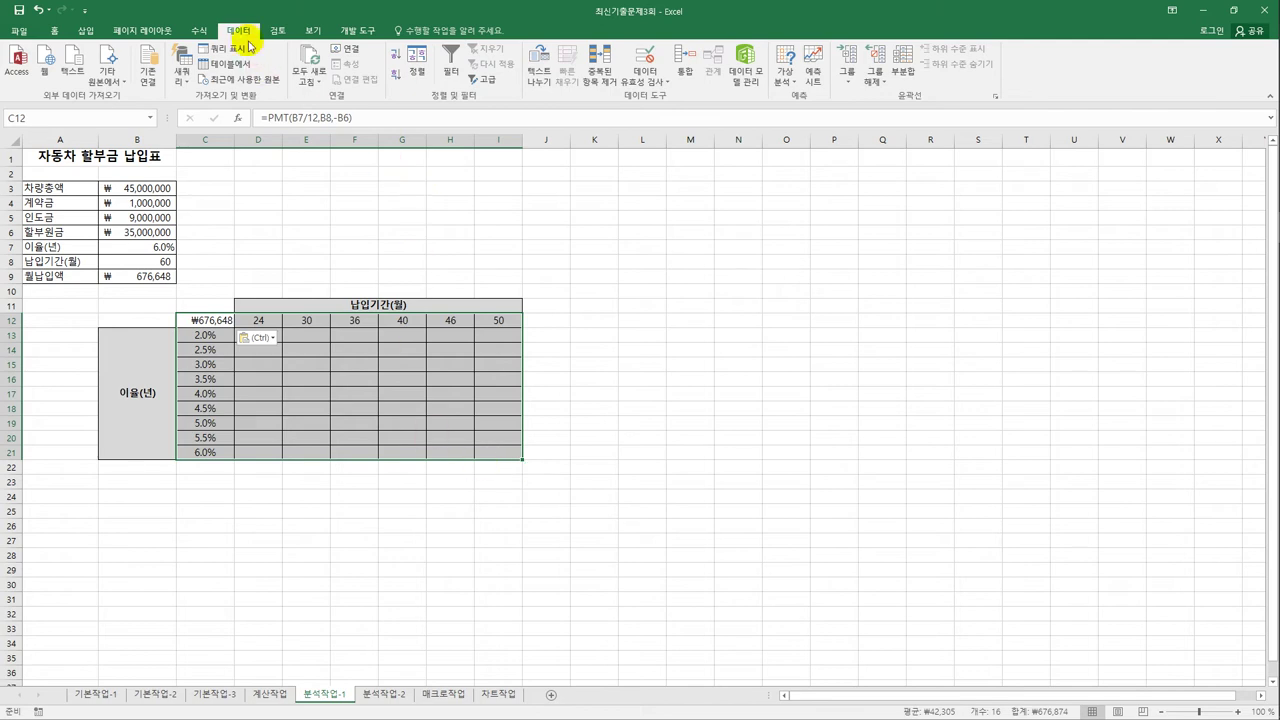
{"action": "left_click", "coordinate": [781, 86]}
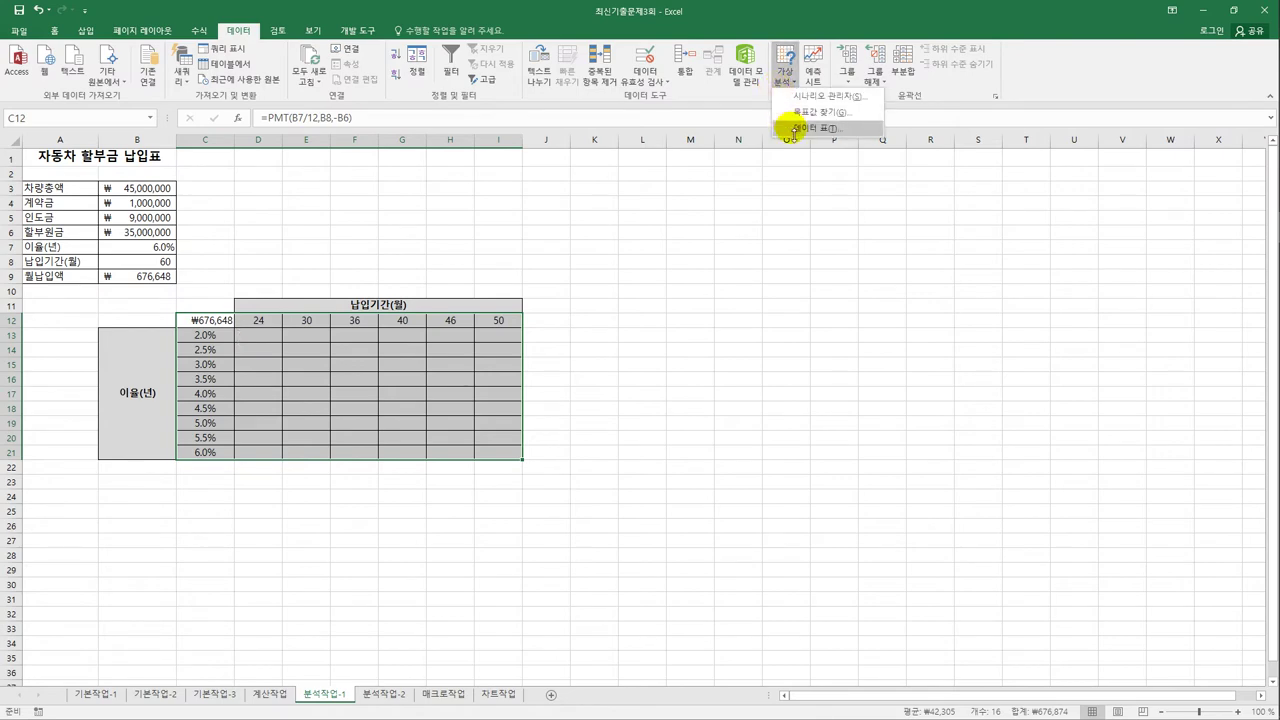
{"action": "left_click", "coordinate": [791, 128]}
{"action": "left_click_drag", "start_coordinate": [530, 180], "coordinate": [390, 186]}
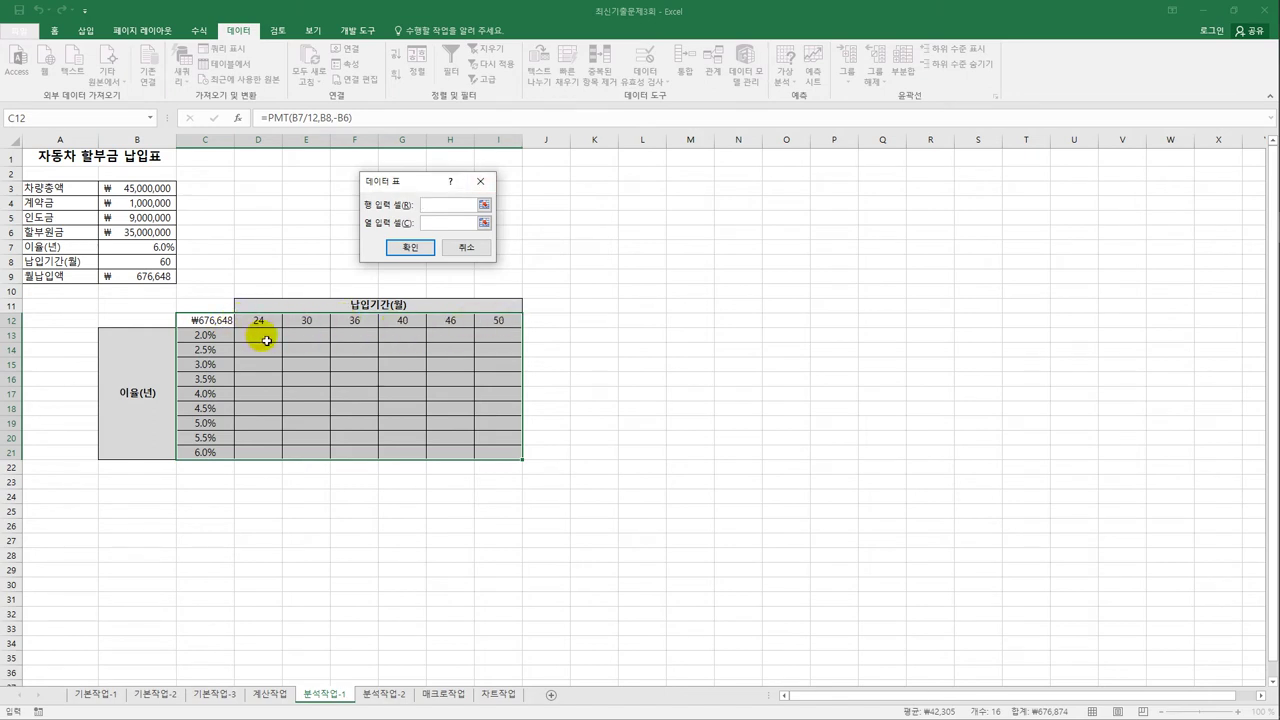
{"action": "left_click", "coordinate": [135, 266]}
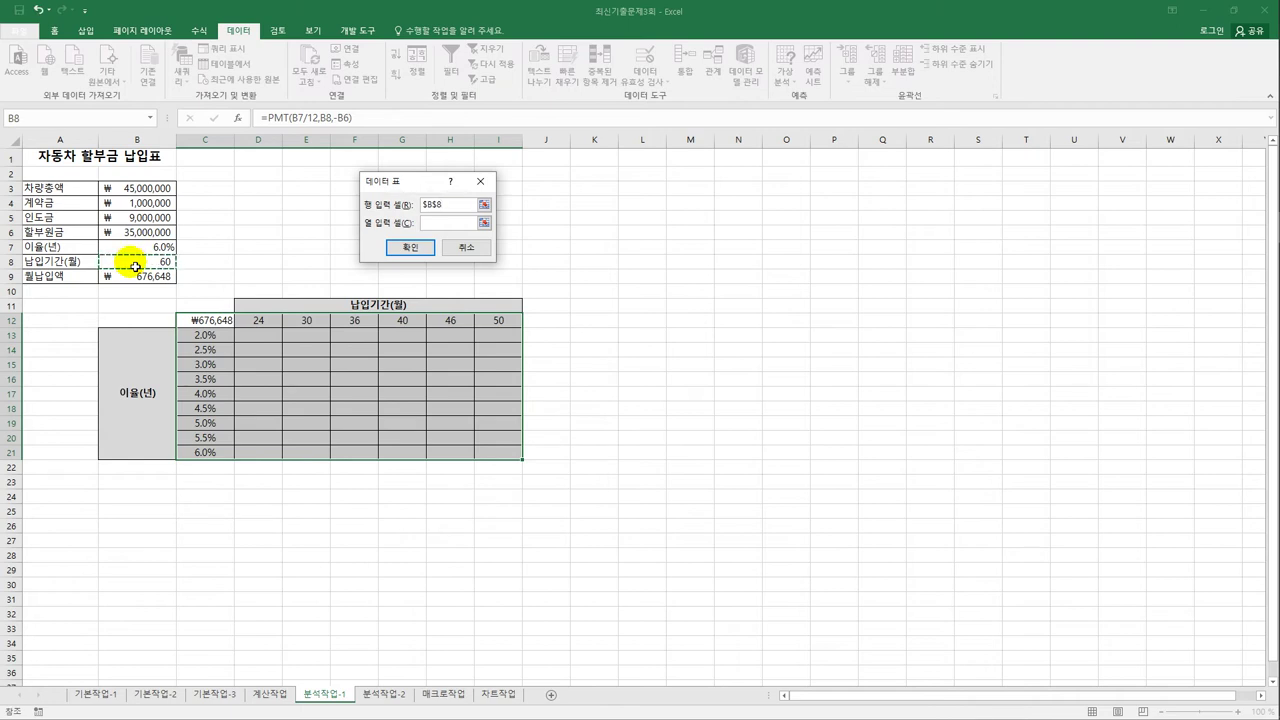
{"action": "left_click", "coordinate": [432, 222]}
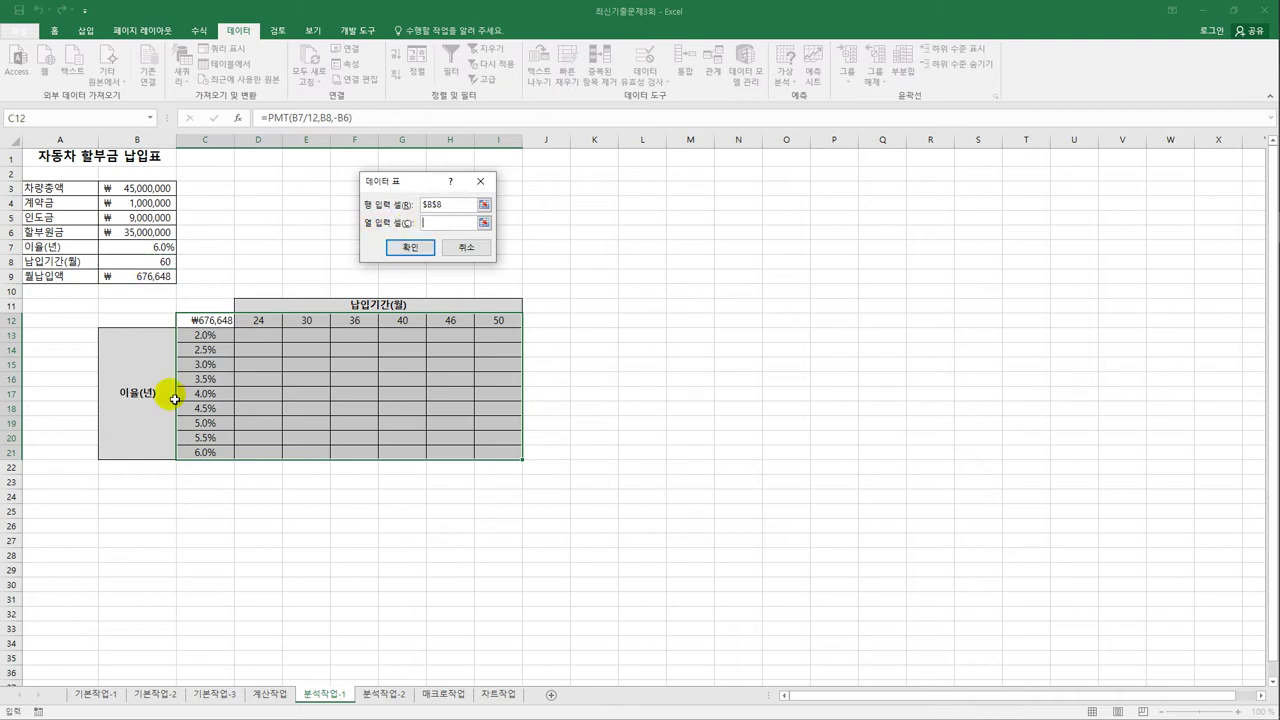
{"action": "left_click", "coordinate": [133, 254]}
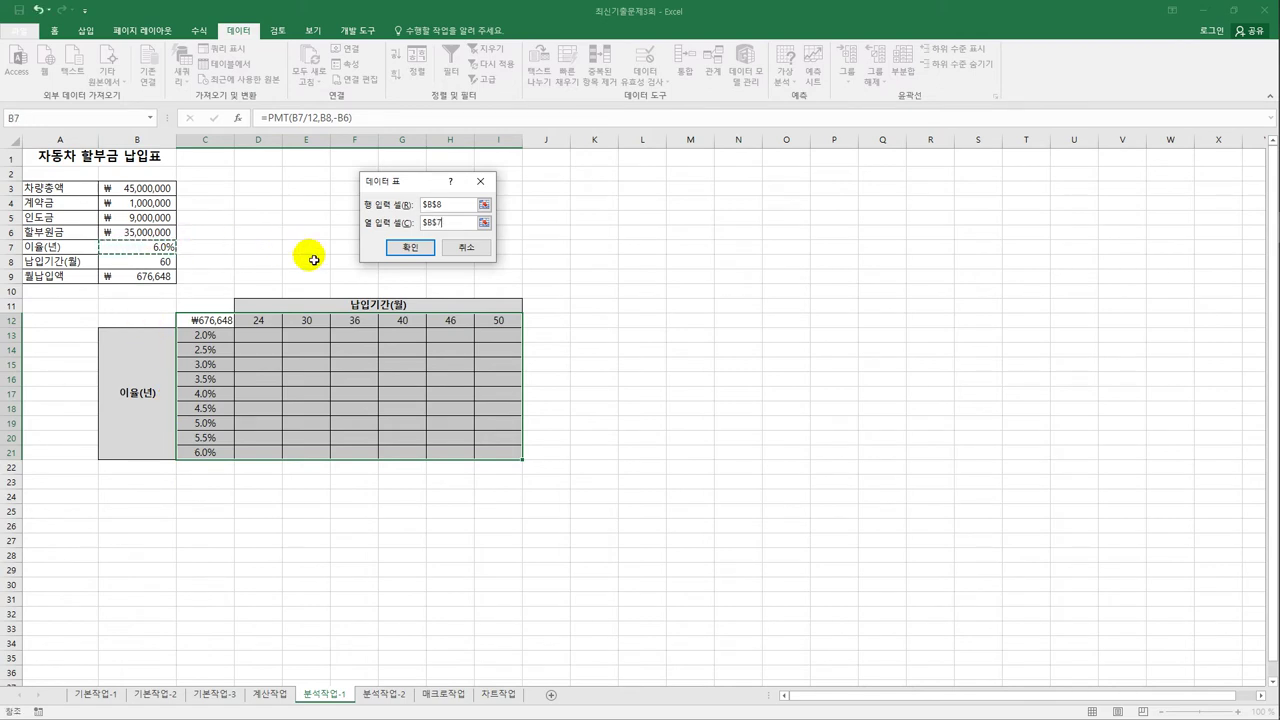
{"action": "left_click", "coordinate": [410, 249]}
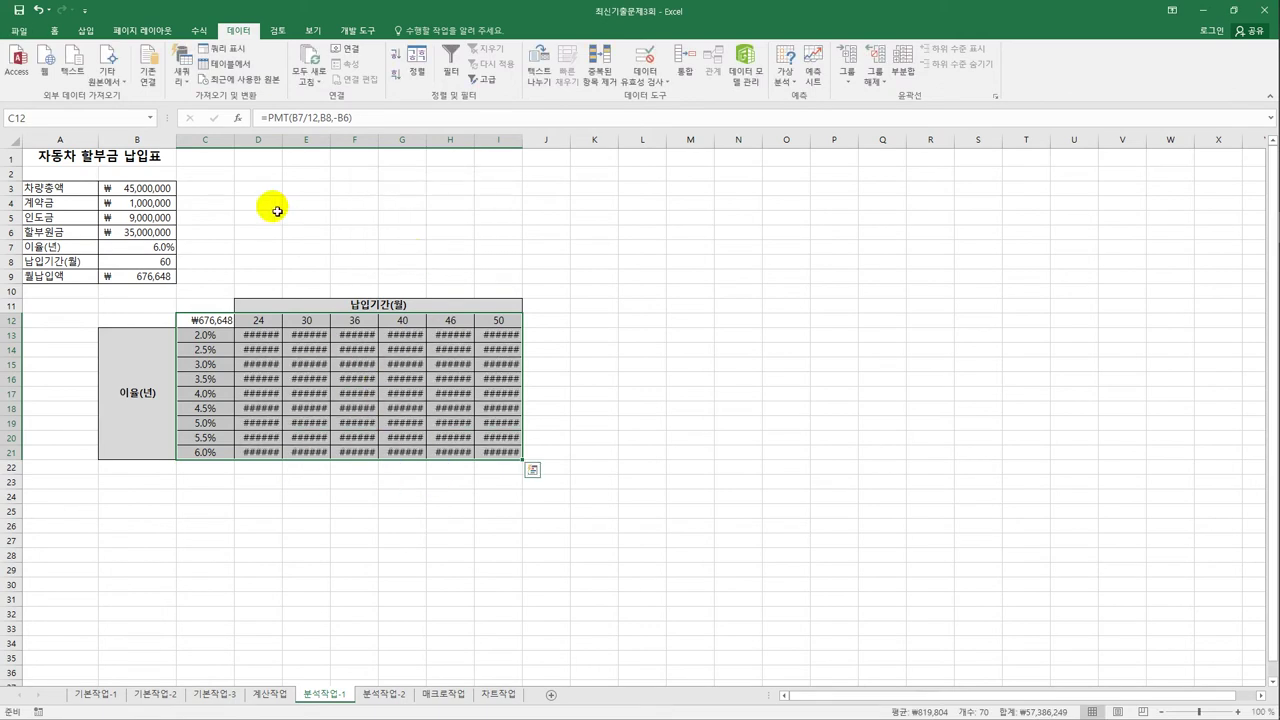
Step: Autofit the widths of columns D through I to the calculated installment amounts
{"action": "left_click_drag", "start_coordinate": [258, 141], "coordinate": [525, 145]}
{"action": "double_click", "coordinate": [525, 145]}
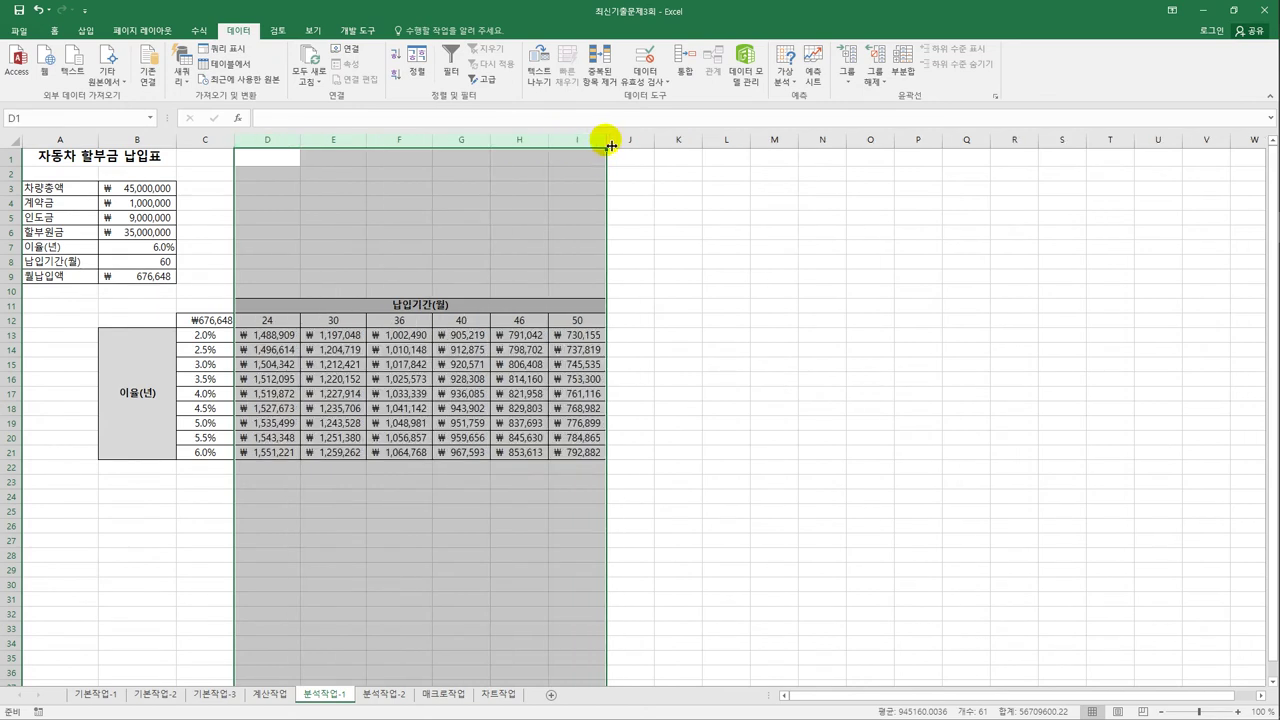
{"action": "left_click", "coordinate": [689, 409]}
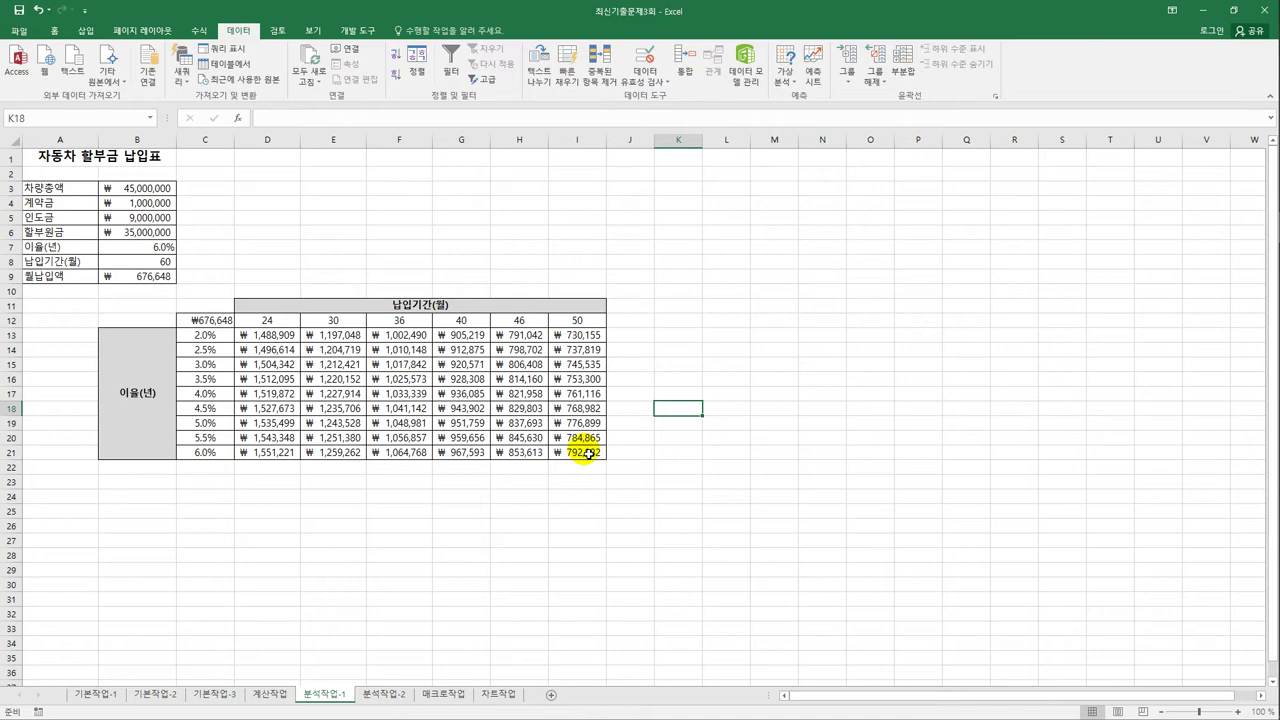
Step: Open the 분석작업-2 sheet and sort the 도시락 판매 현황 table by 구분 in ascending order
{"action": "left_click", "coordinate": [381, 703]}
{"action": "left_click", "coordinate": [446, 531]}
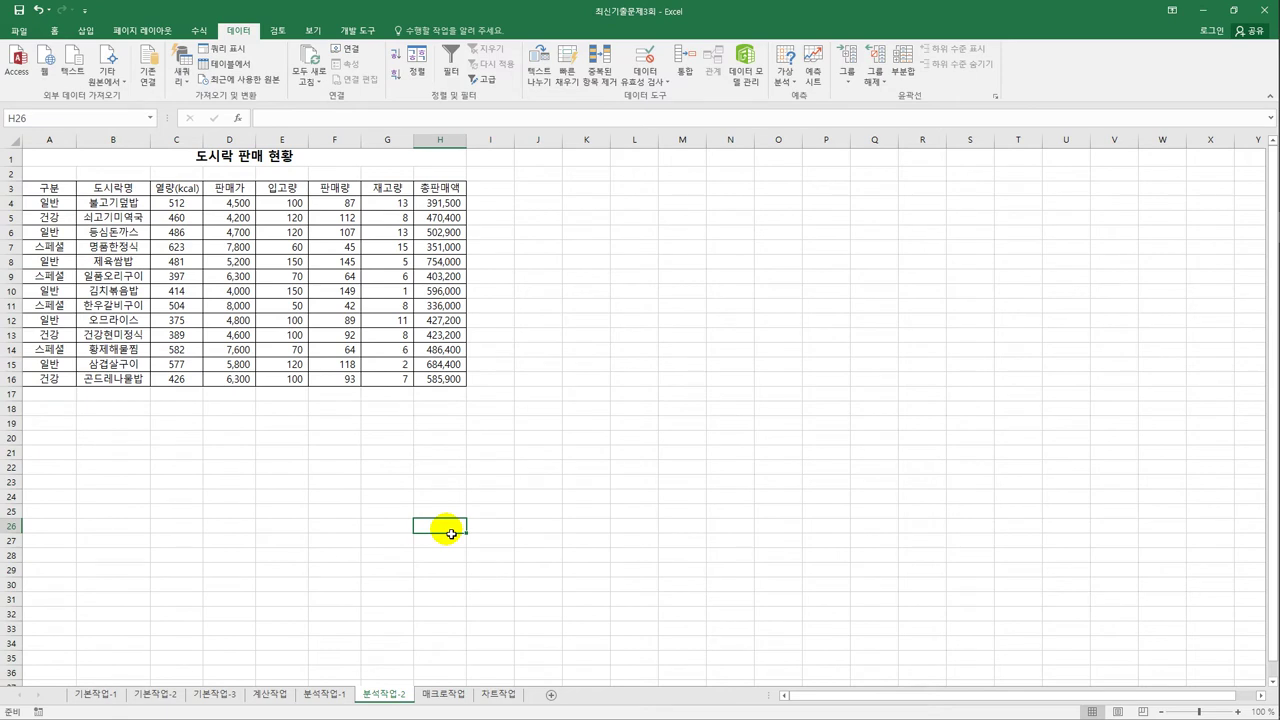
{"action": "left_click", "coordinate": [53, 190]}
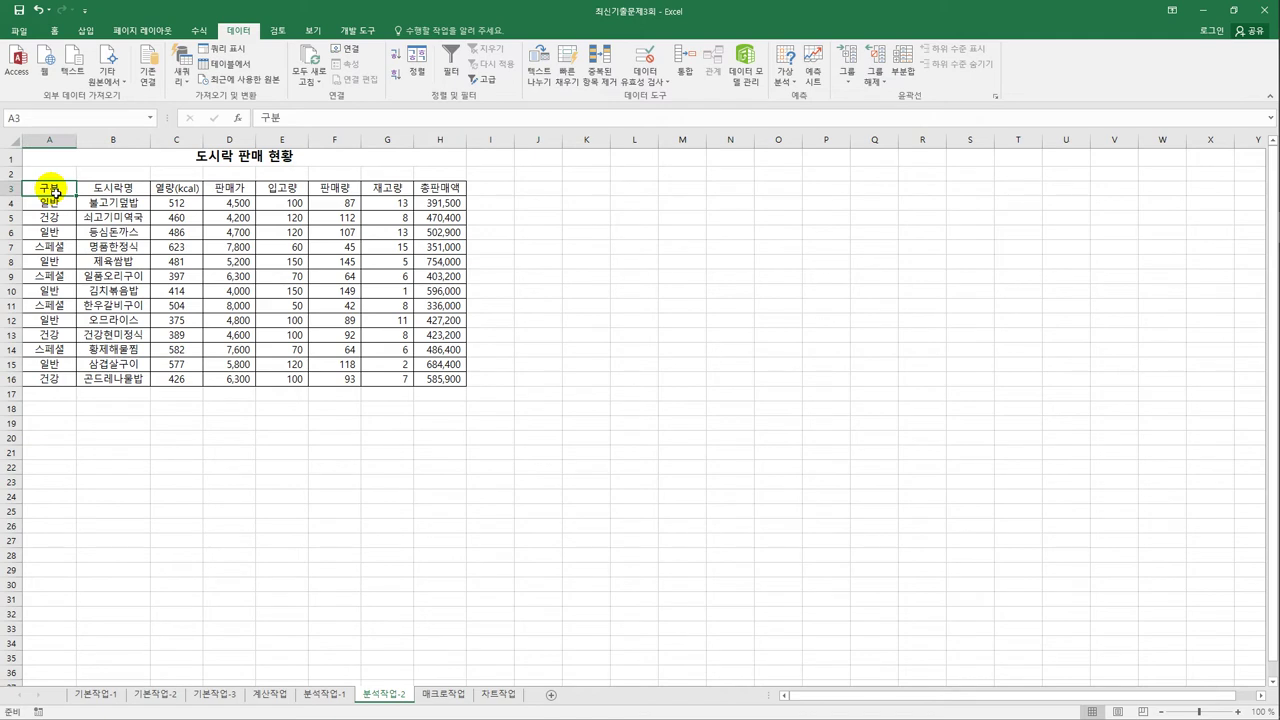
{"action": "left_click", "coordinate": [44, 367]}
{"action": "left_click", "coordinate": [40, 262]}
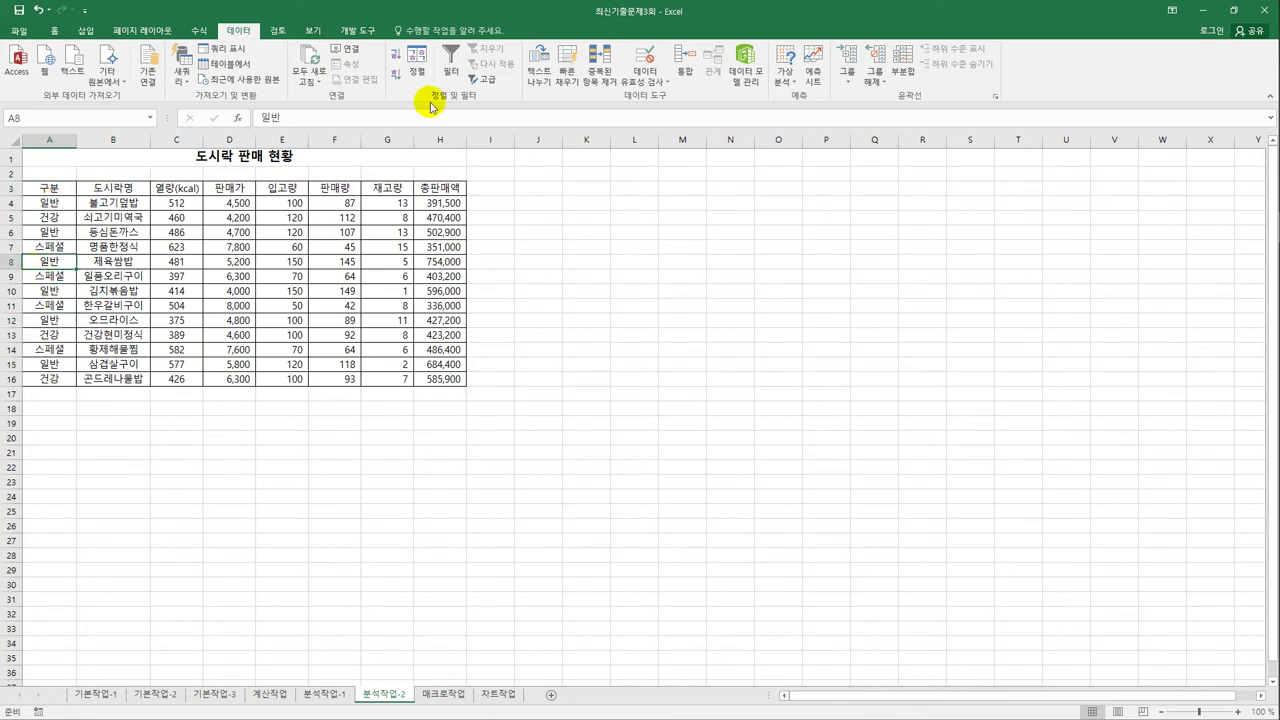
{"action": "left_click", "coordinate": [396, 55]}
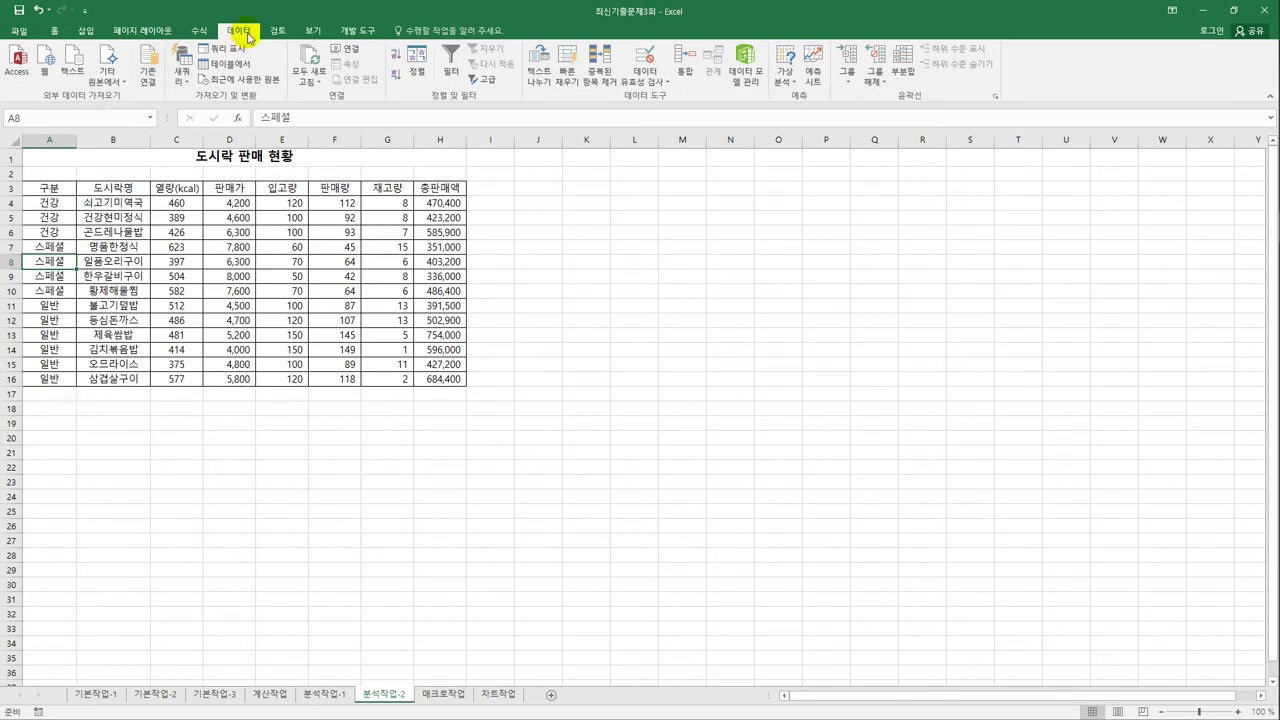
Step: Add subtotals to the 도시락 판매 현황 table, grouped by 구분, using 평균 for 입고량, 판매량 and 재고량 only
{"action": "left_click", "coordinate": [903, 68]}
{"action": "left_click_drag", "start_coordinate": [424, 103], "coordinate": [680, 151]}
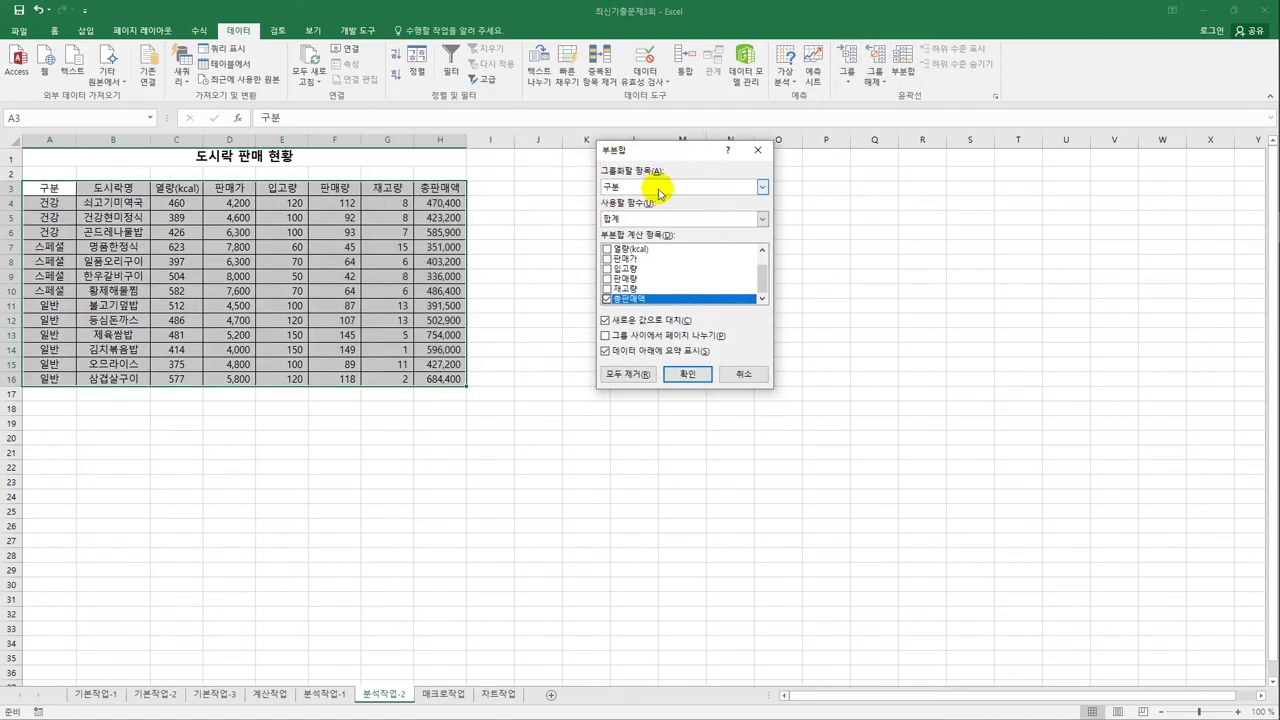
{"action": "left_click", "coordinate": [659, 193]}
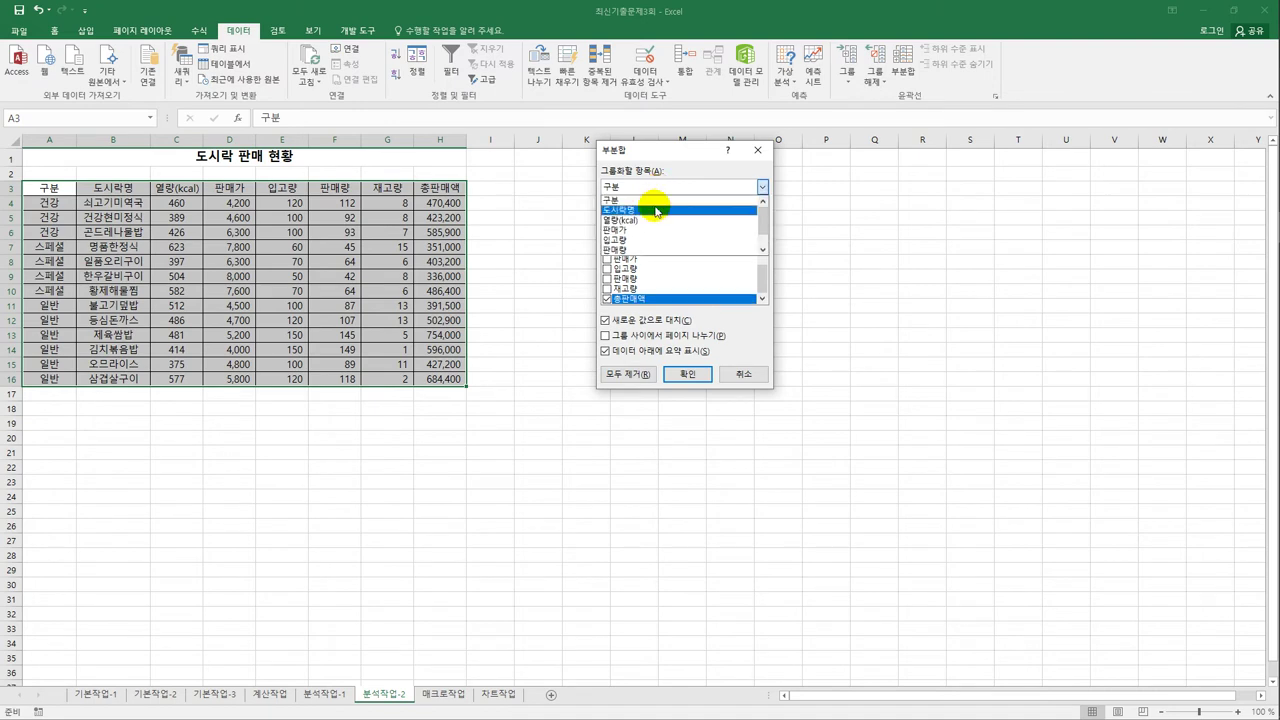
{"action": "left_click", "coordinate": [655, 200]}
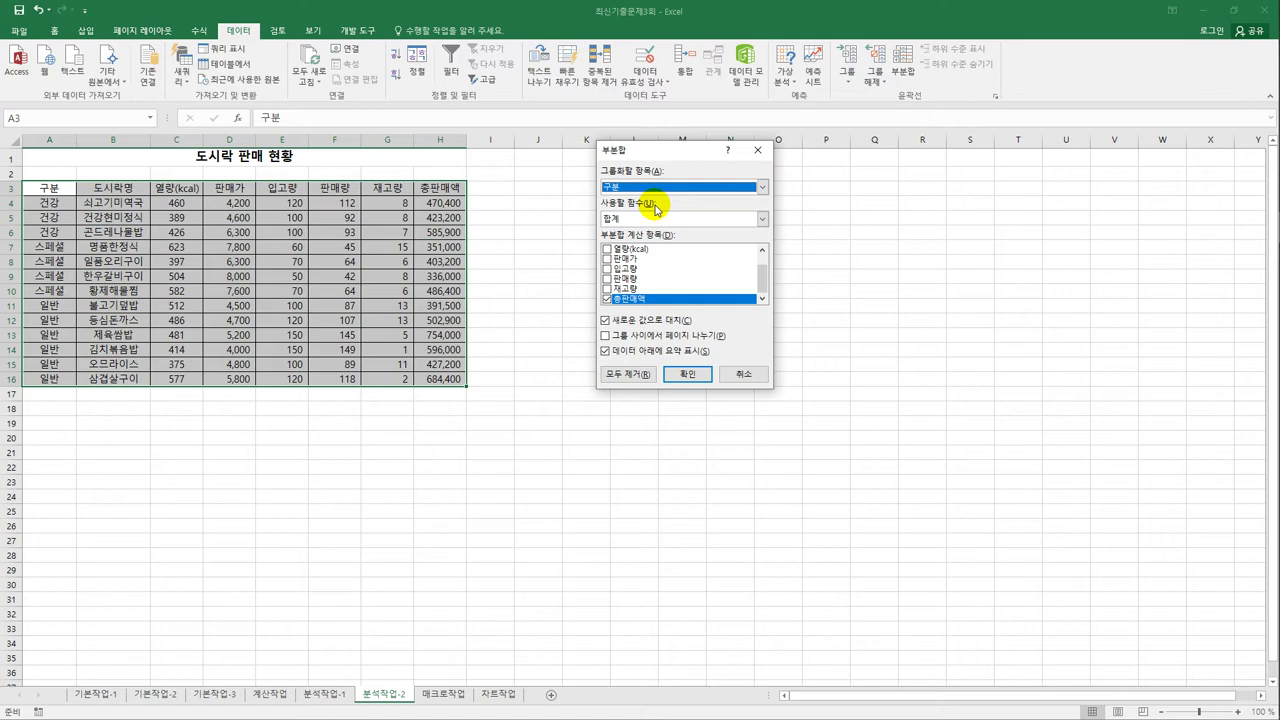
{"action": "left_click", "coordinate": [655, 216]}
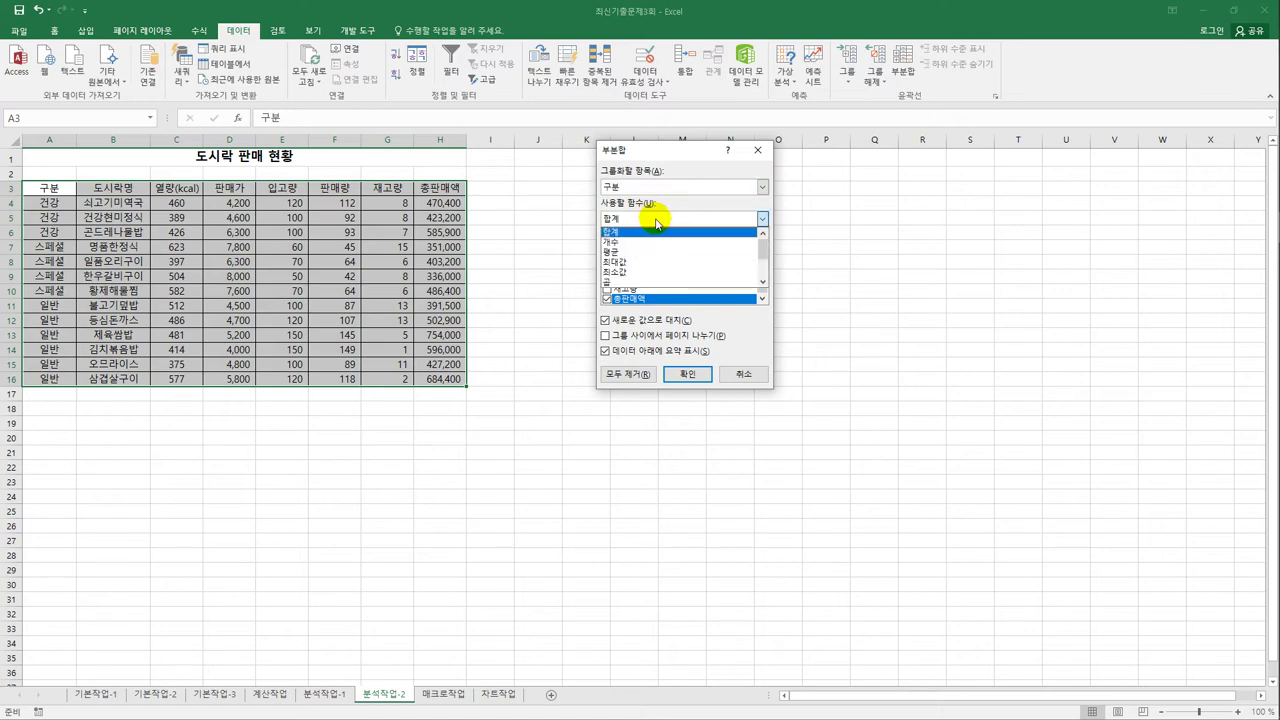
{"action": "left_click", "coordinate": [654, 252]}
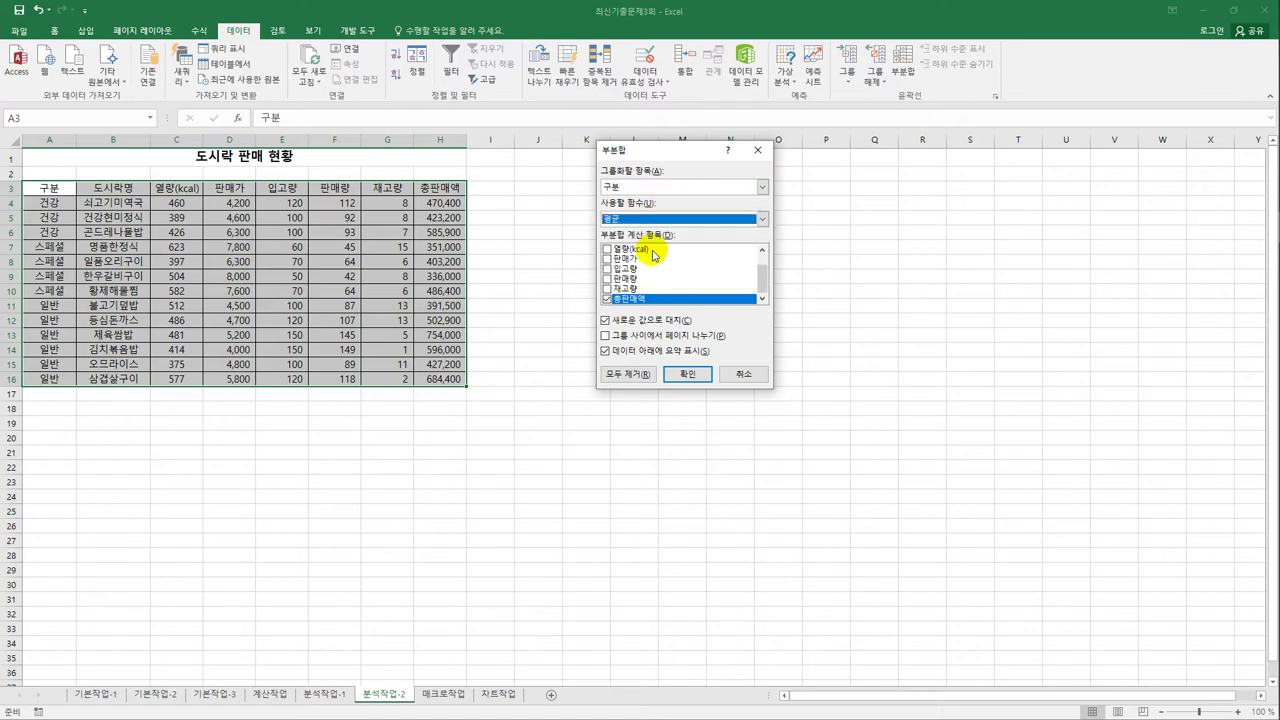
{"action": "left_click", "coordinate": [607, 299]}
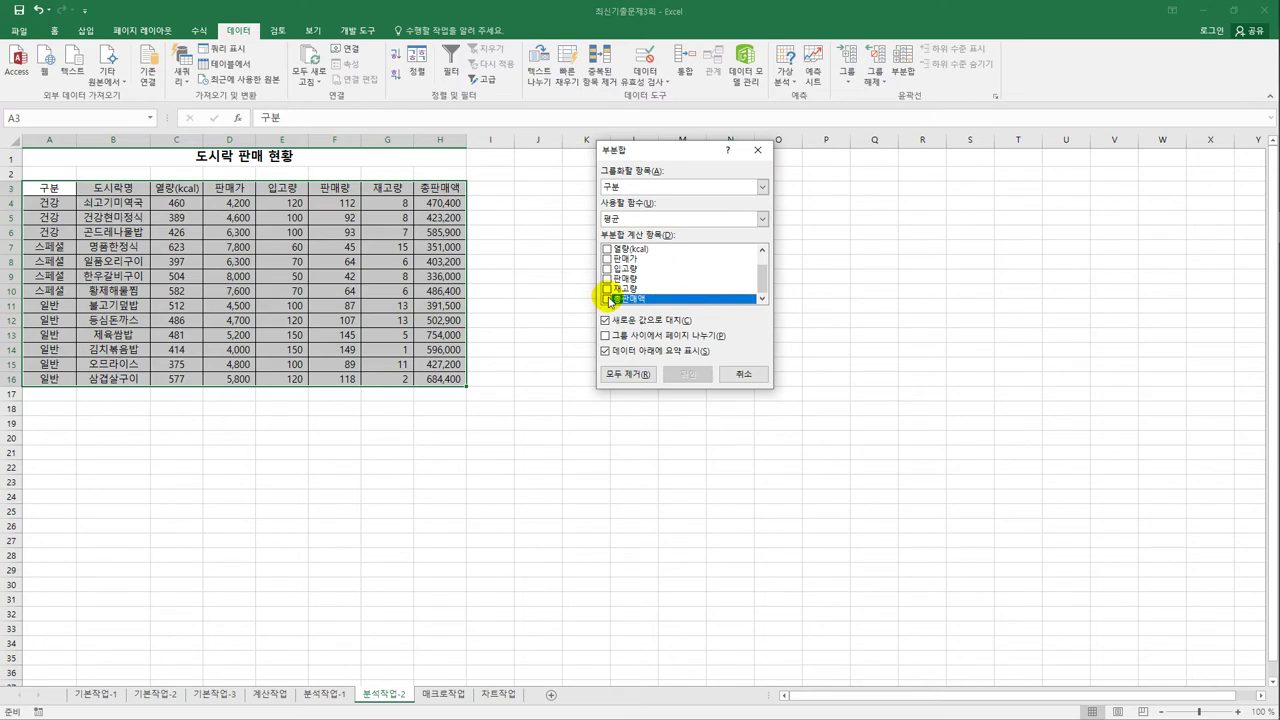
{"action": "left_click", "coordinate": [607, 268]}
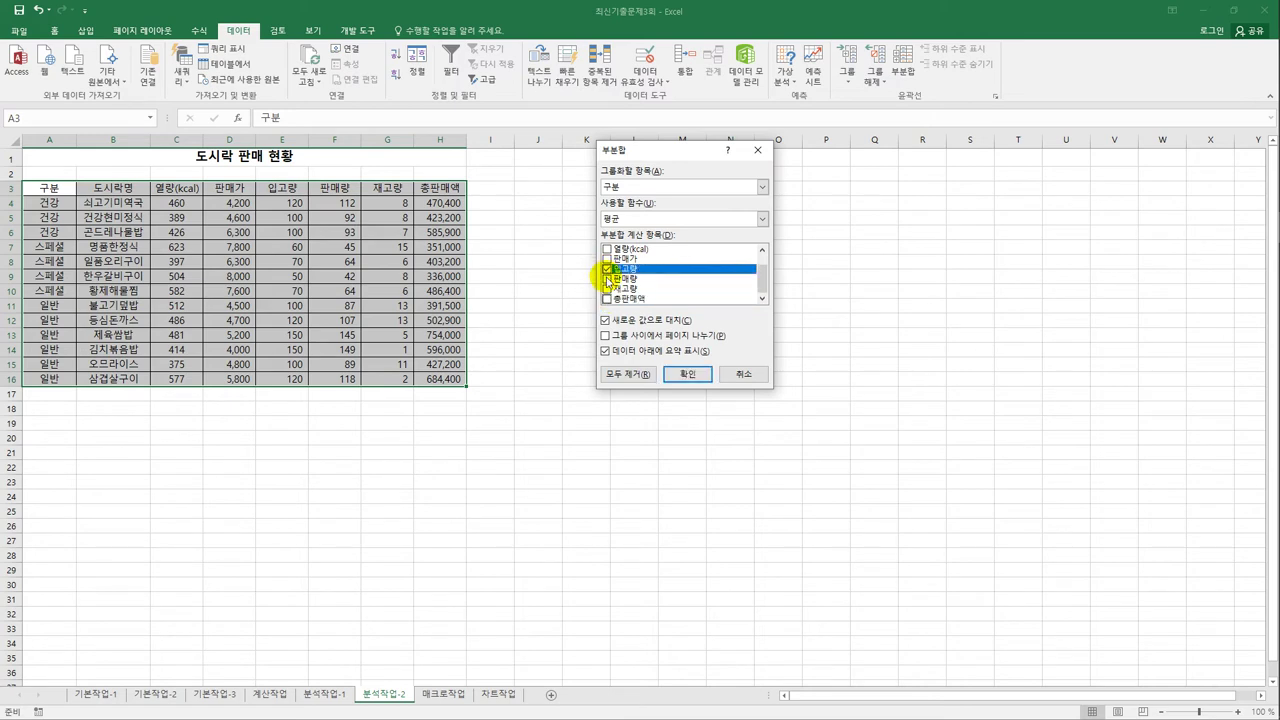
{"action": "left_click", "coordinate": [607, 278]}
{"action": "left_click", "coordinate": [607, 288]}
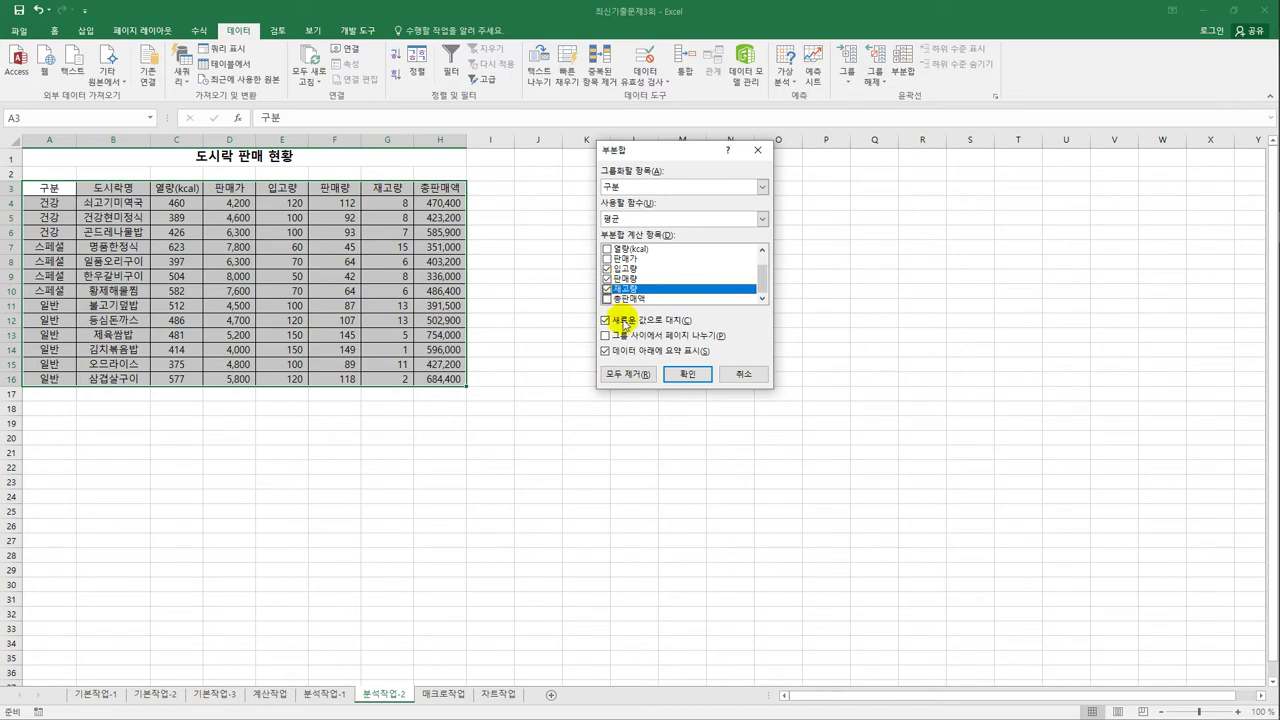
{"action": "left_click", "coordinate": [687, 373]}
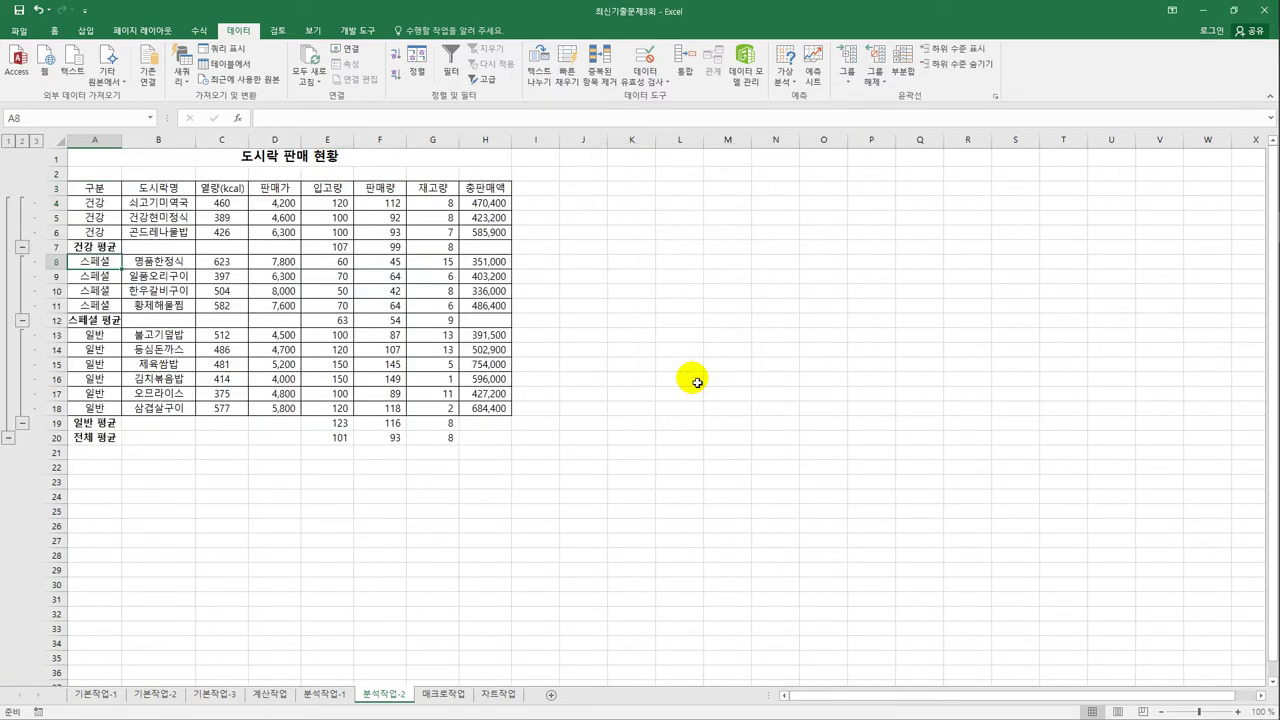
Step: Add a second subtotal by 구분 using 최대값 for 총판매액 only, with replacement of the existing subtotals (새로운 값으로 대치) turned off
{"action": "left_click", "coordinate": [903, 68]}
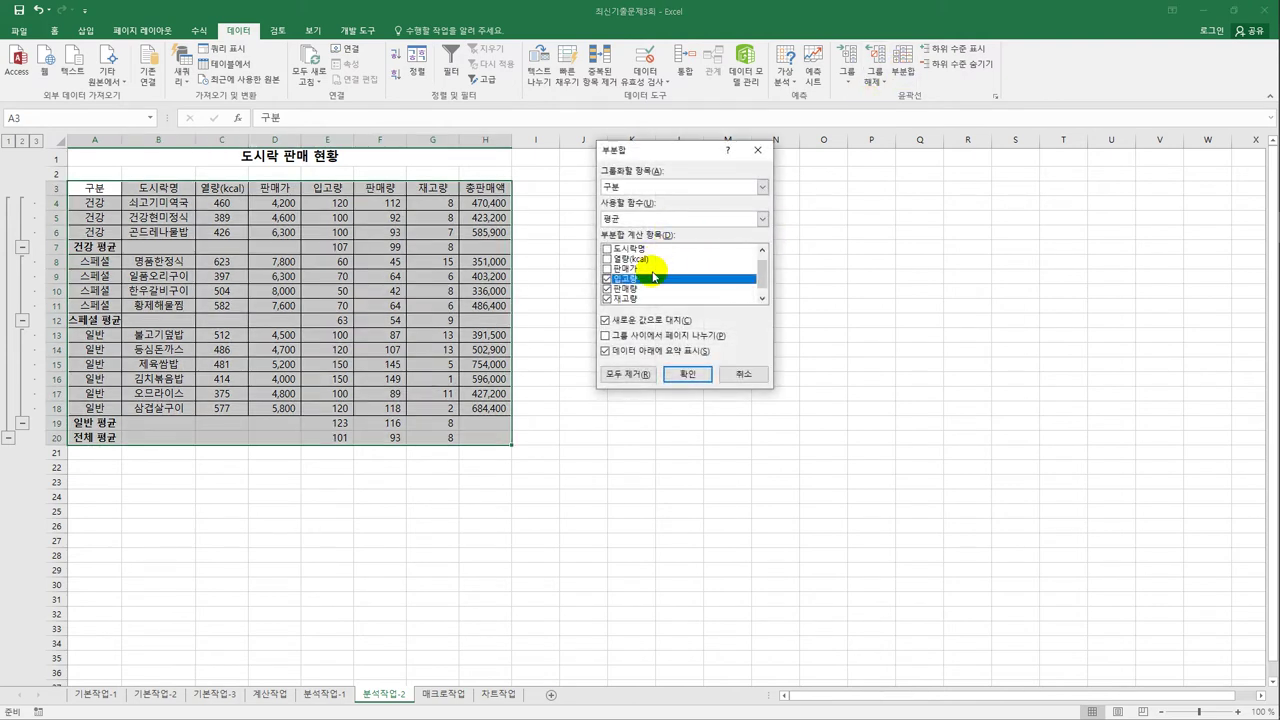
{"action": "left_click", "coordinate": [645, 217]}
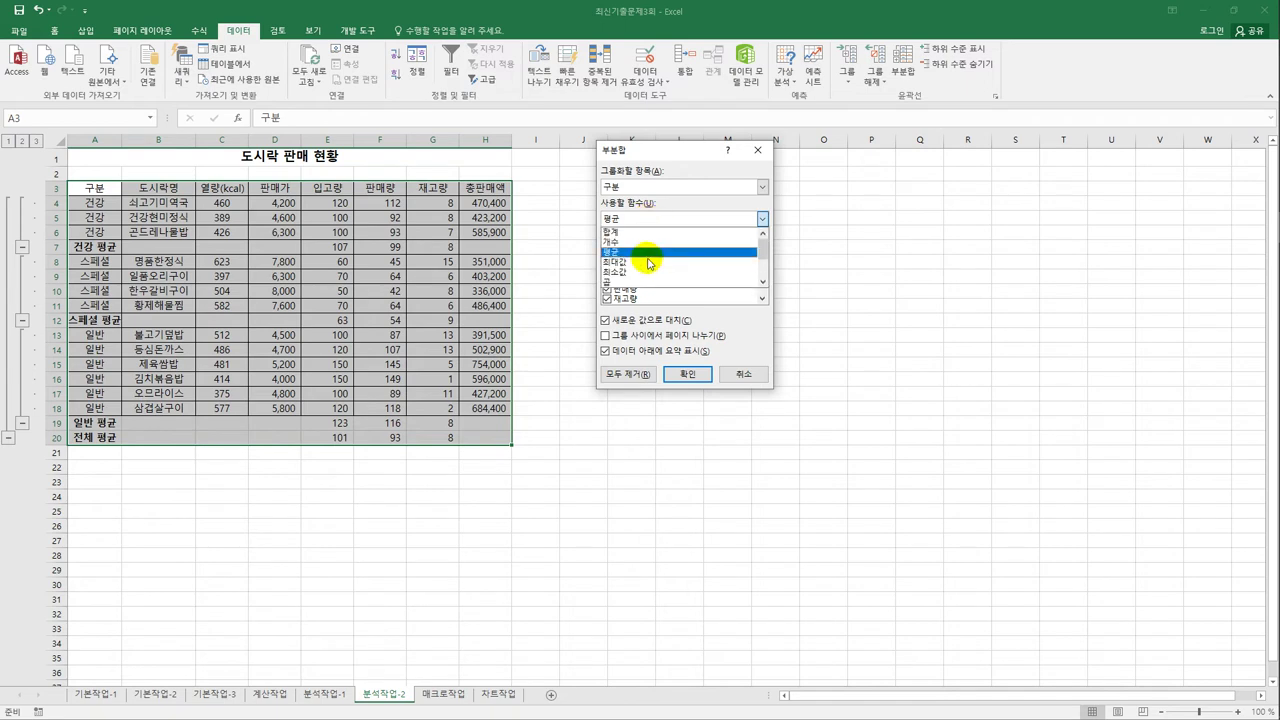
{"action": "left_click", "coordinate": [649, 262]}
{"action": "left_click", "coordinate": [607, 278]}
{"action": "left_click", "coordinate": [607, 288]}
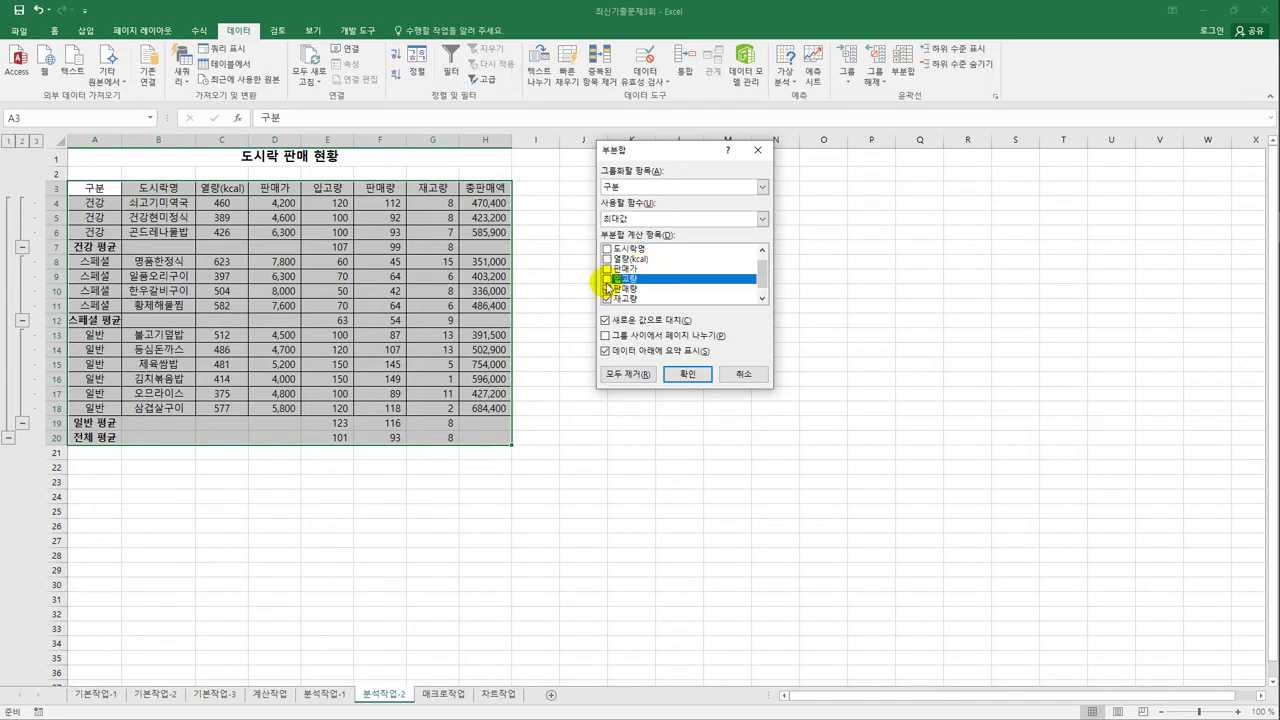
{"action": "left_click", "coordinate": [607, 298]}
{"action": "left_click", "coordinate": [607, 298]}
{"action": "left_click", "coordinate": [762, 298]}
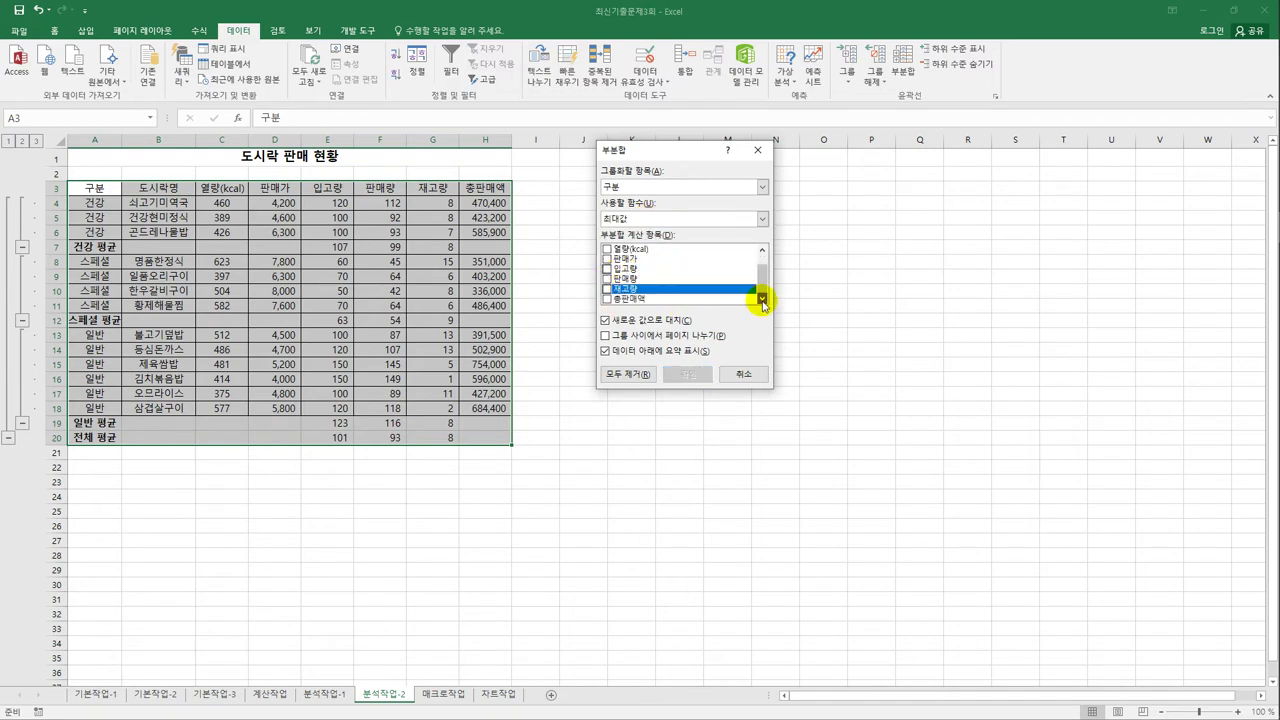
{"action": "left_click", "coordinate": [606, 299]}
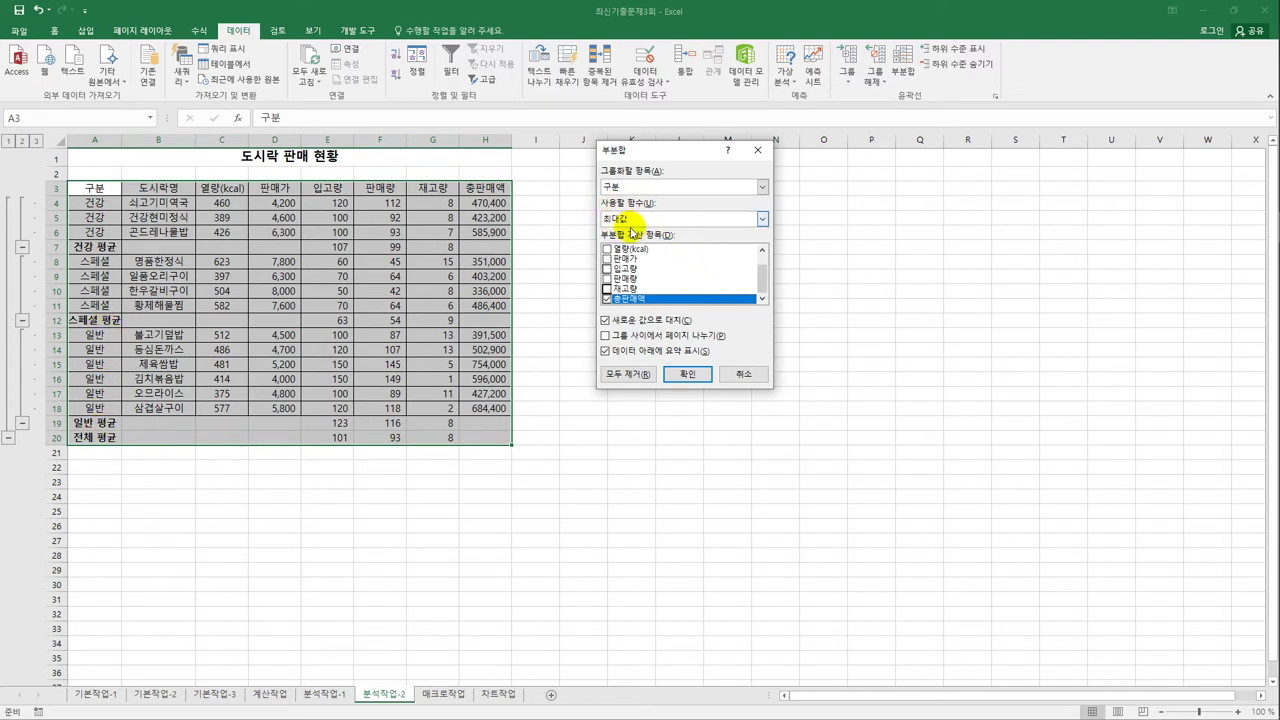
{"action": "left_click", "coordinate": [639, 323]}
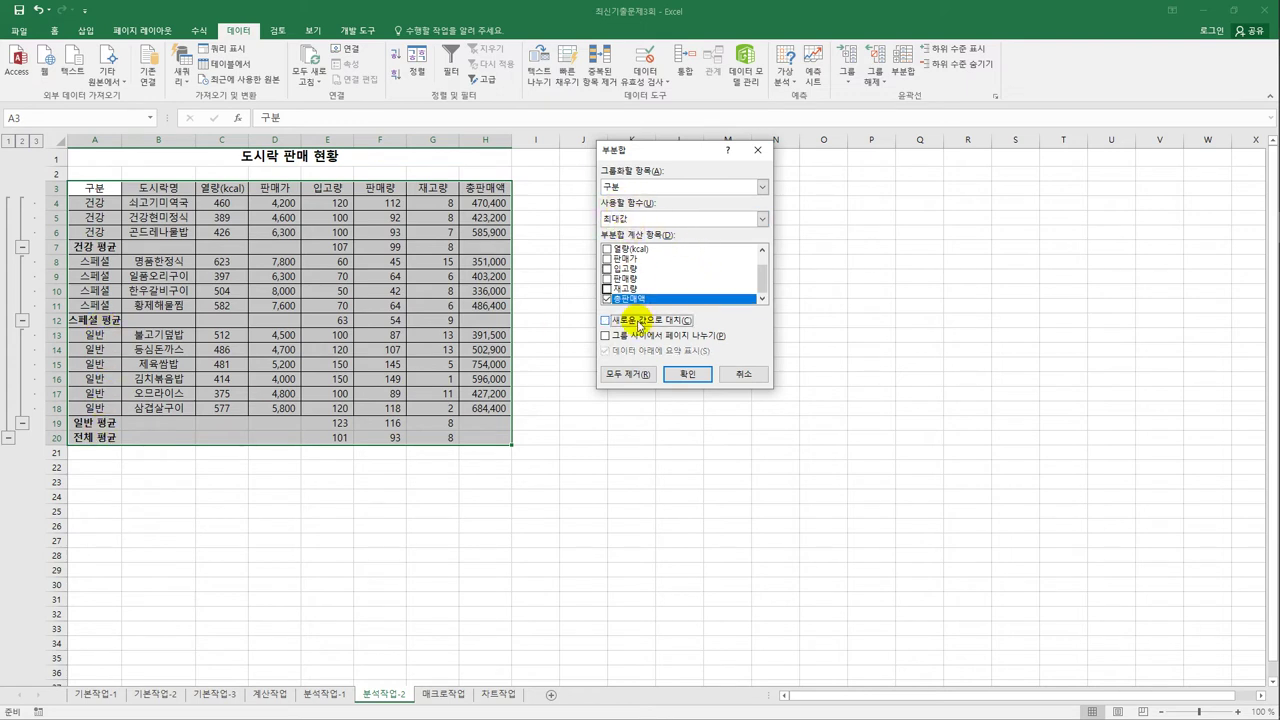
{"action": "left_click", "coordinate": [686, 375]}
Step: Autofit the width of column A to the subtotal labels
{"action": "left_click", "coordinate": [128, 140]}
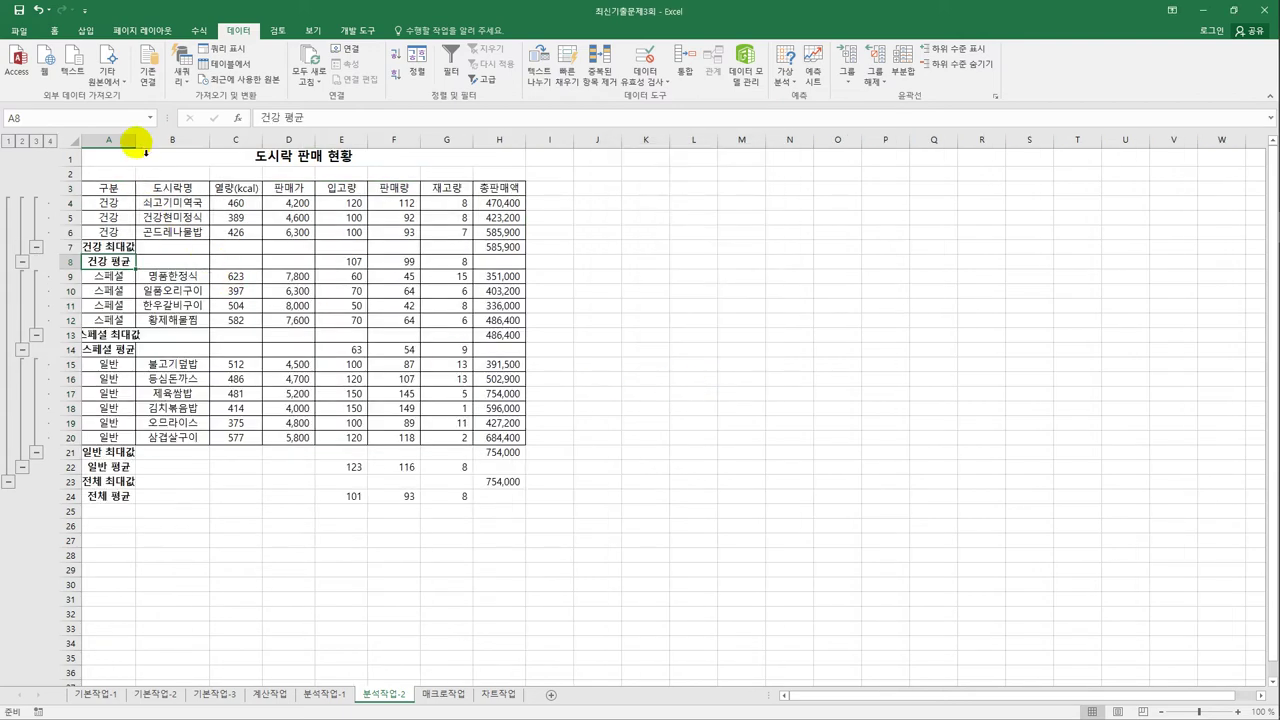
{"action": "double_click", "coordinate": [136, 140]}
{"action": "left_click", "coordinate": [252, 395]}
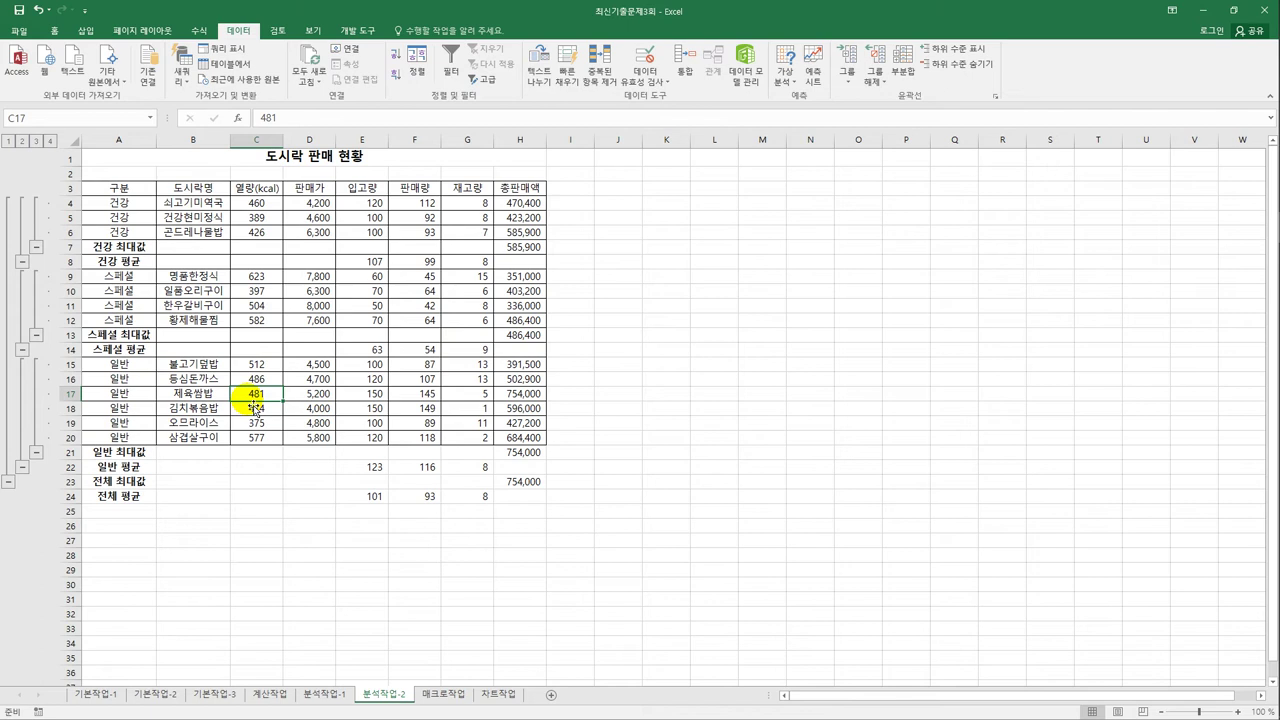
Step: Open the 매크로작업 sheet and draw a form-control button (단추) over cells B11:C12
{"action": "left_click", "coordinate": [440, 693]}
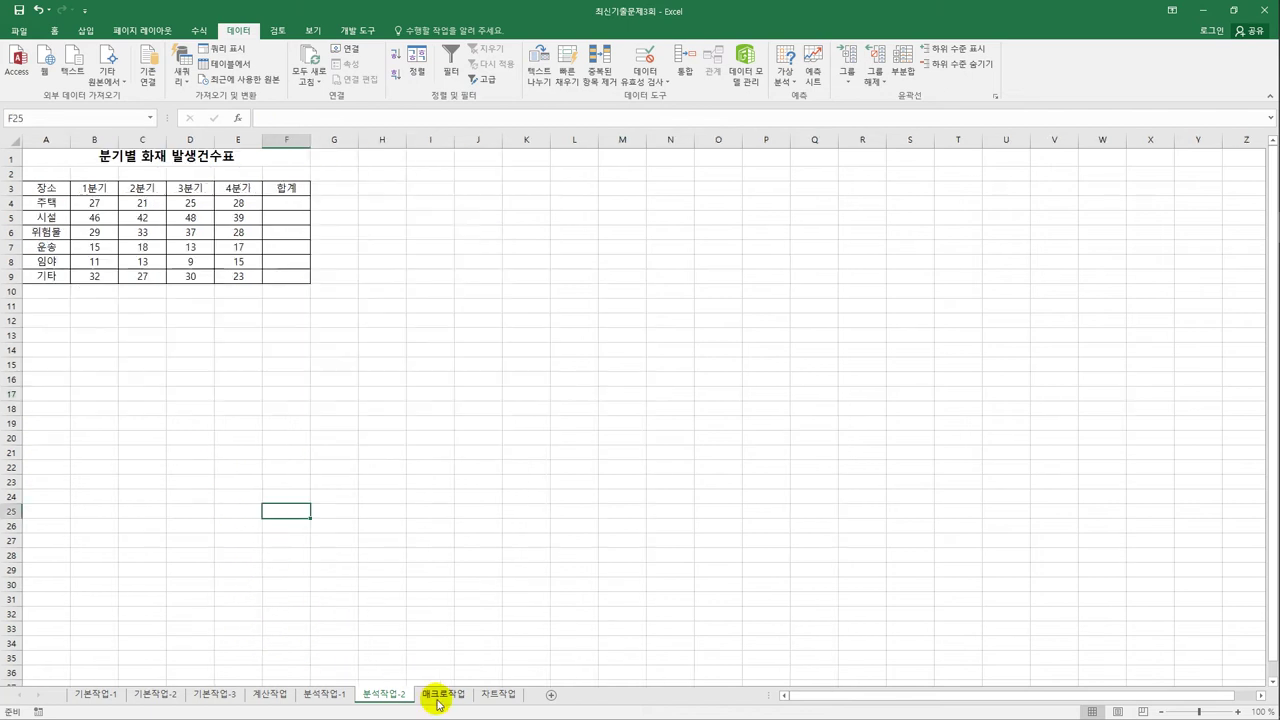
{"action": "left_click", "coordinate": [558, 307]}
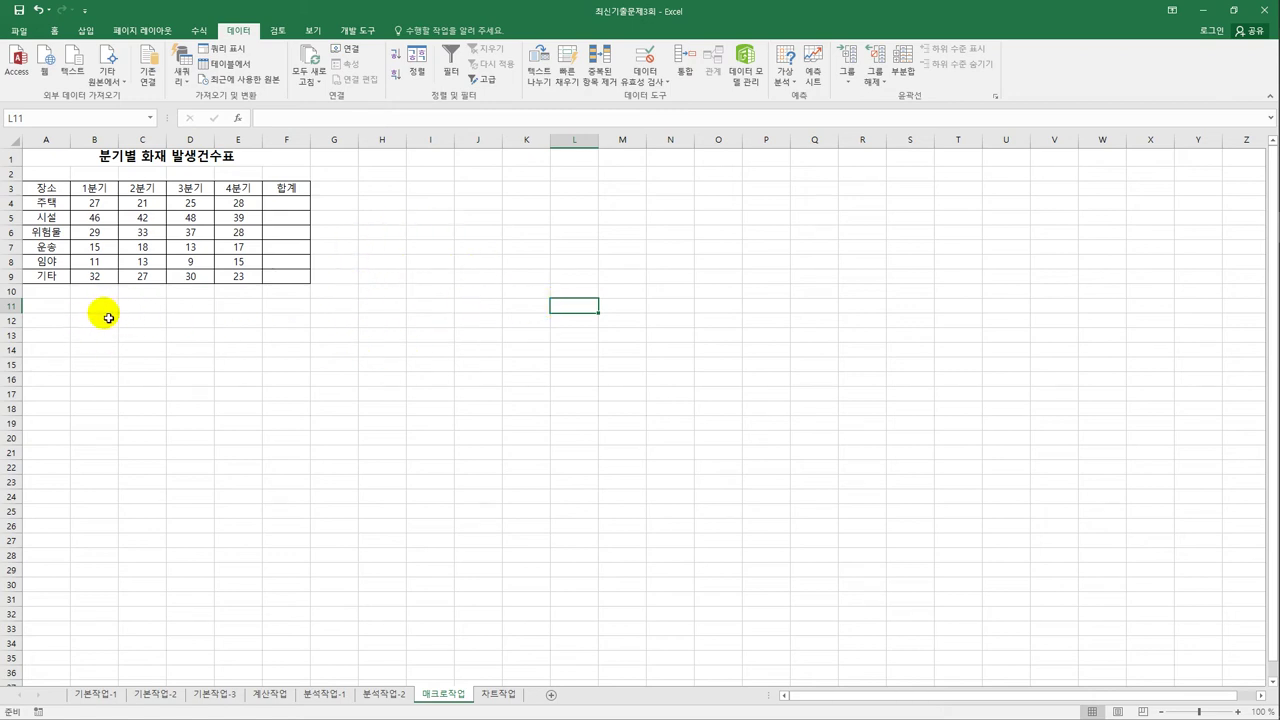
{"action": "left_click", "coordinate": [417, 322]}
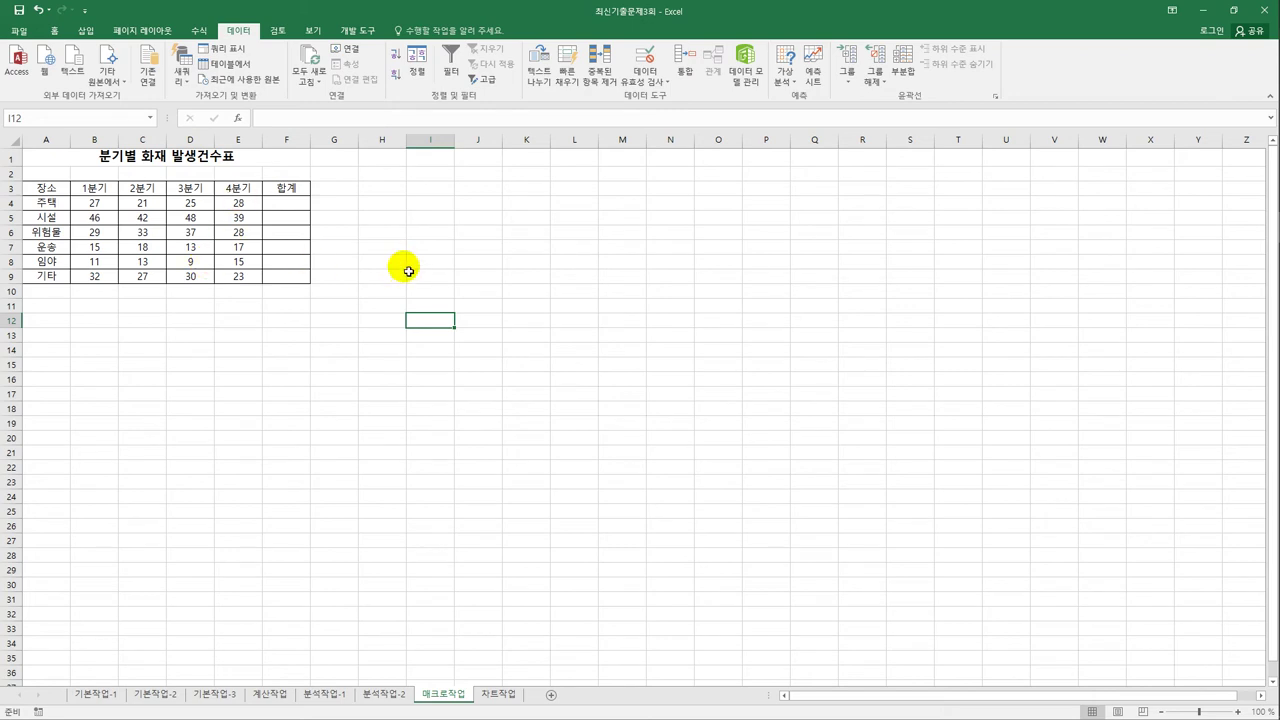
{"action": "left_click", "coordinate": [356, 32]}
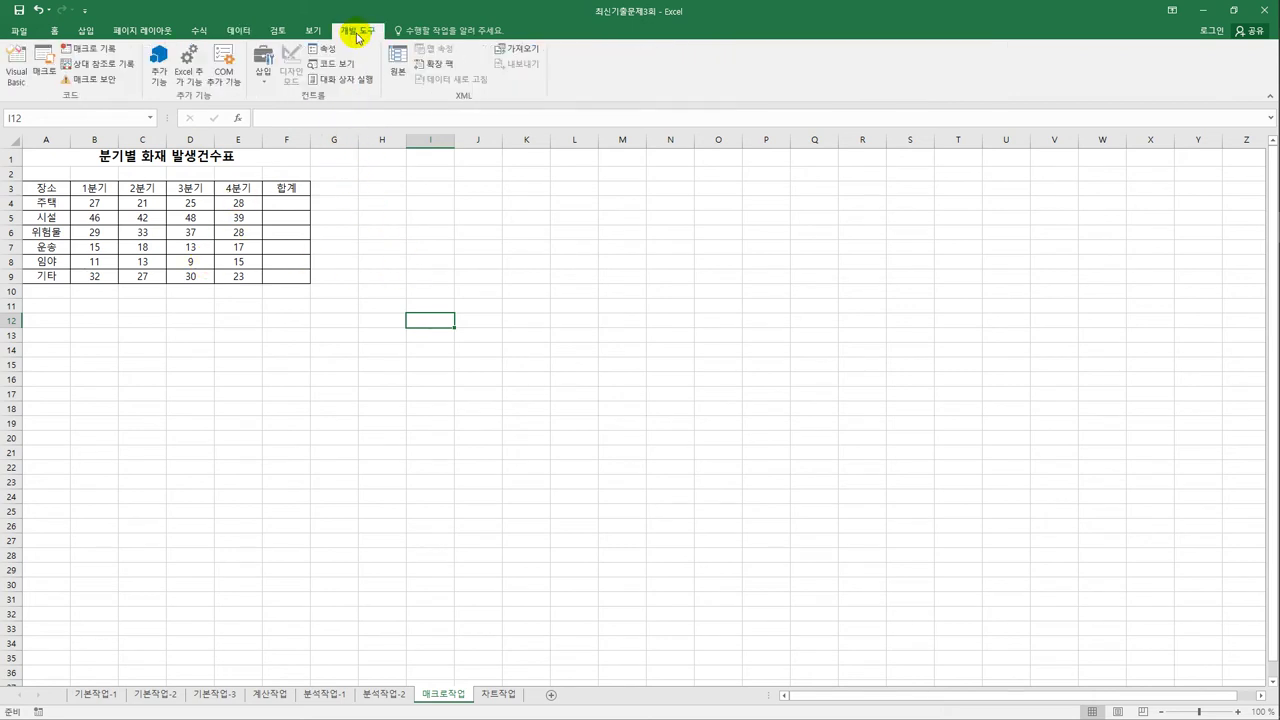
{"action": "left_click", "coordinate": [261, 84]}
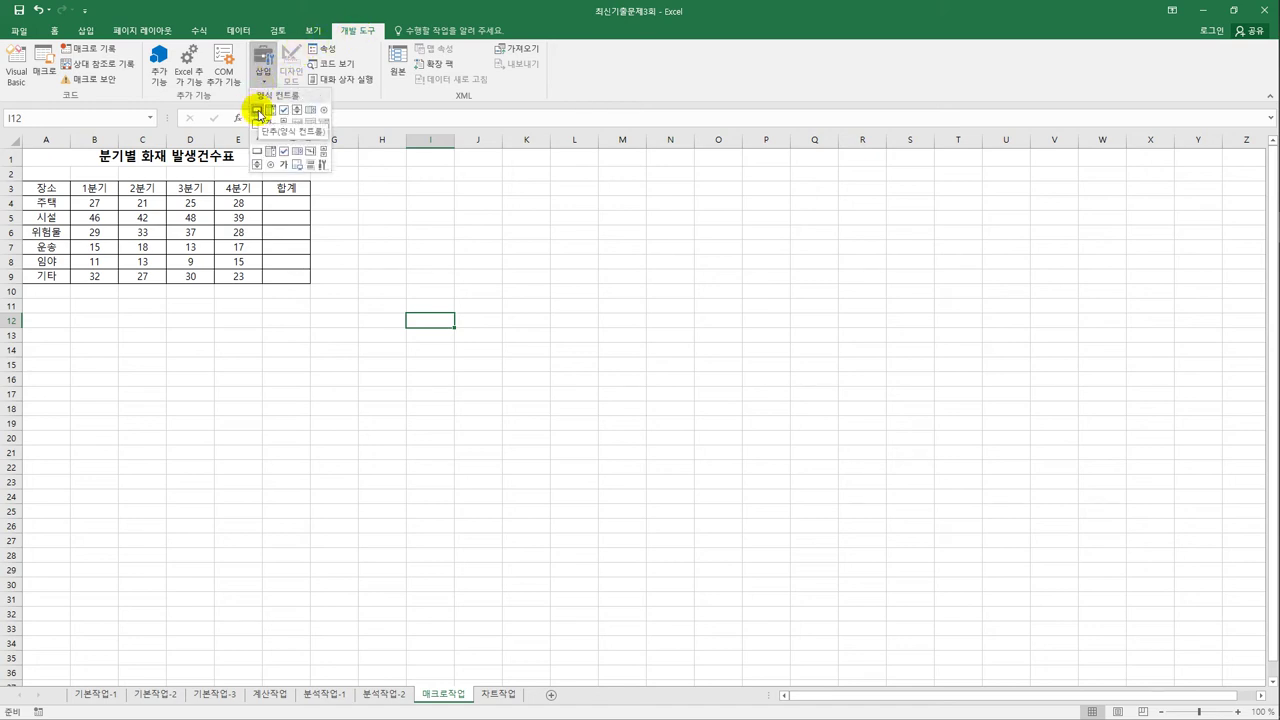
{"action": "left_click", "coordinate": [258, 110]}
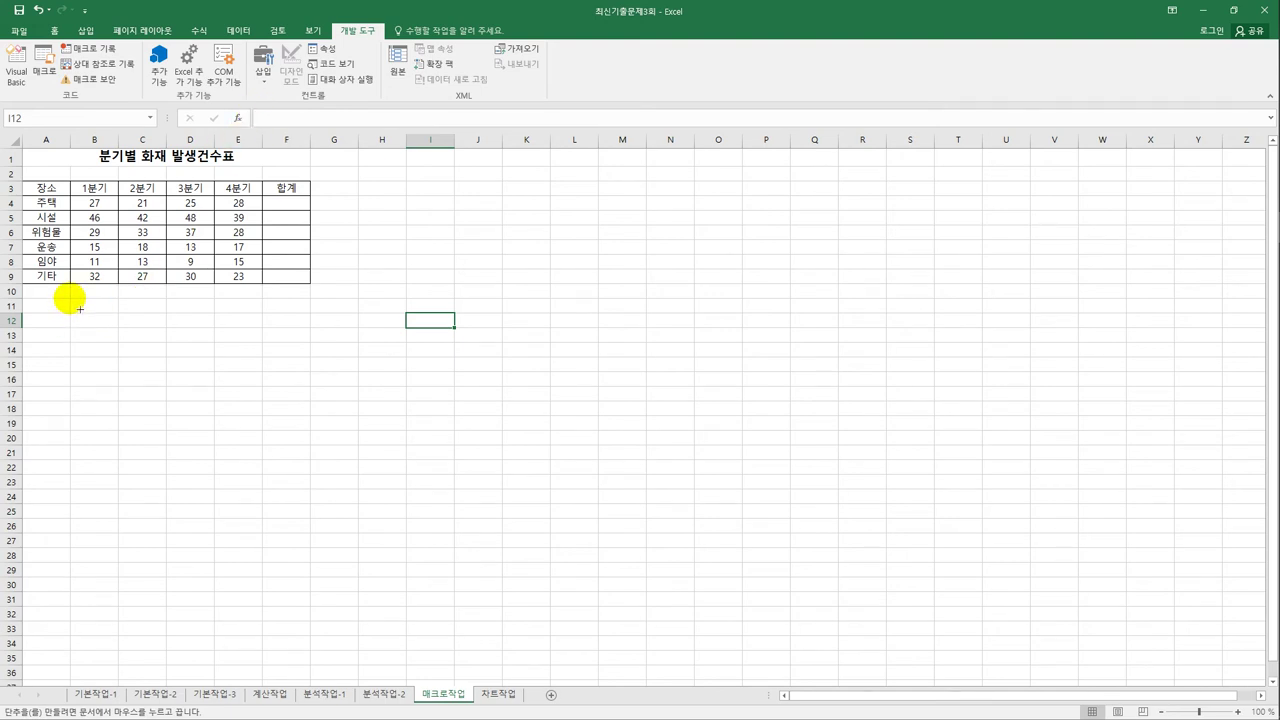
{"action": "left_click_drag", "start_coordinate": [79, 309], "coordinate": [157, 335]}
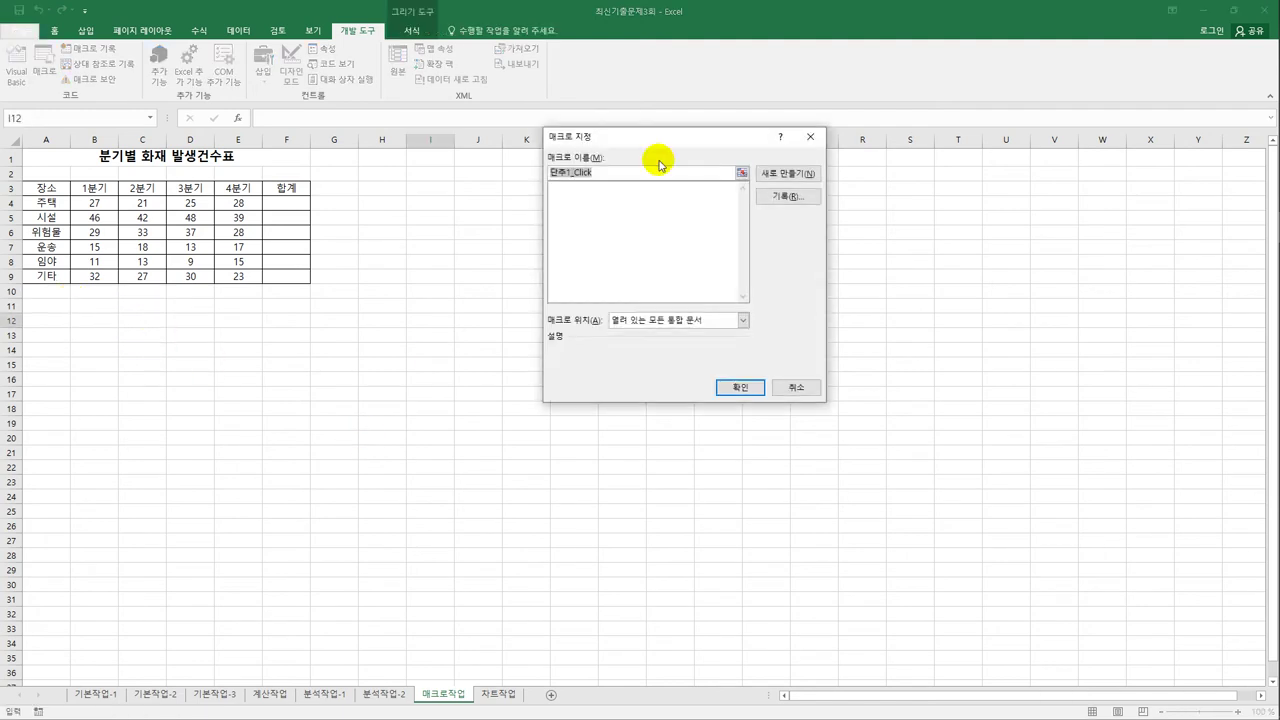
Step: Assign a new macro named 합계 to the button and start recording it in the current workbook (현재 통합 문서)
{"action": "left_click_drag", "start_coordinate": [701, 140], "coordinate": [565, 211]}
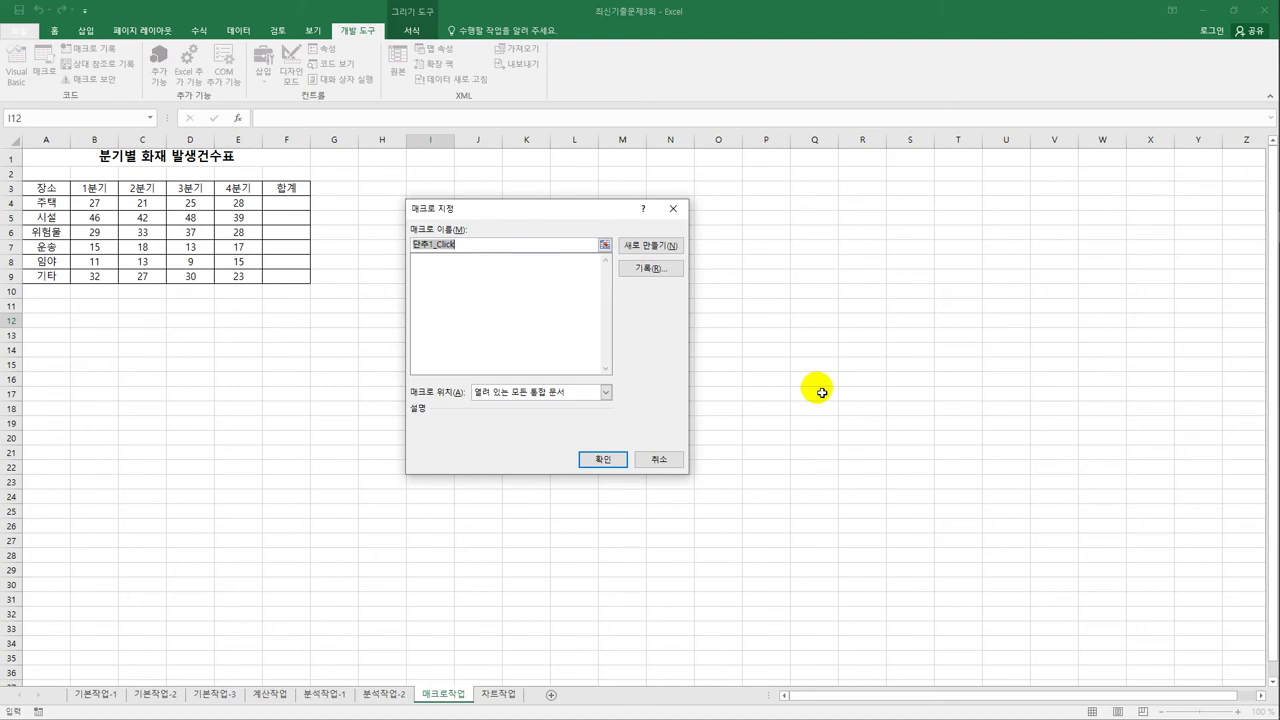
{"action": "type", "text": "g"}
{"action": "key", "text": "BackSpace"}
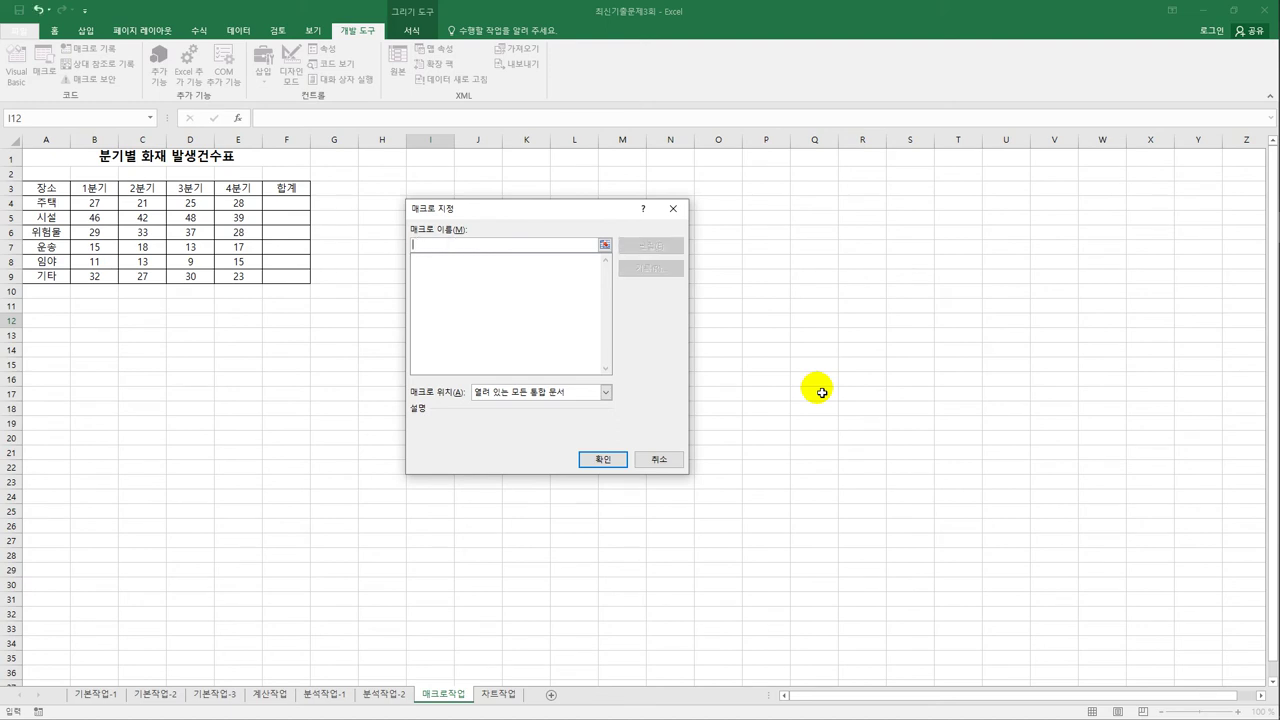
{"action": "type", "text": "합계"}
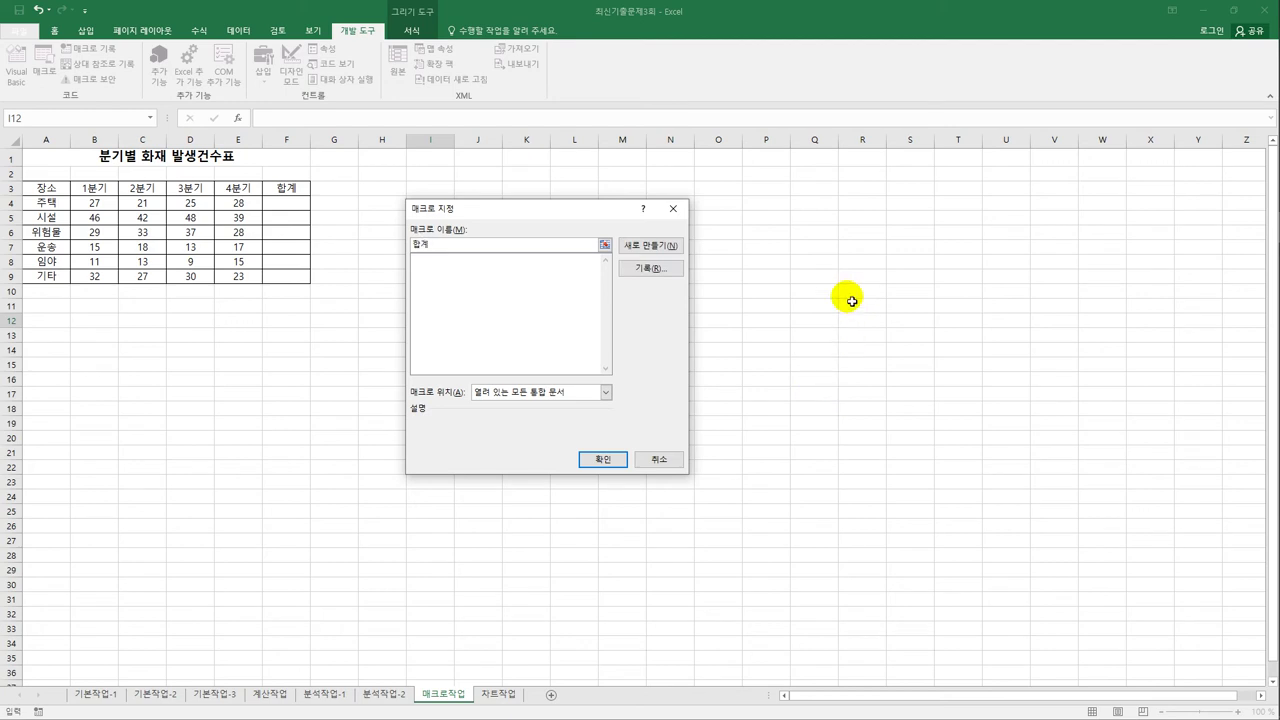
{"action": "left_click", "coordinate": [662, 270]}
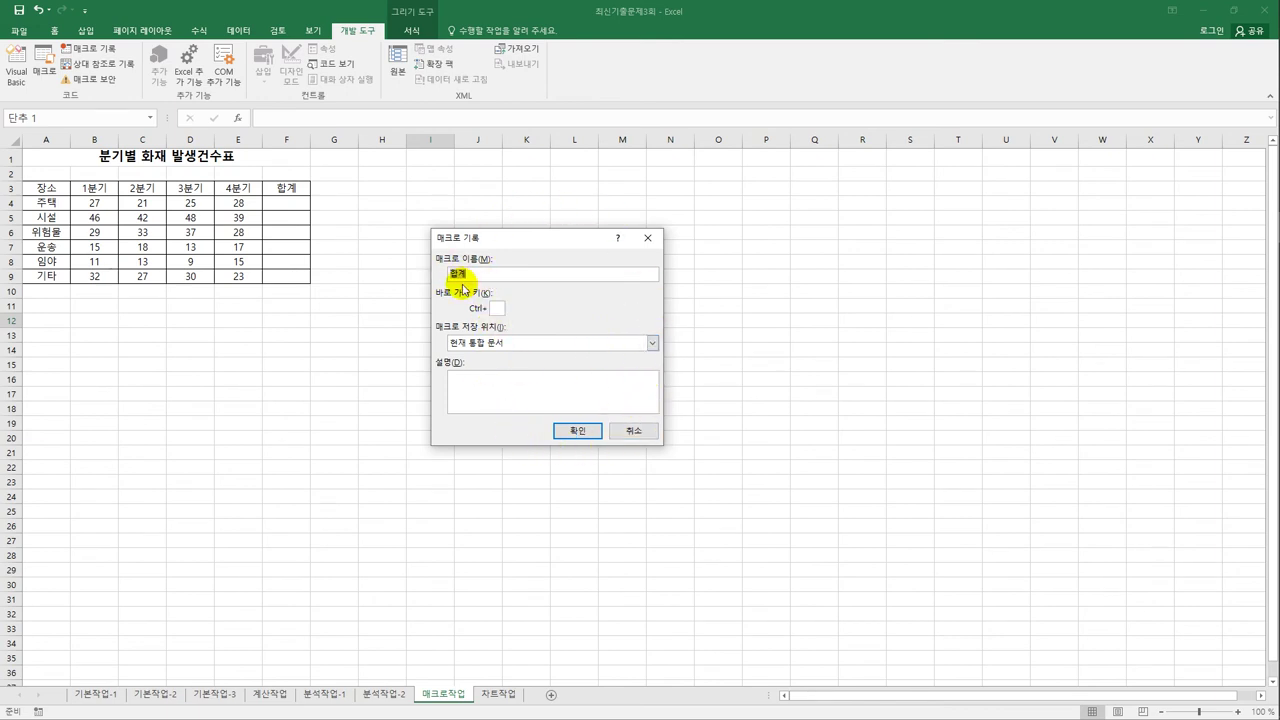
{"action": "left_click", "coordinate": [583, 432]}
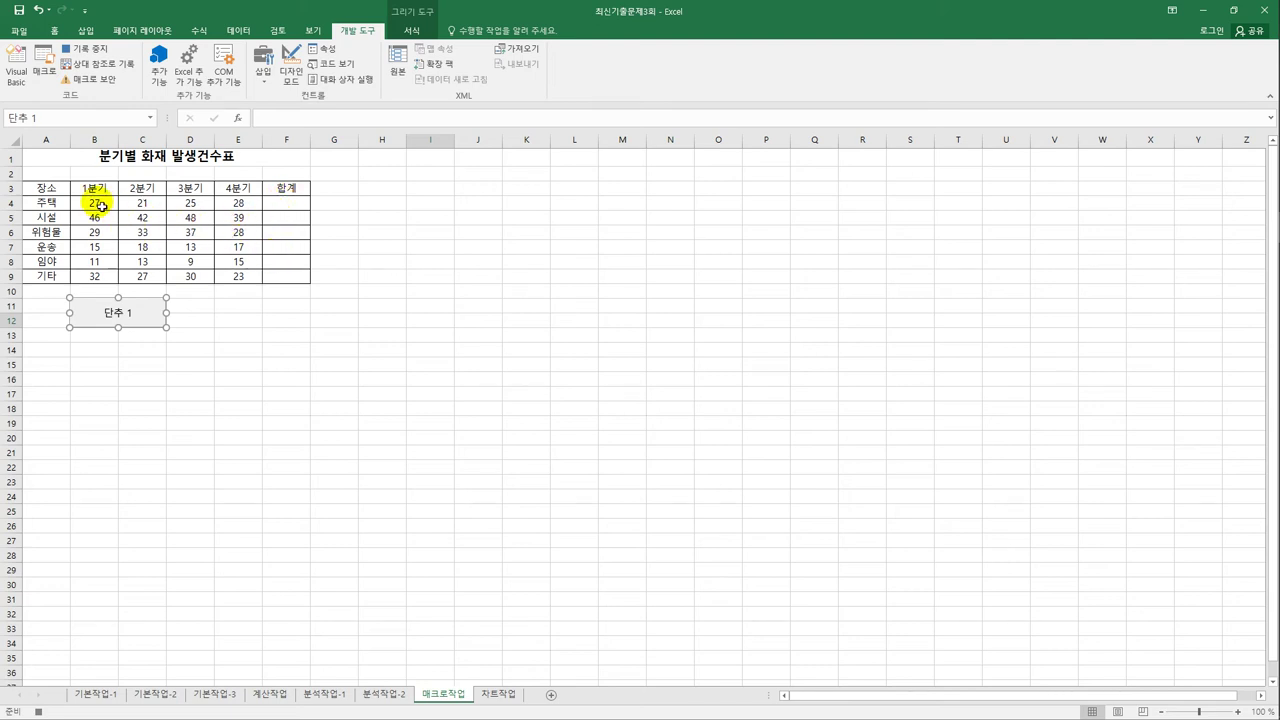
Step: Fill the 합계 column F4:F9 with automatic sums of the quarterly values in B4:E9 and stop the macro recording
{"action": "left_click_drag", "start_coordinate": [101, 206], "coordinate": [289, 284]}
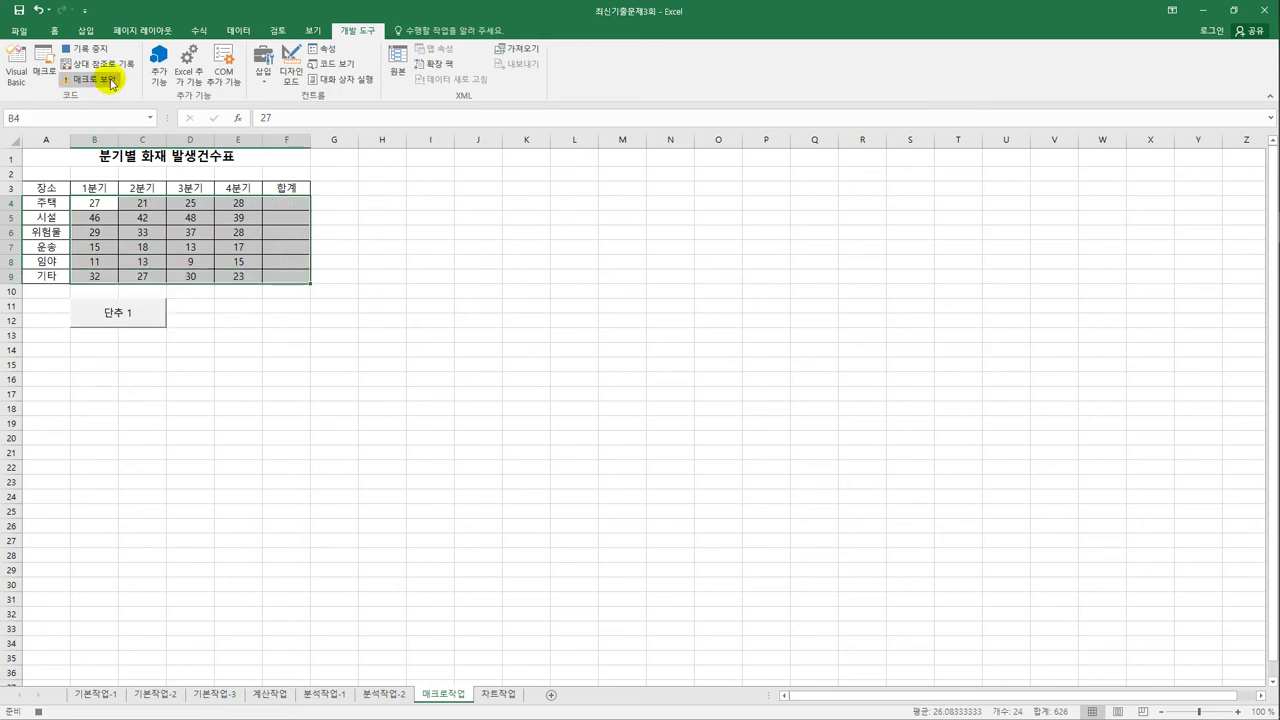
{"action": "left_click", "coordinate": [196, 32]}
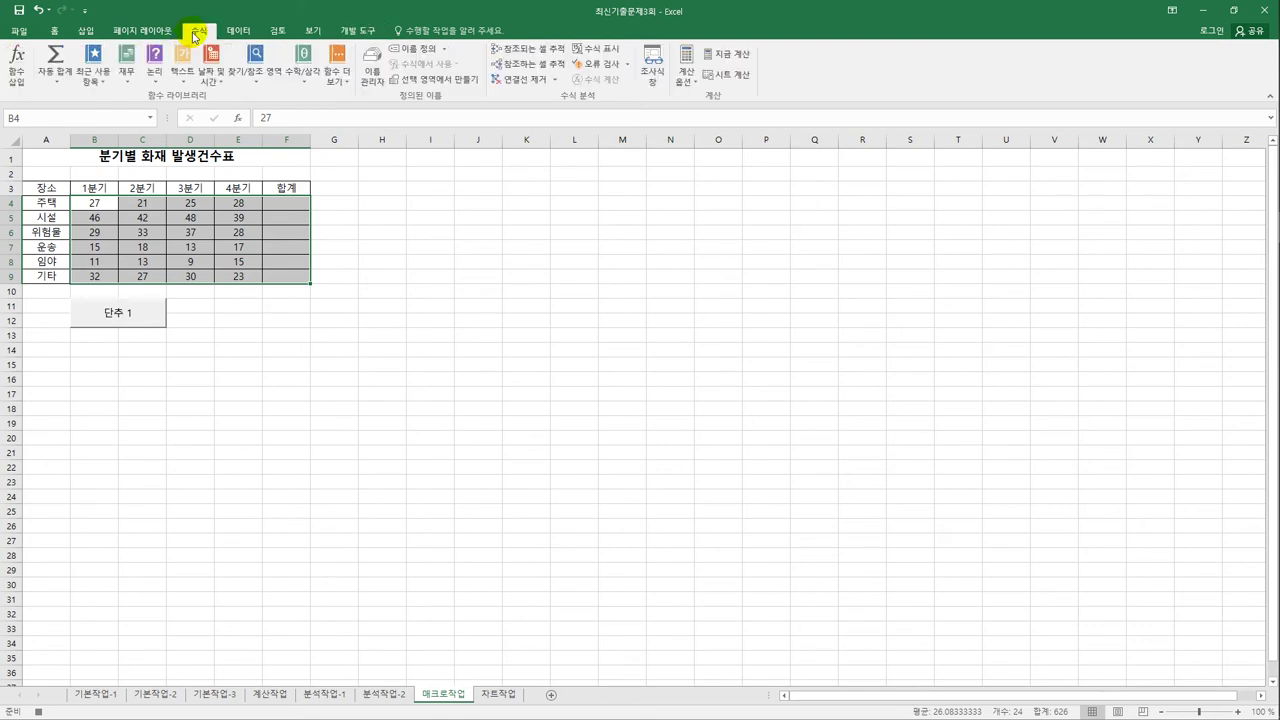
{"action": "left_click", "coordinate": [57, 57]}
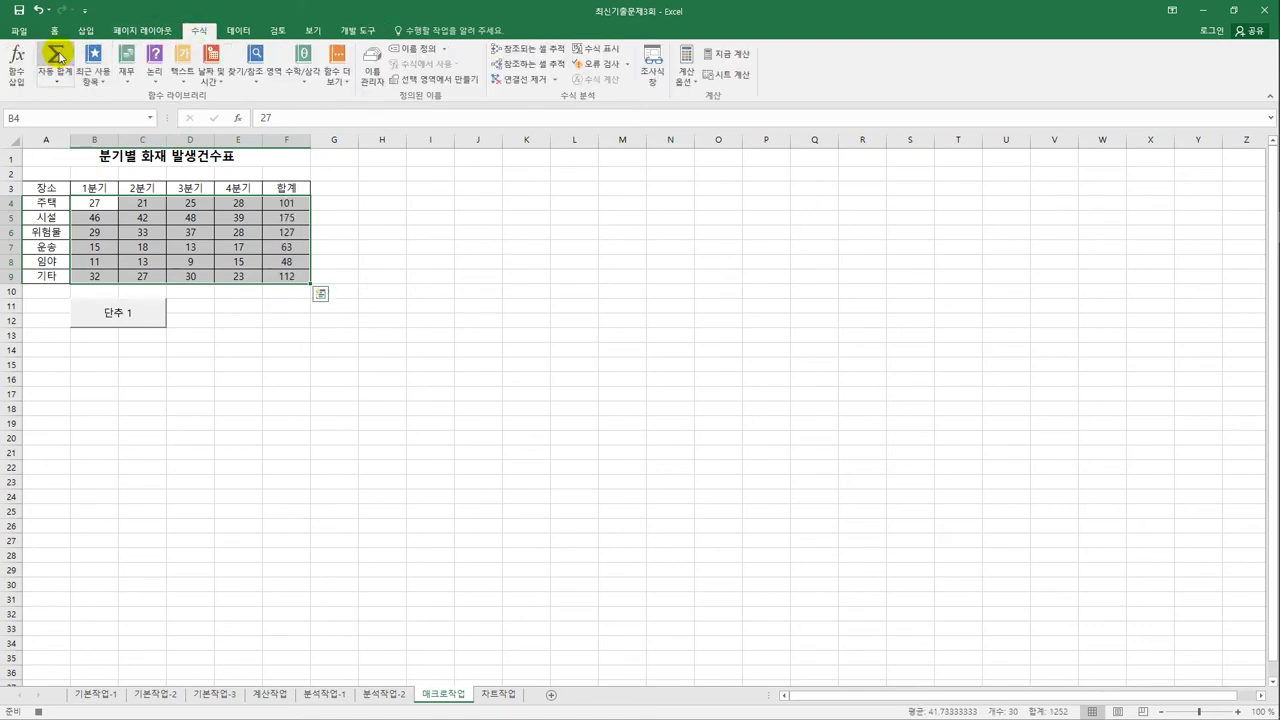
{"action": "left_click", "coordinate": [295, 278]}
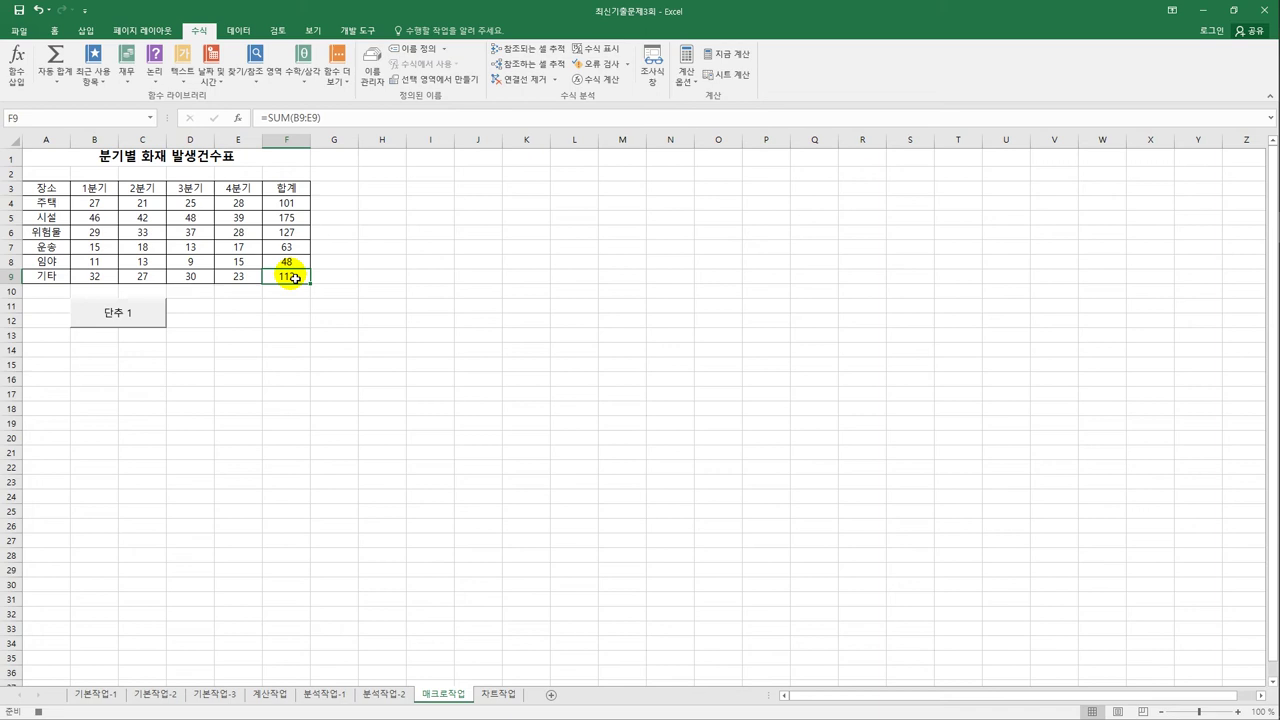
{"action": "left_click", "coordinate": [352, 32]}
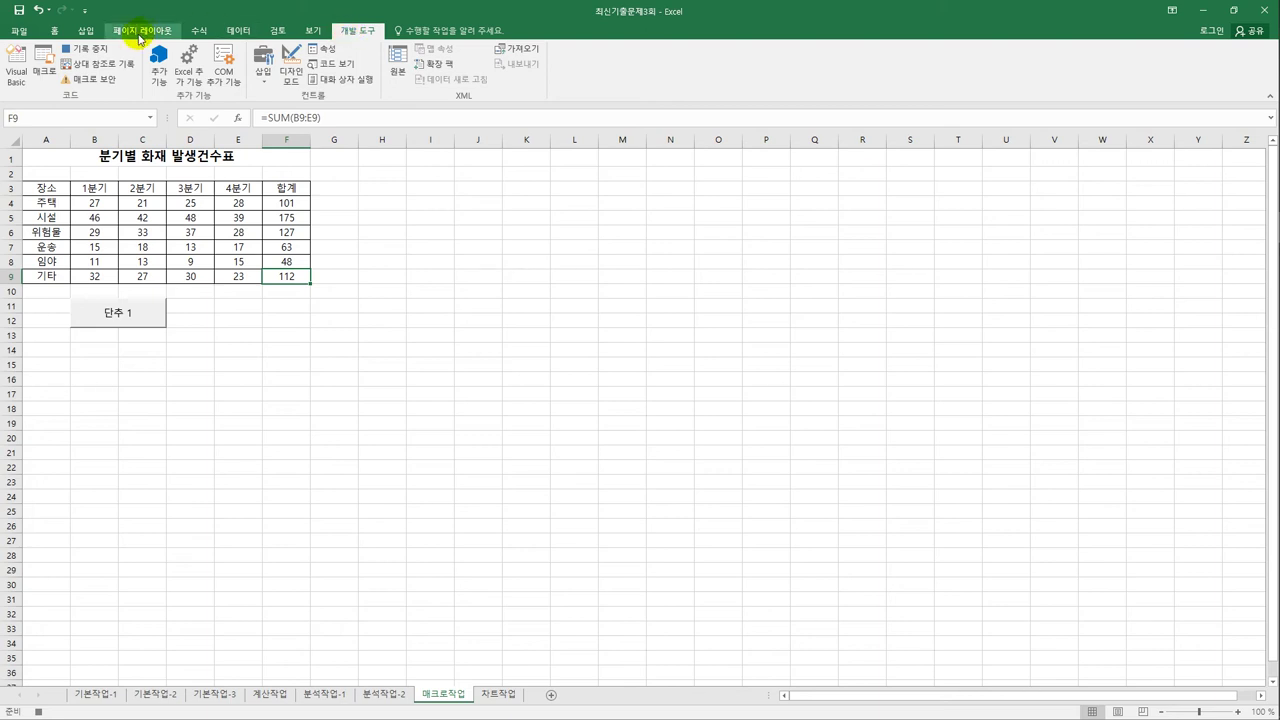
{"action": "left_click", "coordinate": [90, 50]}
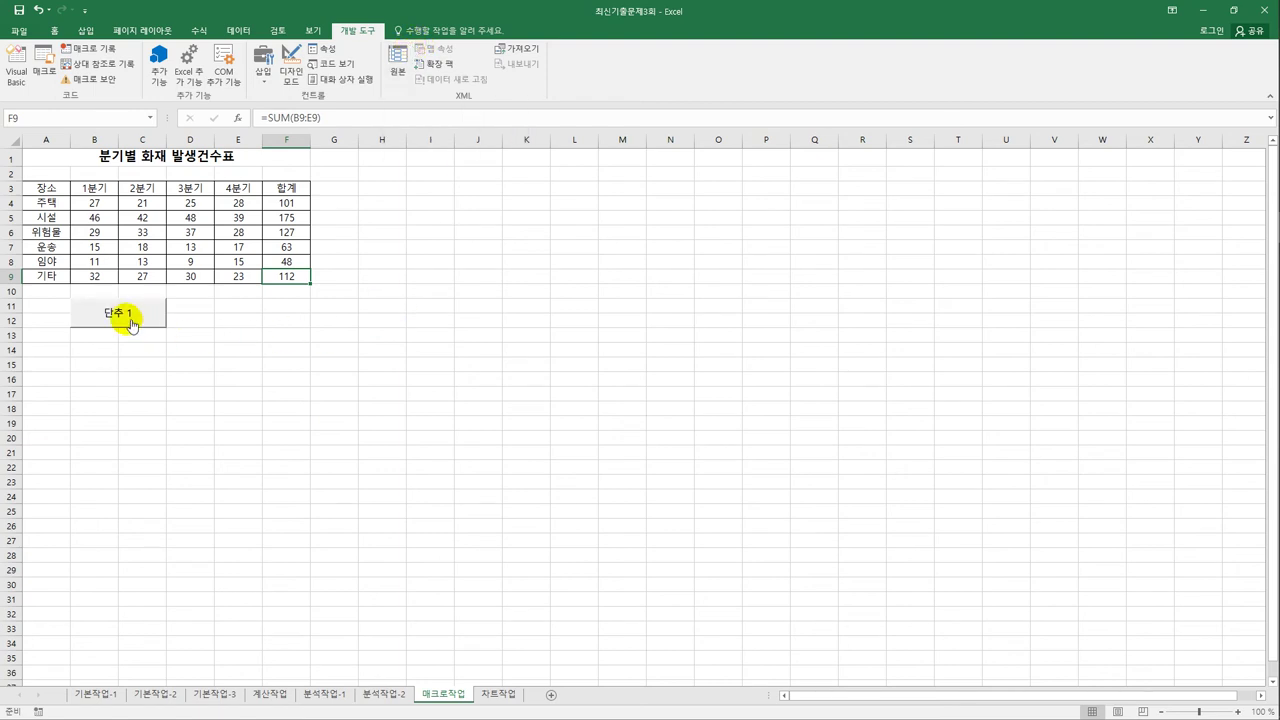
Step: Clear the totals in F4:F9 and test the 합계 macro by running it from its button
{"action": "left_click_drag", "start_coordinate": [286, 203], "coordinate": [288, 282]}
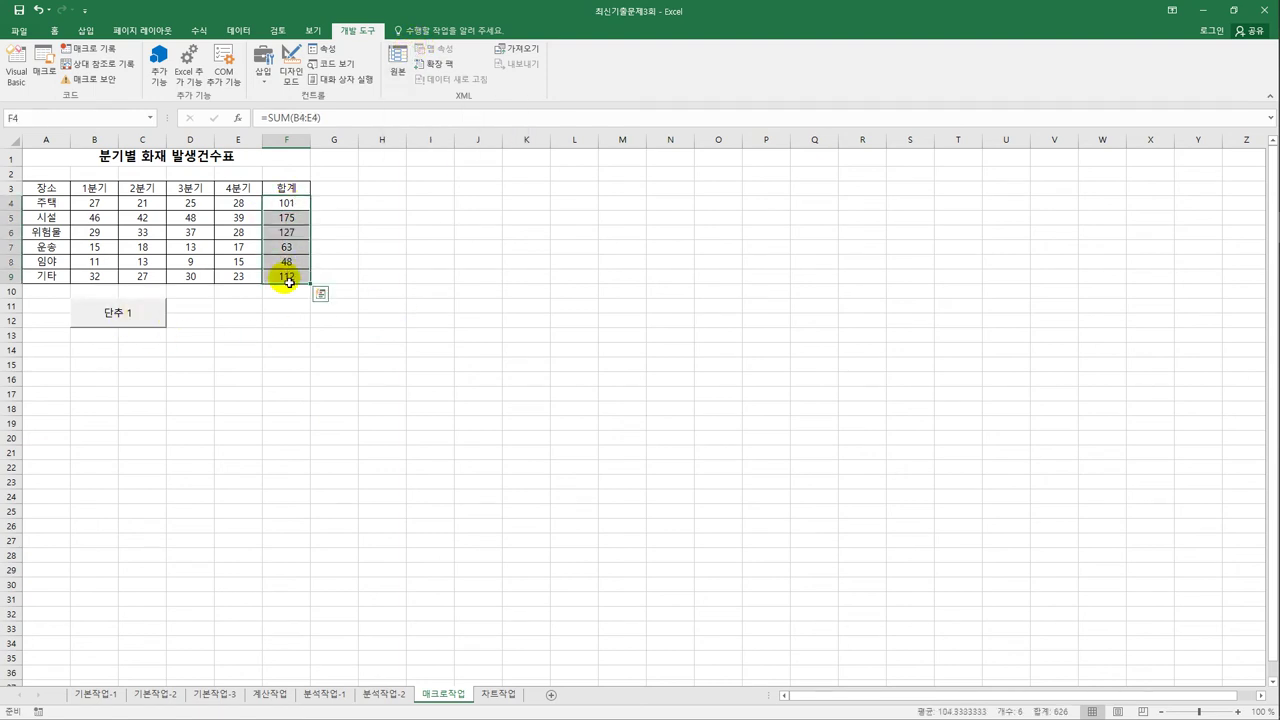
{"action": "key", "text": "Delete"}
{"action": "left_click", "coordinate": [290, 420]}
{"action": "left_click", "coordinate": [120, 318]}
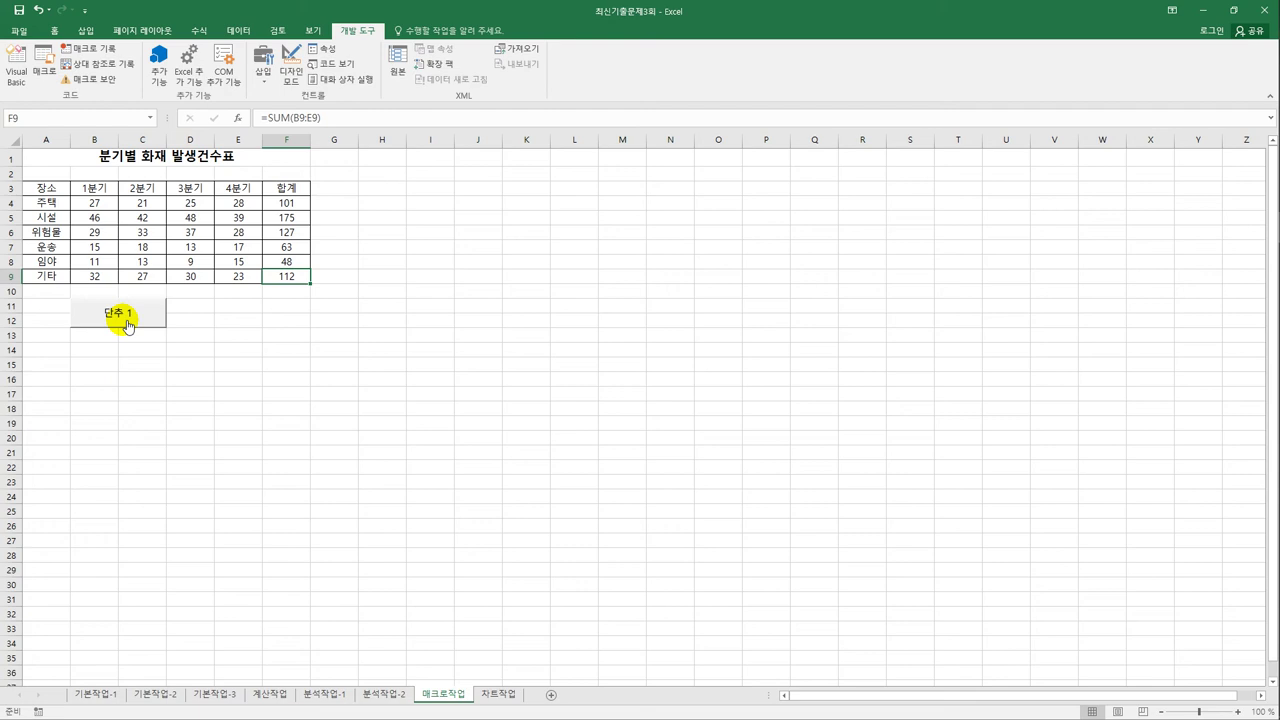
Step: Change the macro button's label to 합계
{"action": "right_click", "coordinate": [125, 320]}
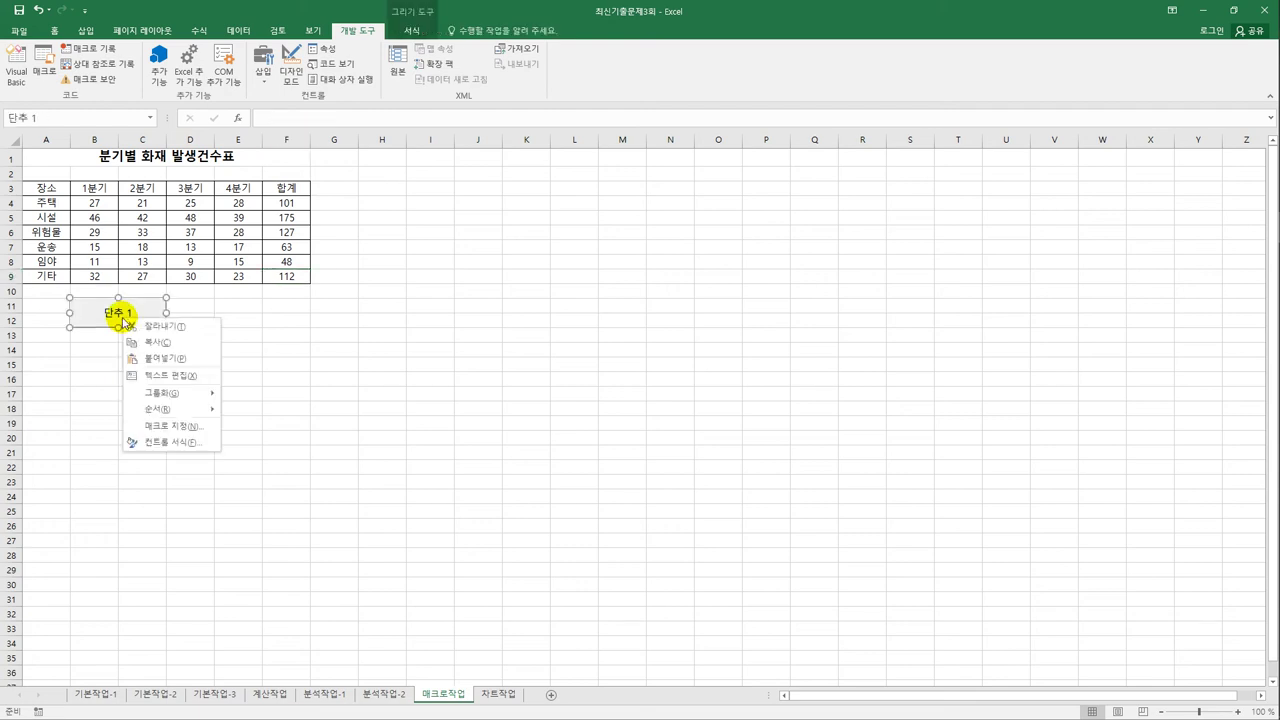
{"action": "left_click", "coordinate": [164, 378]}
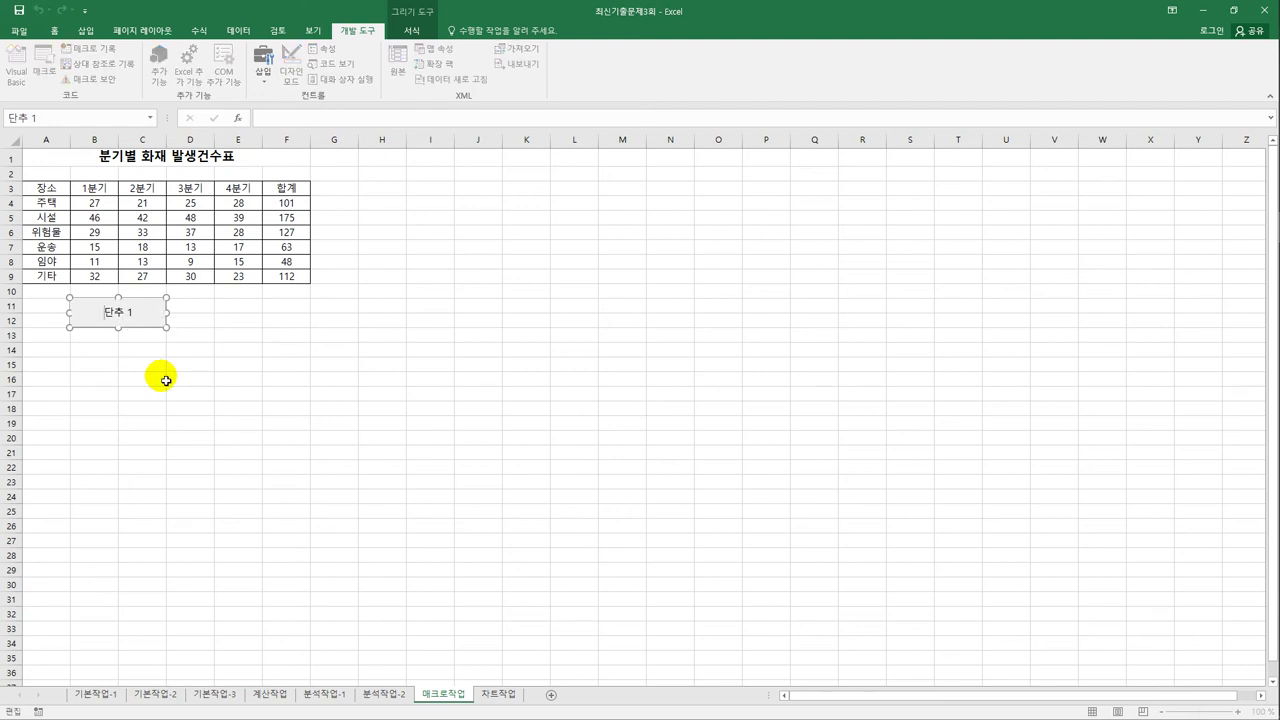
{"action": "key", "text": "ctrl+a"}
{"action": "type", "text": "합계"}
{"action": "left_click_drag", "start_coordinate": [165, 380], "coordinate": [175, 379]}
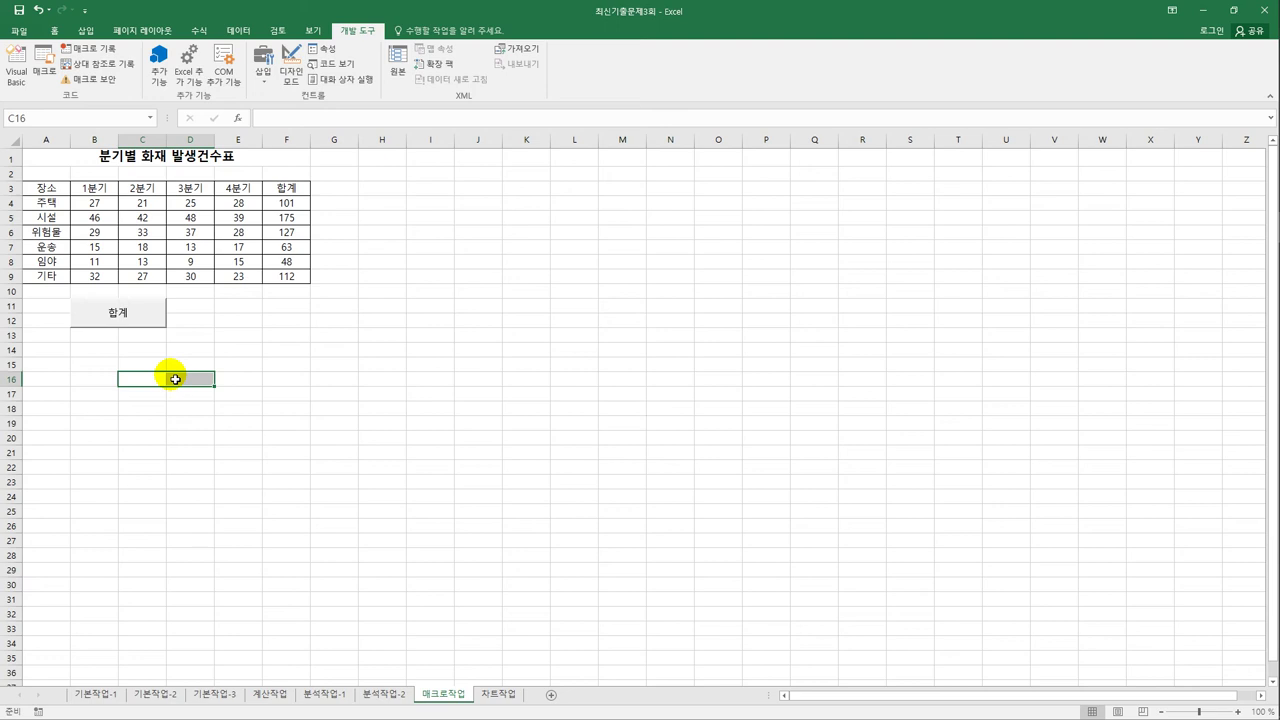
{"action": "left_click", "coordinate": [289, 352]}
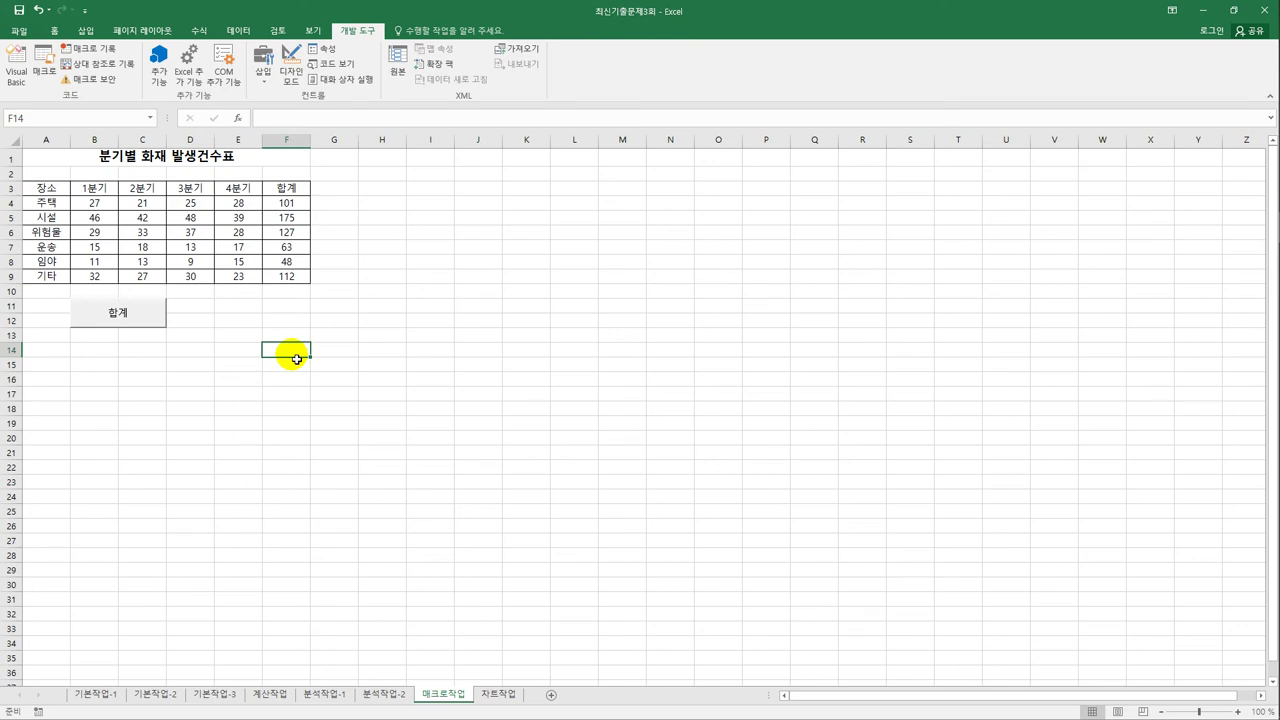
Step: Draw a rounded rectangle shape over cells D11:E12, beside the 합계 button
{"action": "left_click", "coordinate": [86, 30]}
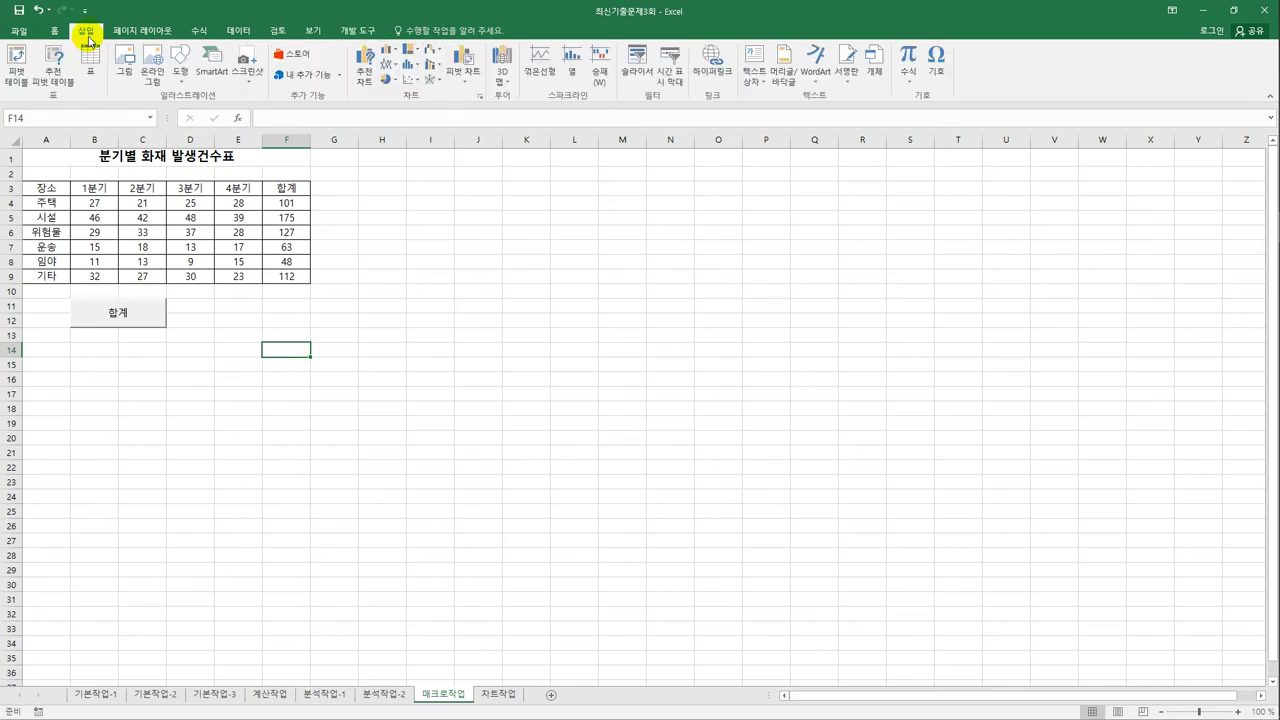
{"action": "left_click", "coordinate": [180, 60]}
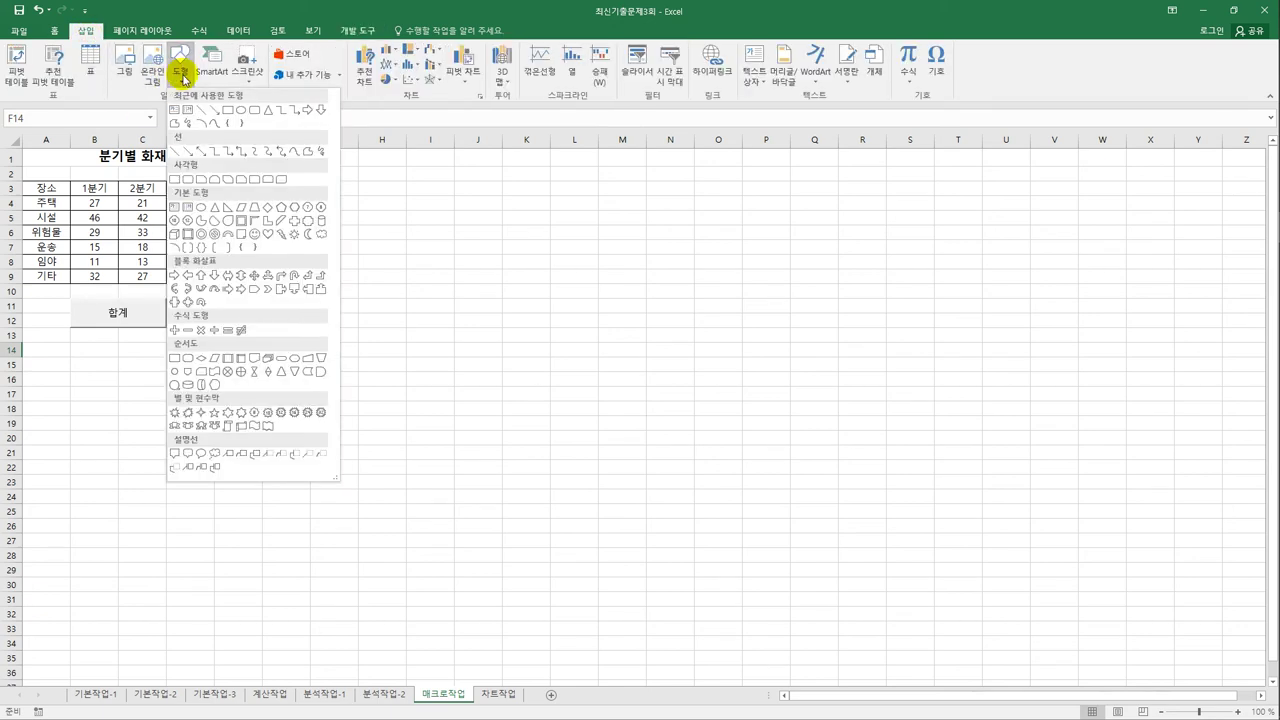
{"action": "left_click", "coordinate": [189, 180]}
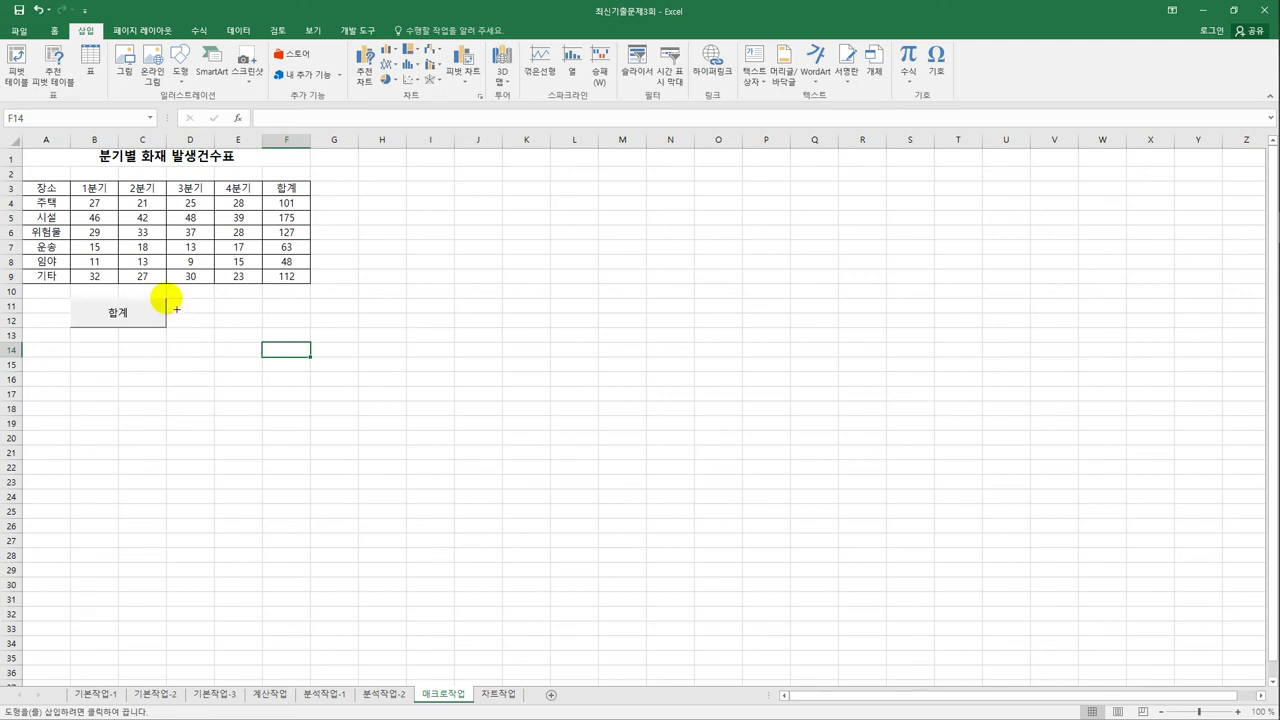
{"action": "left_click_drag", "start_coordinate": [165, 297], "coordinate": [264, 341]}
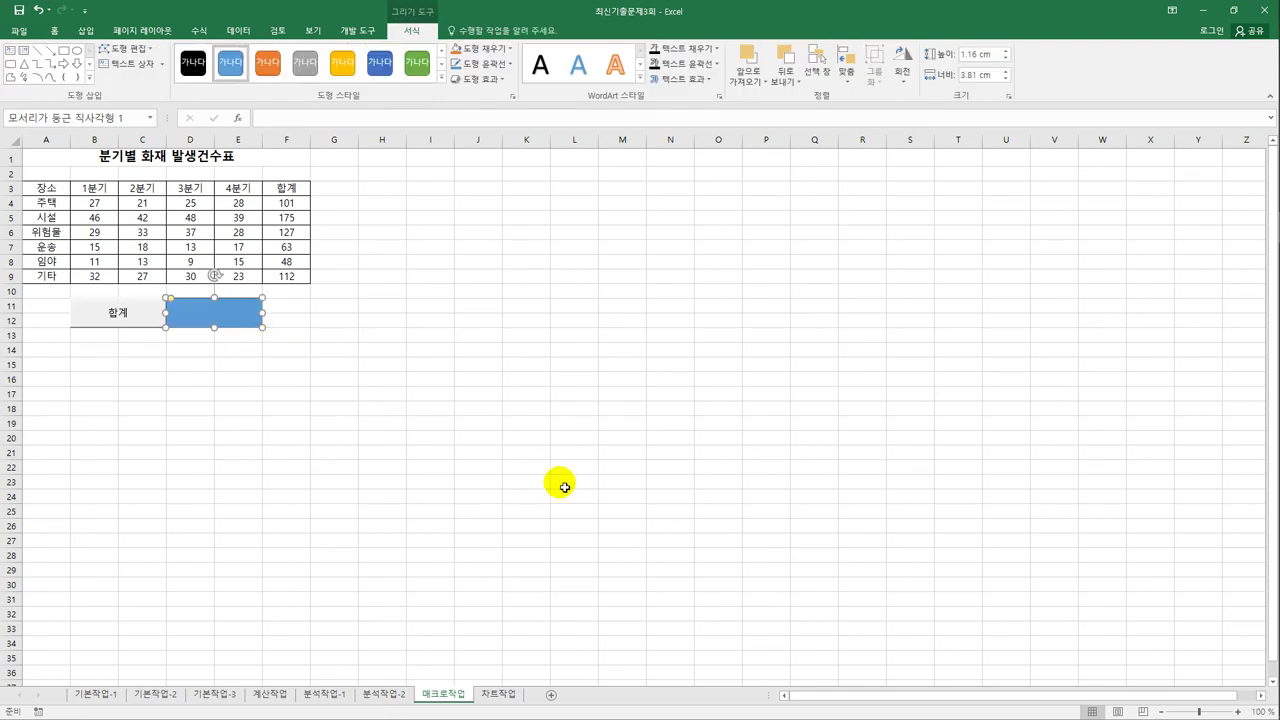
Step: Assign a new macro named 서식 to the rounded rectangle and start recording it in the current workbook (현재 통합 문서)
{"action": "right_click", "coordinate": [246, 324]}
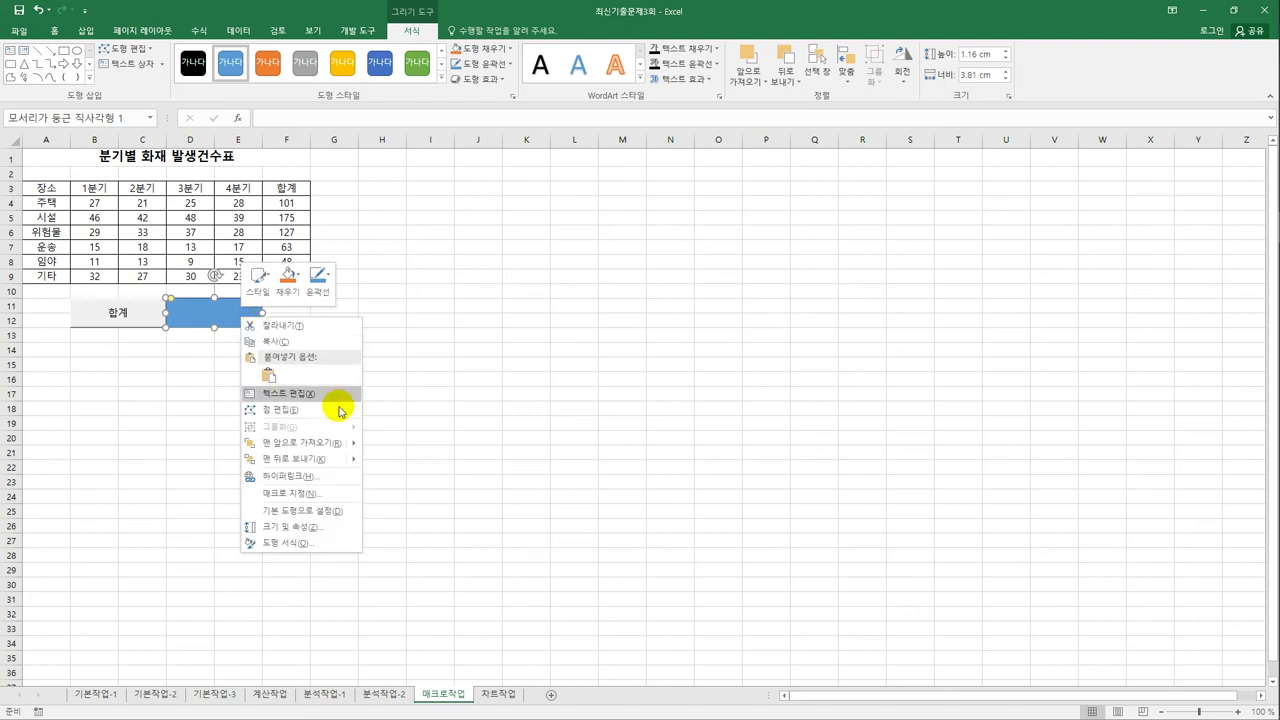
{"action": "left_click", "coordinate": [300, 493]}
{"action": "left_click_drag", "start_coordinate": [309, 357], "coordinate": [511, 248]}
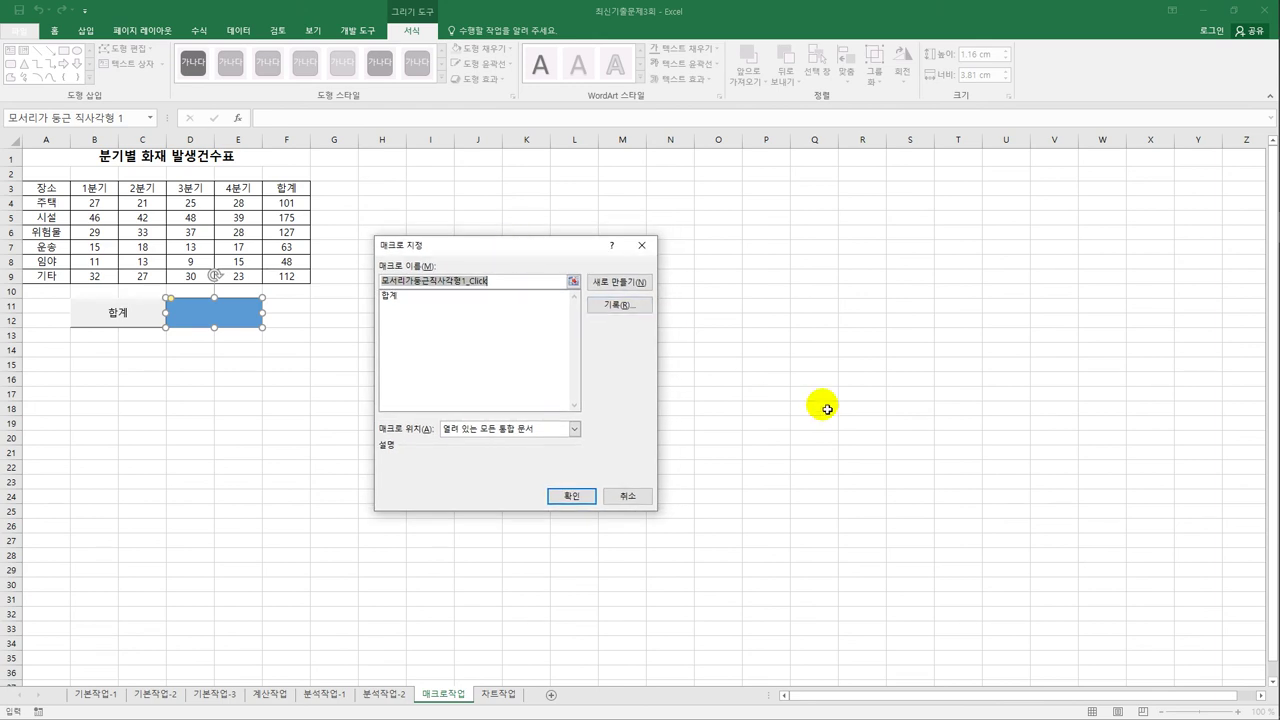
{"action": "type", "text": "서시"}
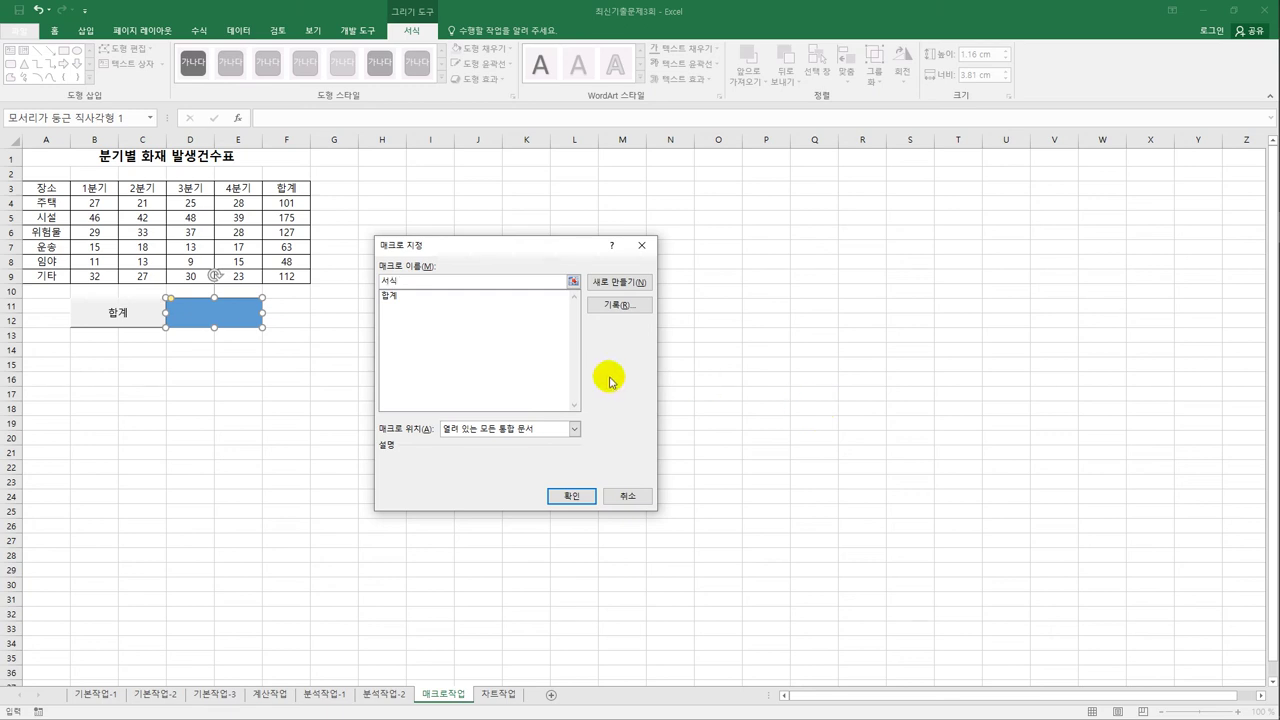
{"action": "left_click", "coordinate": [437, 362]}
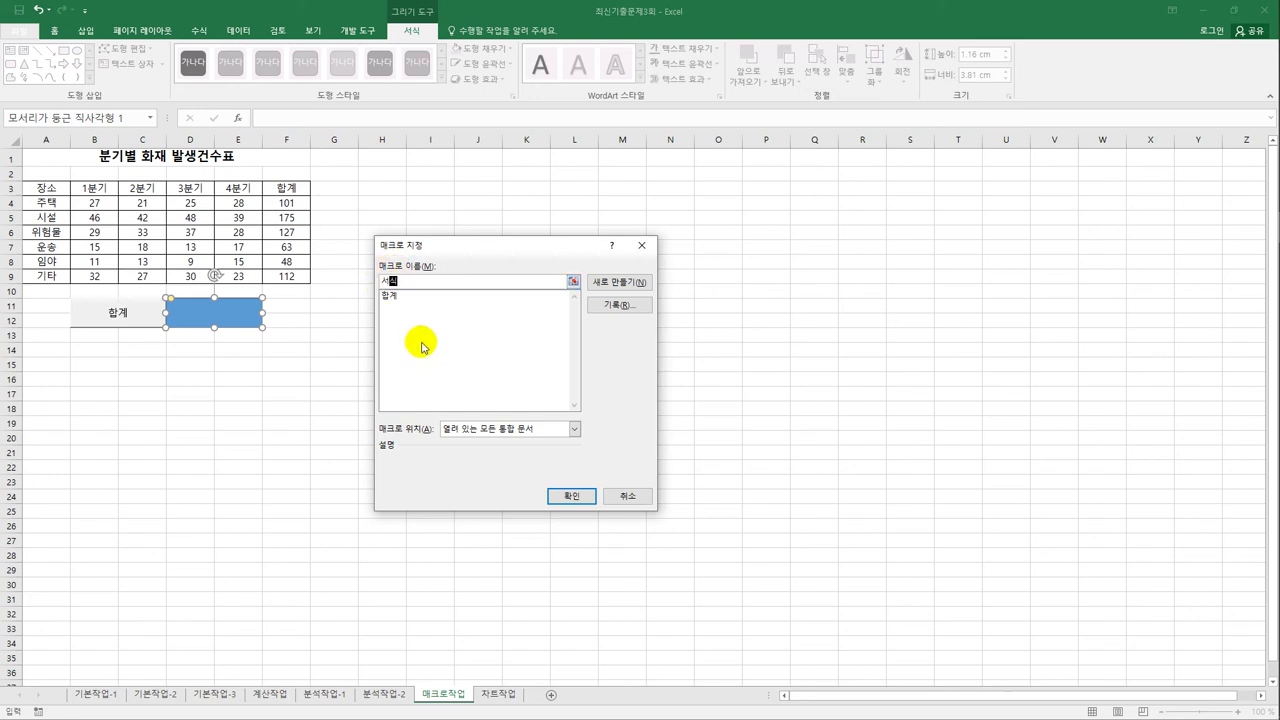
{"action": "left_click", "coordinate": [620, 305]}
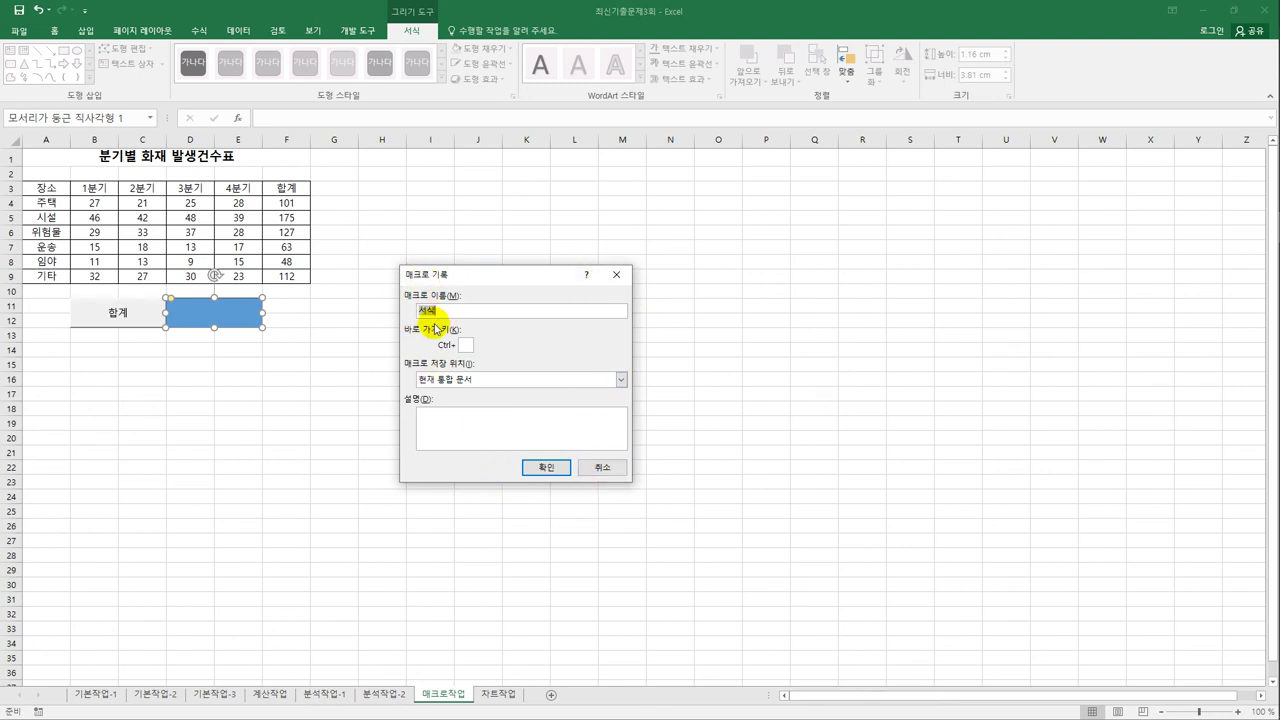
{"action": "left_click", "coordinate": [538, 470]}
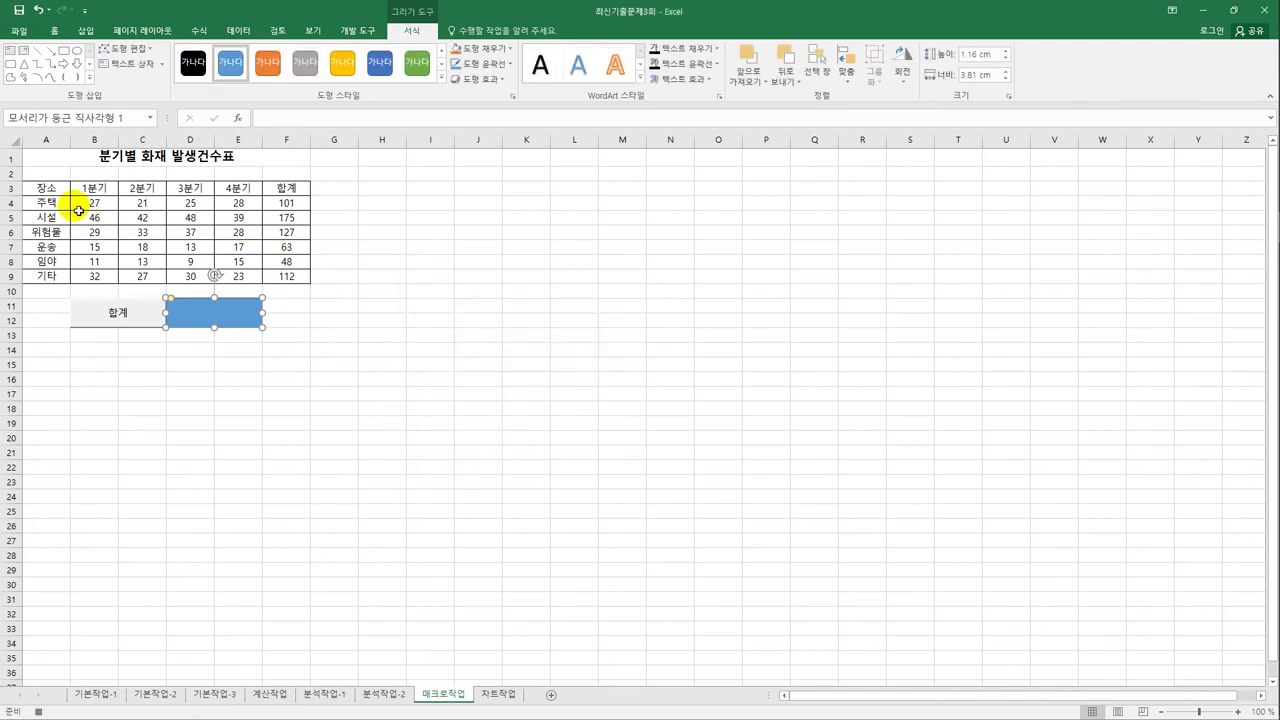
Step: Fill the header cells A3:F3 with the standard light green colour and stop the macro recording
{"action": "left_click_drag", "start_coordinate": [66, 193], "coordinate": [280, 192]}
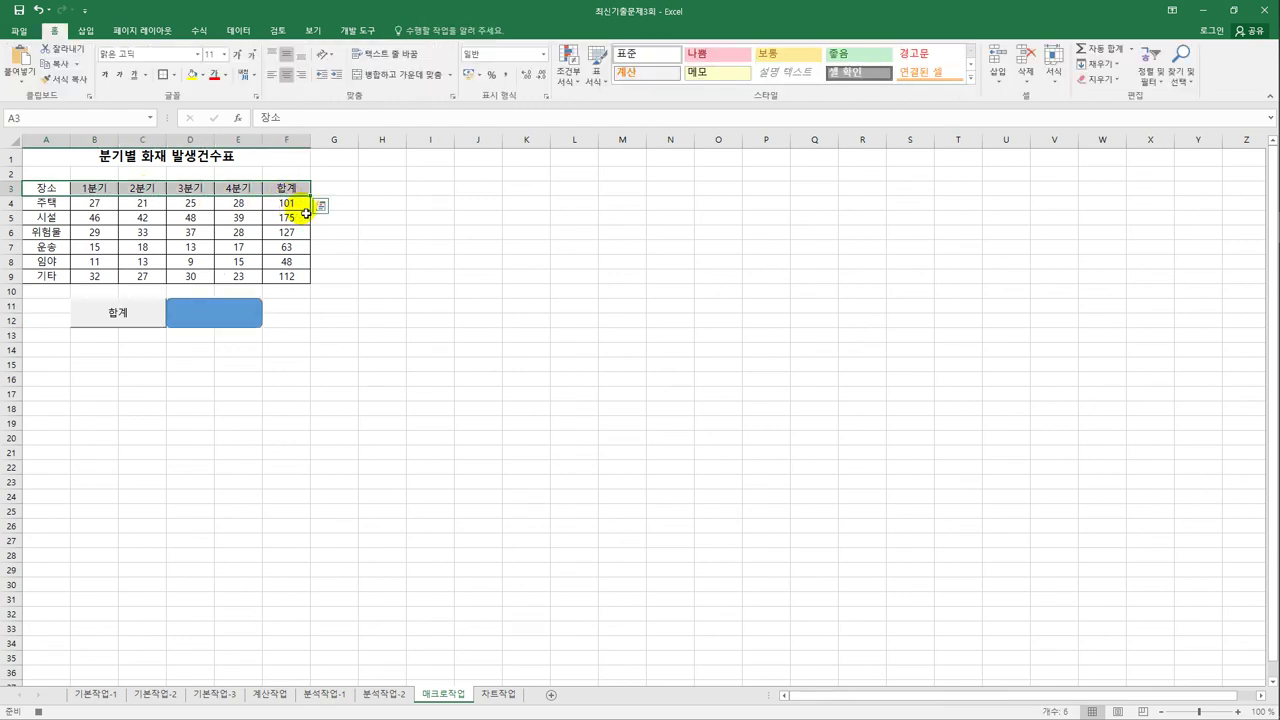
{"action": "left_click", "coordinate": [203, 77]}
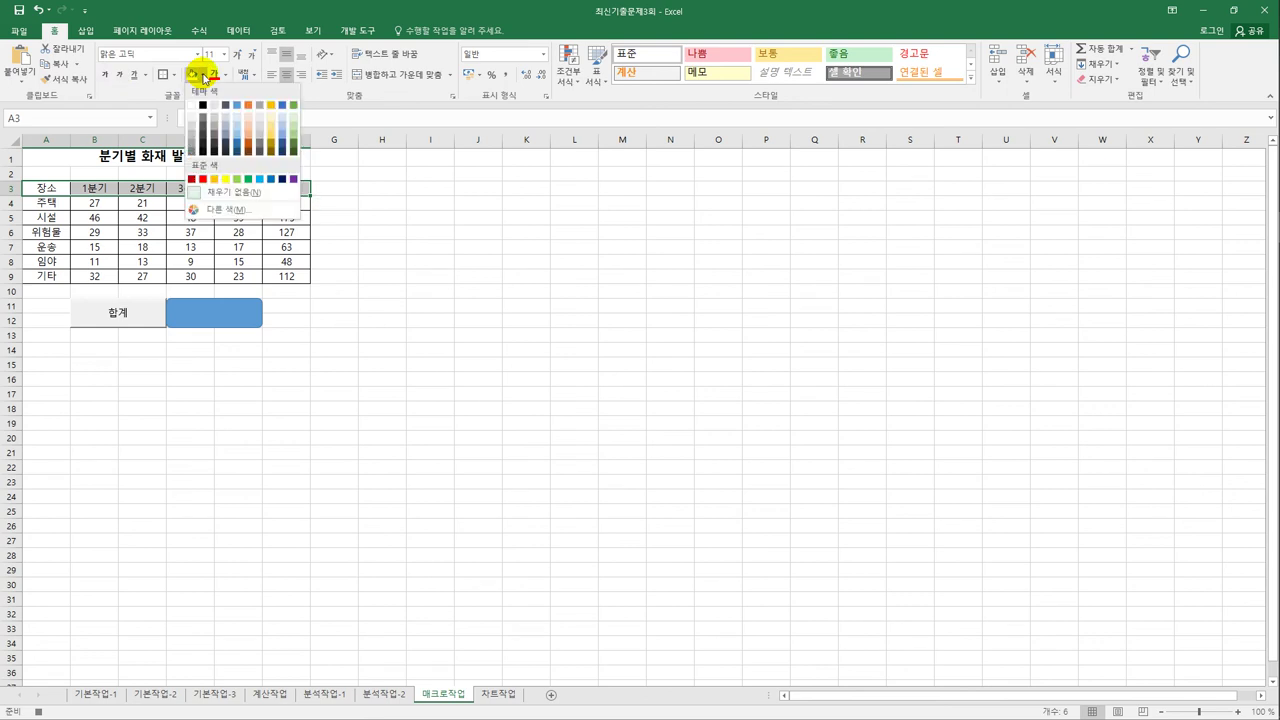
{"action": "left_click", "coordinate": [237, 179]}
{"action": "left_click", "coordinate": [296, 190]}
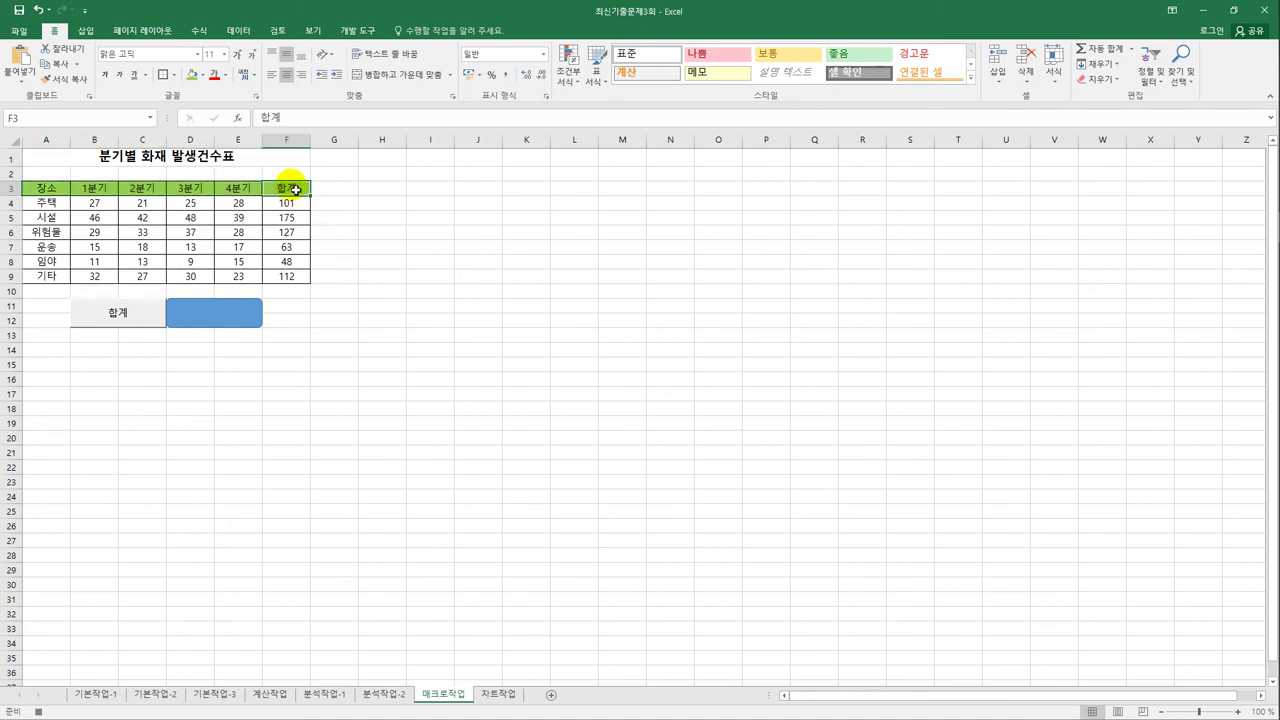
{"action": "left_click", "coordinate": [355, 31]}
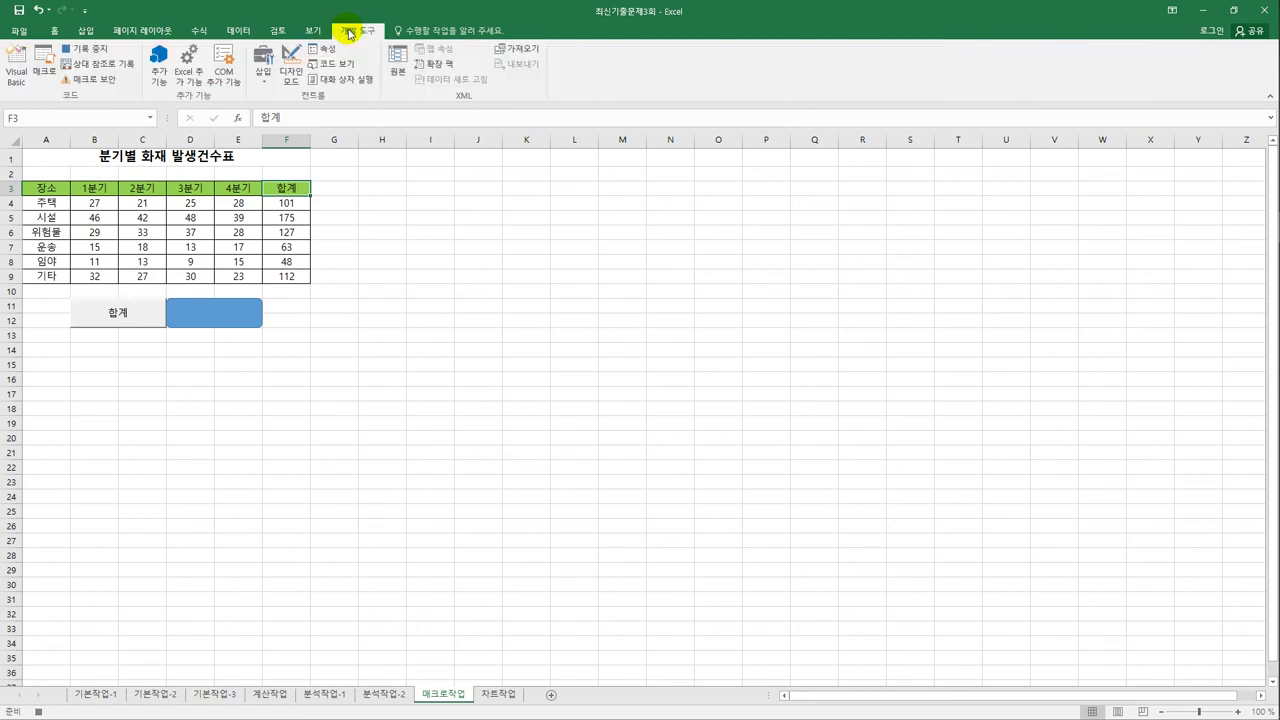
{"action": "left_click", "coordinate": [70, 50]}
{"action": "left_click", "coordinate": [312, 305]}
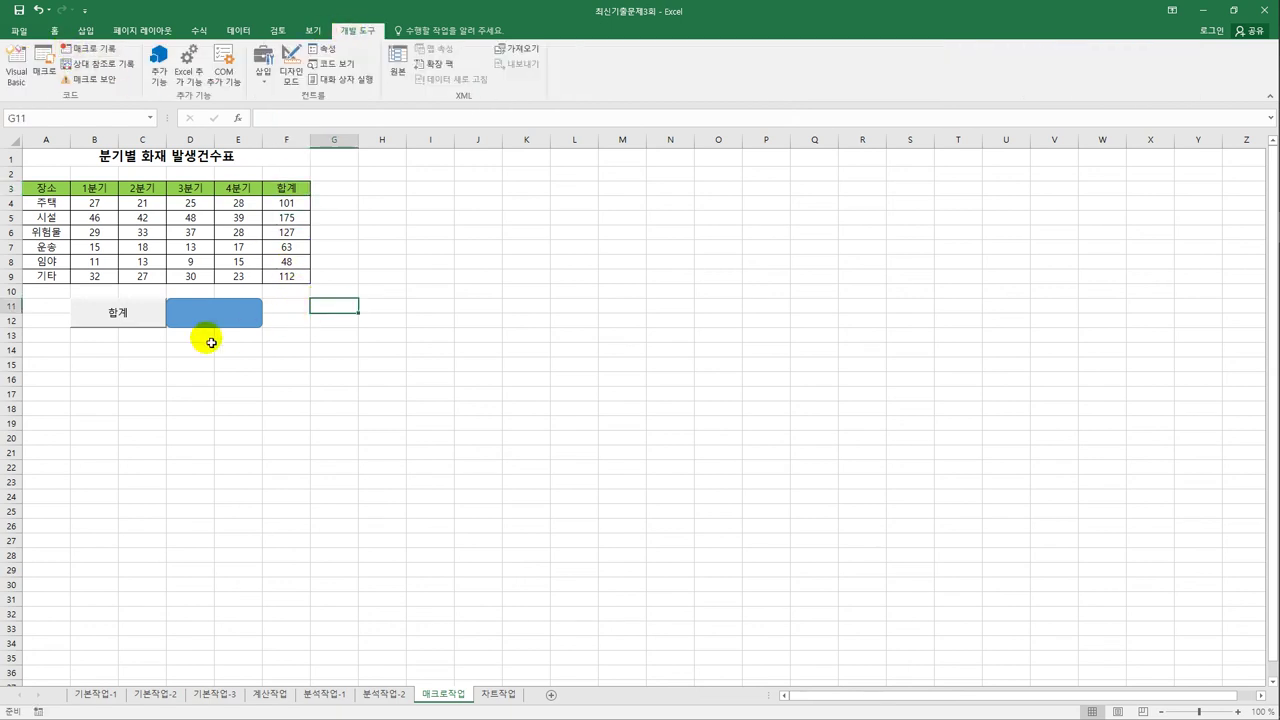
Step: Remove the fill from A3:F3 and test the 서식 macro by running it from the rounded rectangle
{"action": "left_click_drag", "start_coordinate": [40, 188], "coordinate": [277, 188]}
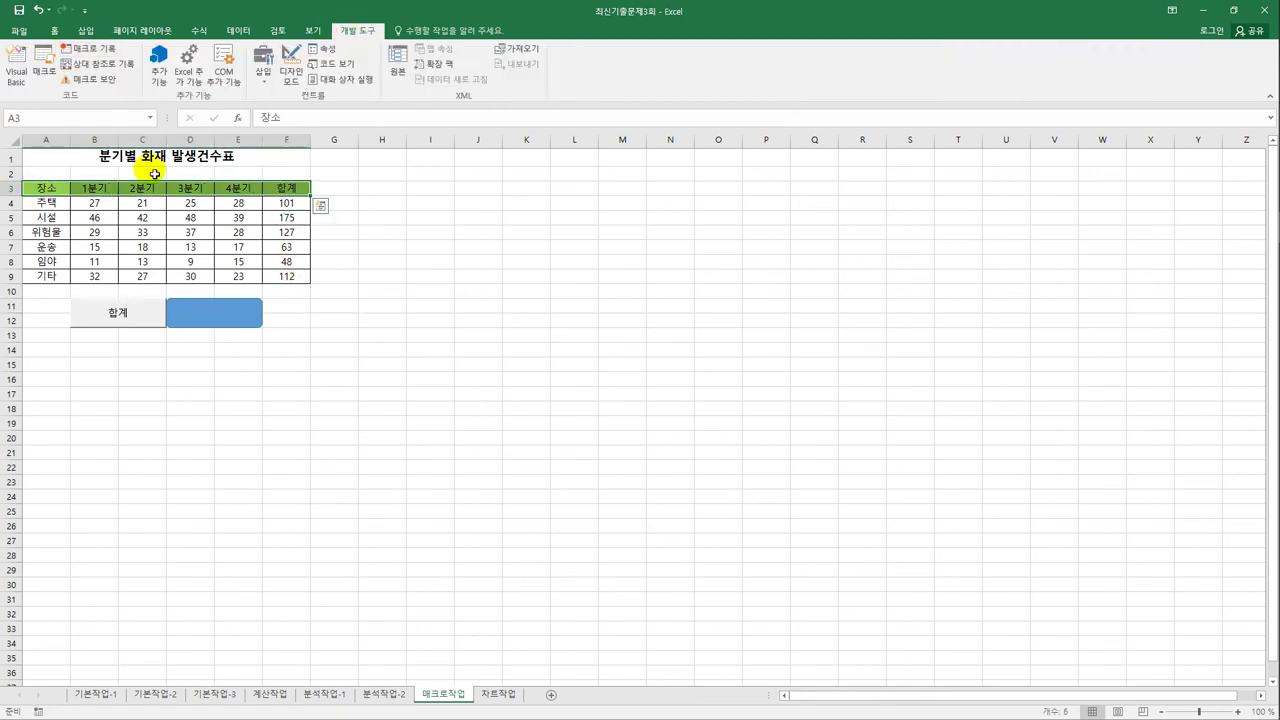
{"action": "left_click", "coordinate": [55, 31]}
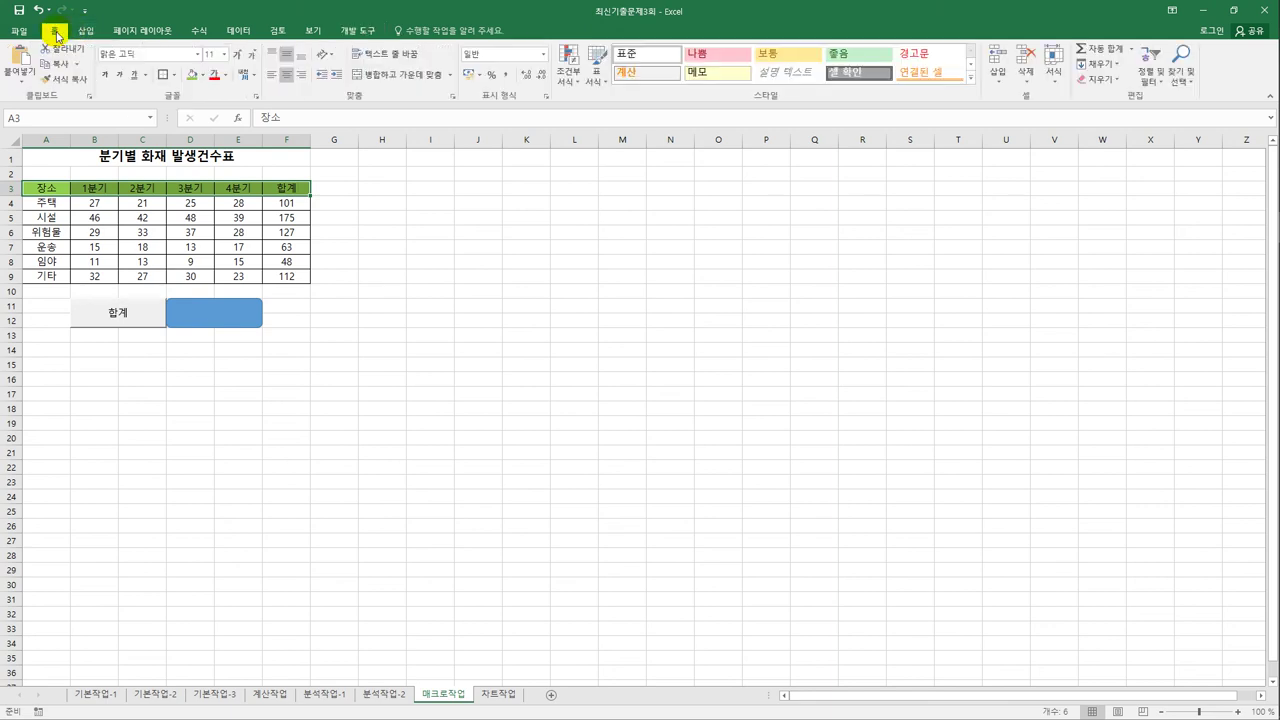
{"action": "left_click", "coordinate": [205, 78]}
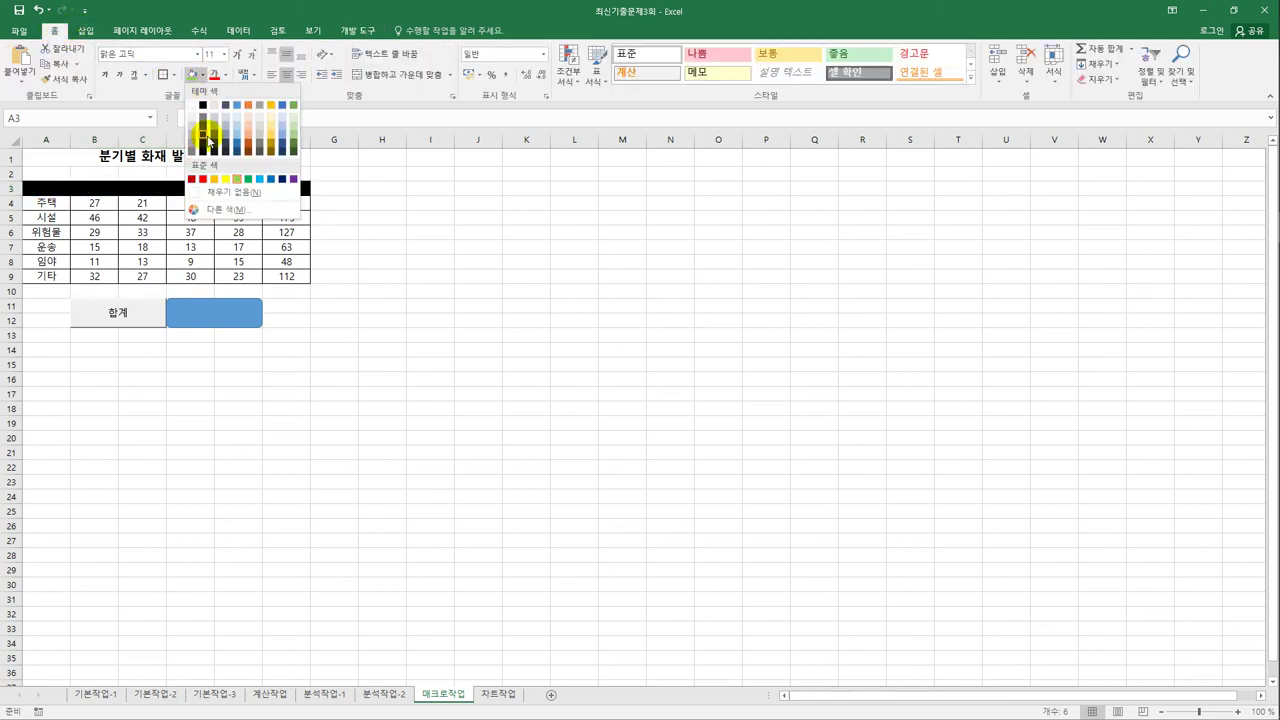
{"action": "left_click", "coordinate": [214, 187]}
{"action": "left_click", "coordinate": [404, 291]}
{"action": "left_click", "coordinate": [210, 316]}
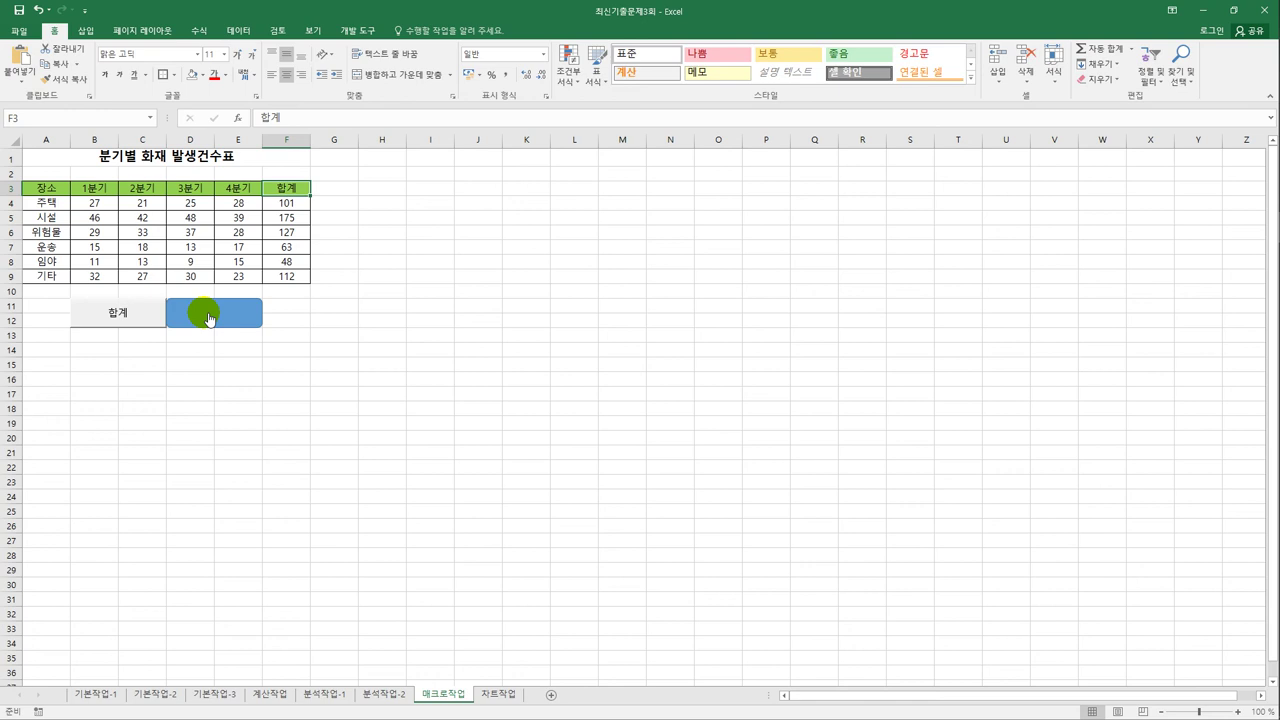
Step: Add the text 서식 to the rounded rectangle
{"action": "right_click", "coordinate": [209, 318]}
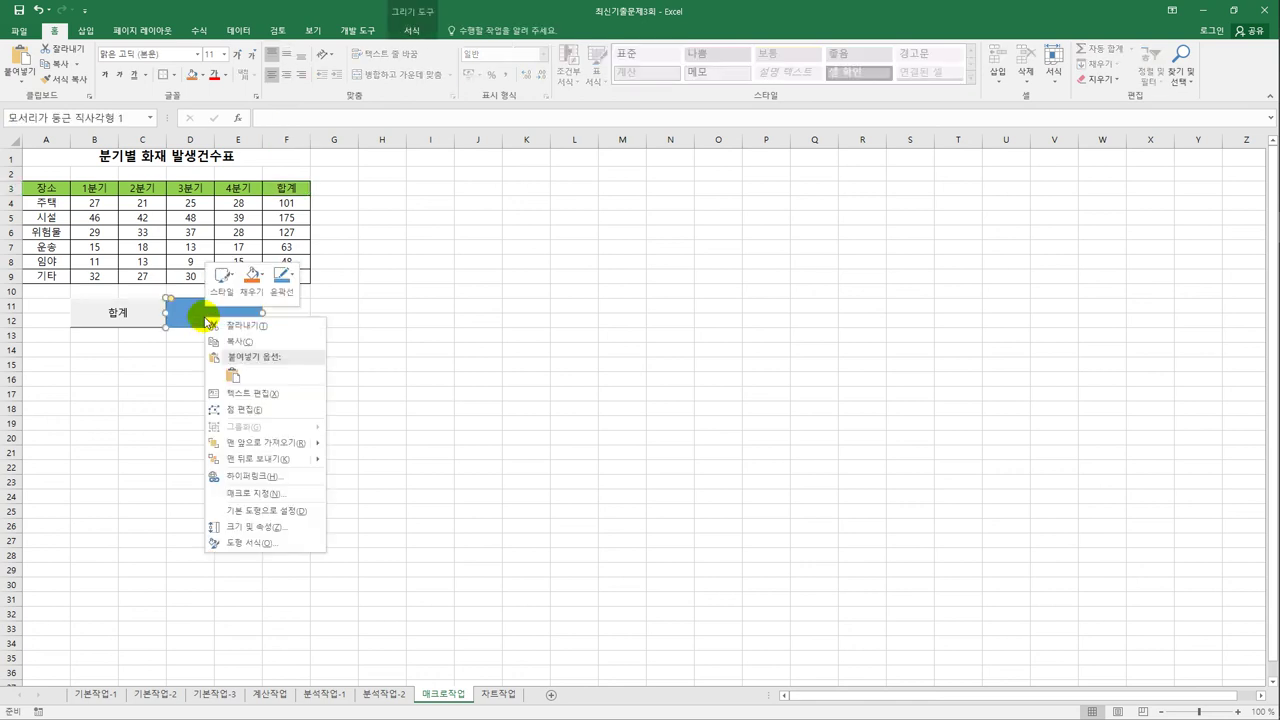
{"action": "left_click", "coordinate": [270, 393]}
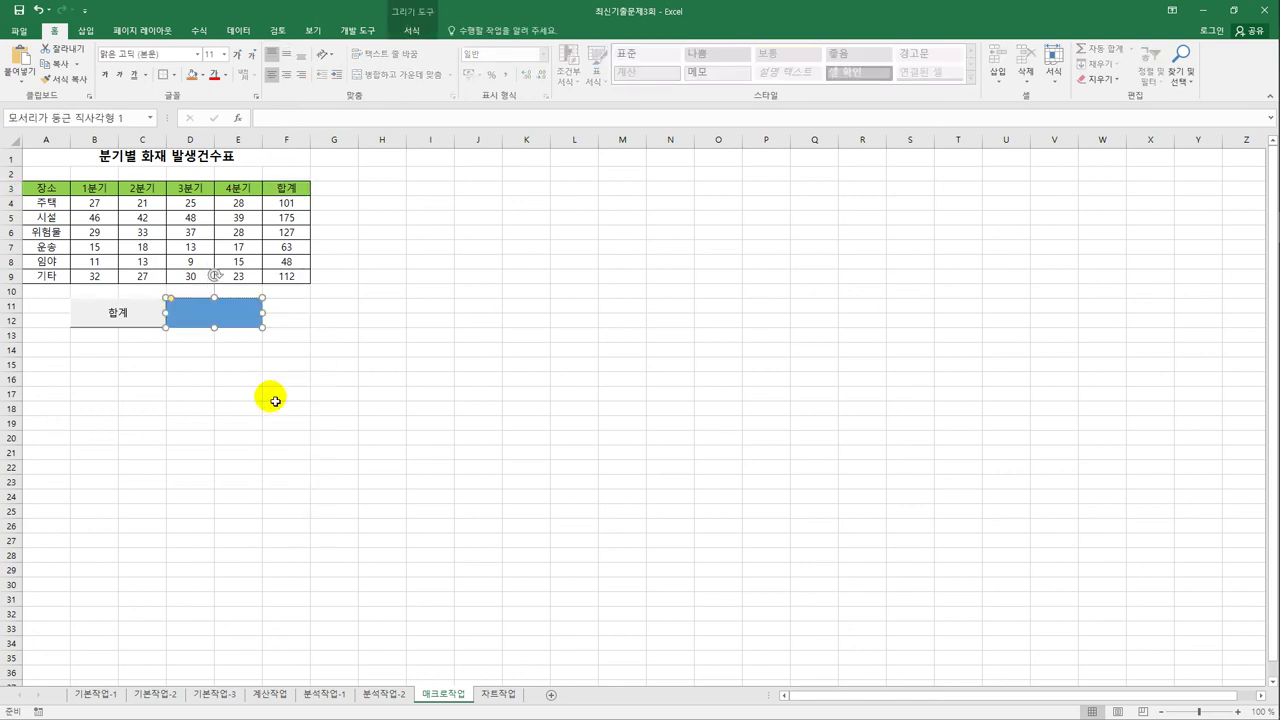
{"action": "type", "text": "서식"}
{"action": "left_click", "coordinate": [275, 401]}
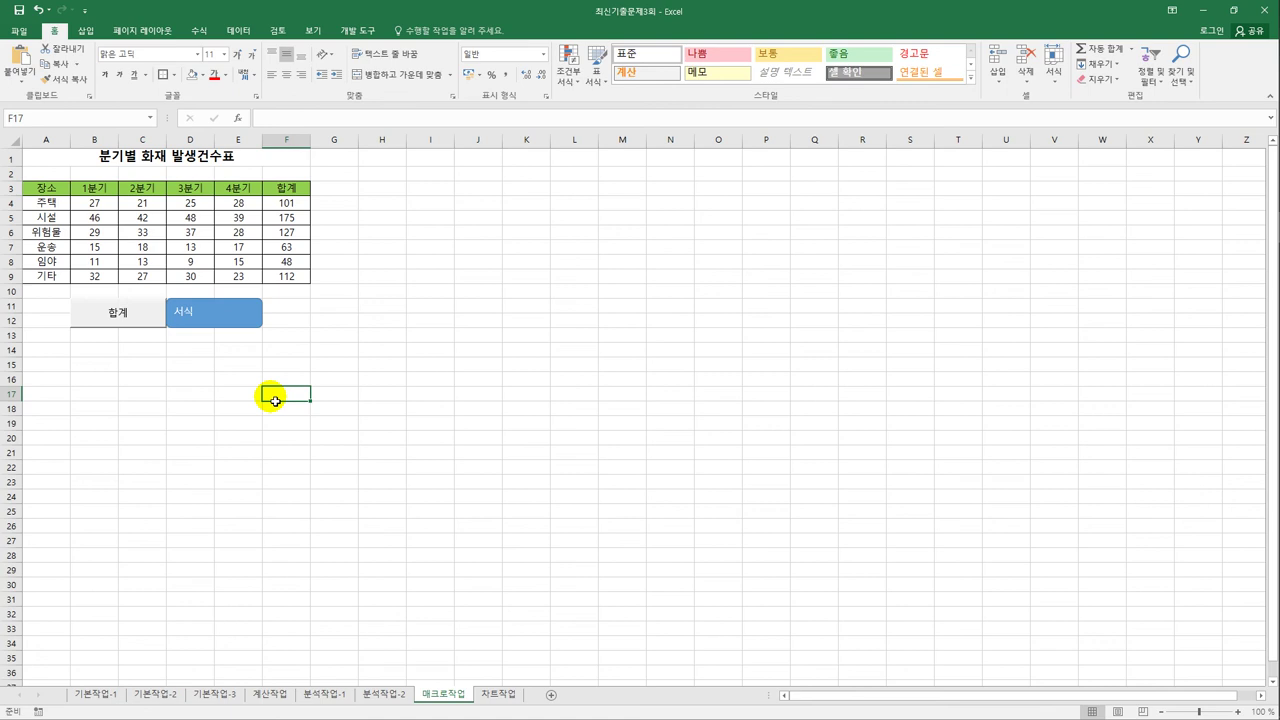
Step: On the 차트작업 sheet, copy the 총점 data in G3:G9 and paste it into the chart as a new series
{"action": "left_click", "coordinate": [498, 693]}
{"action": "left_click", "coordinate": [545, 568]}
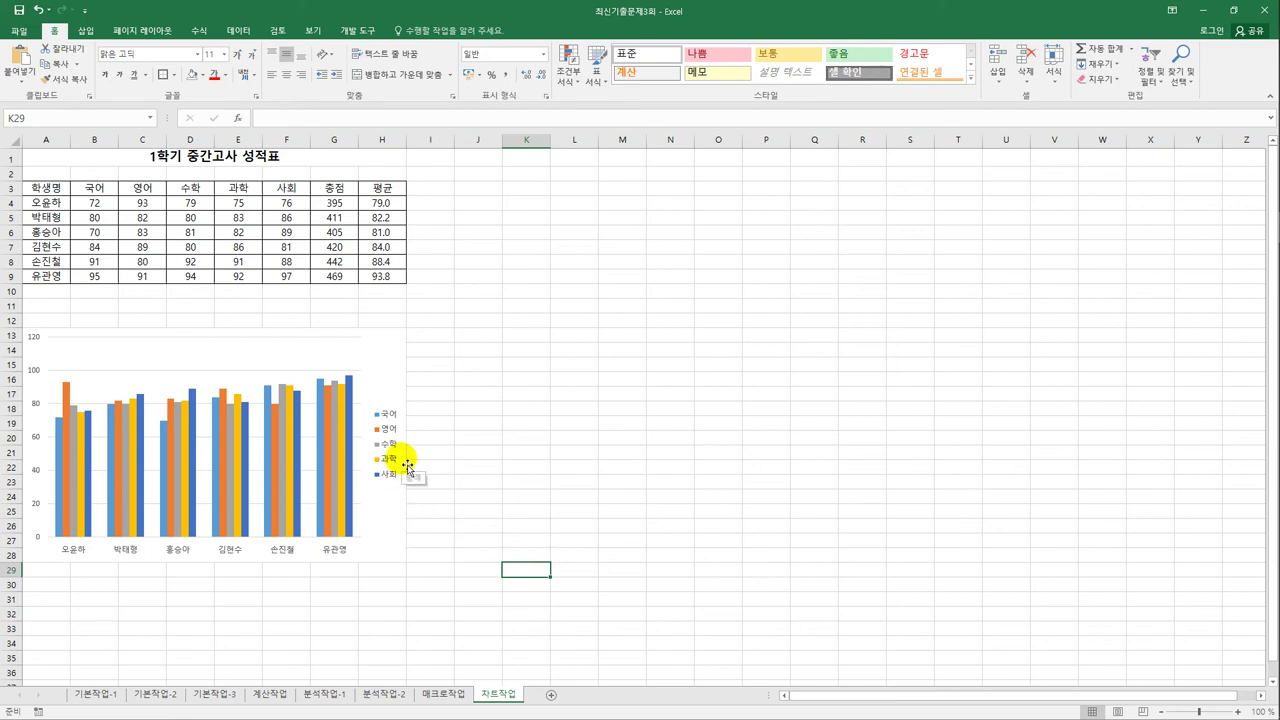
{"action": "left_click_drag", "start_coordinate": [332, 187], "coordinate": [334, 279]}
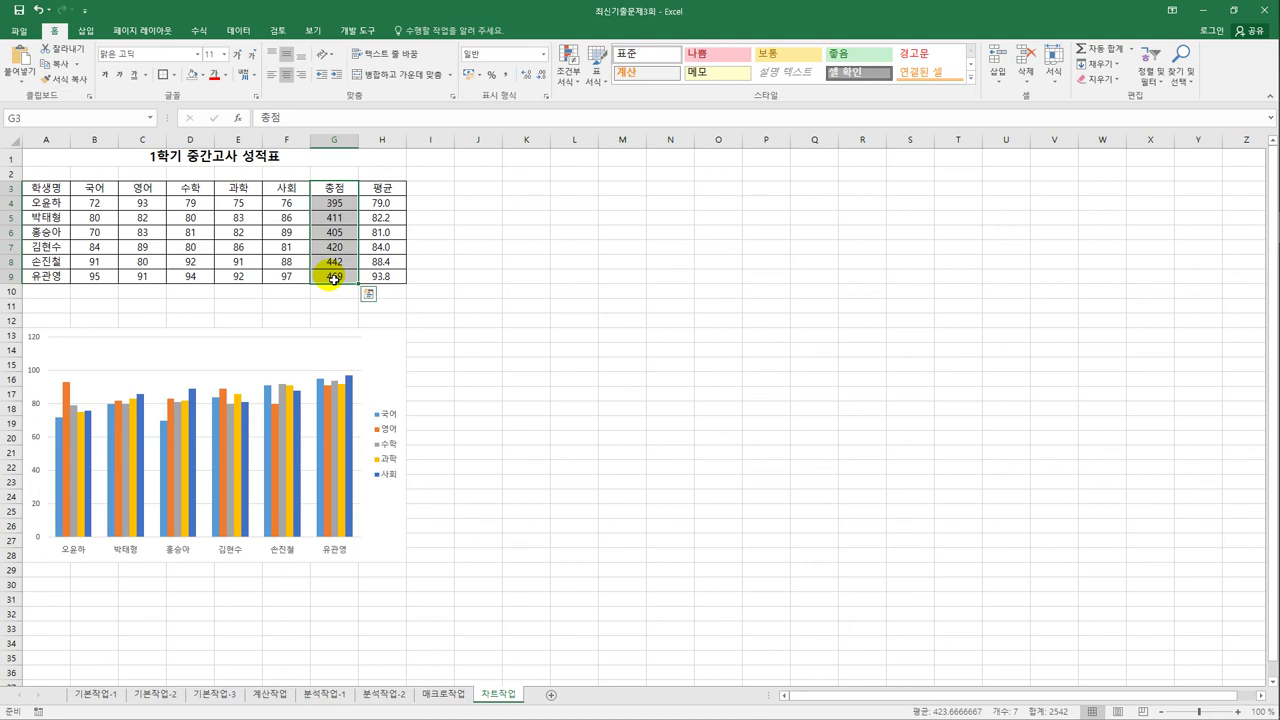
{"action": "key", "text": "ctrl+c"}
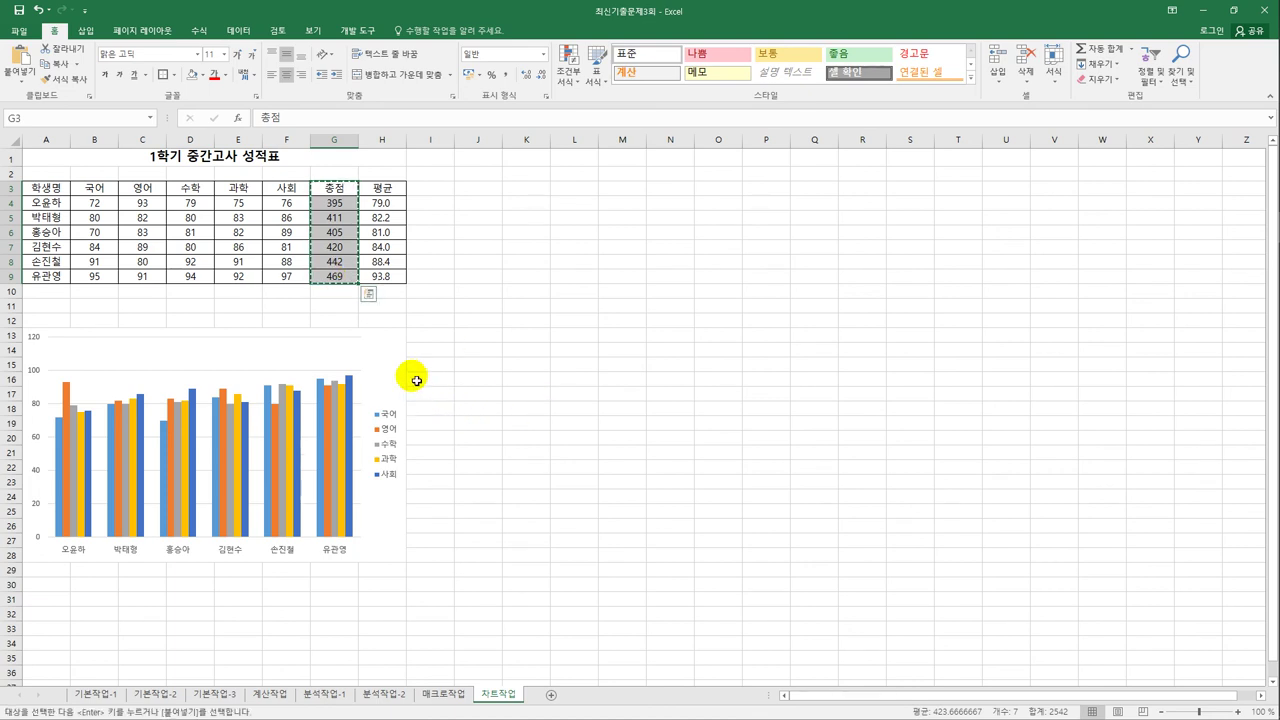
{"action": "left_click", "coordinate": [410, 379]}
{"action": "key", "text": "ctrl+v"}
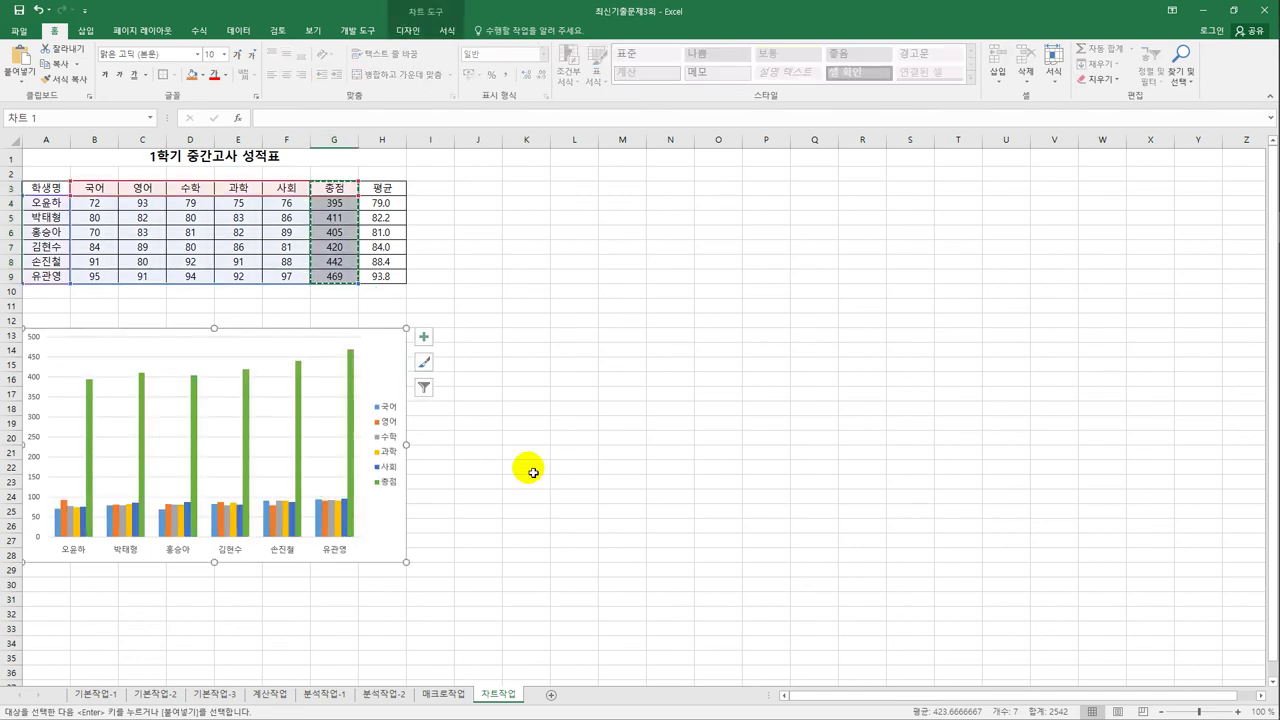
Step: Change the 총점 series to a line with markers (표식이 있는 꺾은선형) plotted on the secondary axis
{"action": "left_click", "coordinate": [299, 368]}
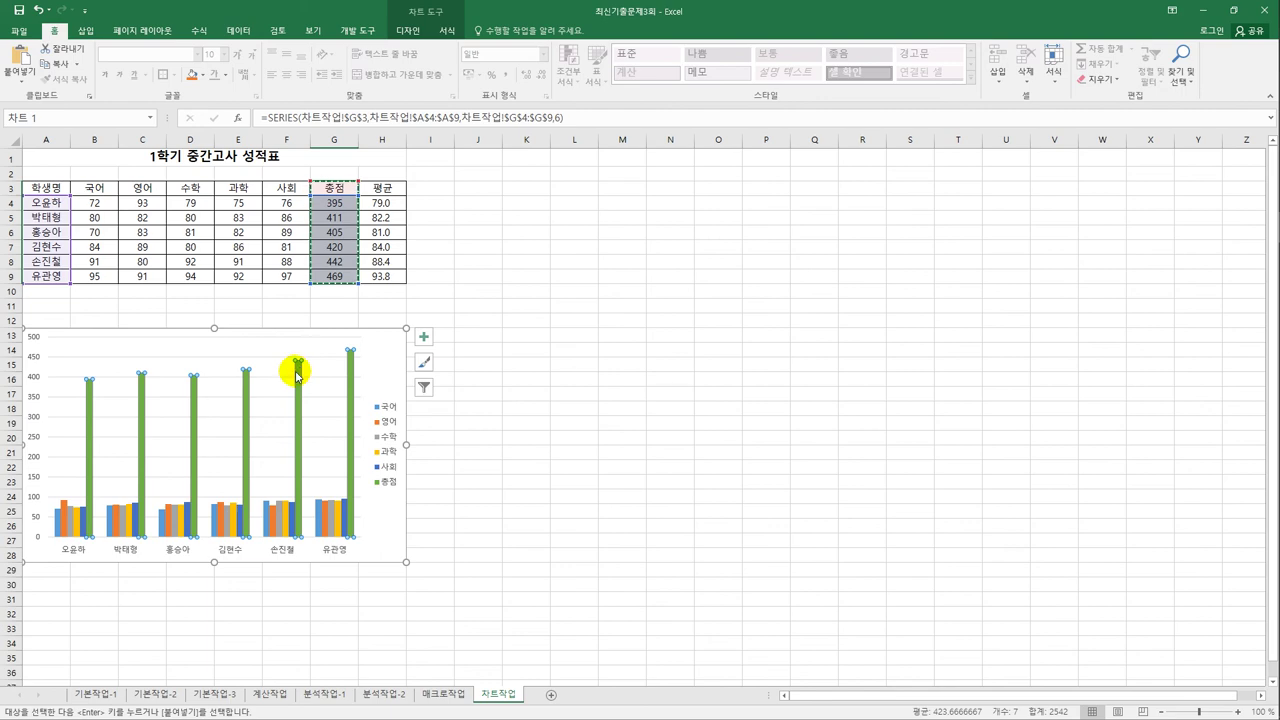
{"action": "right_click", "coordinate": [298, 370]}
{"action": "left_click", "coordinate": [346, 414]}
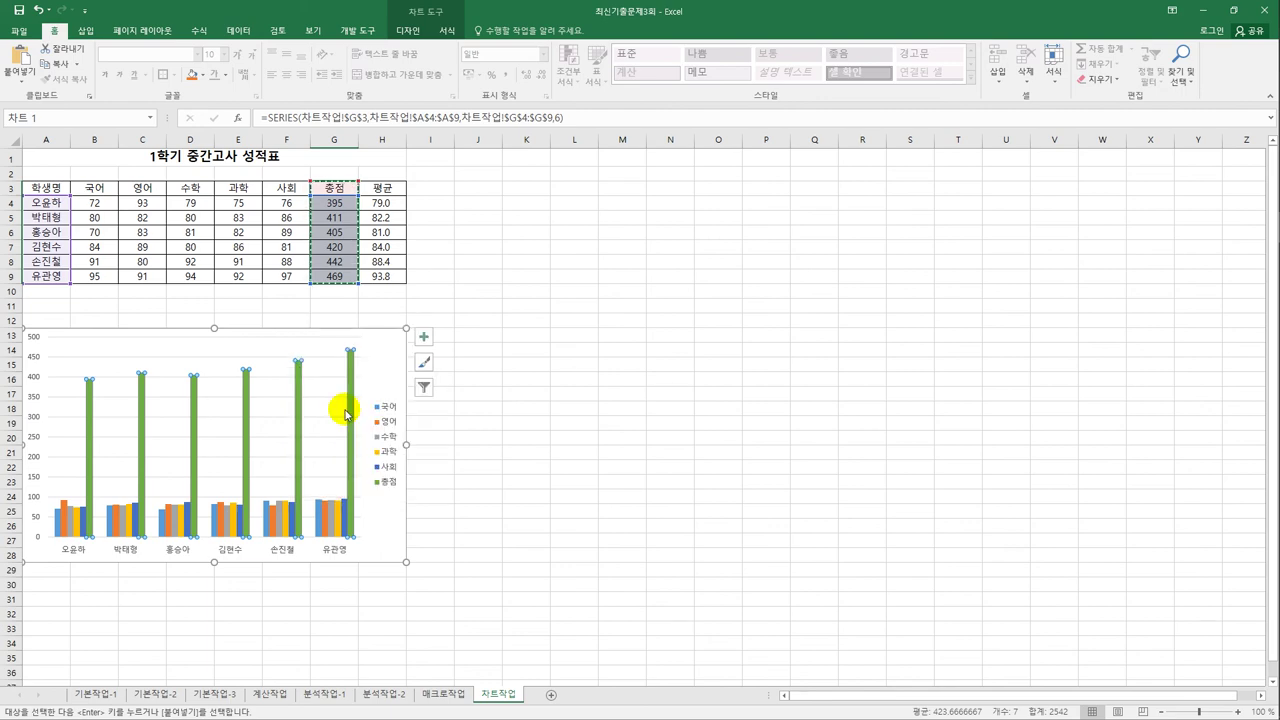
{"action": "left_click_drag", "start_coordinate": [524, 58], "coordinate": [638, 47]}
{"action": "left_click", "coordinate": [970, 476]}
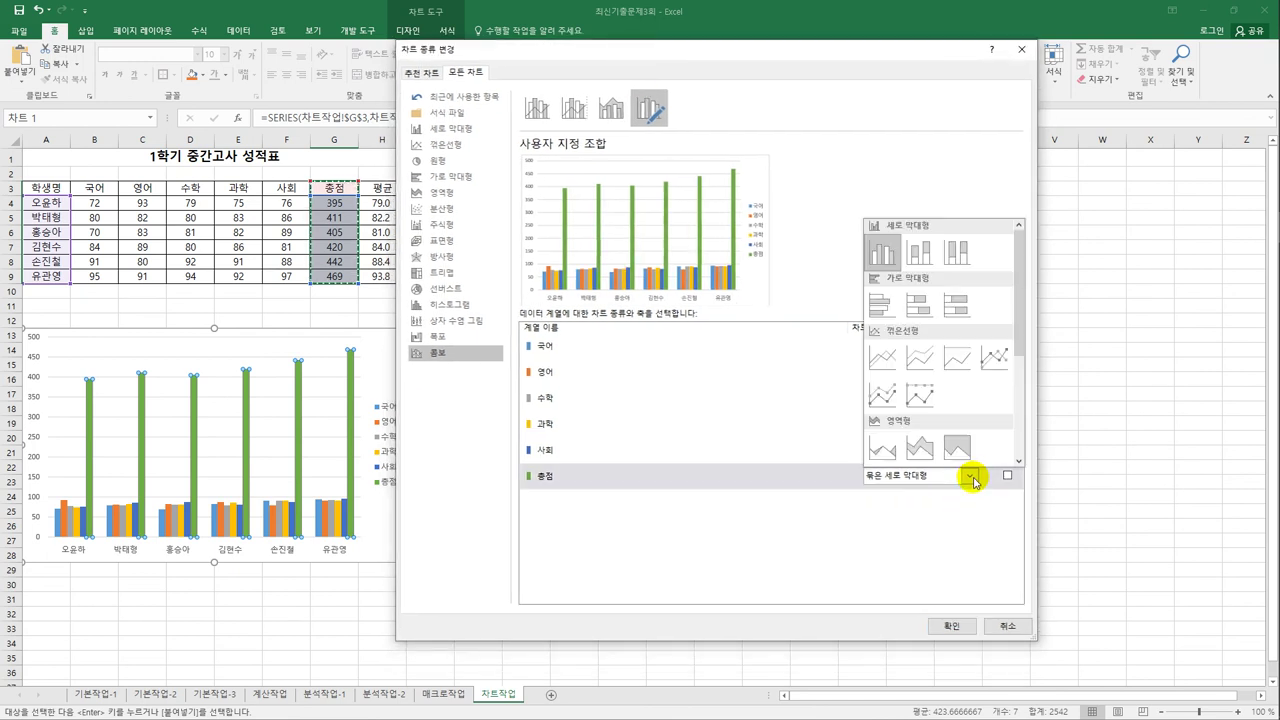
{"action": "left_click", "coordinate": [994, 358]}
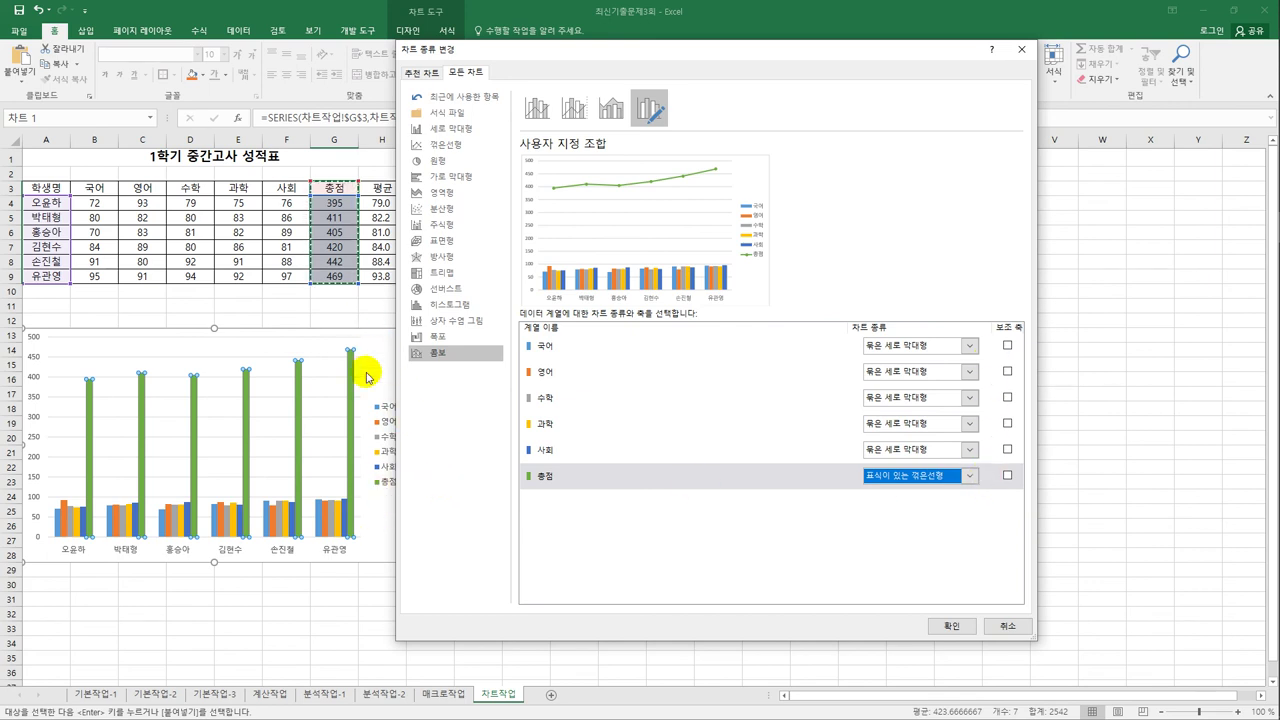
{"action": "left_click", "coordinate": [1007, 476]}
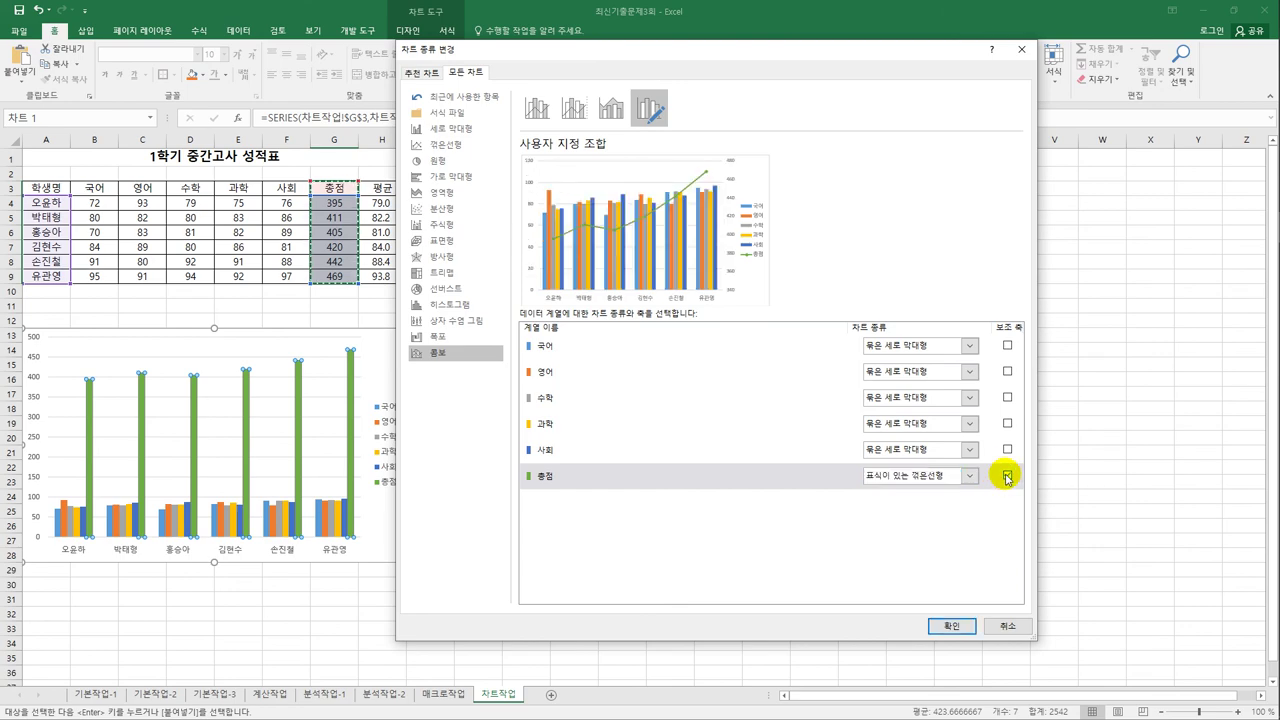
{"action": "left_click", "coordinate": [946, 628]}
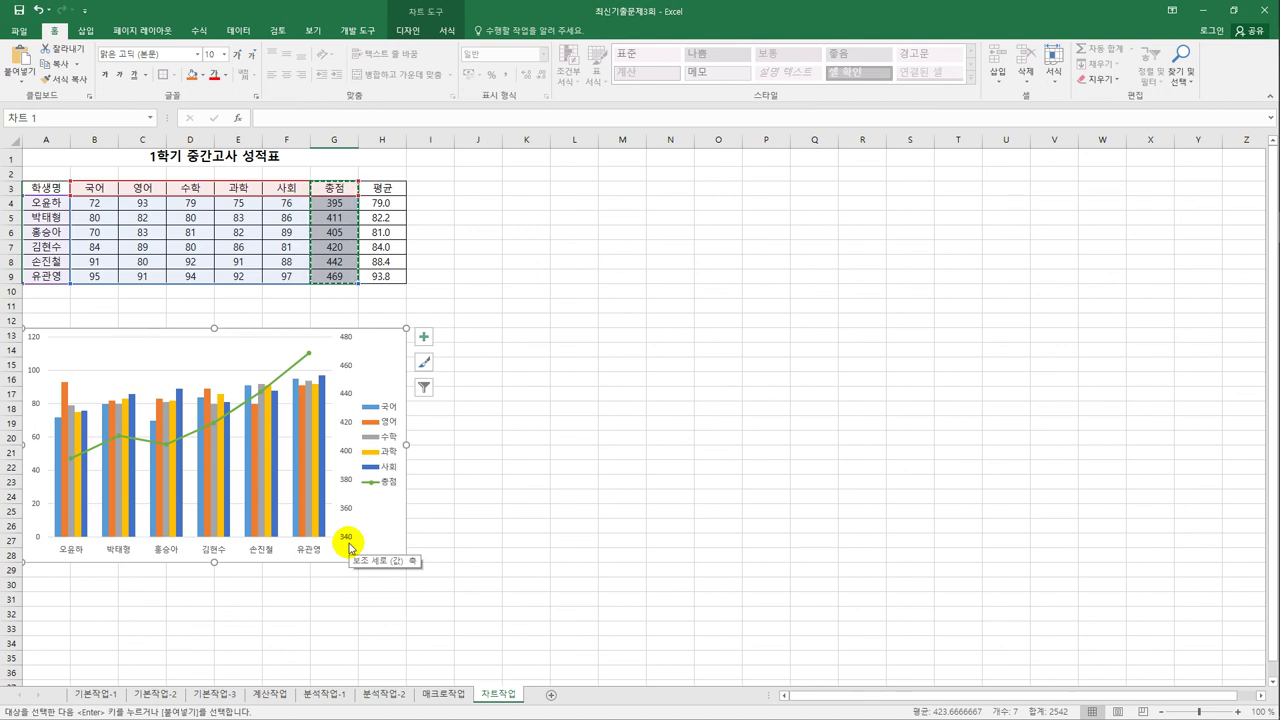
Step: Set the maximum bound of the chart's secondary vertical axis to 500
{"action": "left_click", "coordinate": [347, 338]}
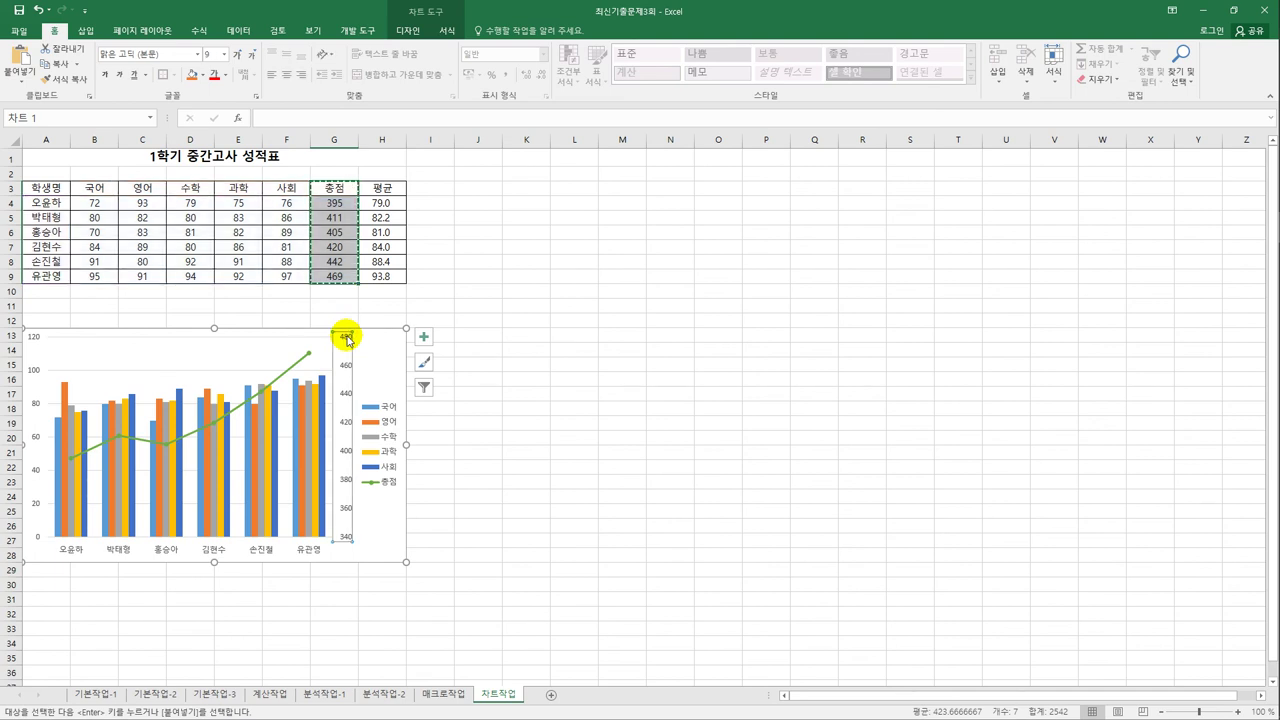
{"action": "right_click", "coordinate": [347, 338]}
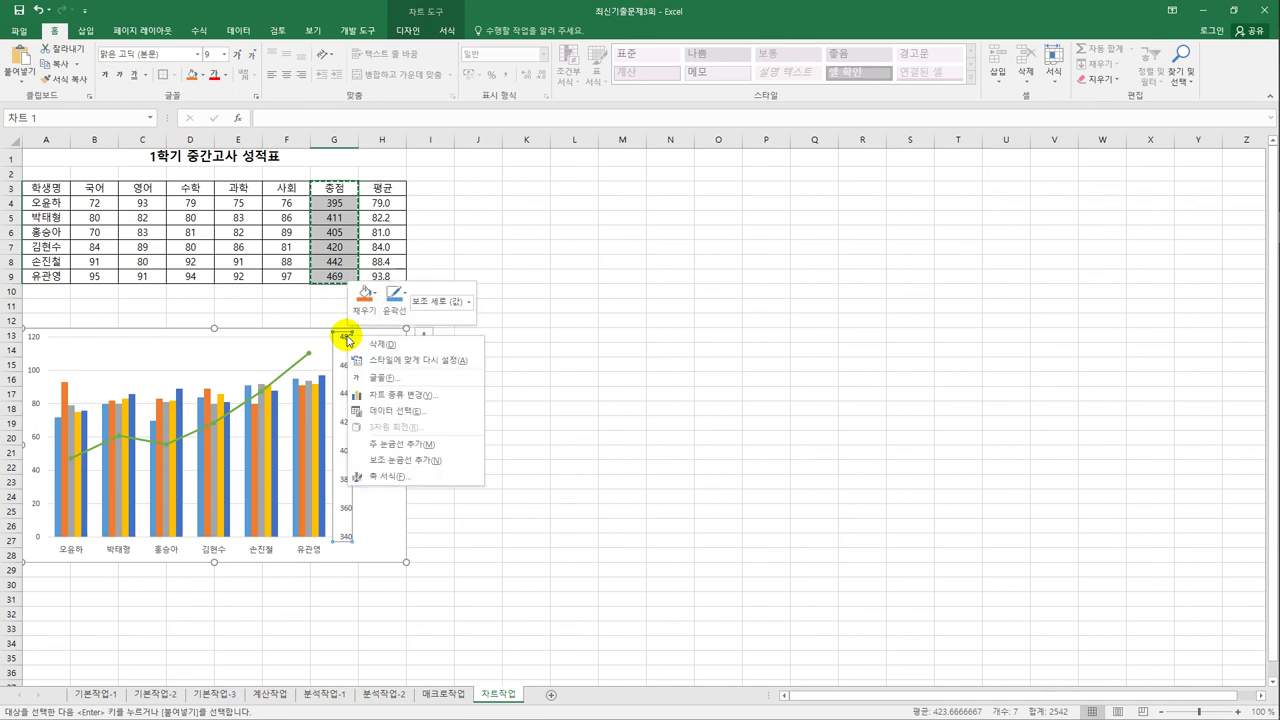
{"action": "left_click", "coordinate": [396, 476]}
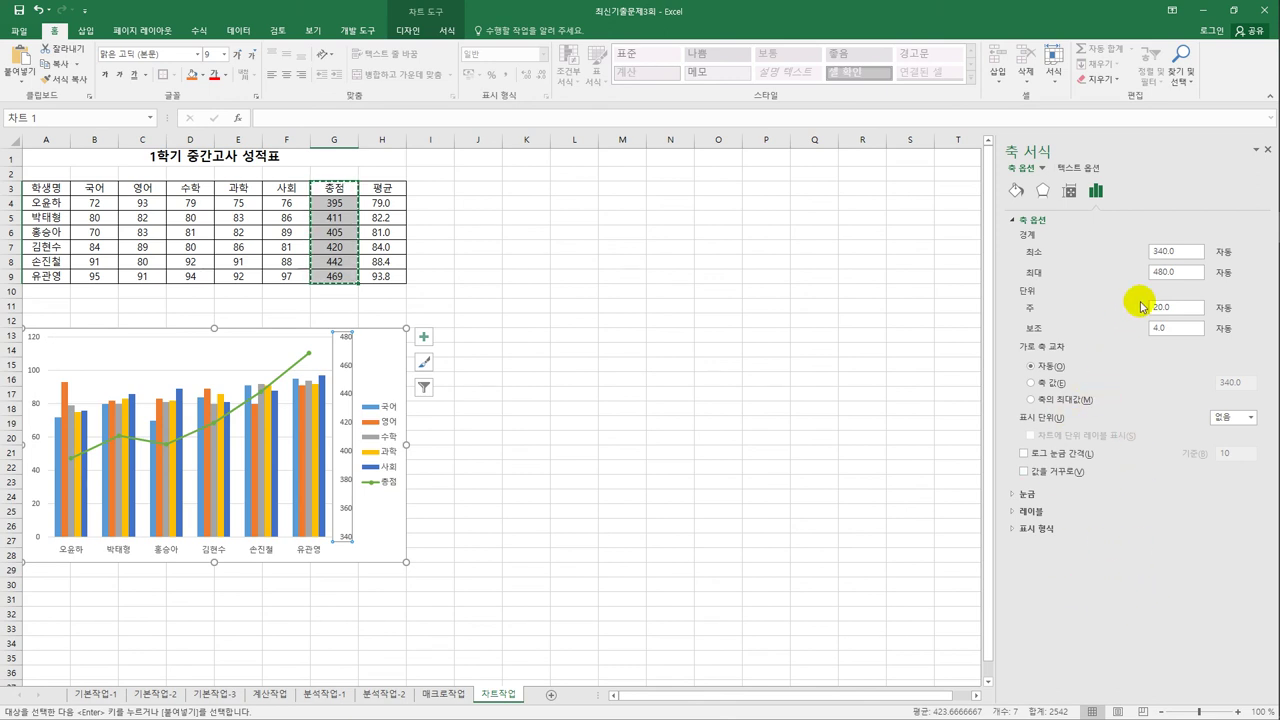
{"action": "left_click_drag", "start_coordinate": [1176, 273], "coordinate": [1152, 282]}
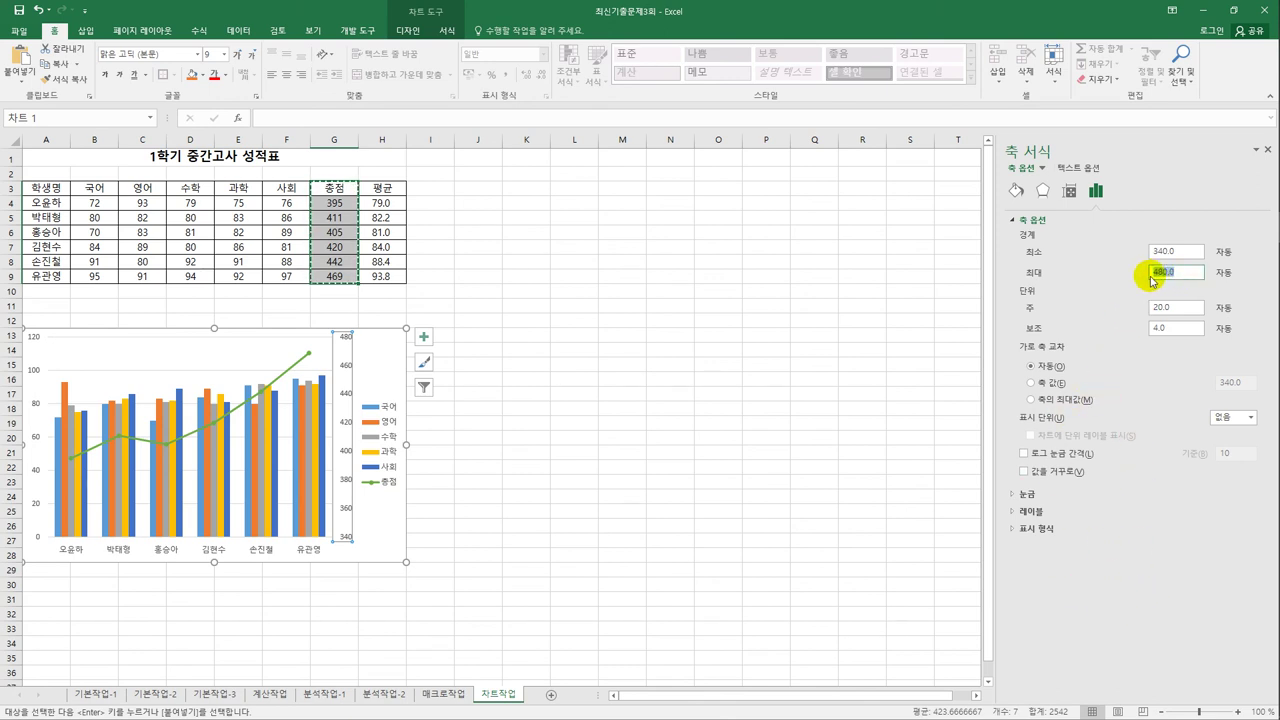
{"action": "type", "text": "5"}
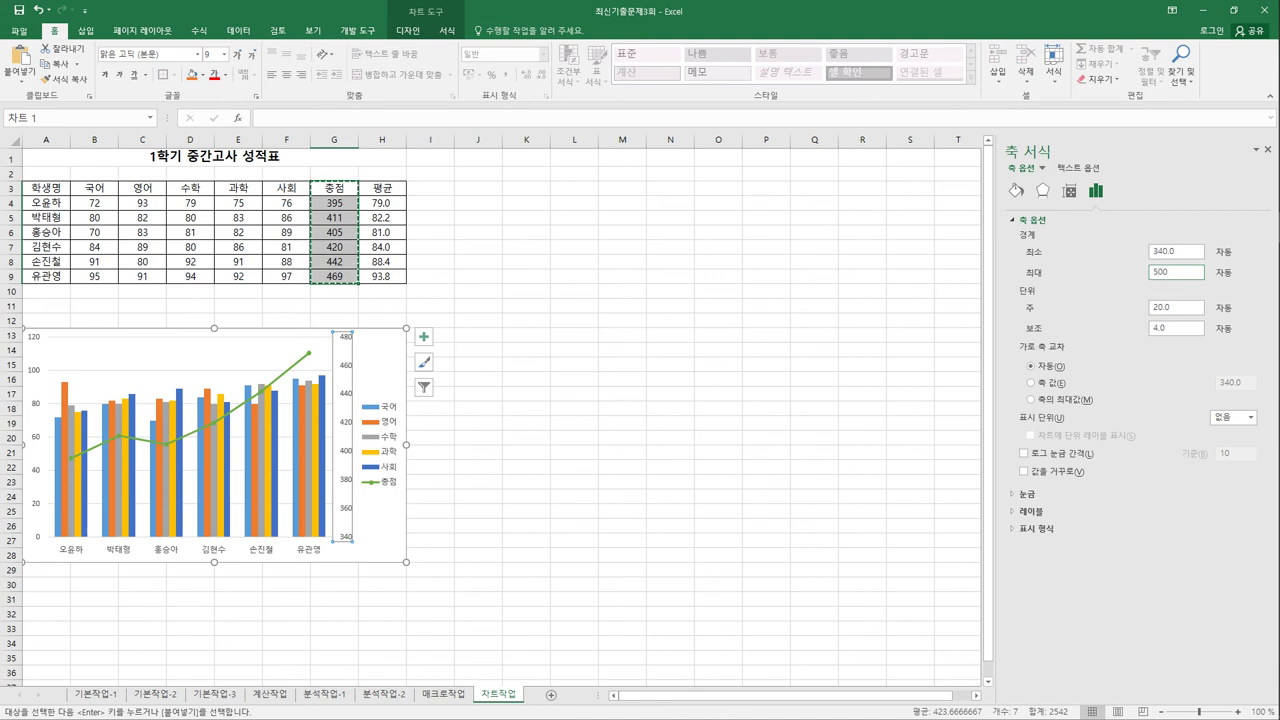
{"action": "type", "text": "00"}
{"action": "key", "text": "Return"}
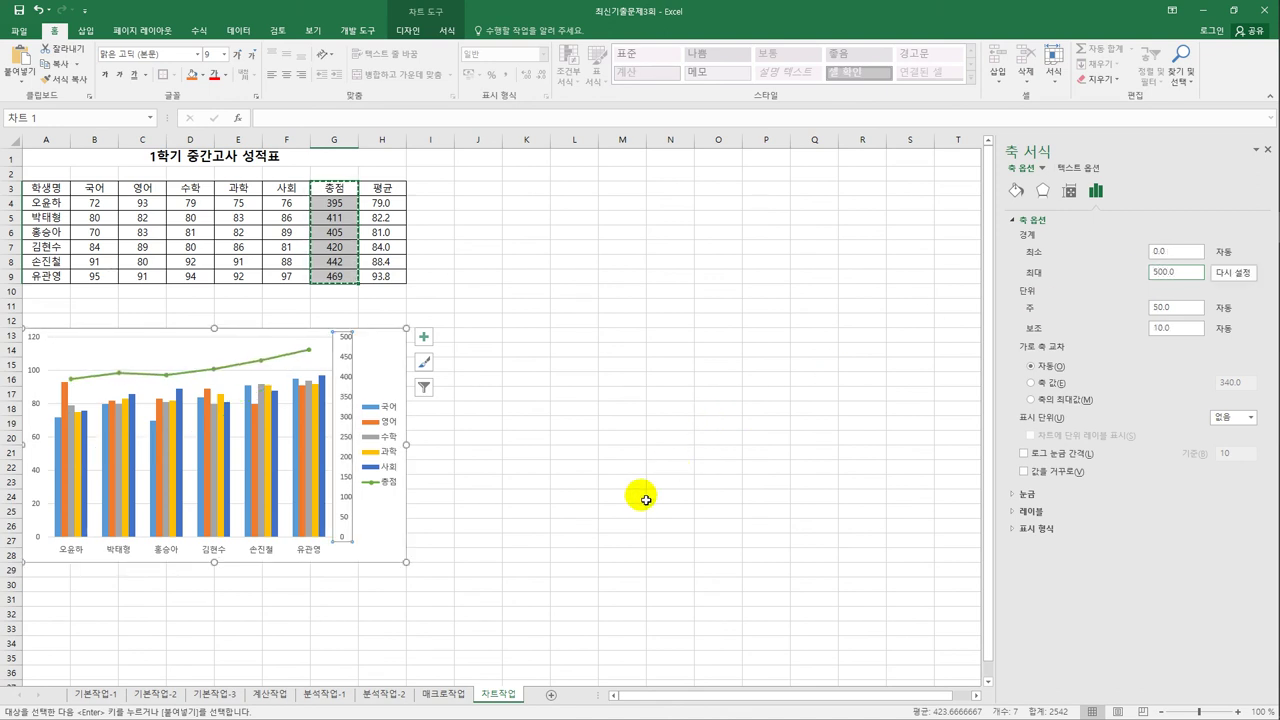
Step: Add a data label above only the last point of the 총점 line
{"action": "left_click", "coordinate": [312, 352]}
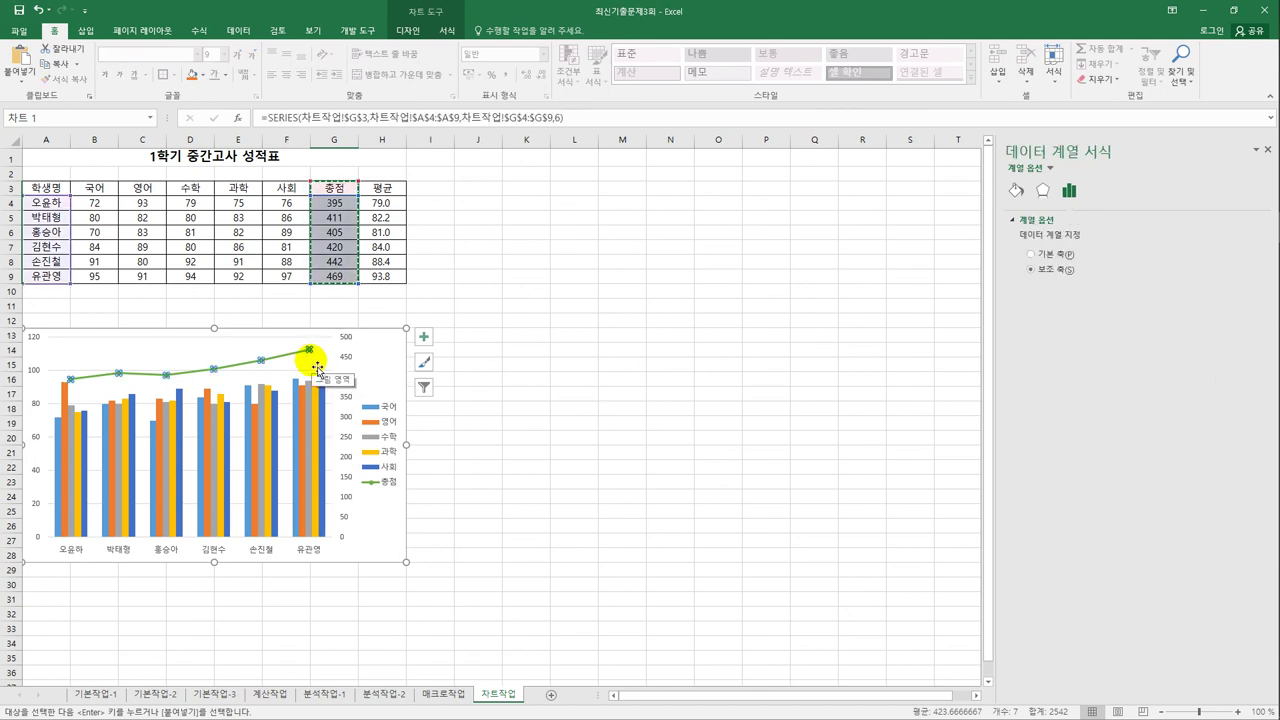
{"action": "left_click", "coordinate": [312, 352]}
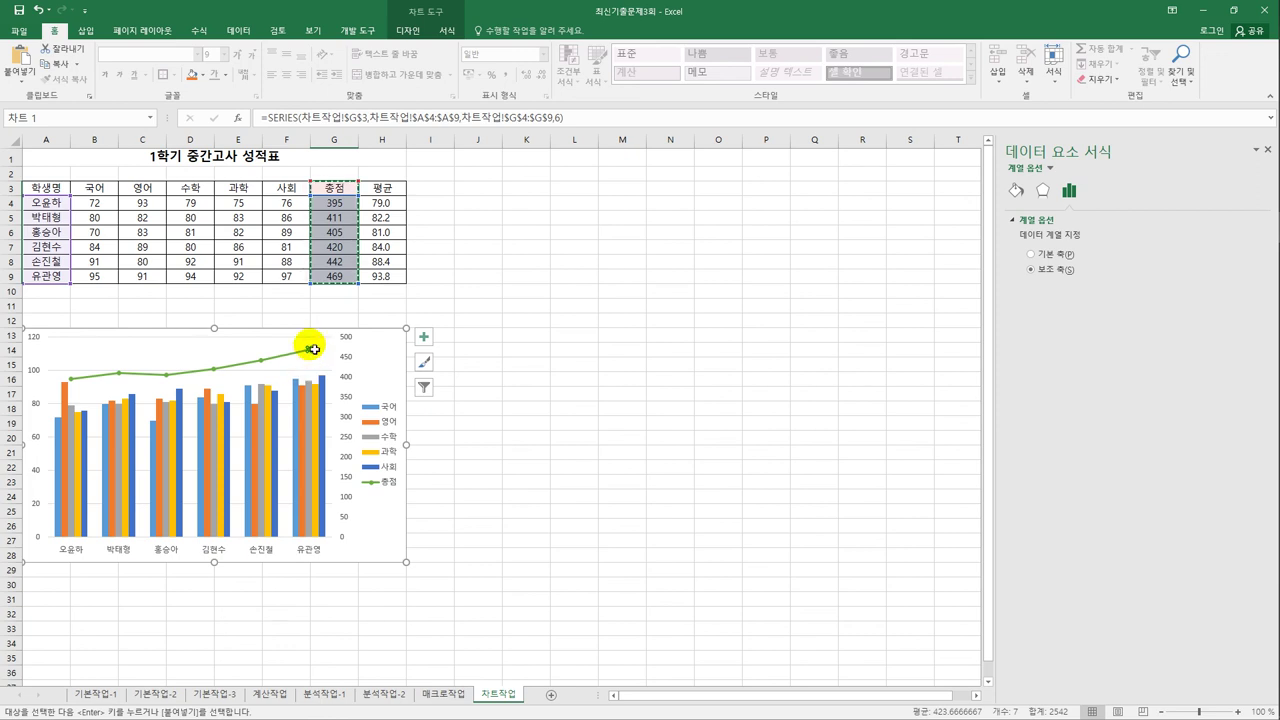
{"action": "left_click", "coordinate": [423, 338]}
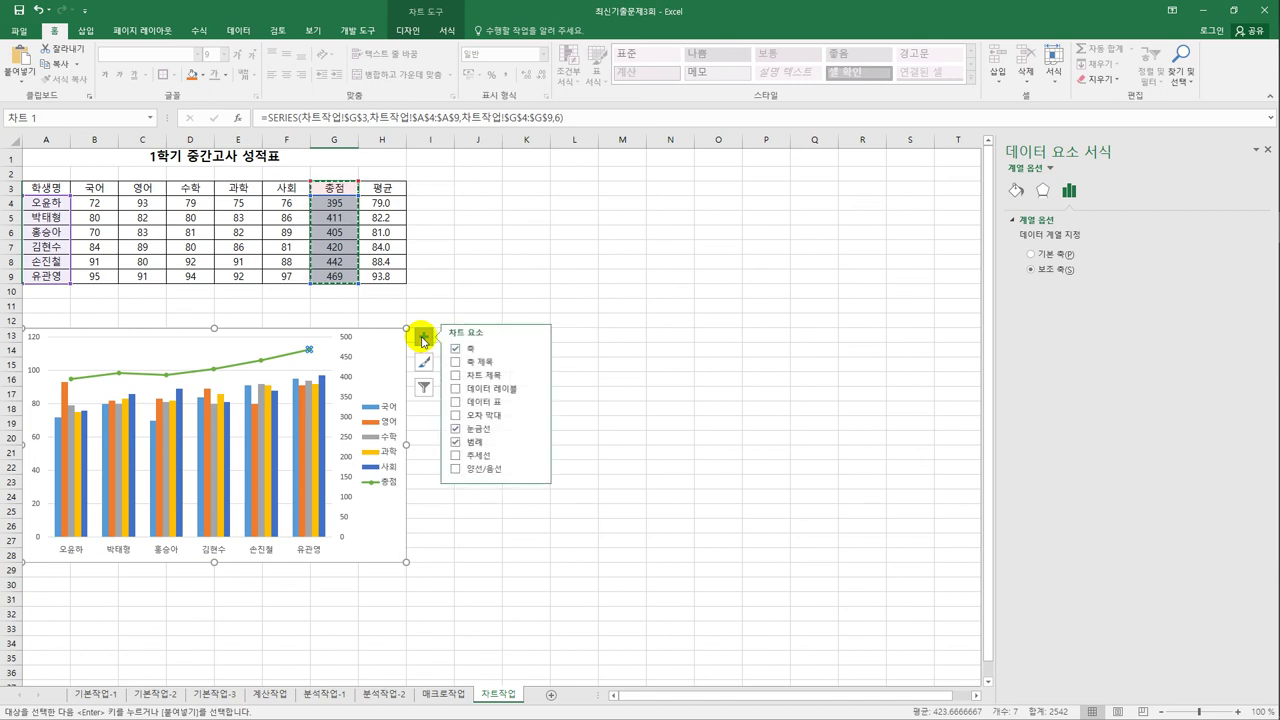
{"action": "left_click", "coordinate": [537, 392]}
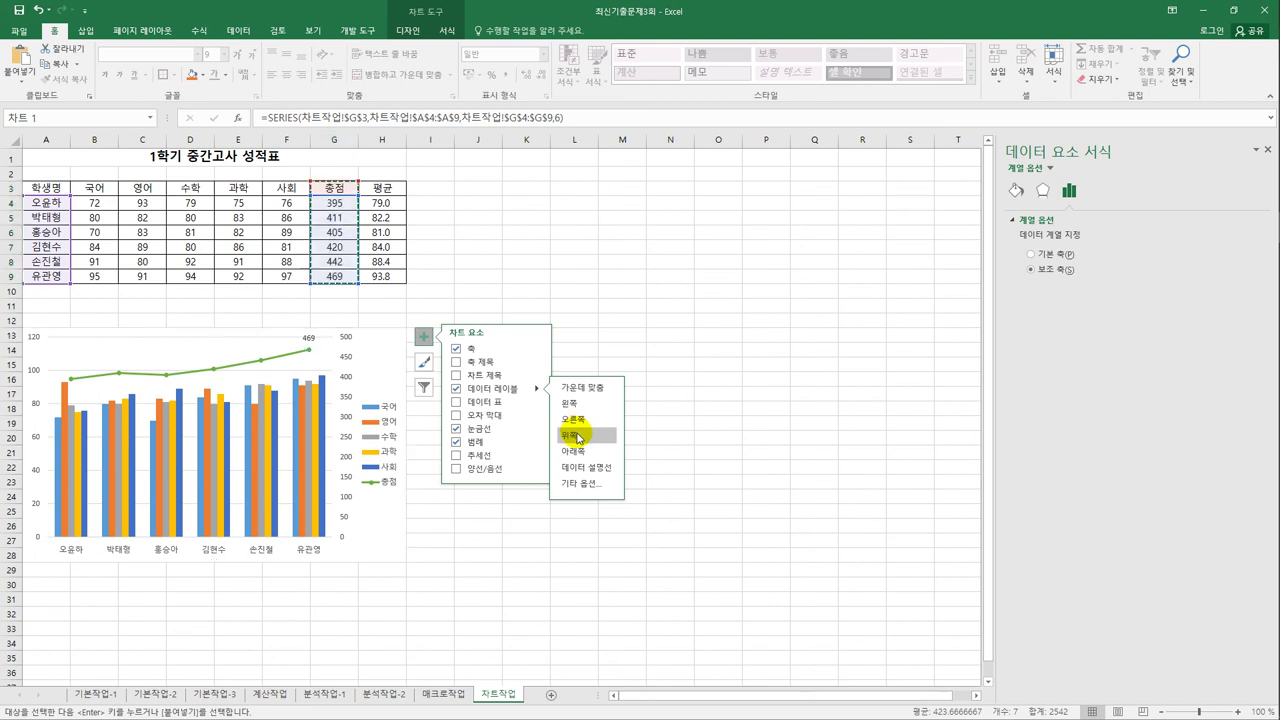
{"action": "left_click", "coordinate": [688, 463]}
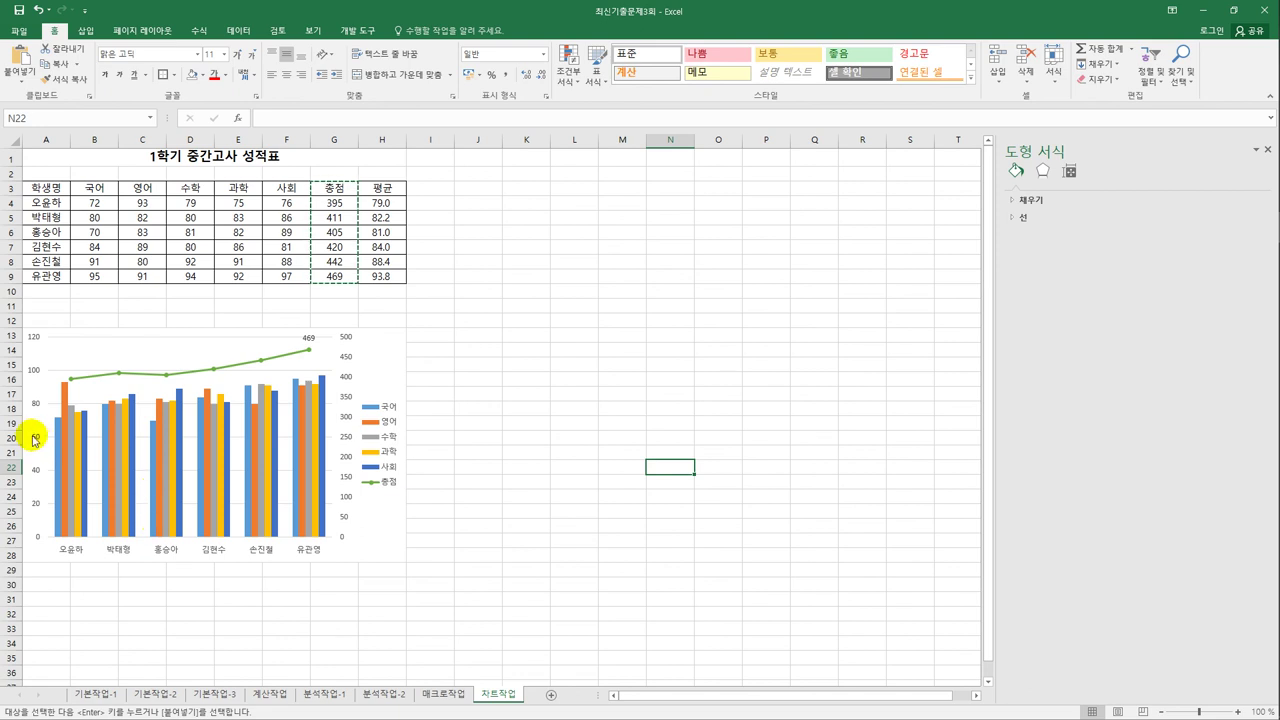
Step: Add a primary vertical axis title to the chart with the text 점수
{"action": "left_click", "coordinate": [400, 366]}
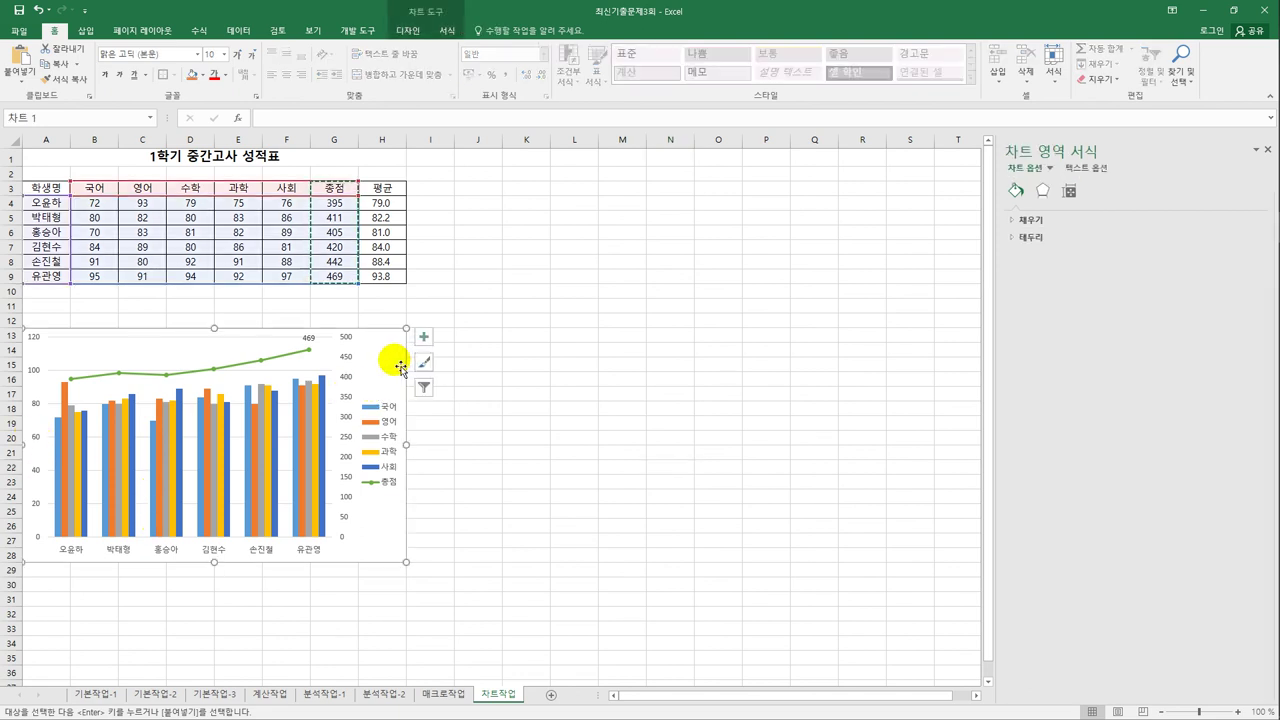
{"action": "left_click", "coordinate": [423, 337]}
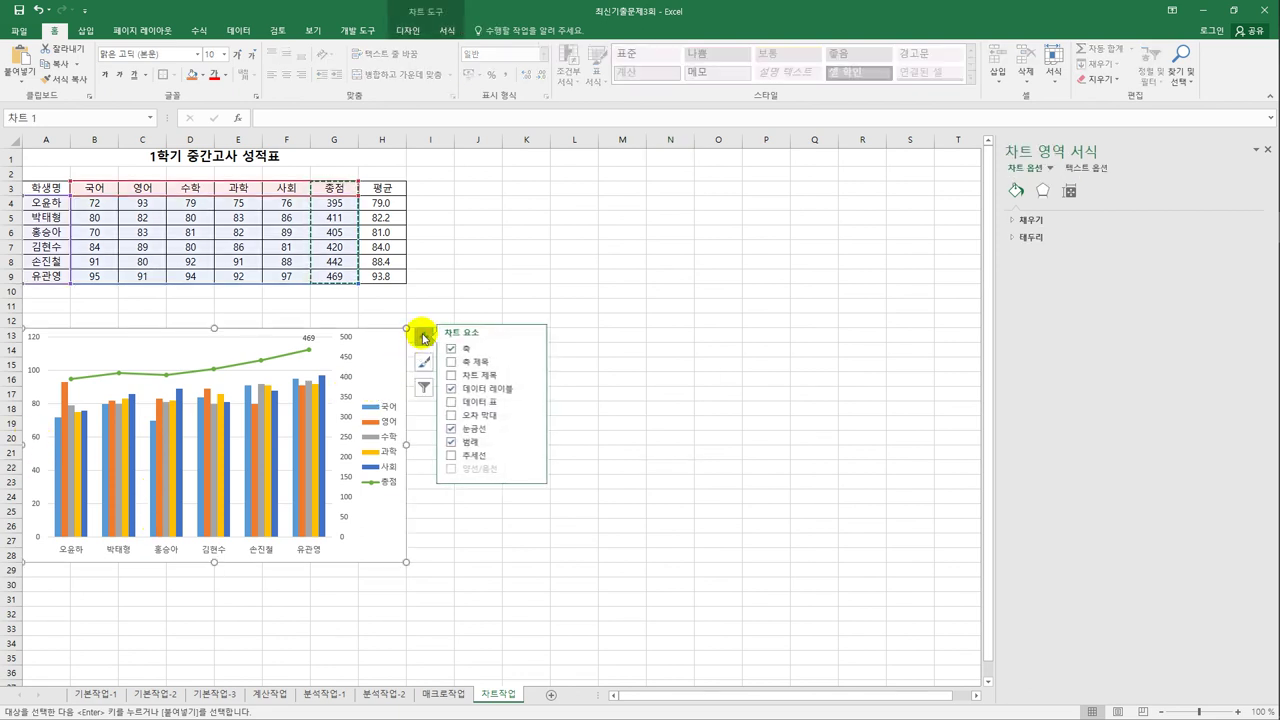
{"action": "left_click", "coordinate": [488, 362]}
{"action": "mouse_move", "coordinate": [537, 361]}
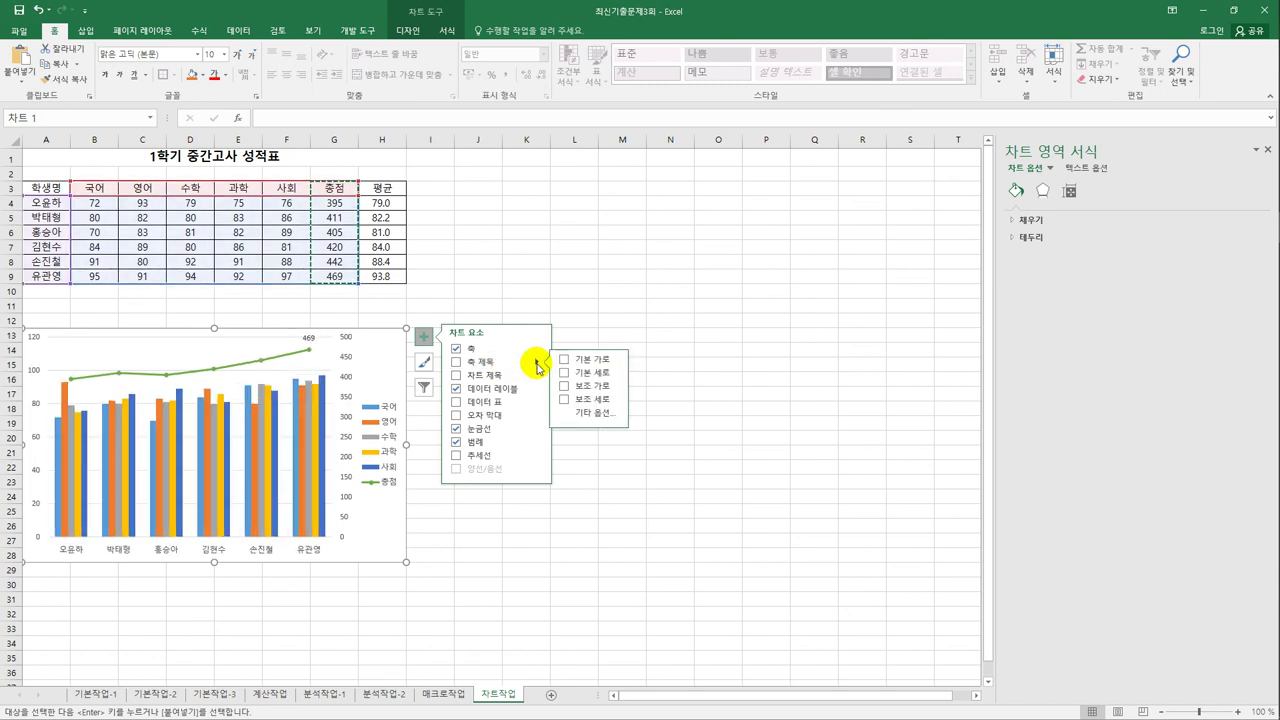
{"action": "left_click", "coordinate": [592, 374]}
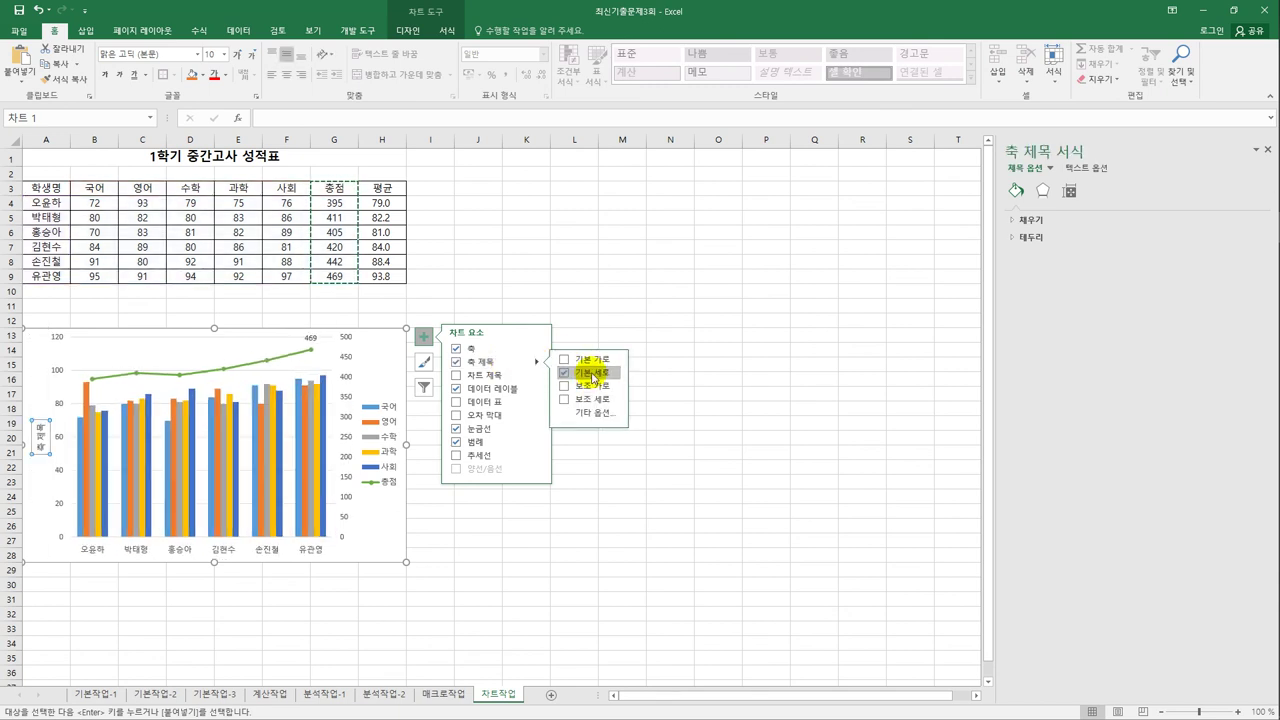
{"action": "left_click_drag", "start_coordinate": [38, 426], "coordinate": [48, 458]}
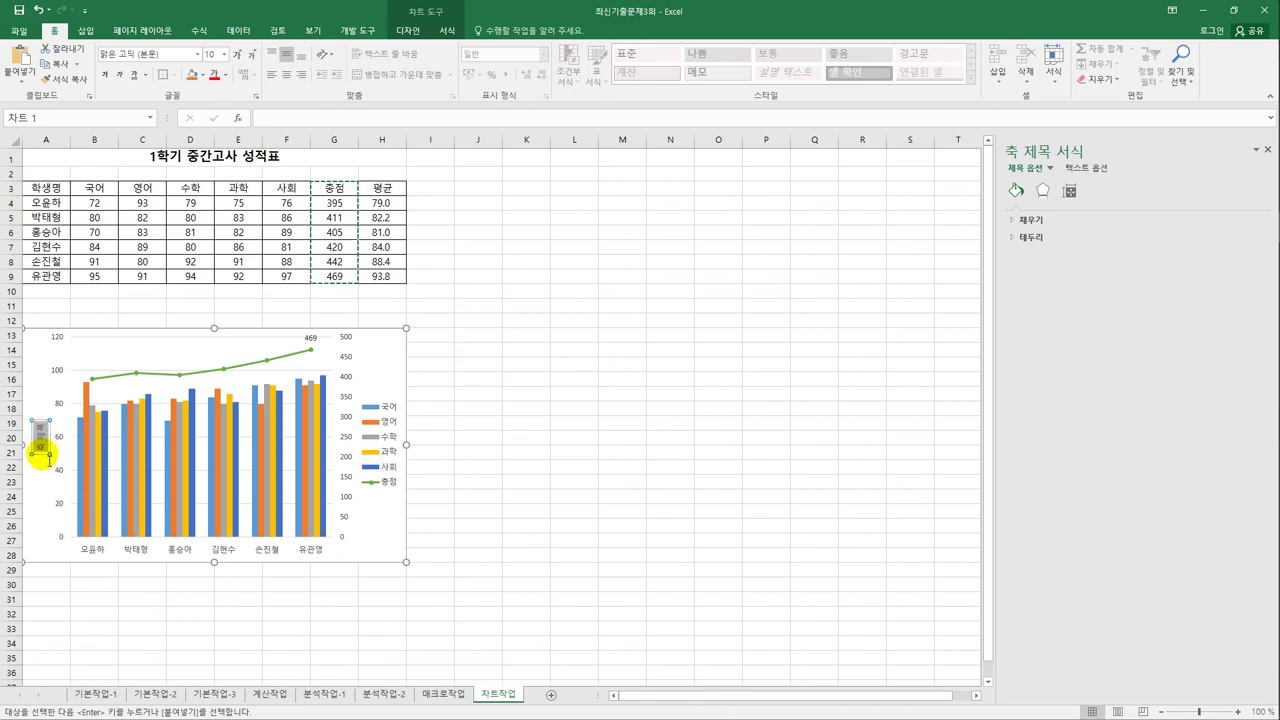
{"action": "type", "text": "점수"}
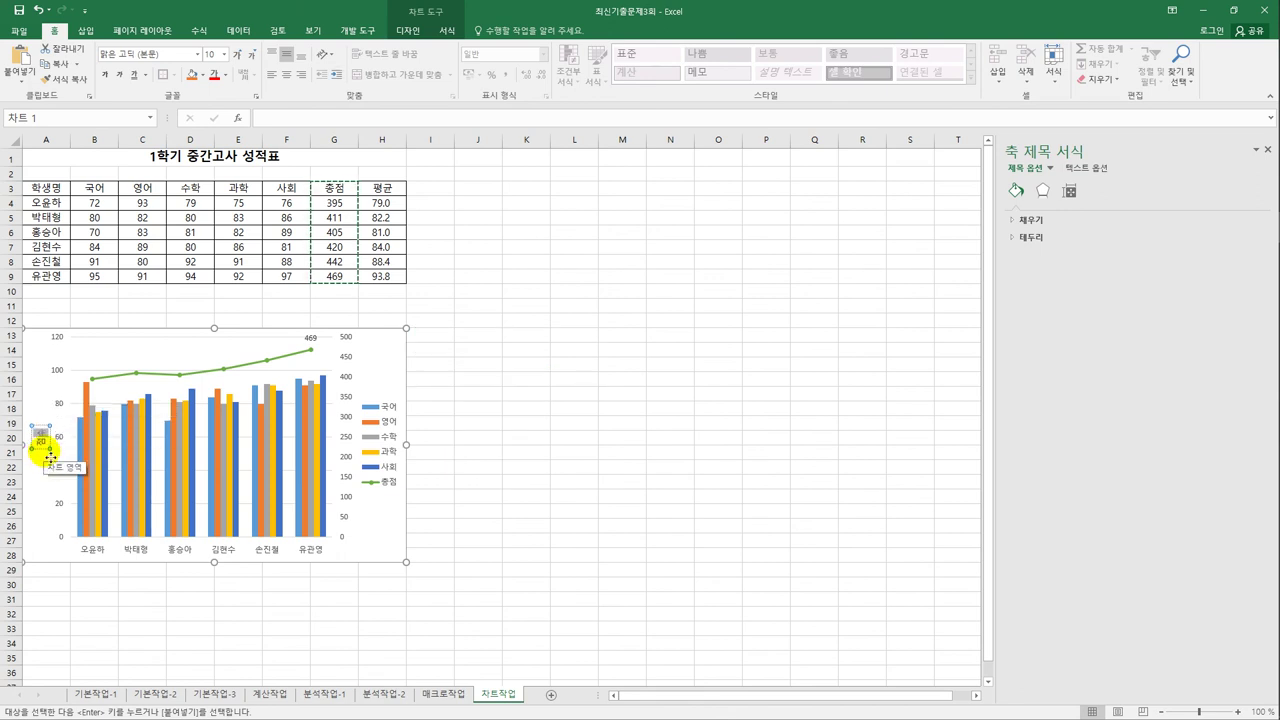
Step: Set the text direction of the 점수 axis title to horizontal (가로)
{"action": "left_click", "coordinate": [50, 456]}
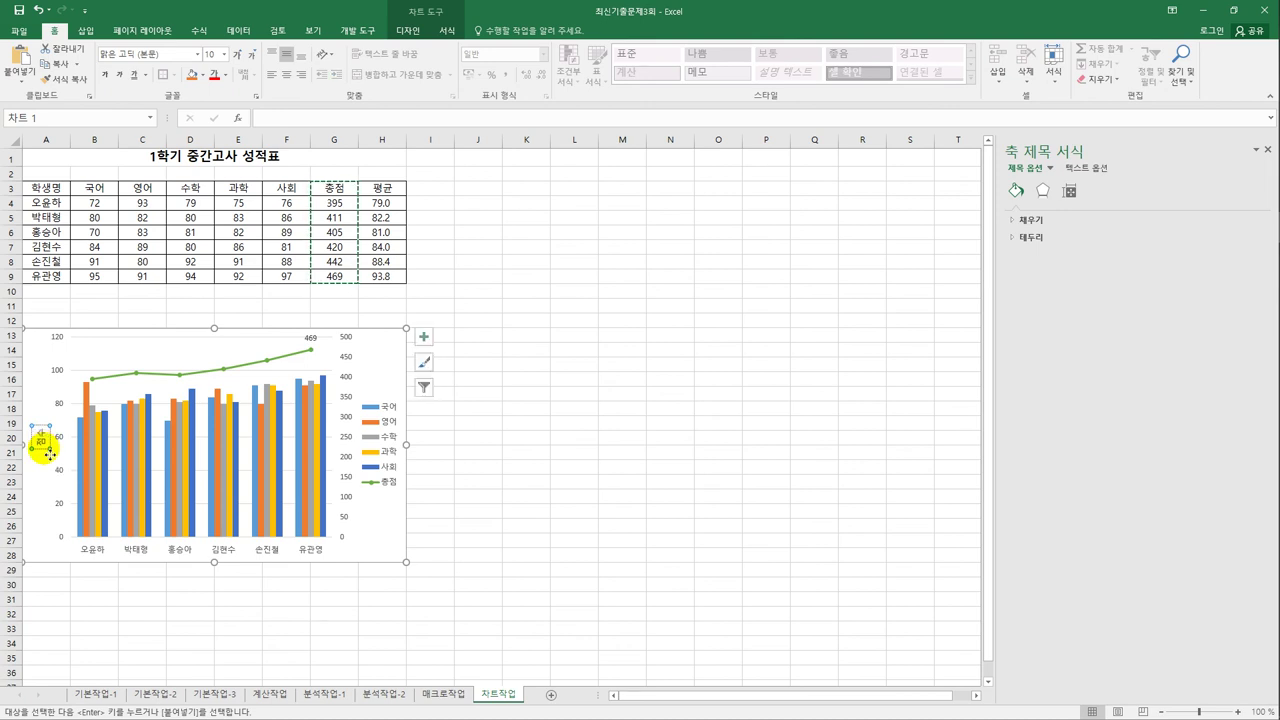
{"action": "left_click", "coordinate": [1069, 191]}
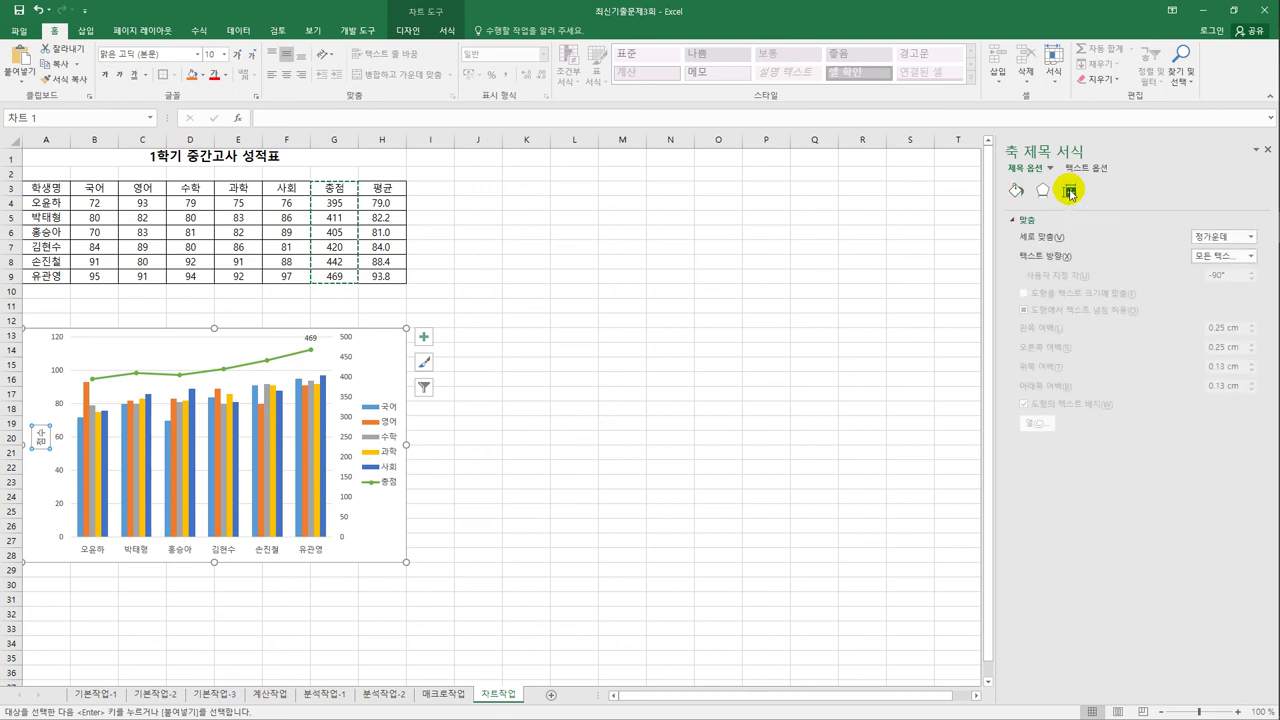
{"action": "left_click", "coordinate": [1215, 256]}
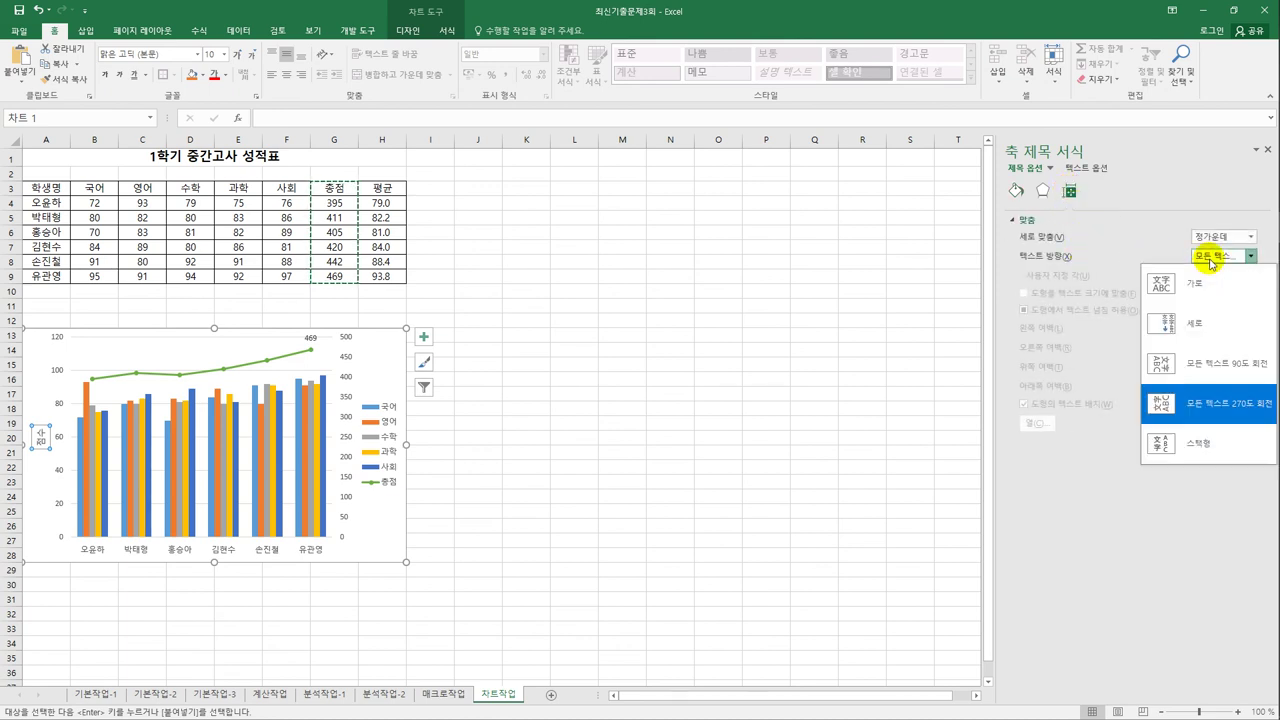
{"action": "left_click", "coordinate": [1185, 290]}
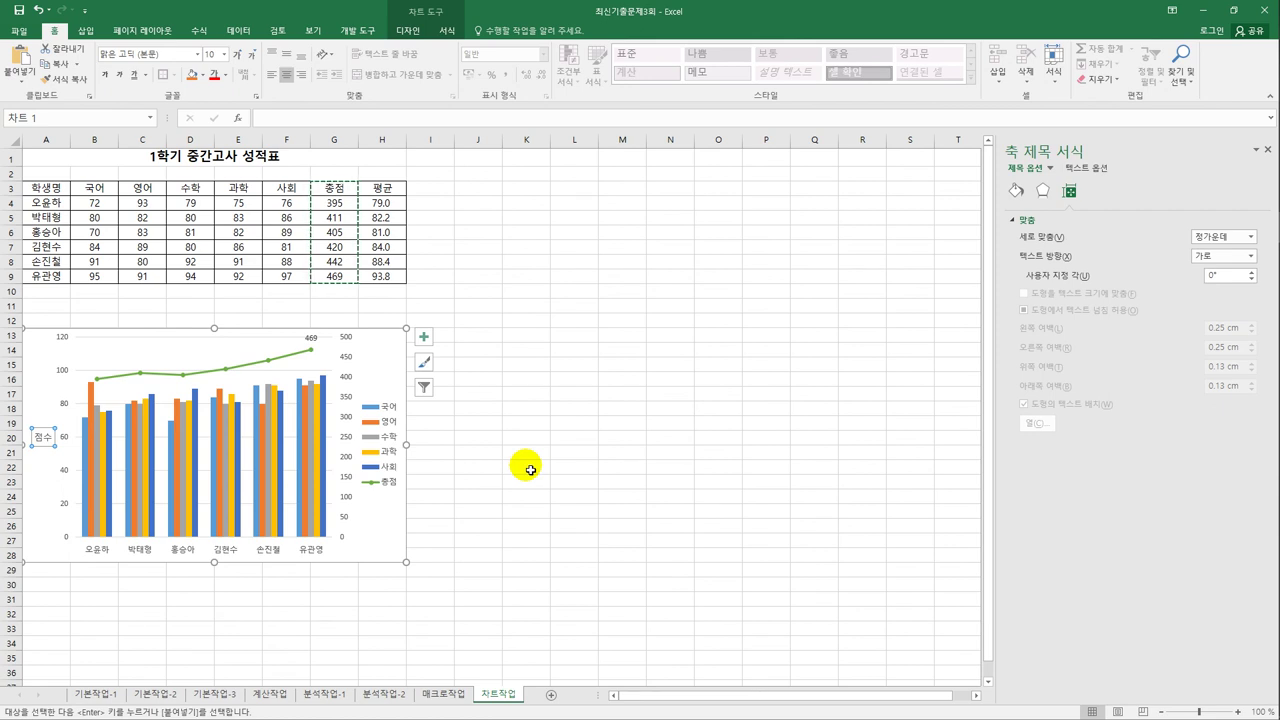
Step: Change the chart colours to the second-to-last monochromatic palette, running from light to dark blue
{"action": "left_click", "coordinate": [390, 370]}
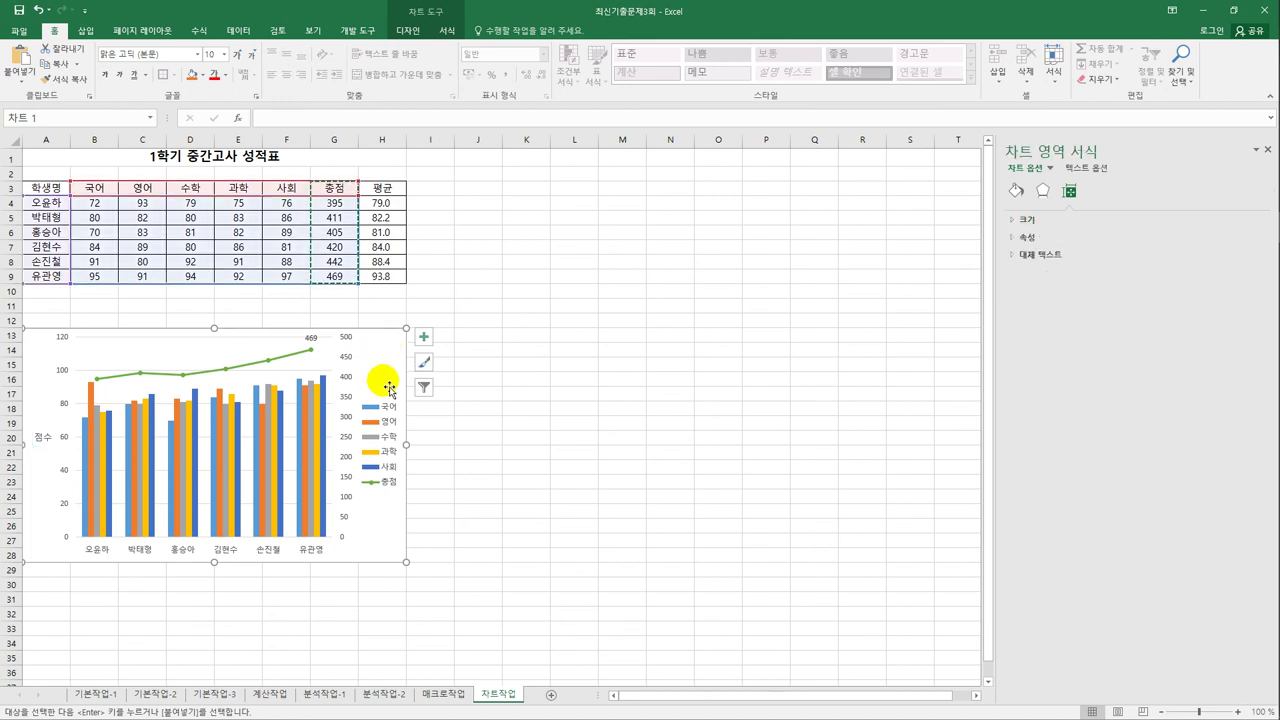
{"action": "left_click", "coordinate": [448, 33]}
{"action": "left_click", "coordinate": [408, 36]}
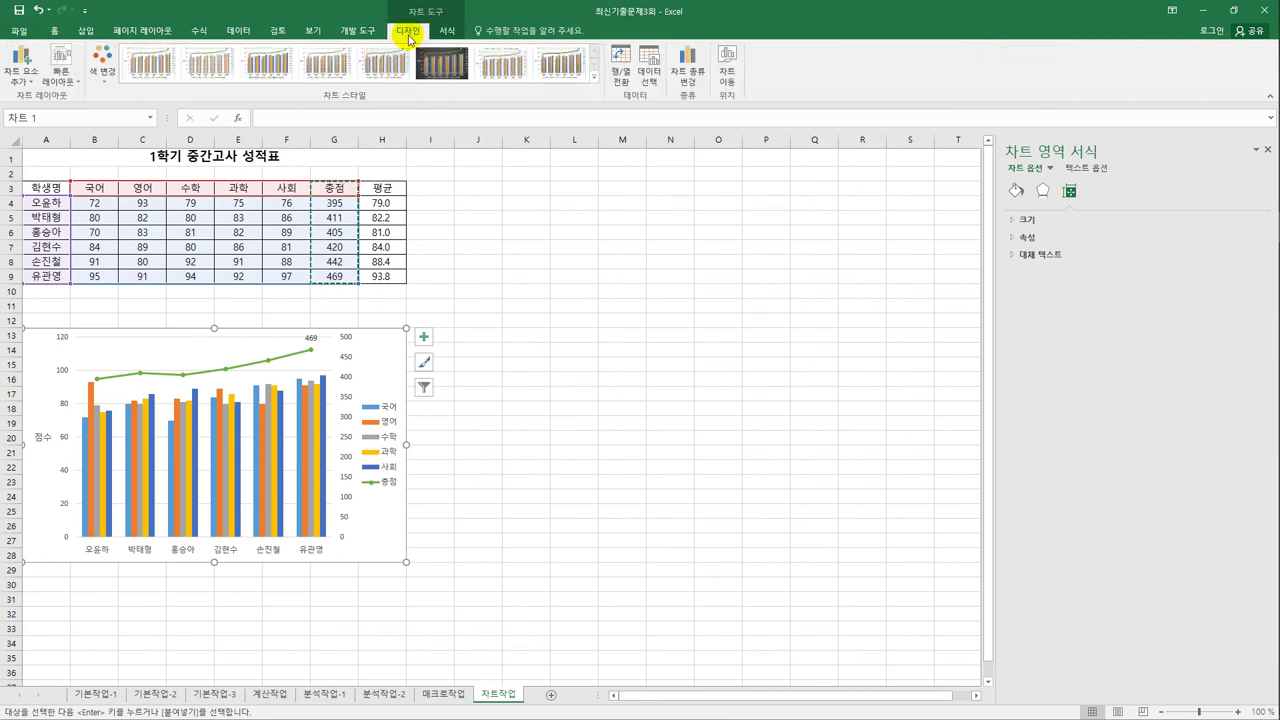
{"action": "left_click", "coordinate": [99, 79]}
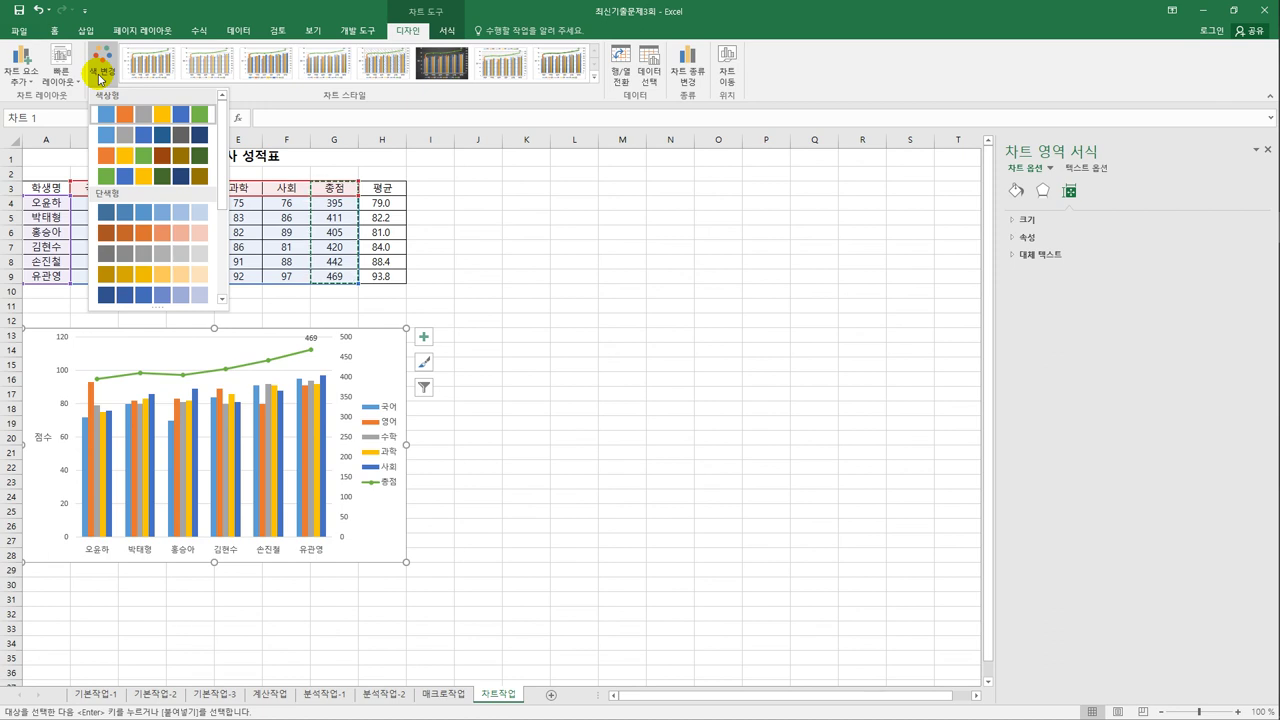
{"action": "left_click_drag", "start_coordinate": [223, 157], "coordinate": [212, 218]}
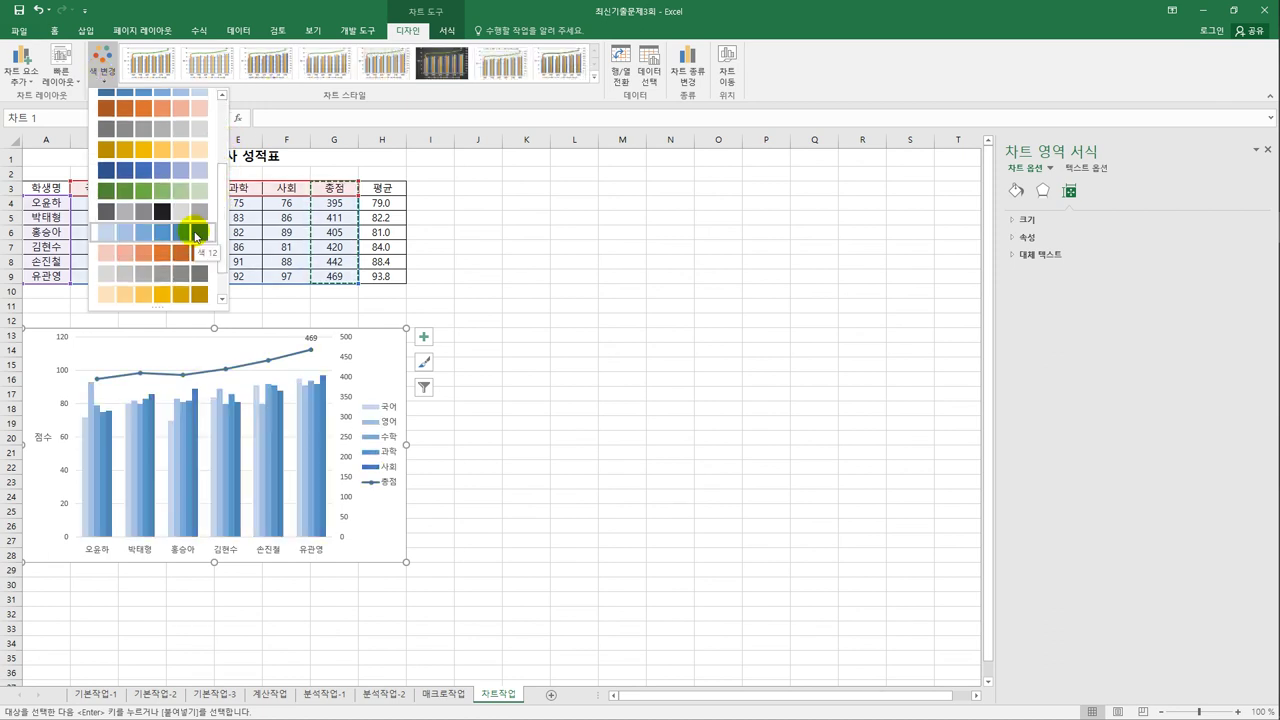
{"action": "scroll", "coordinate": [211, 236], "scroll_direction": "down", "scroll_amount": 3}
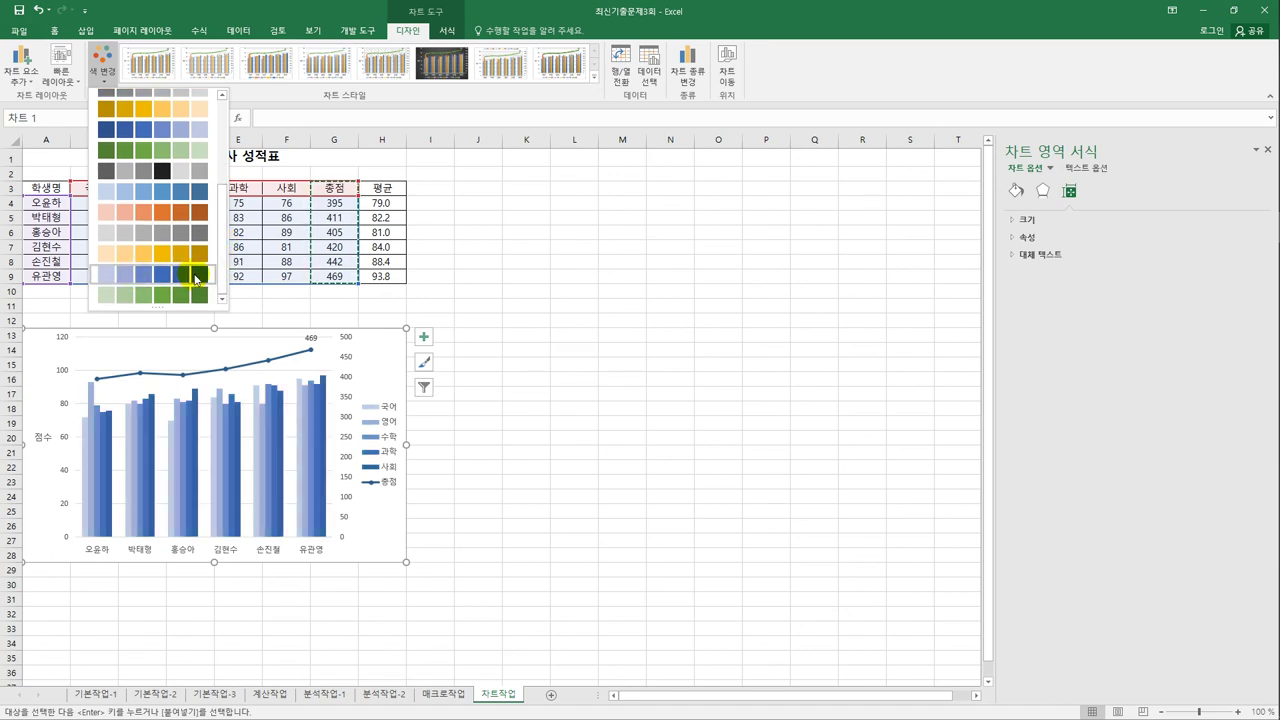
{"action": "left_click", "coordinate": [196, 279]}
{"action": "left_click", "coordinate": [562, 430]}
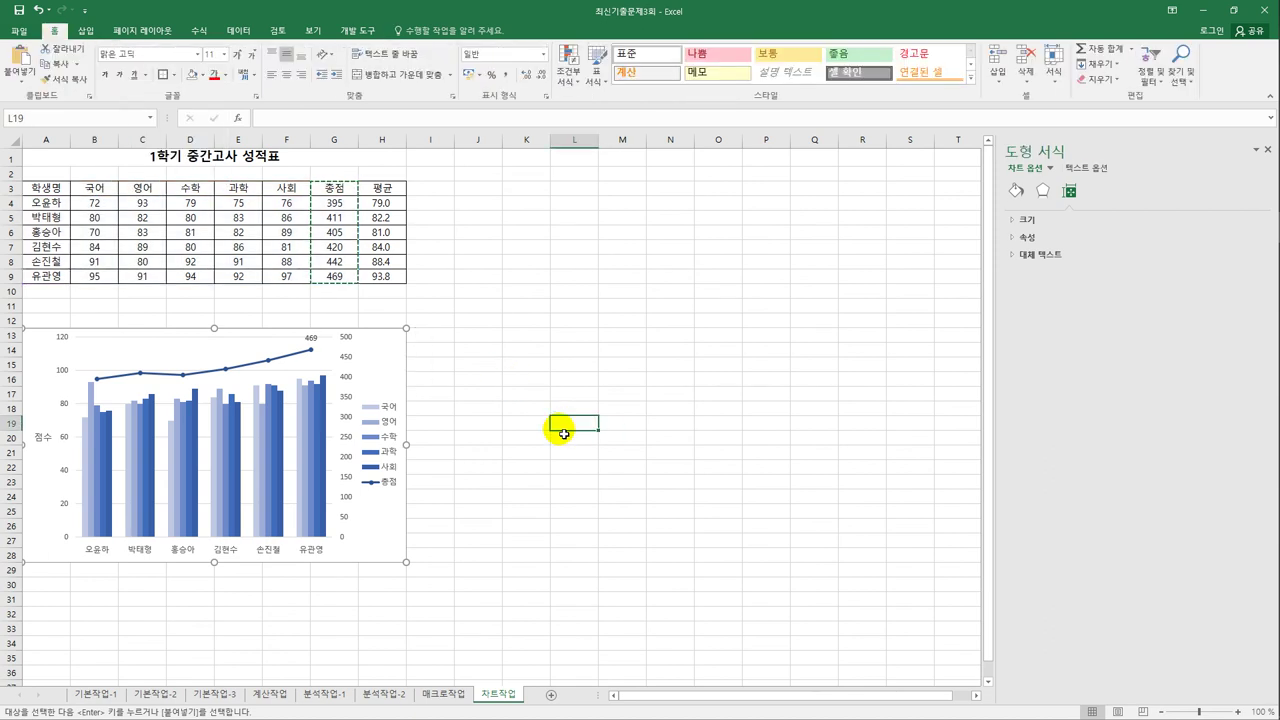